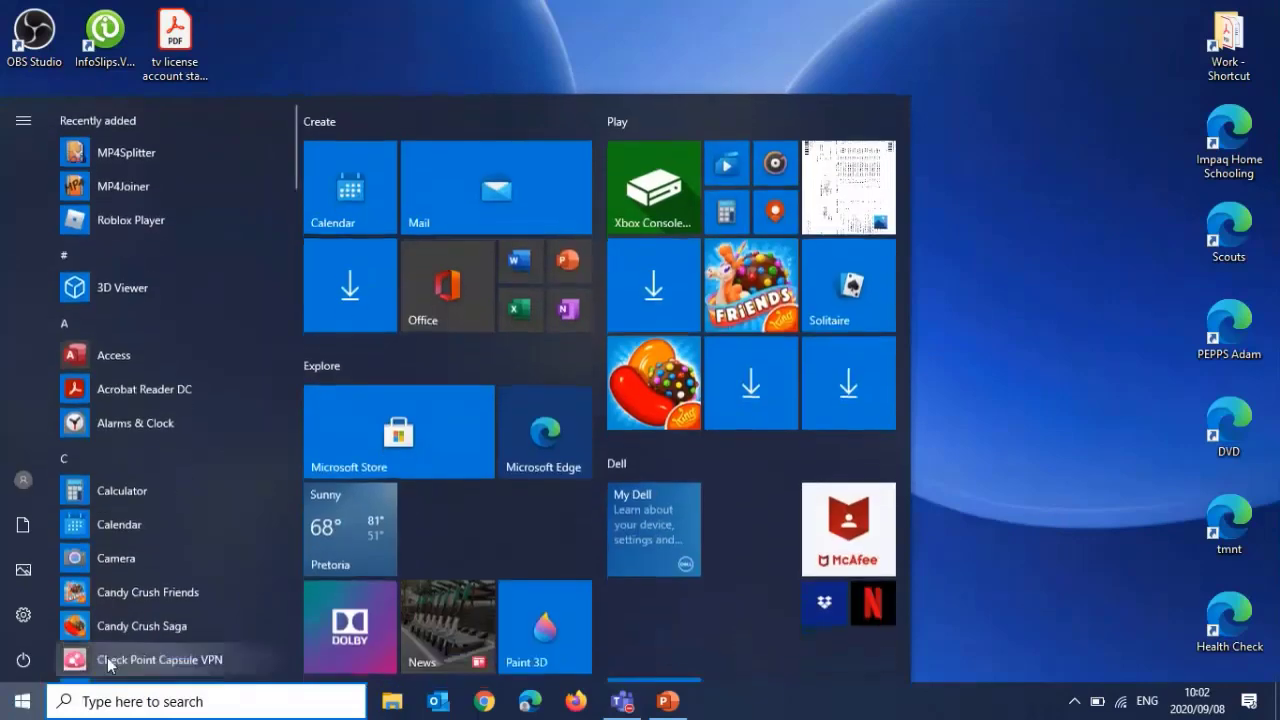
Open Excel, create a new blank workbook and select cell C3
click(518, 313)
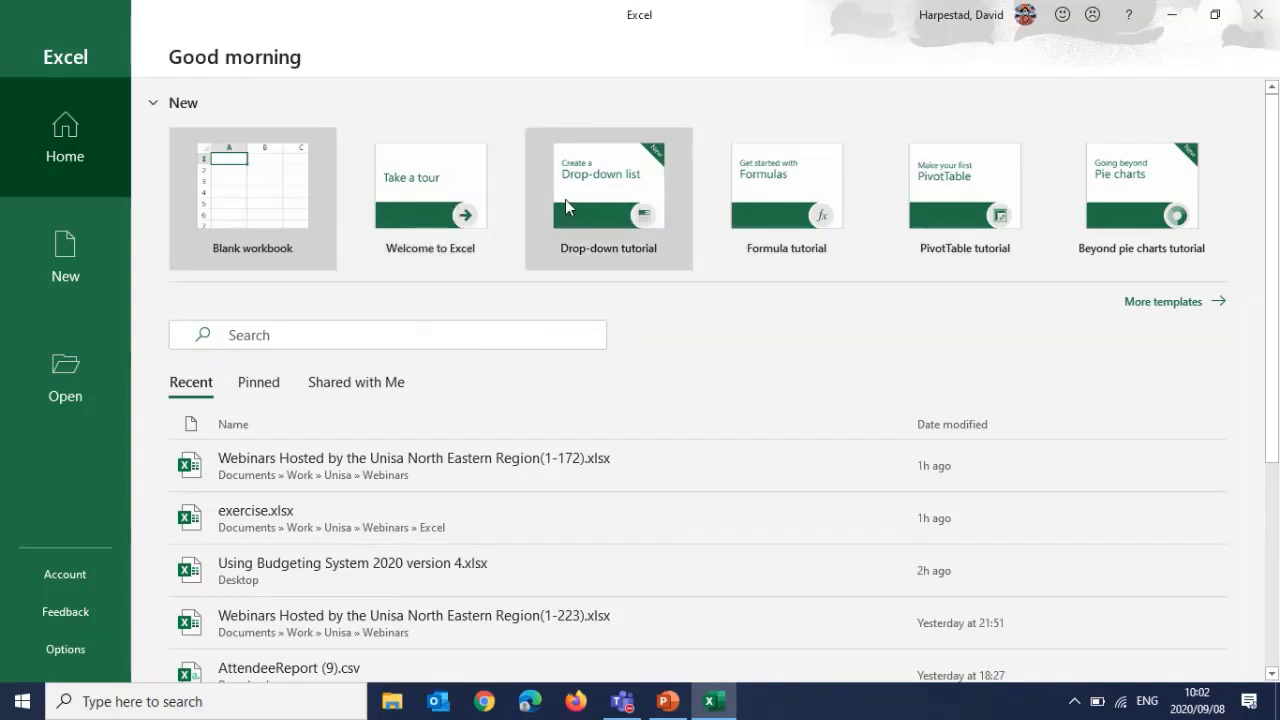
click(266, 184)
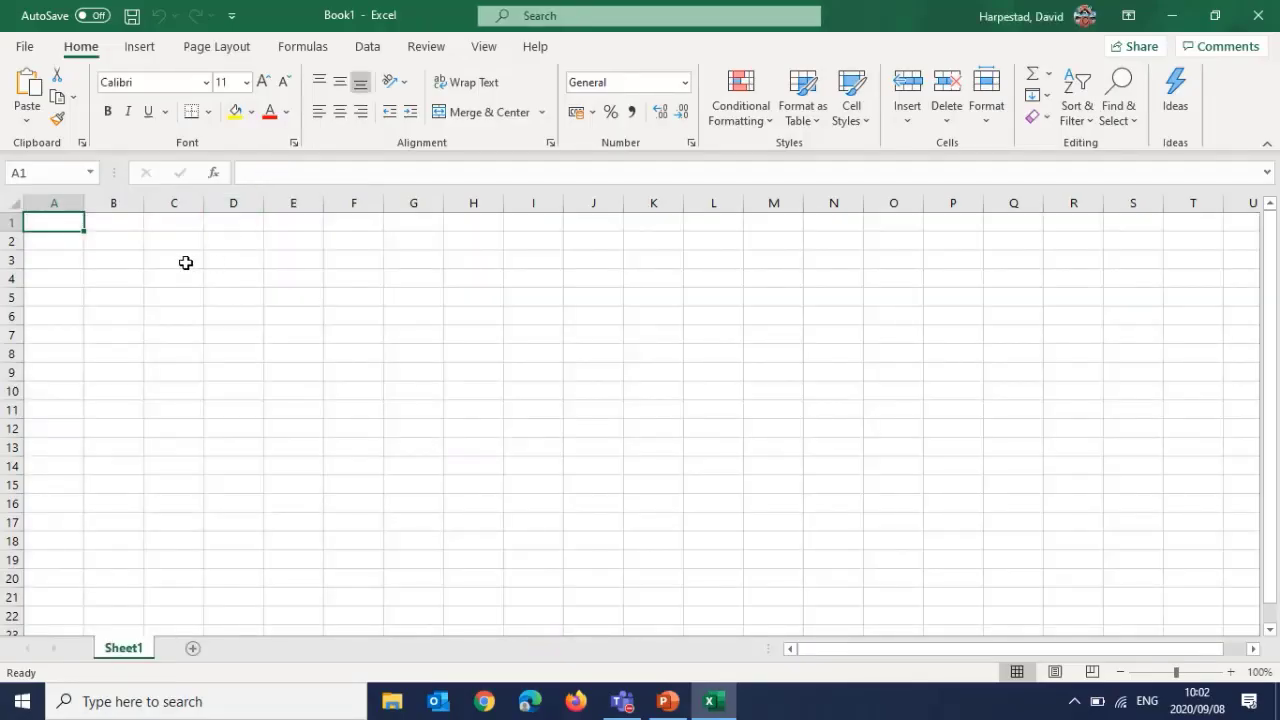
click(152, 262)
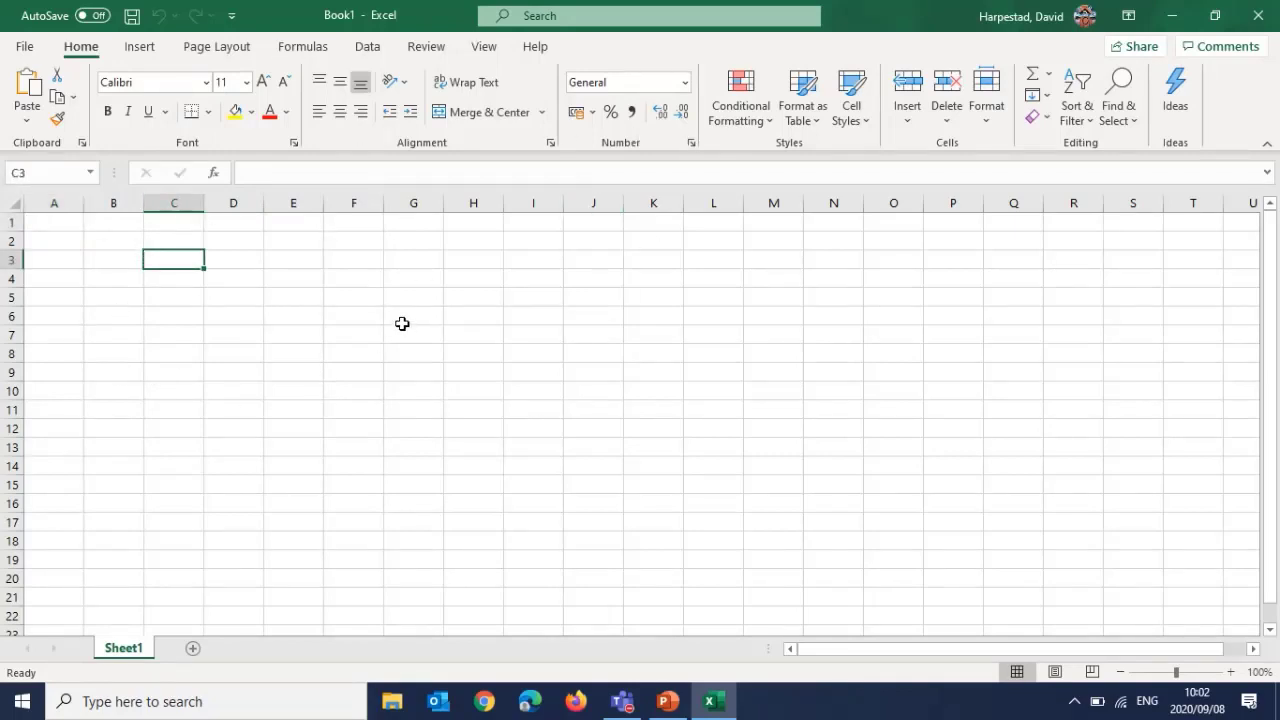
Save the new workbook to the Desktop as "my assignment" in the Excel Workbook (*.xlsx) format
click(131, 15)
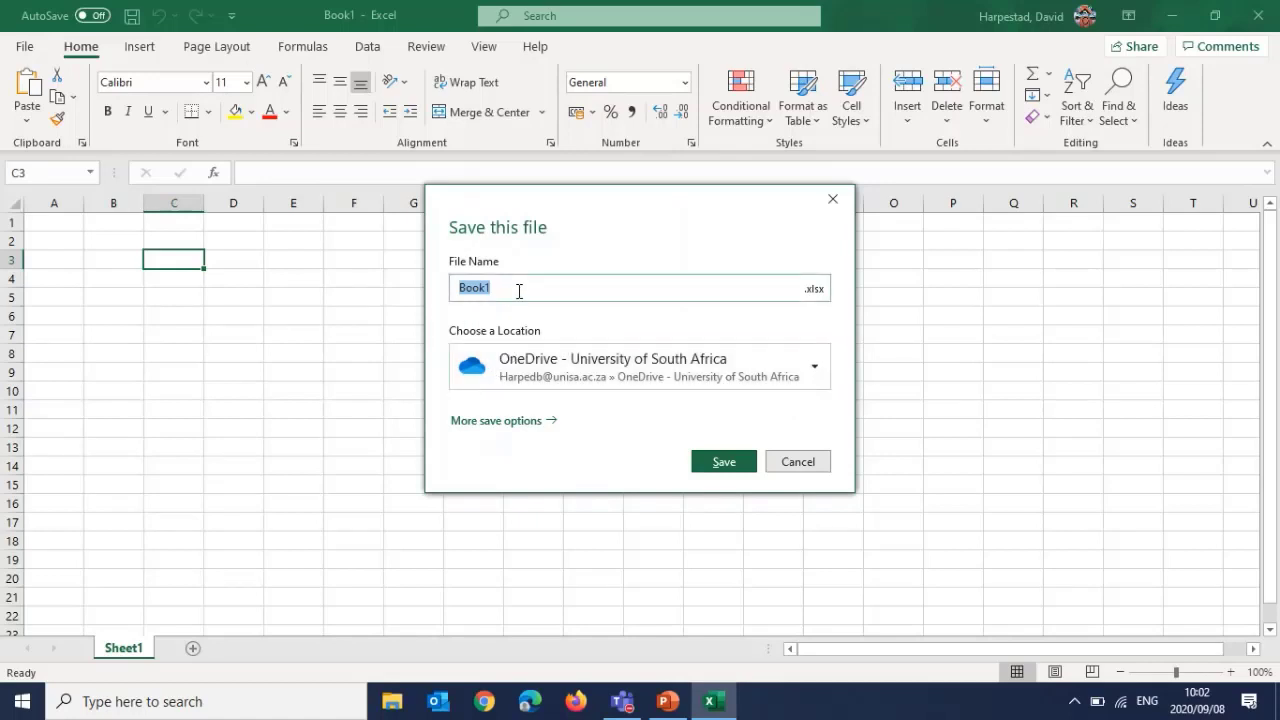
text(my assignment)
click(486, 424)
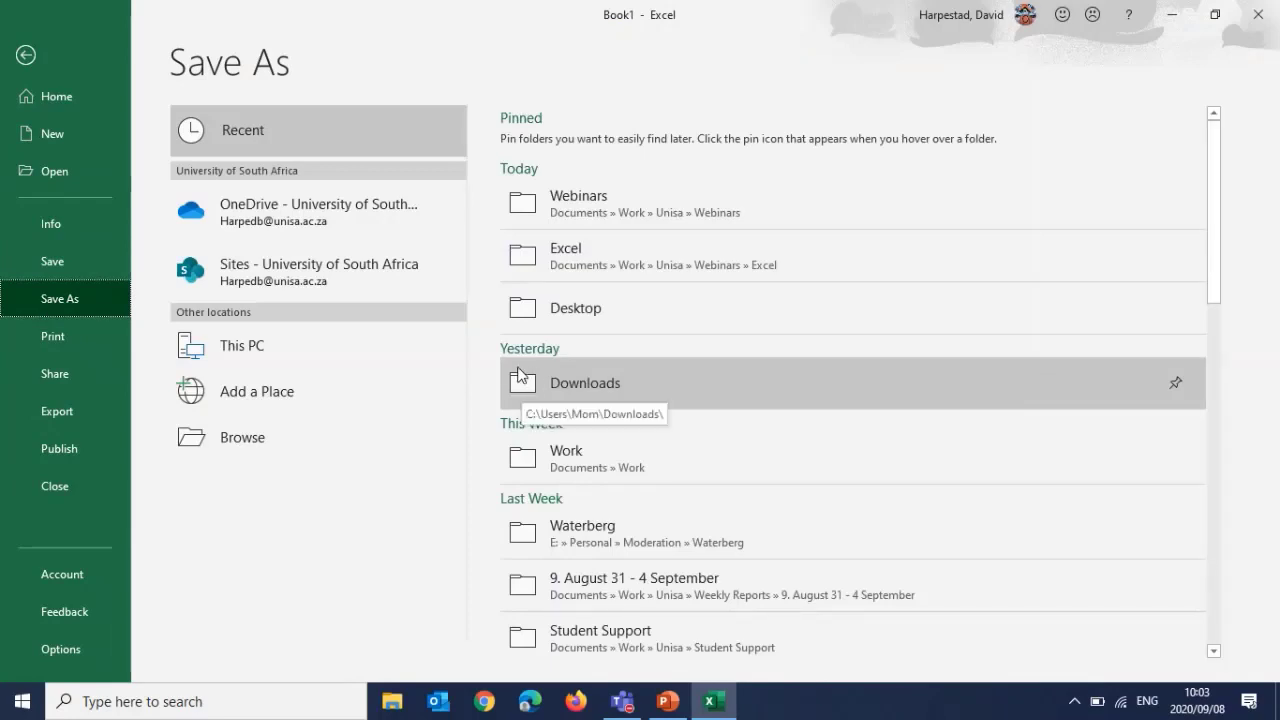
click(565, 308)
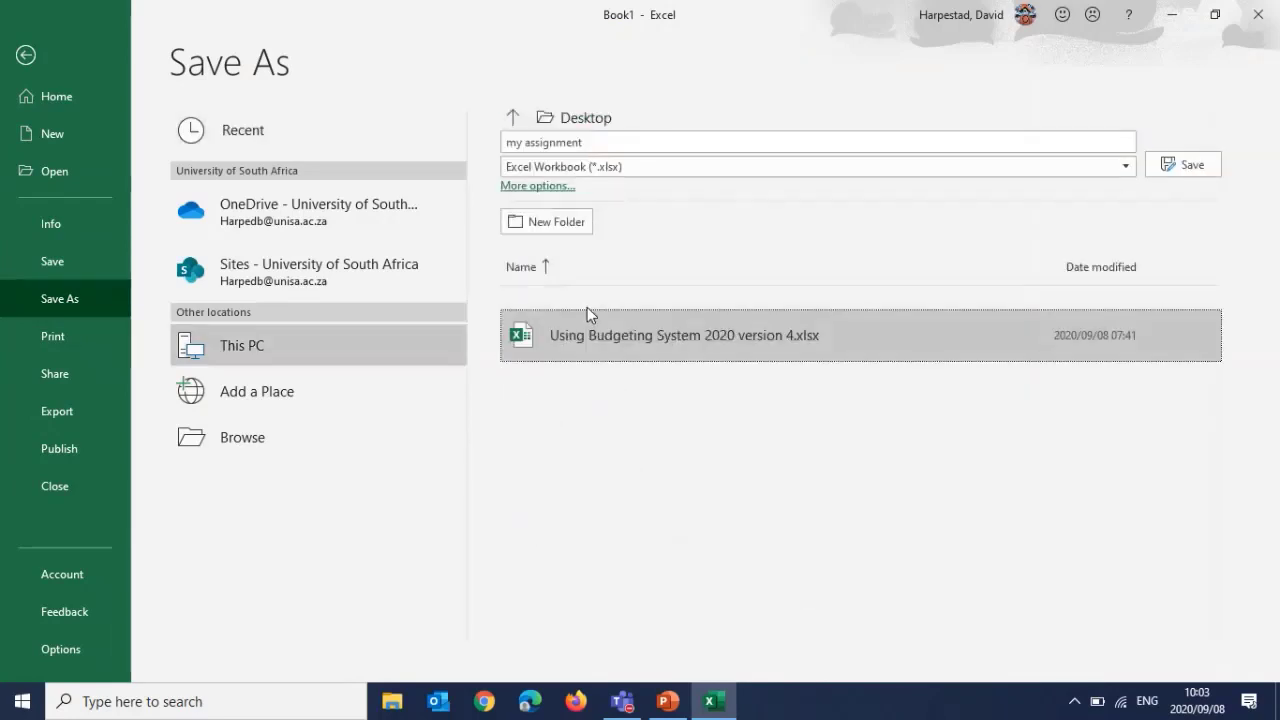
click(654, 167)
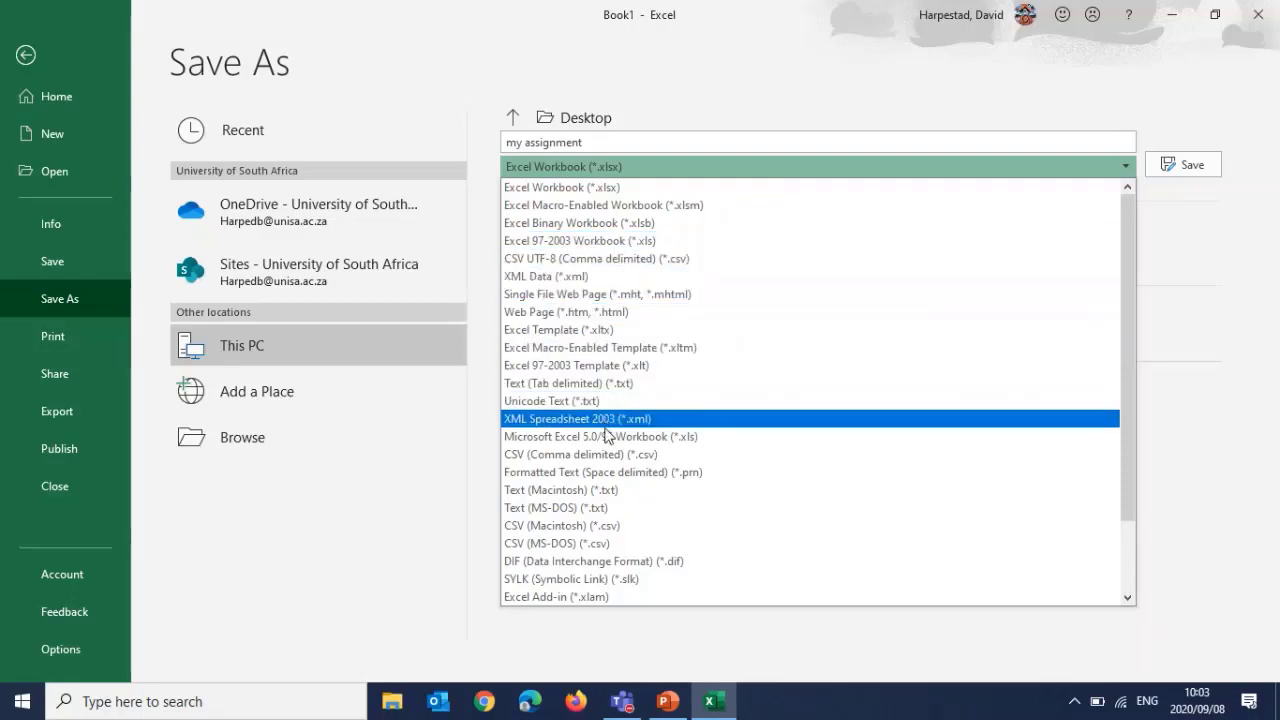
scroll(600, 435, down, 2)
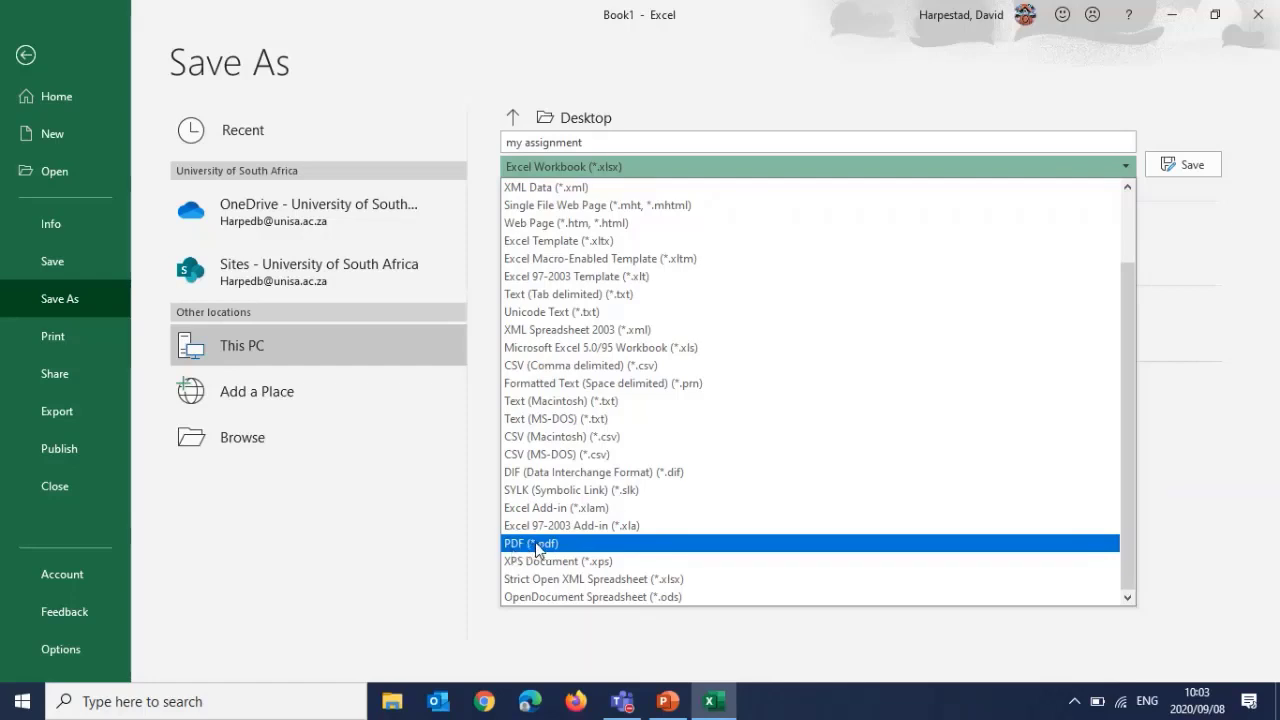
scroll(628, 300, up, 2)
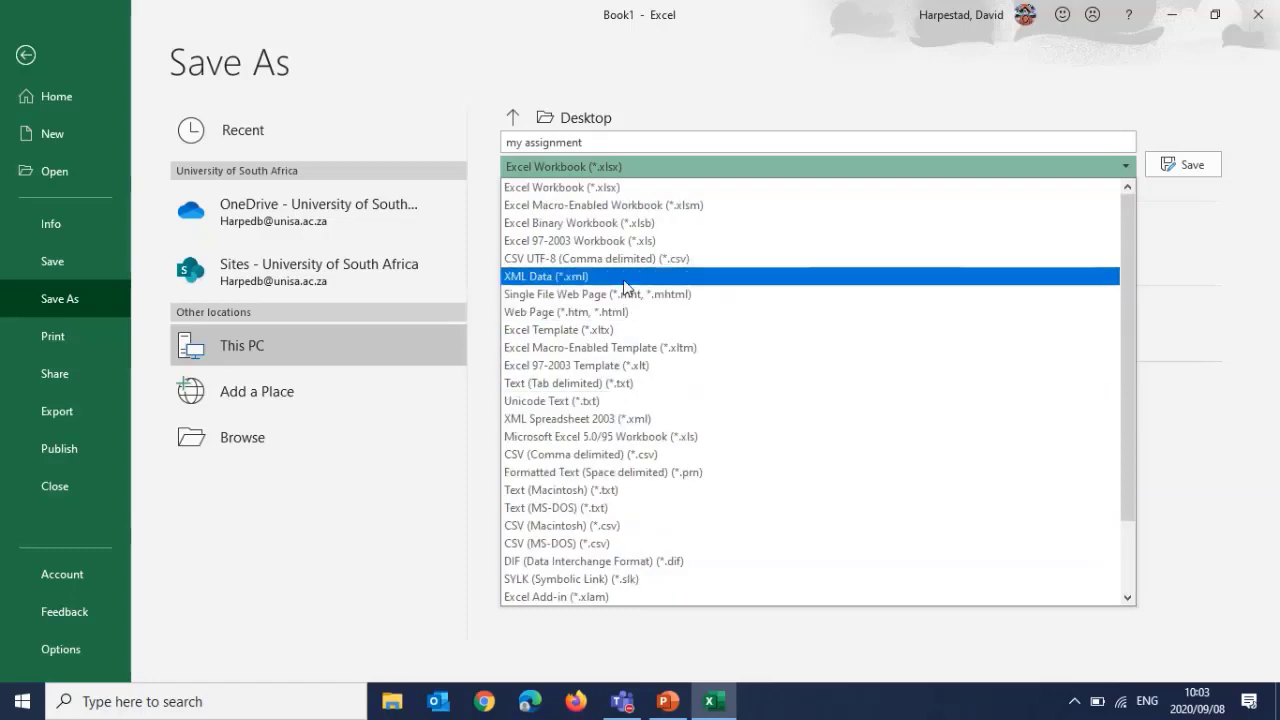
click(628, 172)
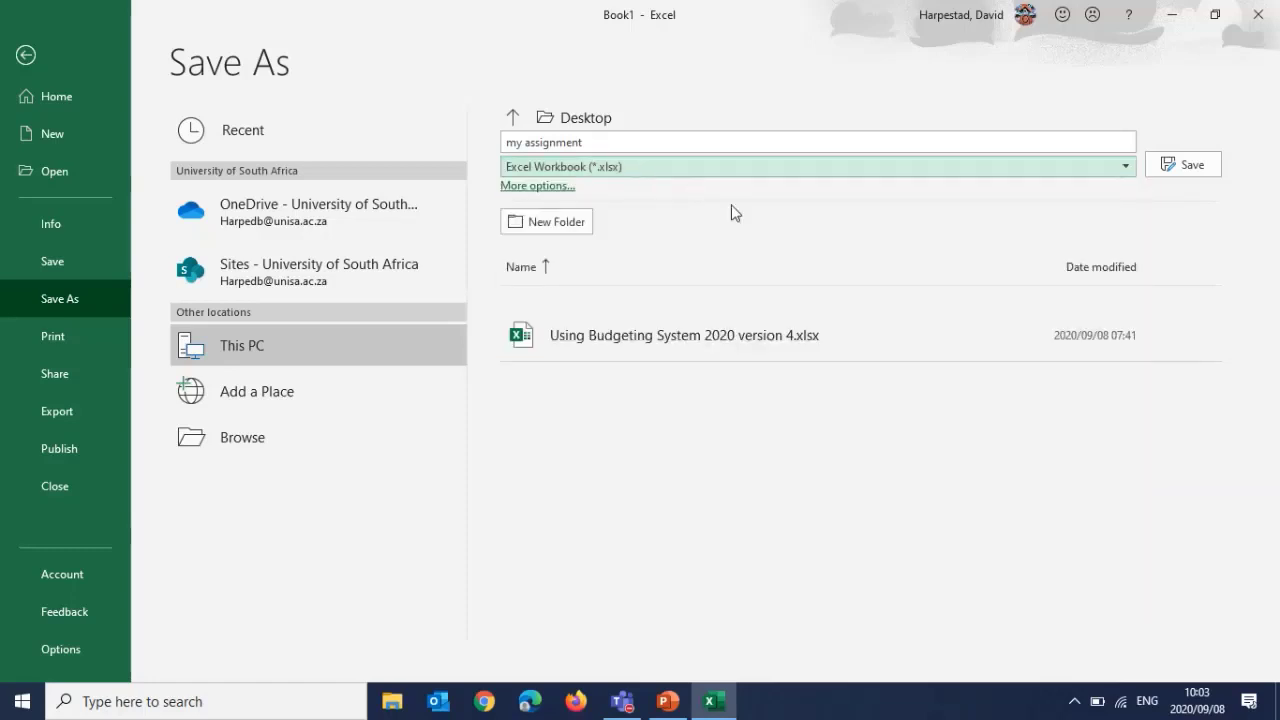
click(1160, 165)
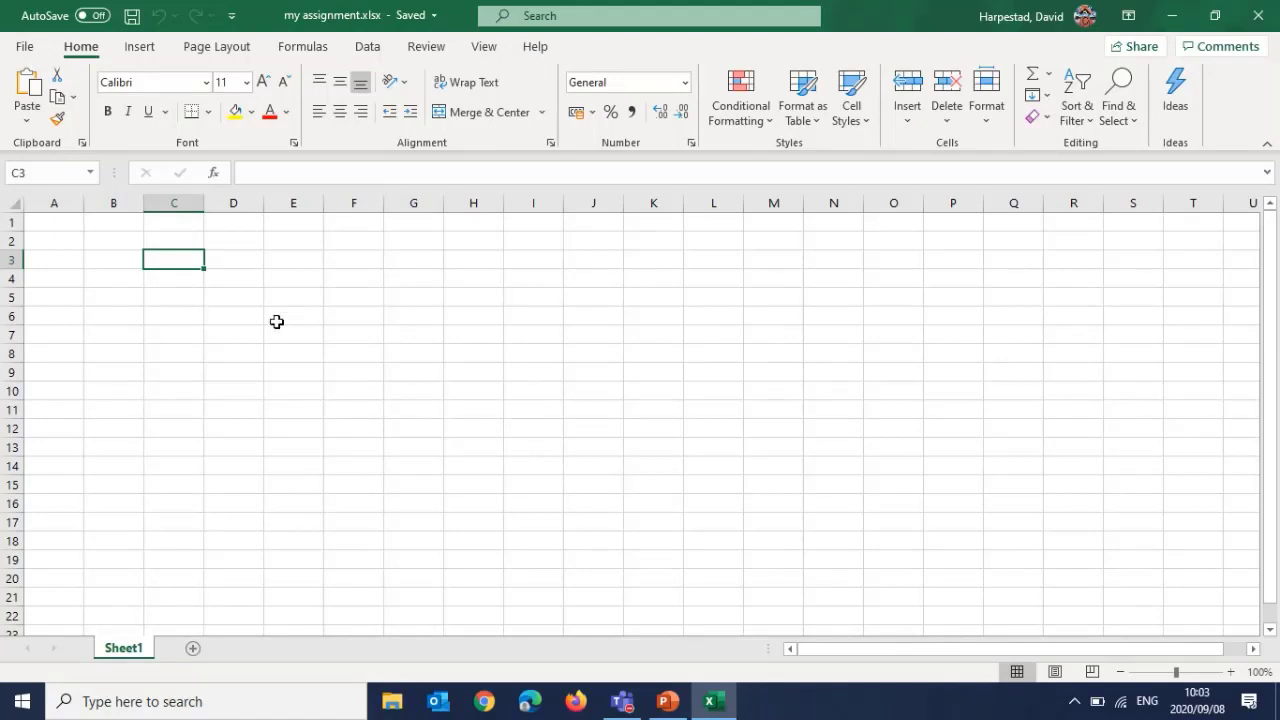
Open the recent workbook exercise.xlsx and view its Start Here and More Exercises sheets
click(26, 47)
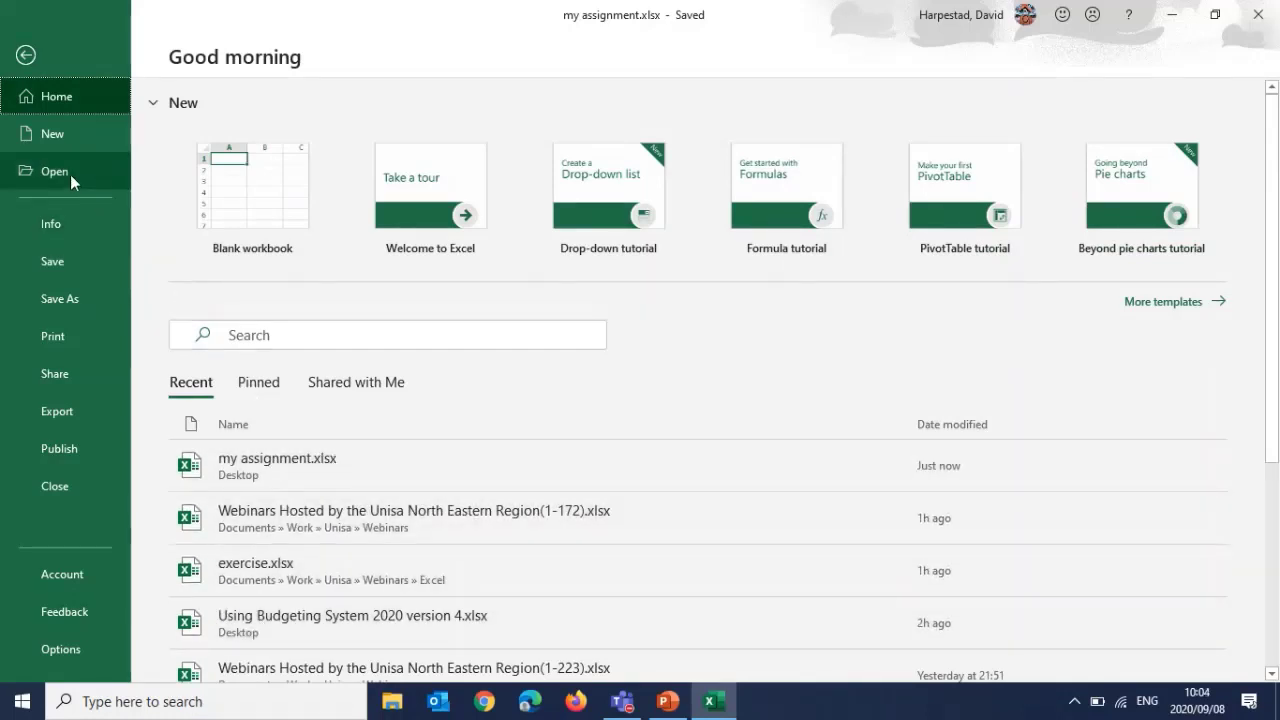
click(68, 171)
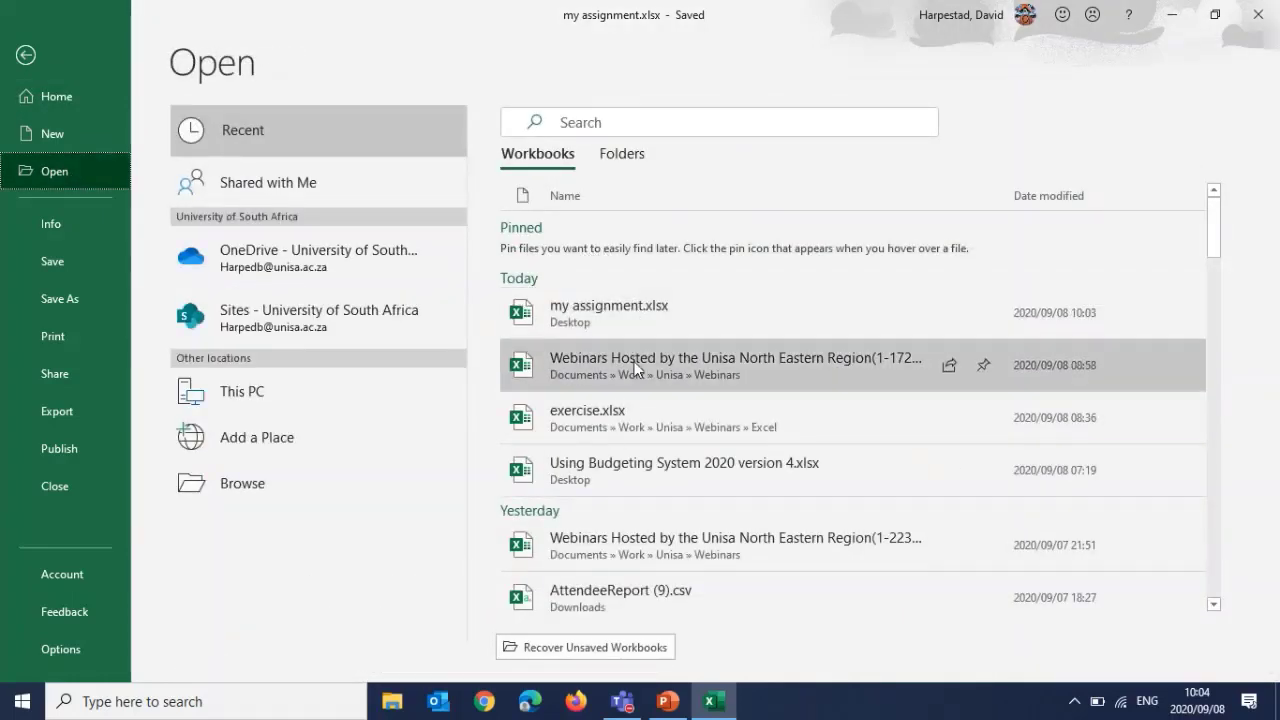
click(607, 411)
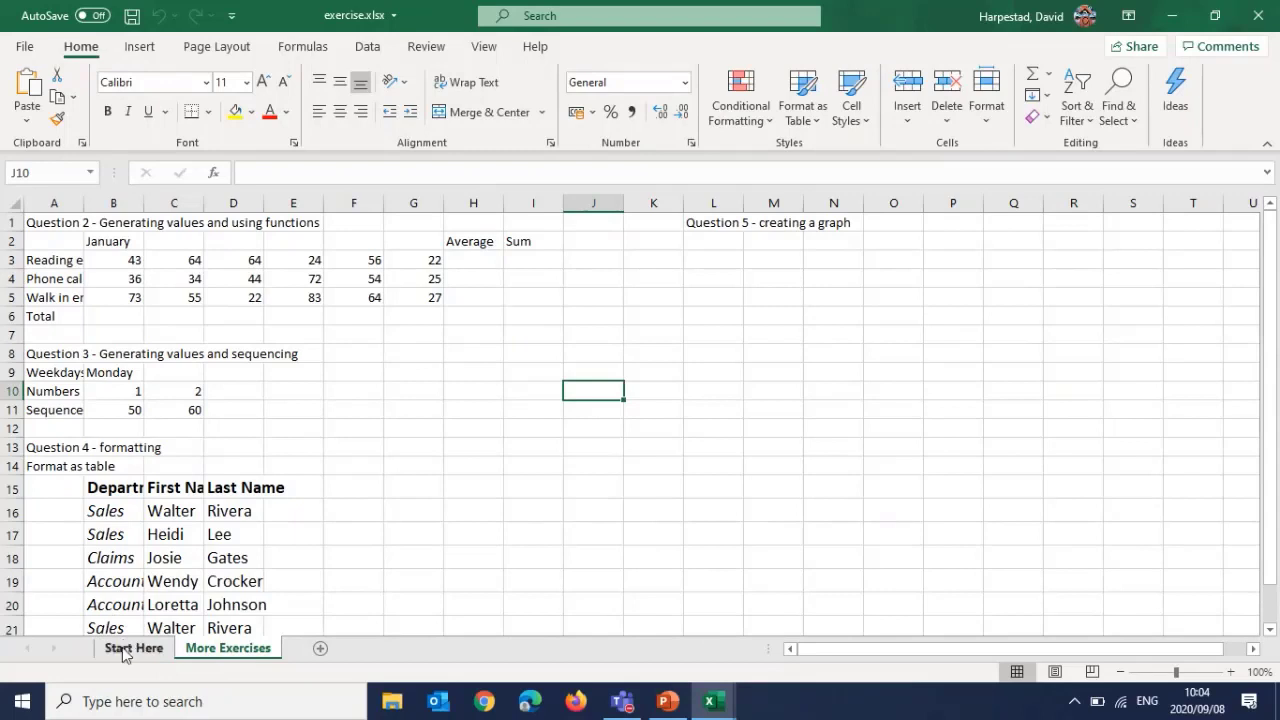
click(128, 648)
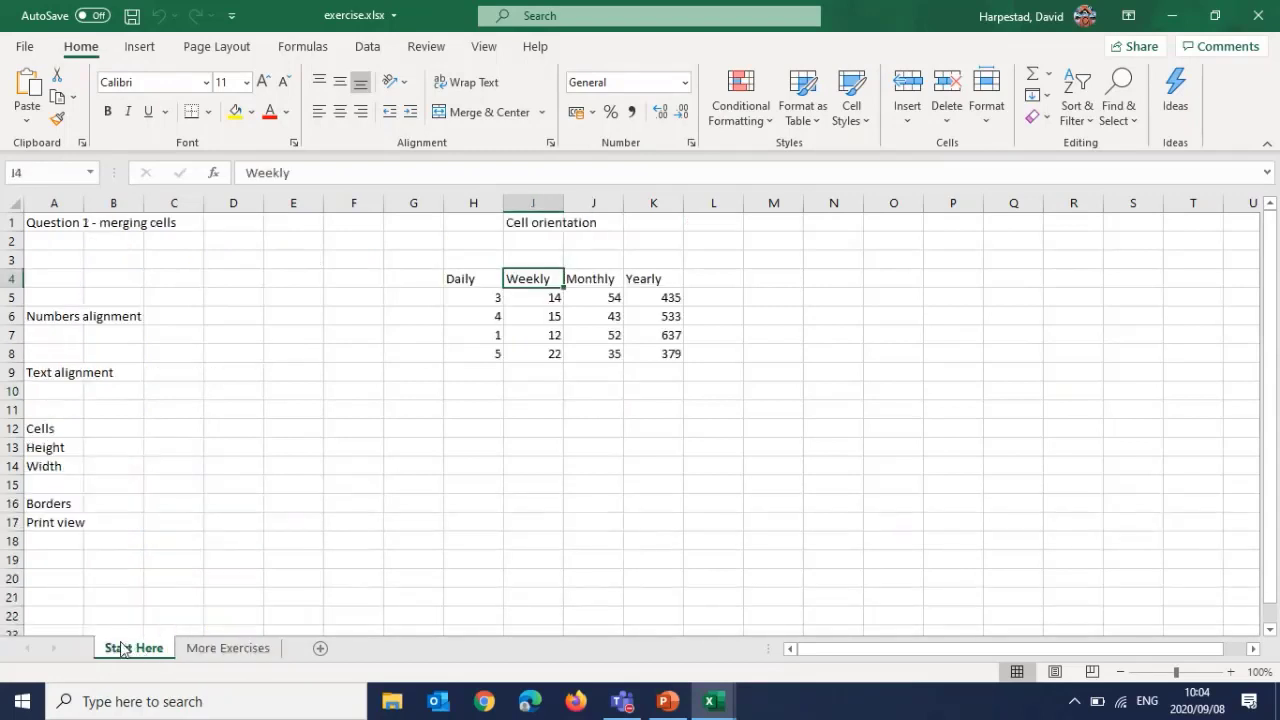
click(222, 651)
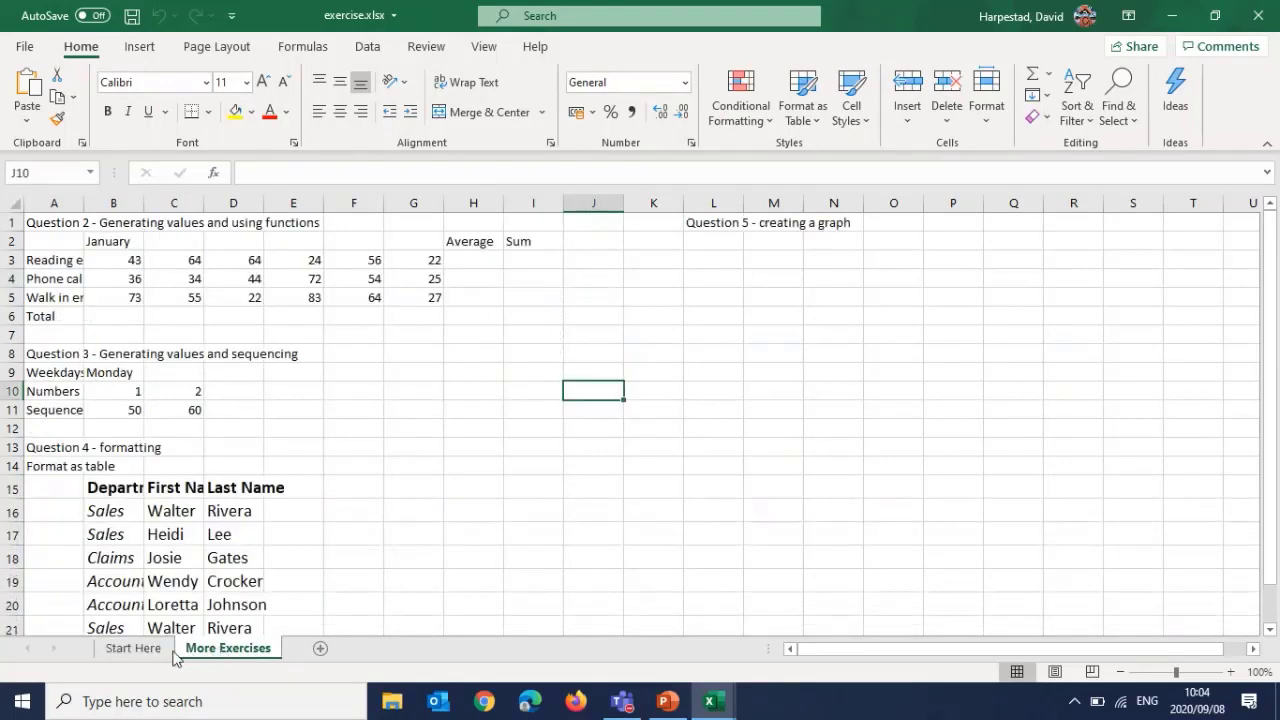
Add a new worksheet after More Exercises and rename it Assignment
click(320, 651)
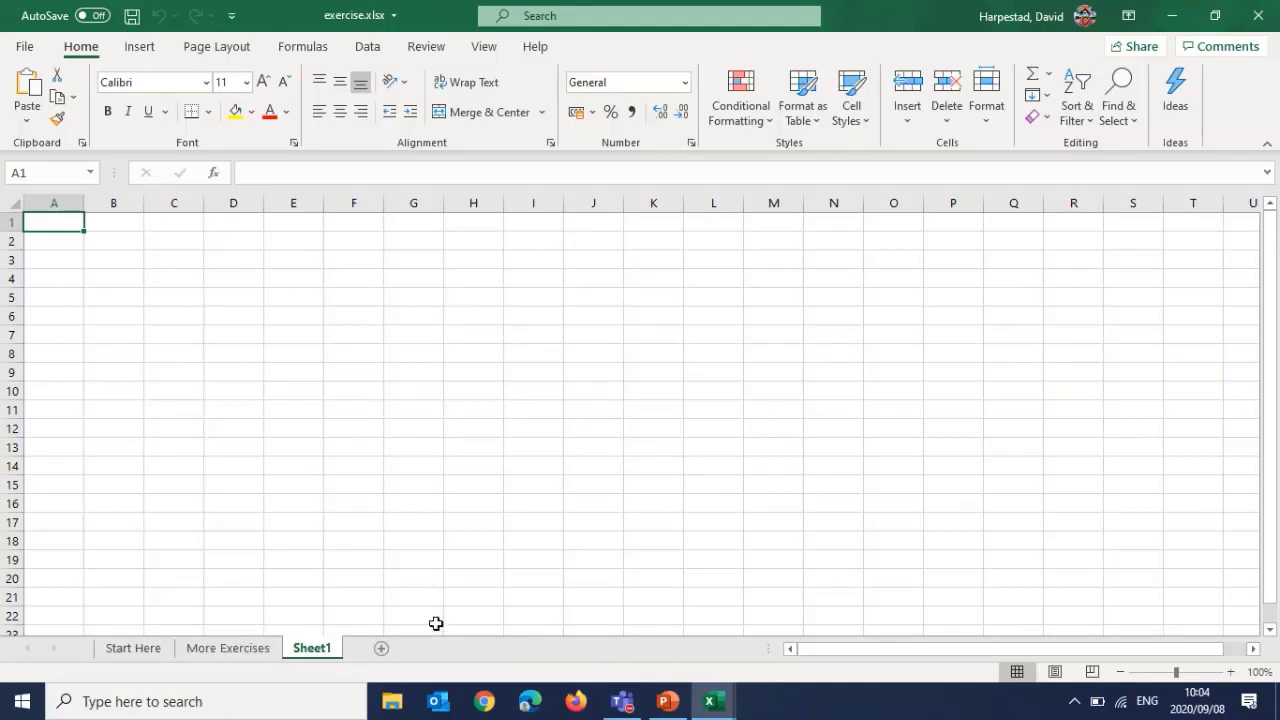
drag(241, 318, 368, 403)
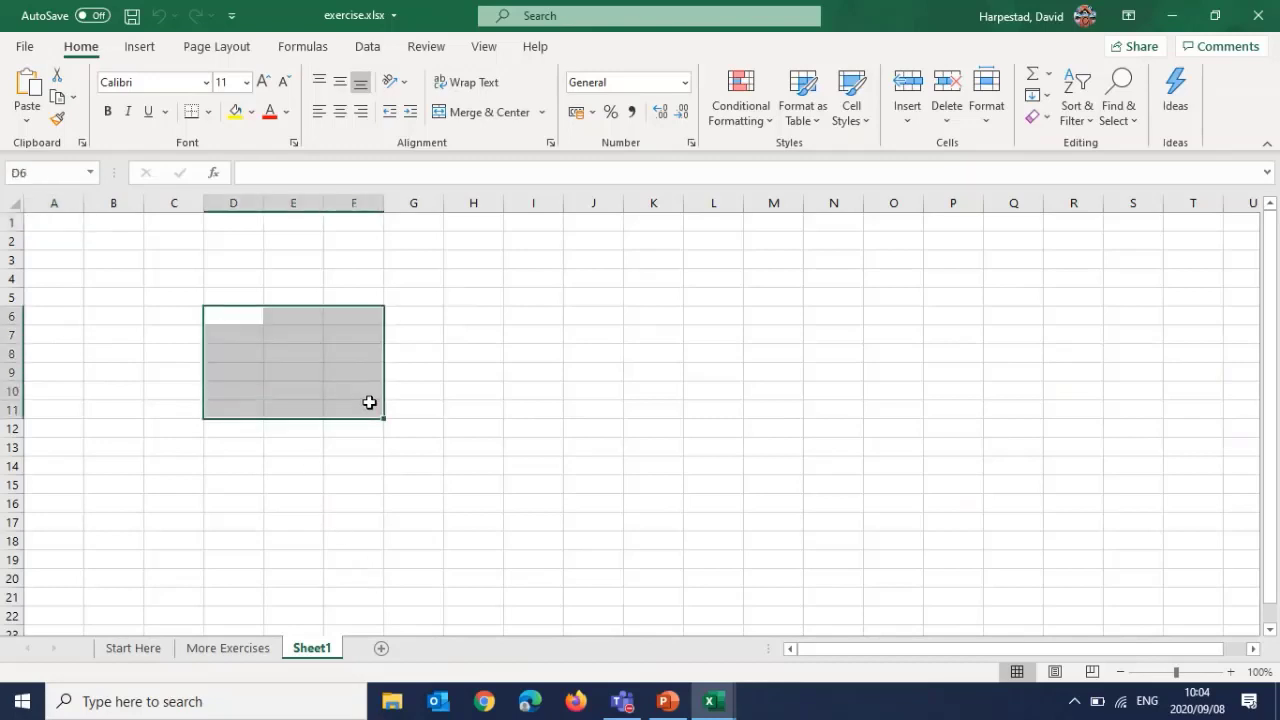
drag(520, 352, 551, 411)
click(300, 376)
drag(307, 395, 352, 470)
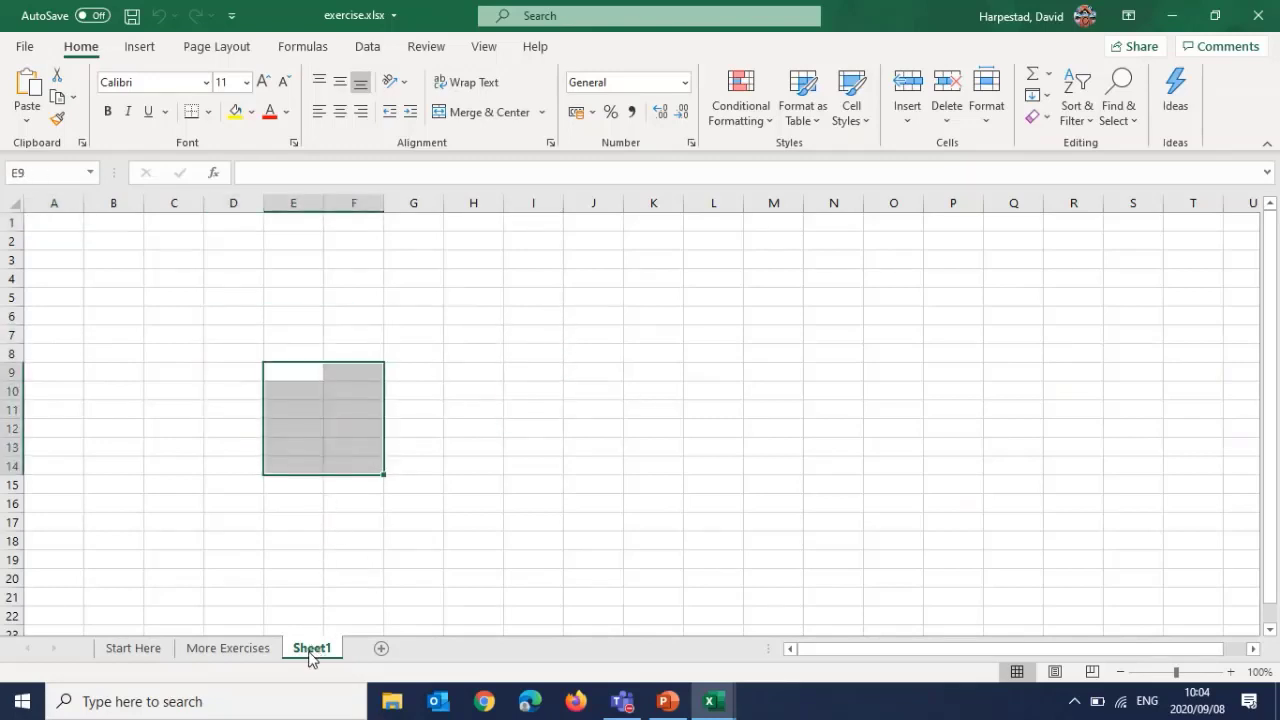
double_click(310, 648)
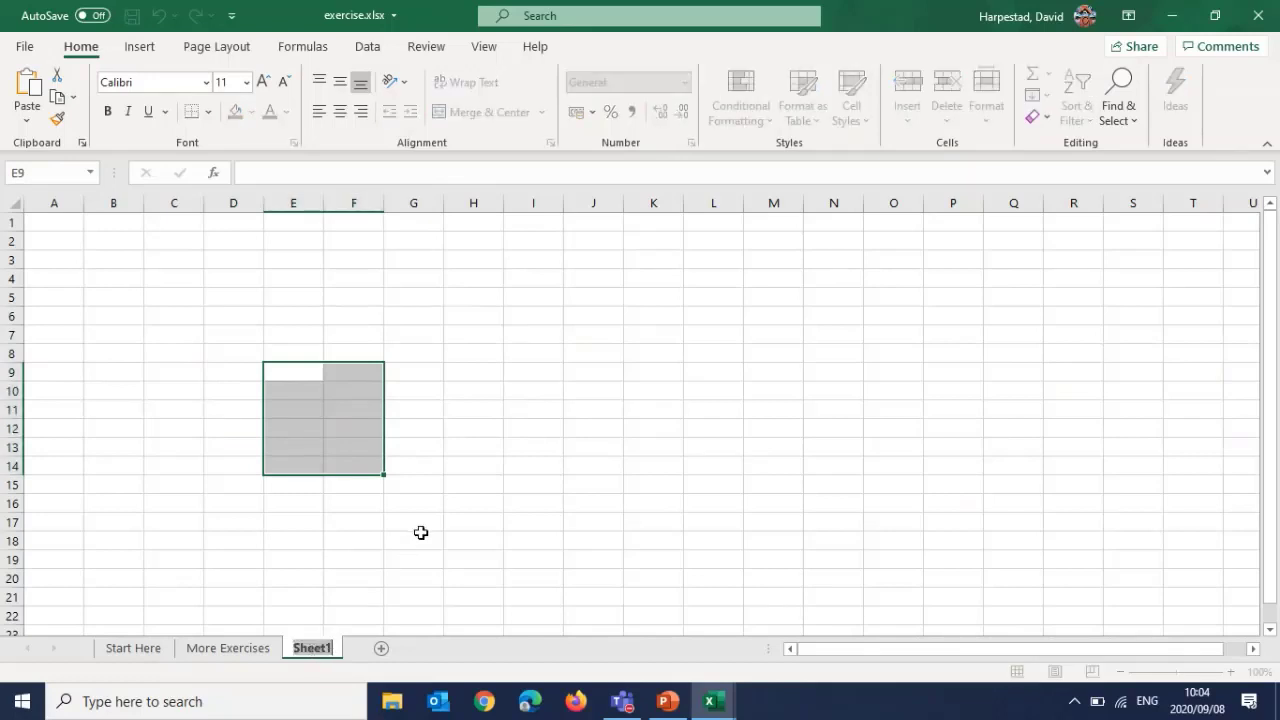
text(Assi)
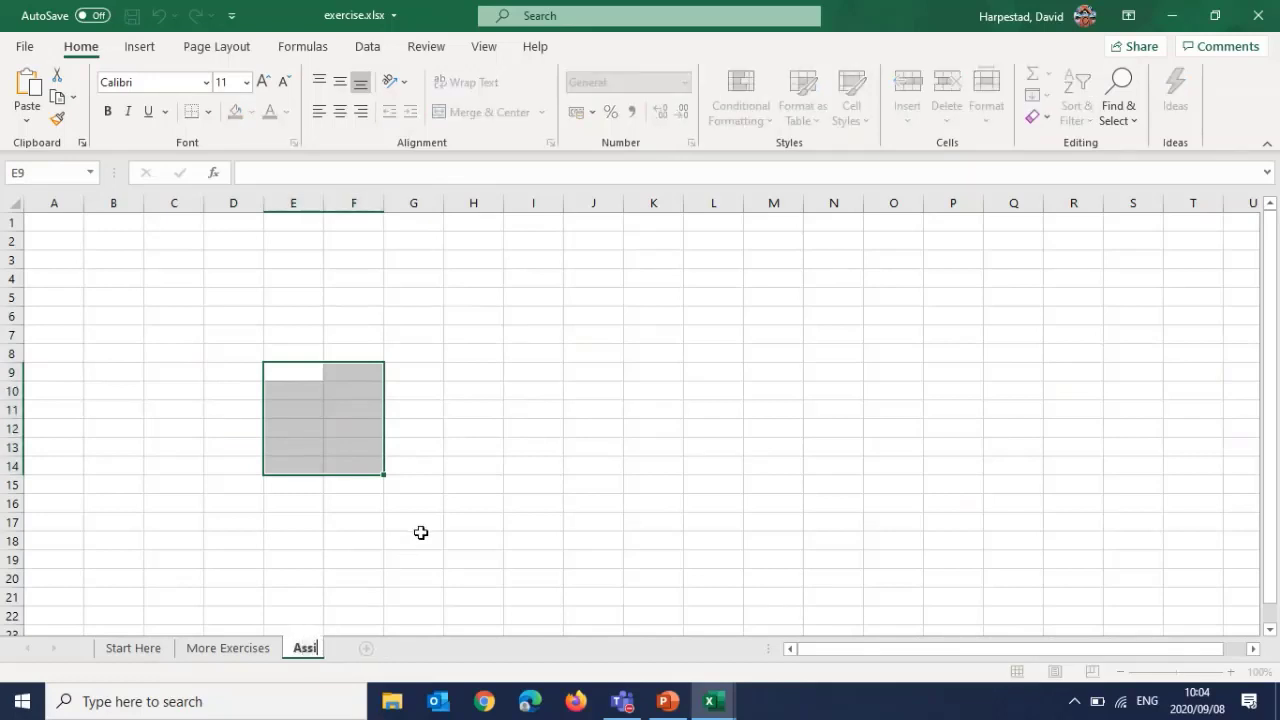
text(gnment)
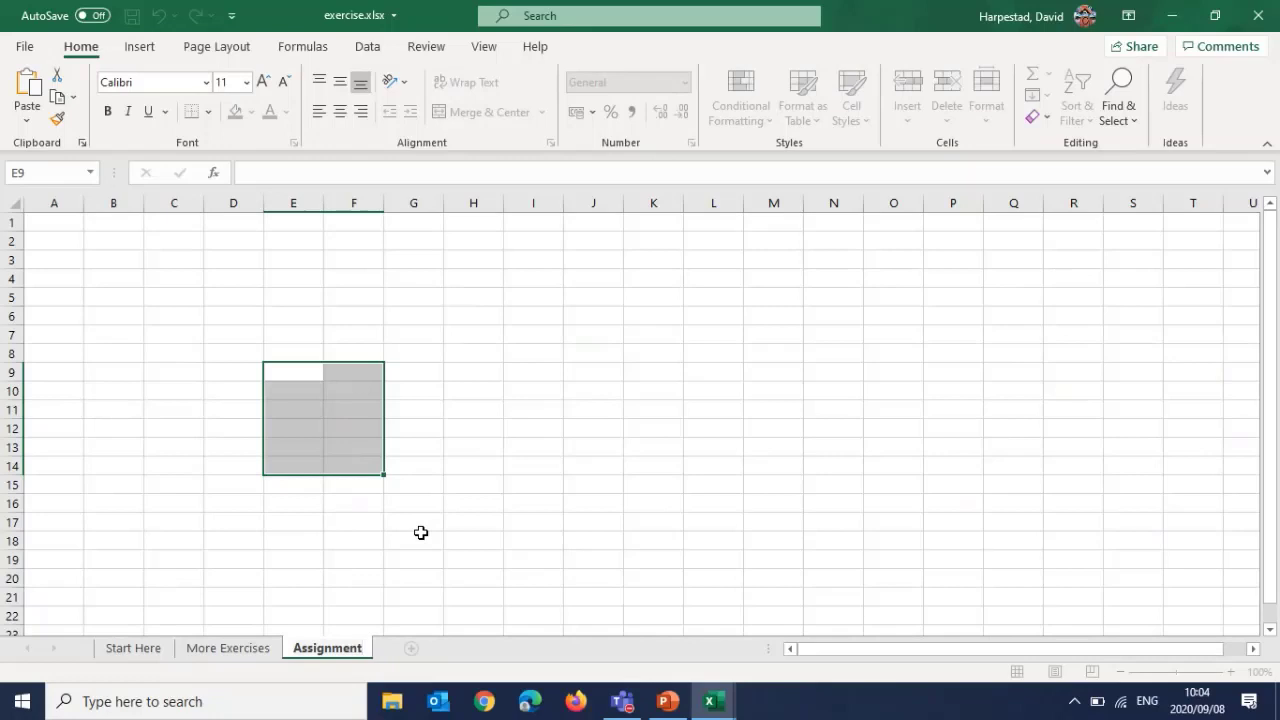
key(Return)
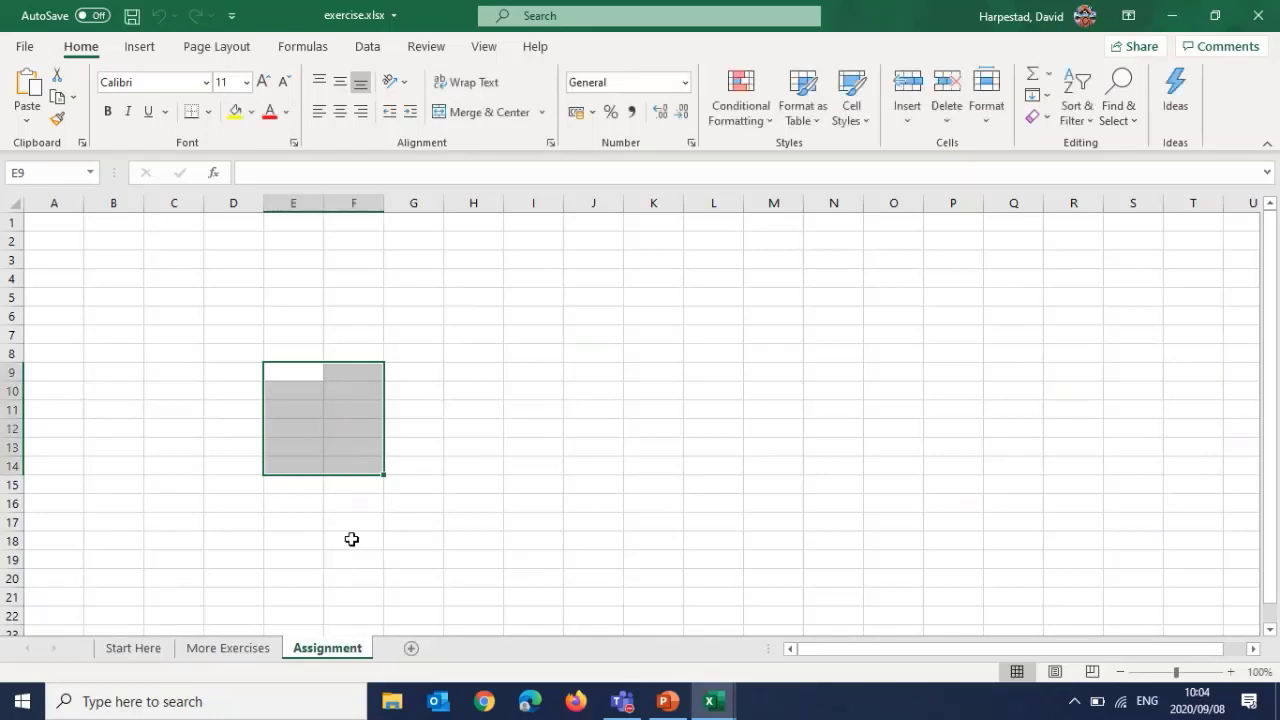
click(352, 540)
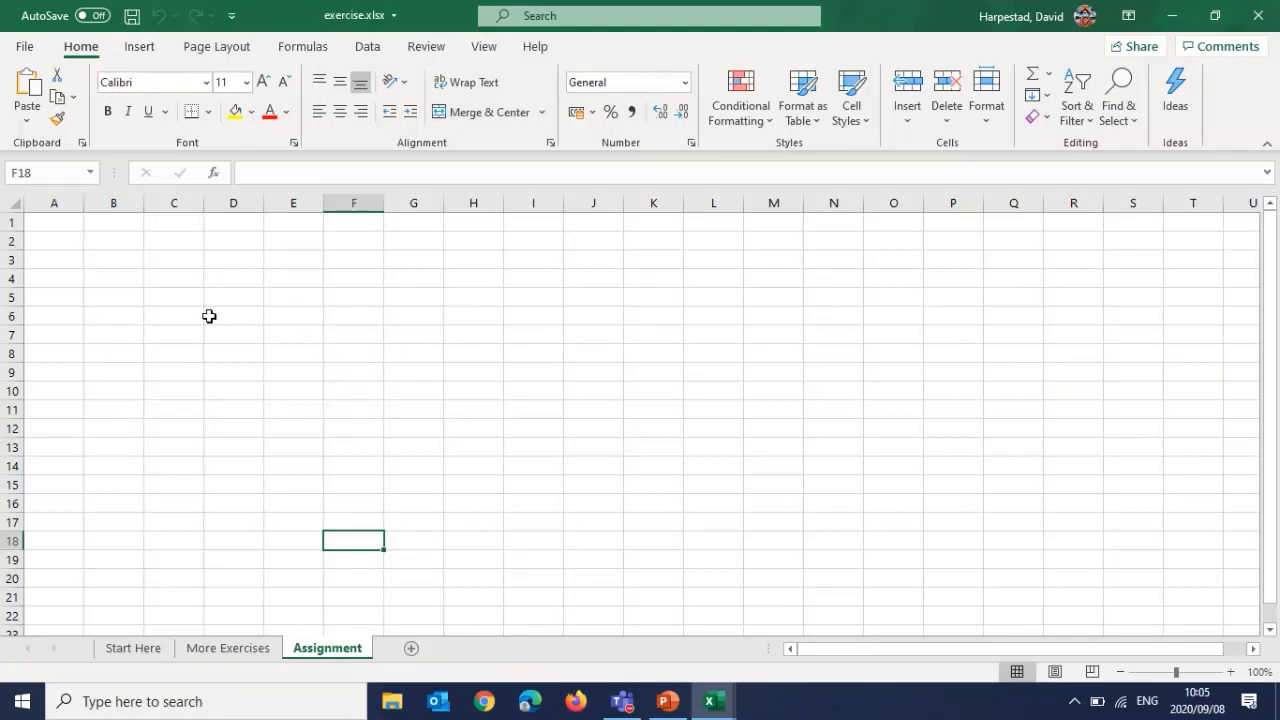
Look through the Start Here, More Exercises and Assignment sheets in turn, ending on Start Here
click(150, 651)
click(216, 649)
click(320, 649)
click(145, 652)
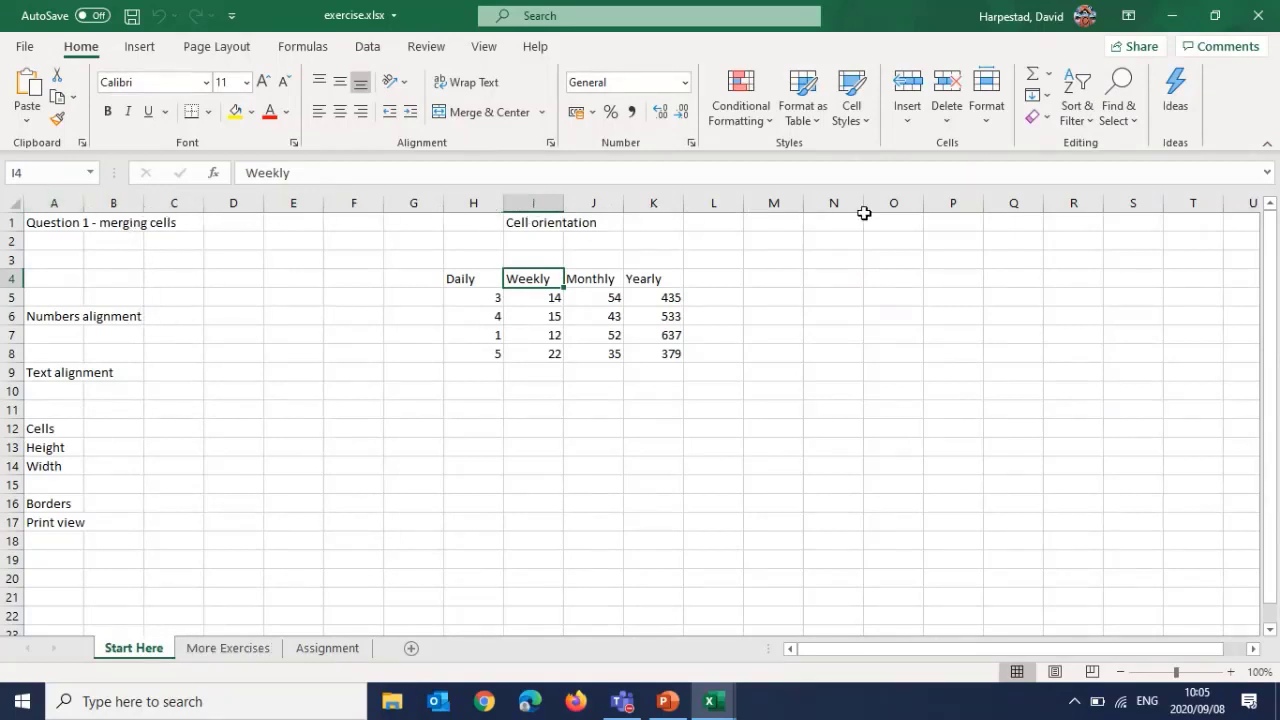
Examine how far the Start Here sheet extends across its columns and down its rows, returning to its beginning
drag(898, 649, 1038, 649)
click(1252, 649)
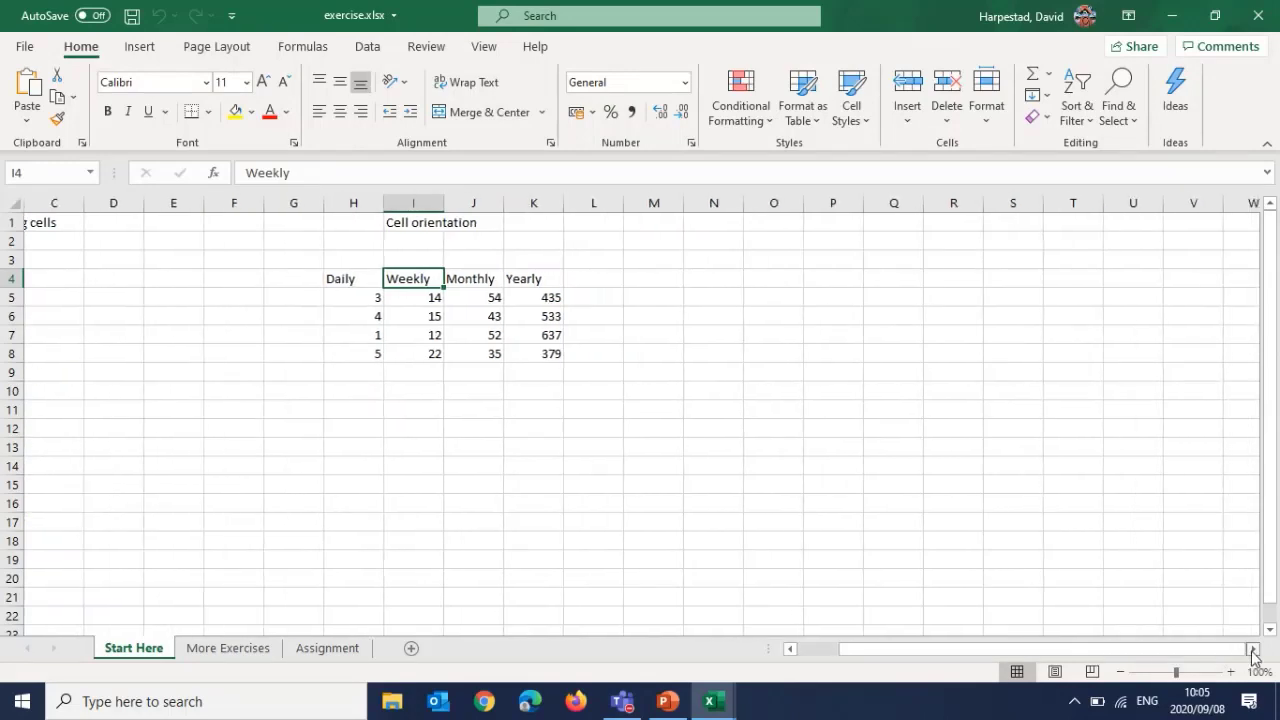
click(1252, 651)
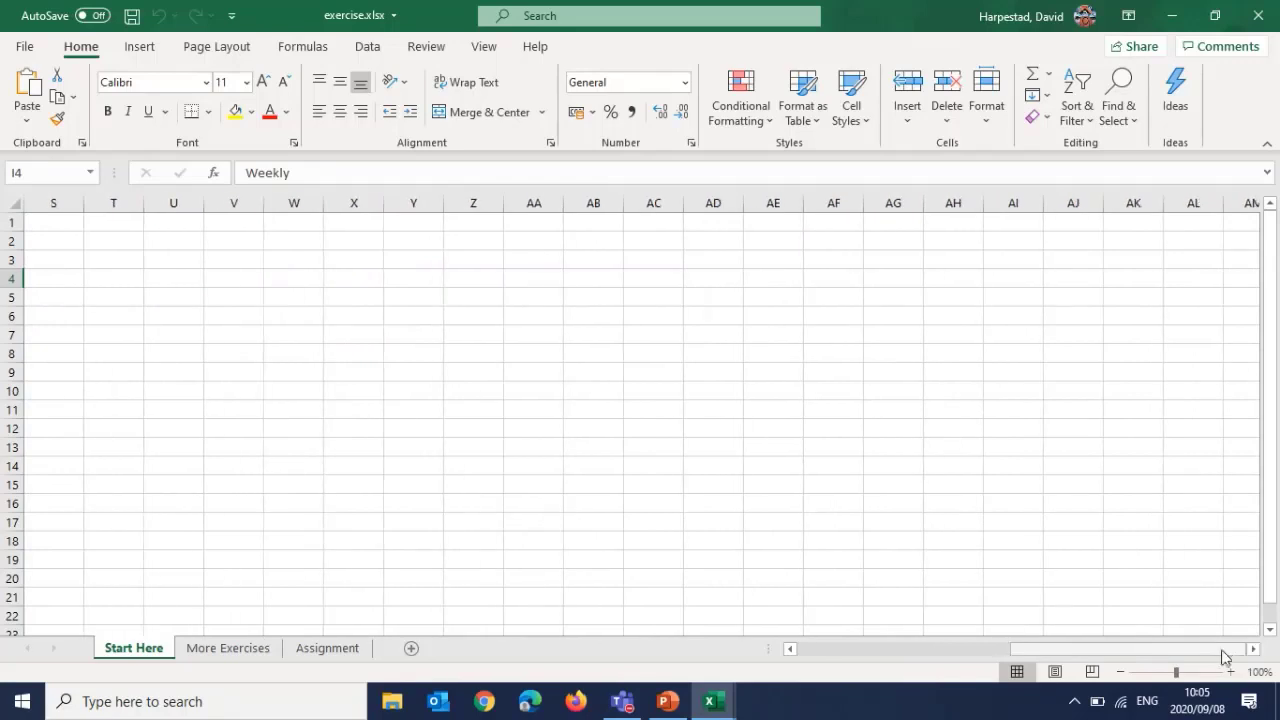
drag(1161, 651, 794, 652)
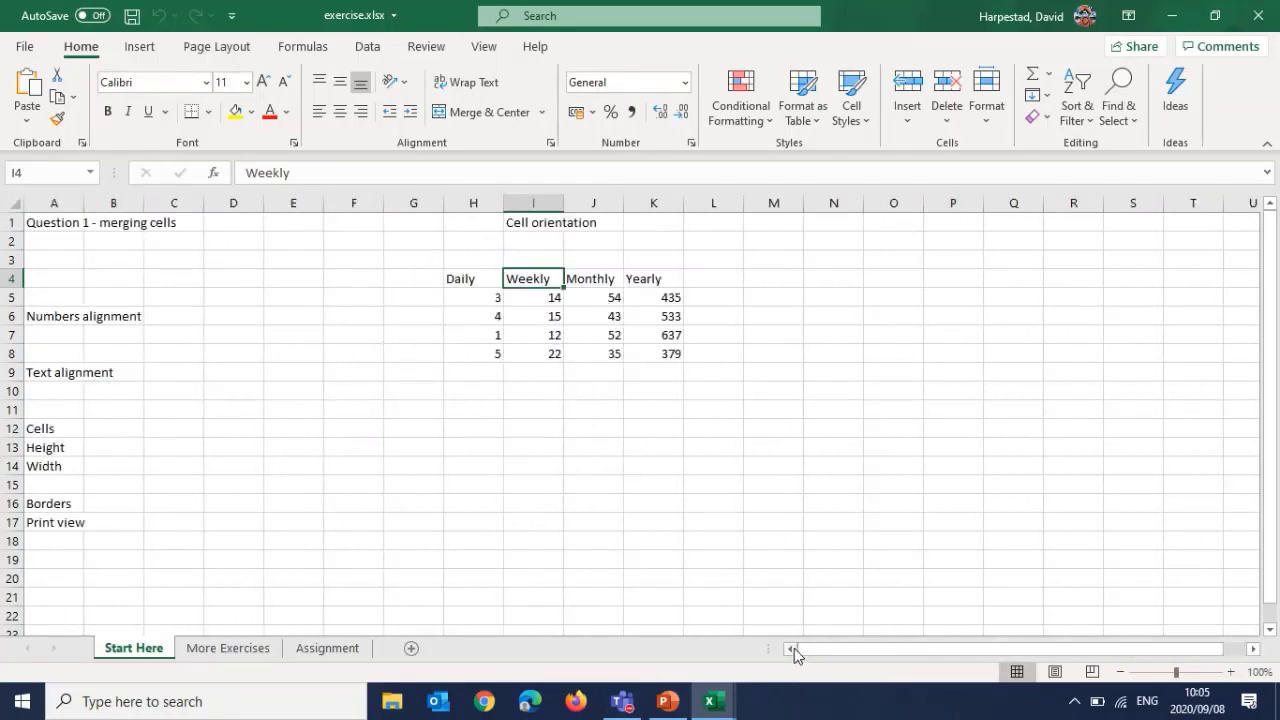
scroll(49, 416, down, 7)
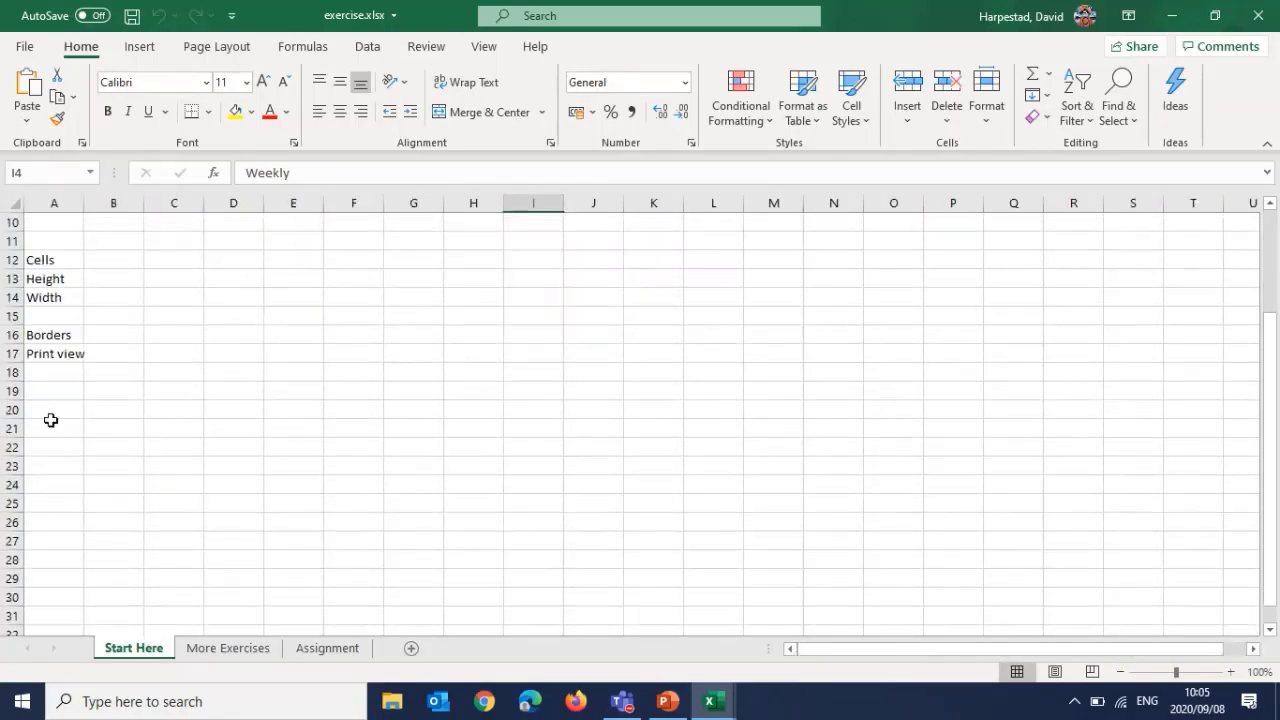
scroll(50, 414, down, 3)
scroll(46, 417, up, 10)
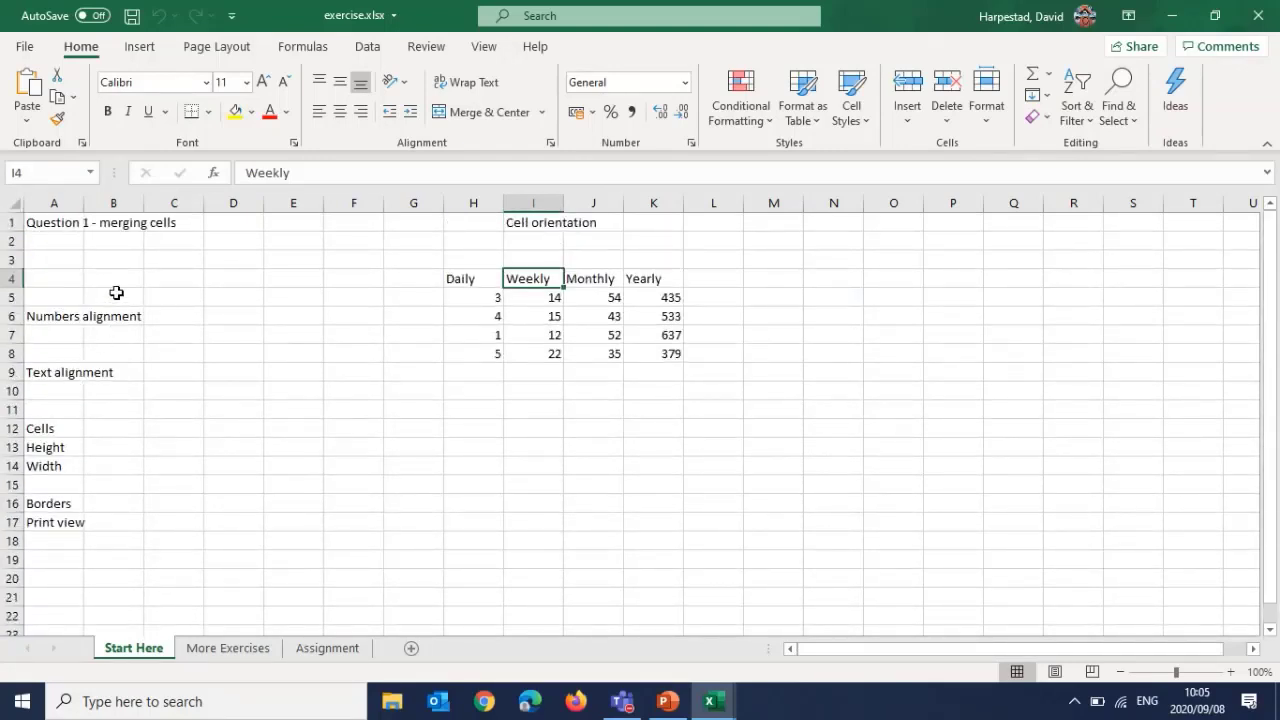
Select row 2, column C, cell C3 and cell E4 in turn on the Start Here sheet
click(12, 241)
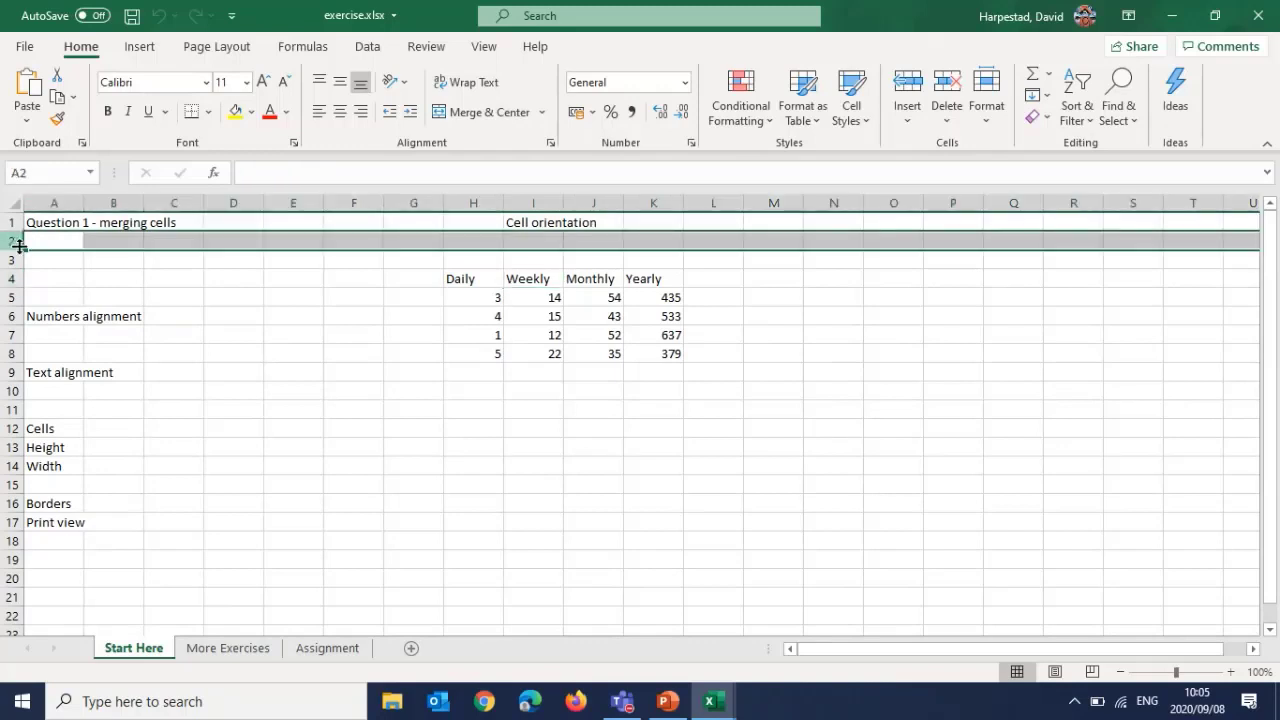
click(174, 205)
click(172, 262)
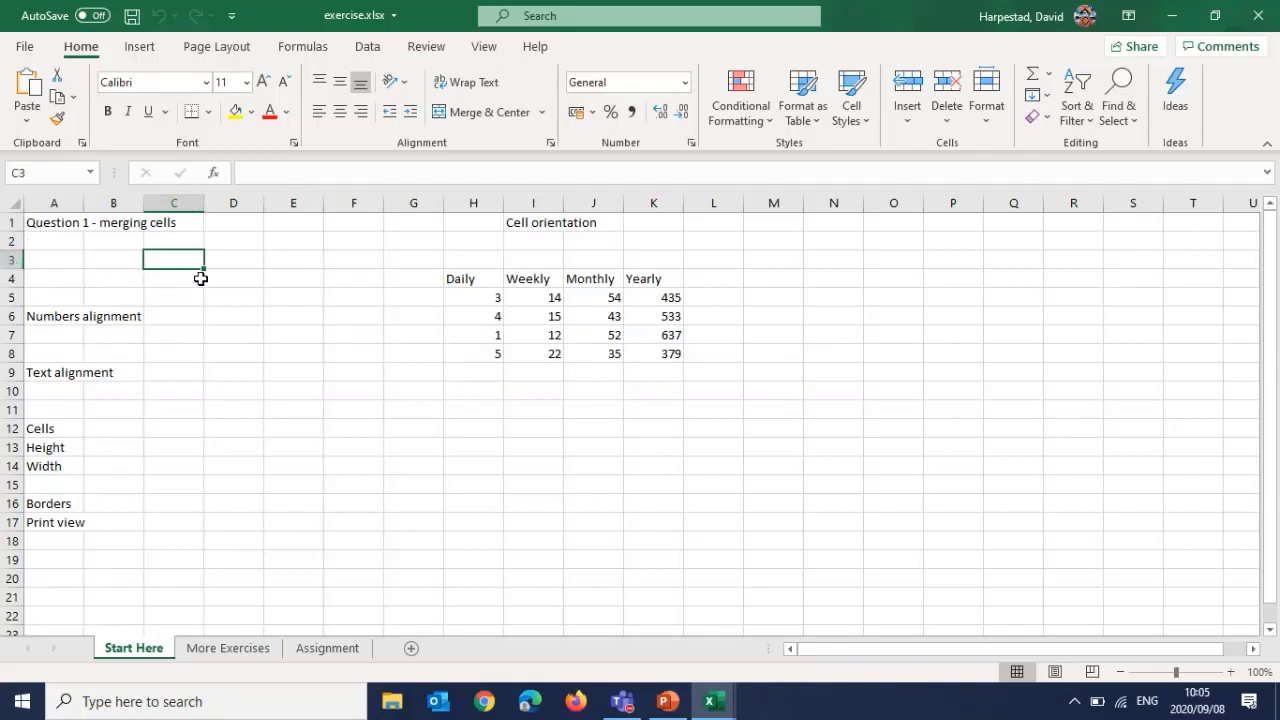
click(288, 276)
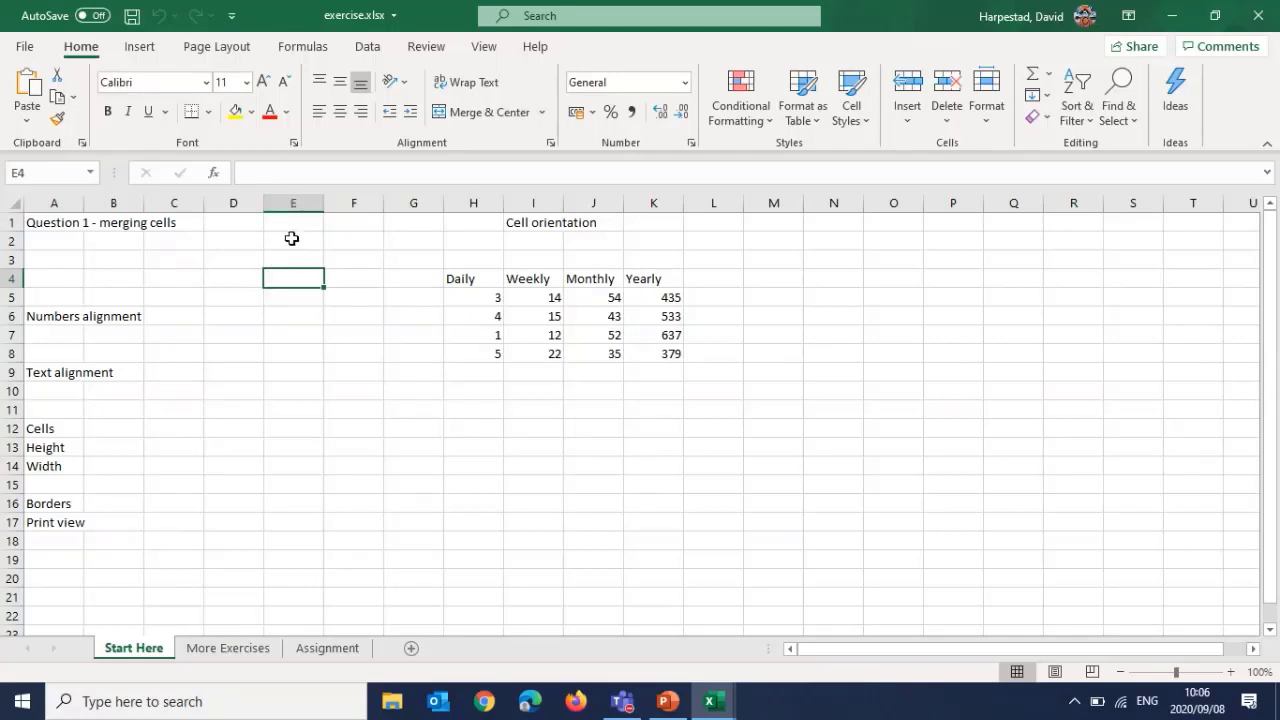
Go to cell A2 on the Start Here sheet by entering its cell reference
click(28, 172)
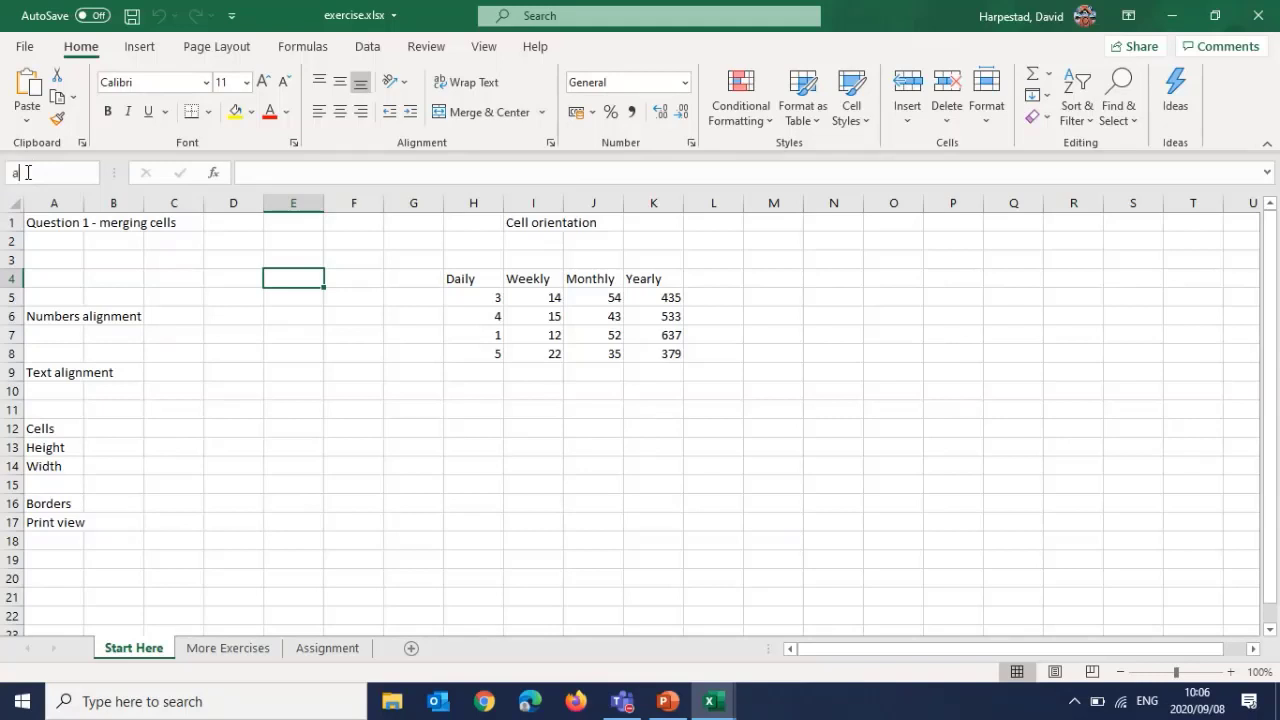
key(Return)
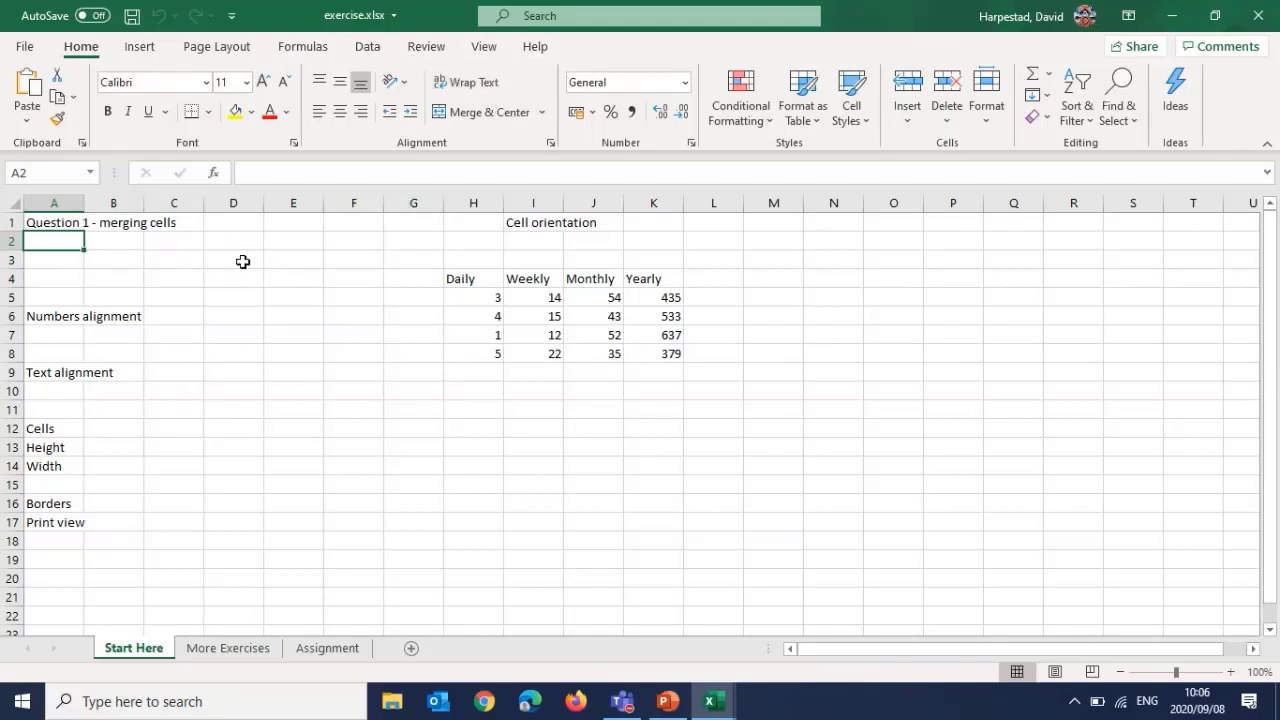
Merge and center cells A2 and B2, and compare the merged cell with the separate cells in row 3
click(138, 50)
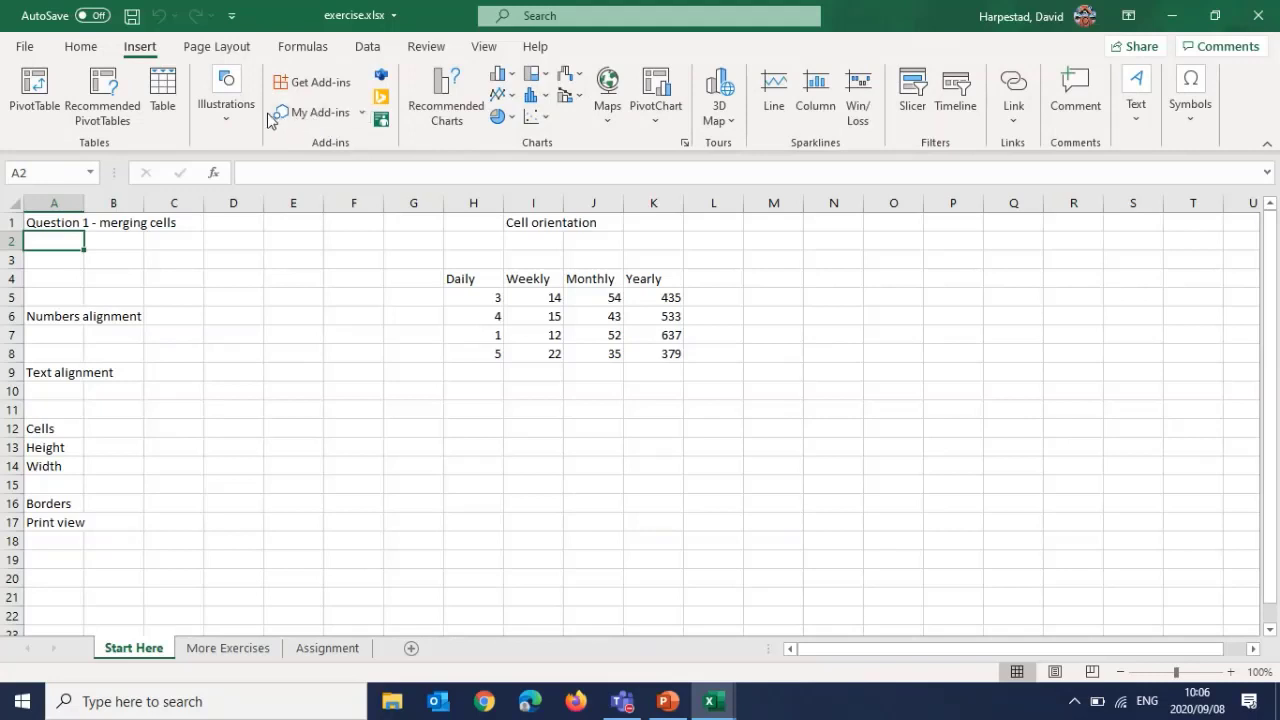
click(78, 50)
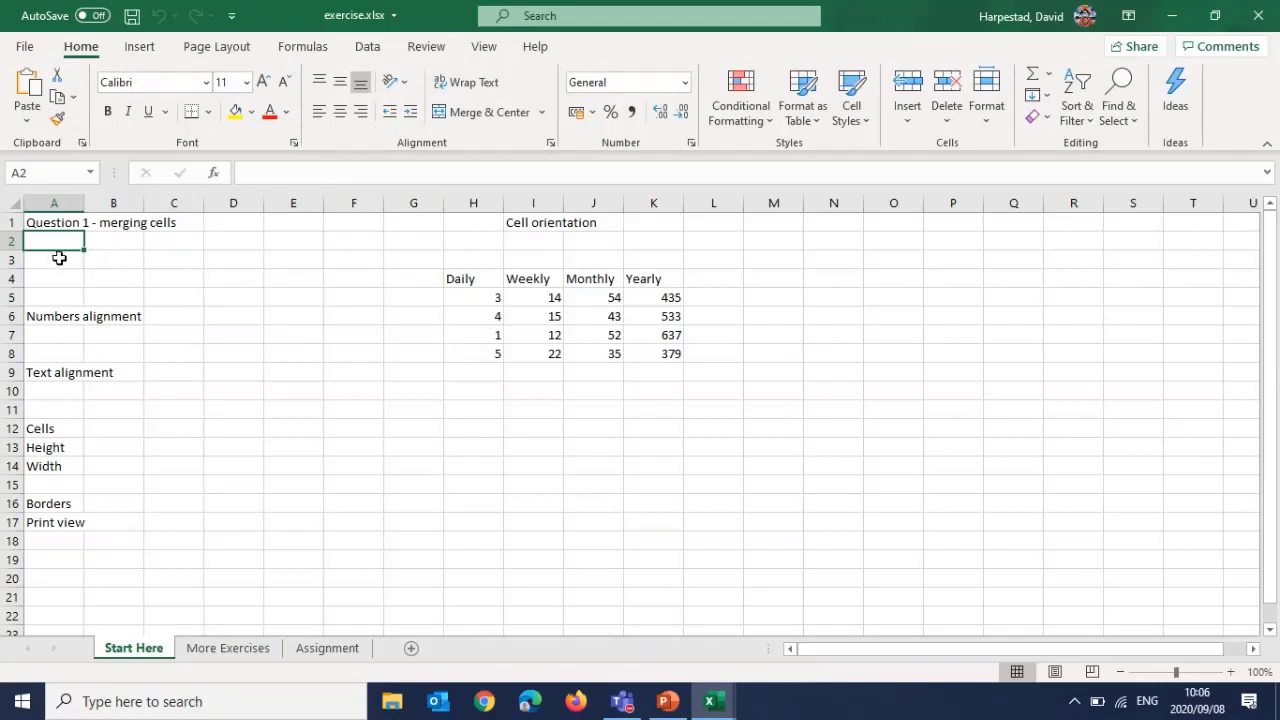
drag(65, 243, 107, 241)
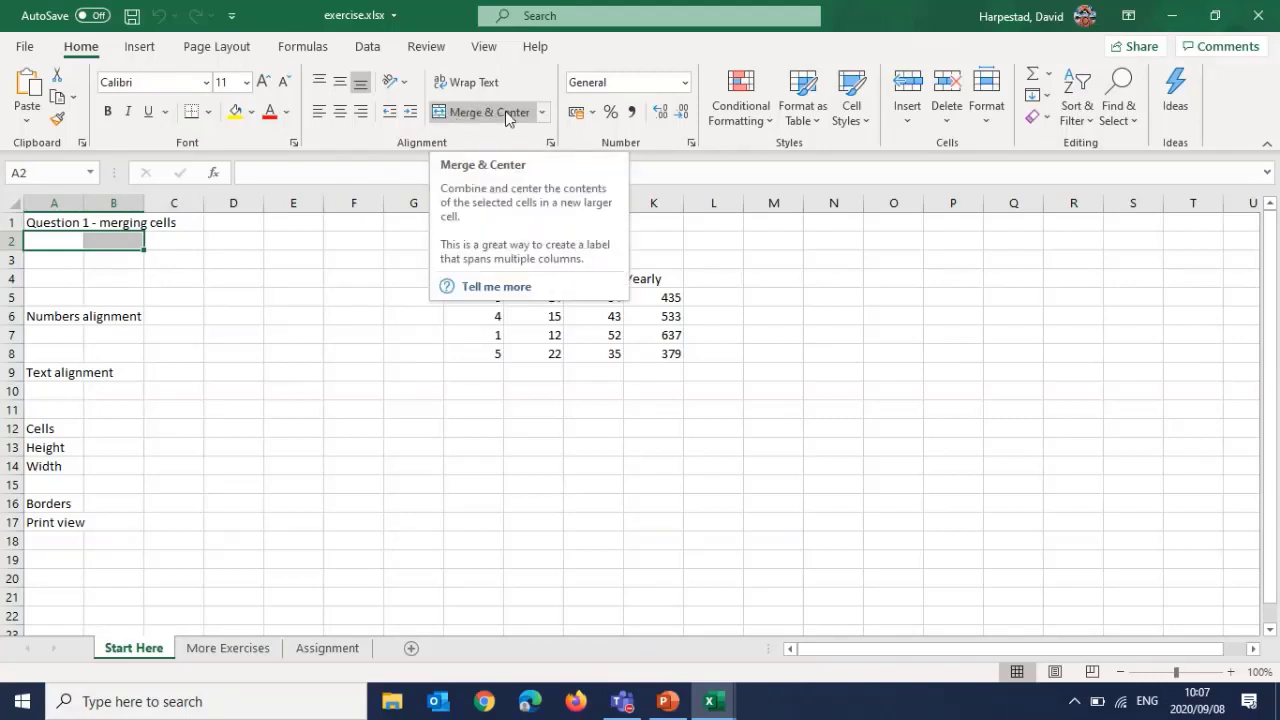
click(541, 113)
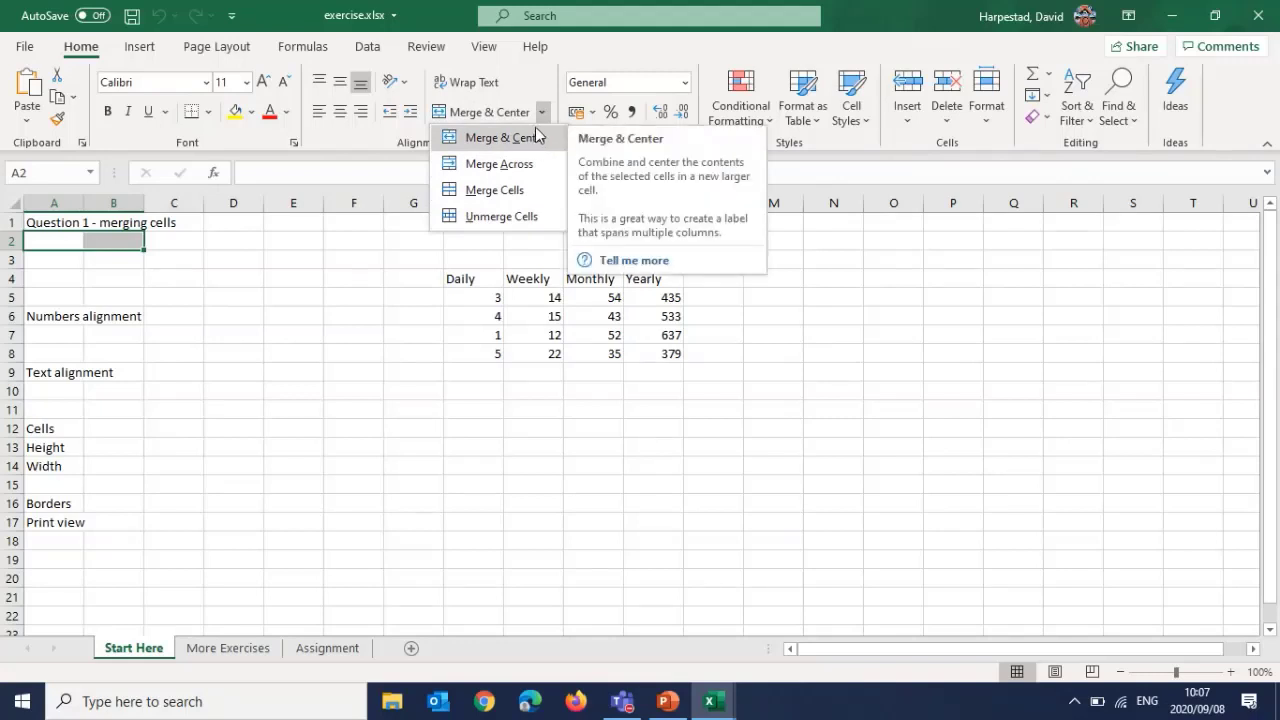
click(507, 139)
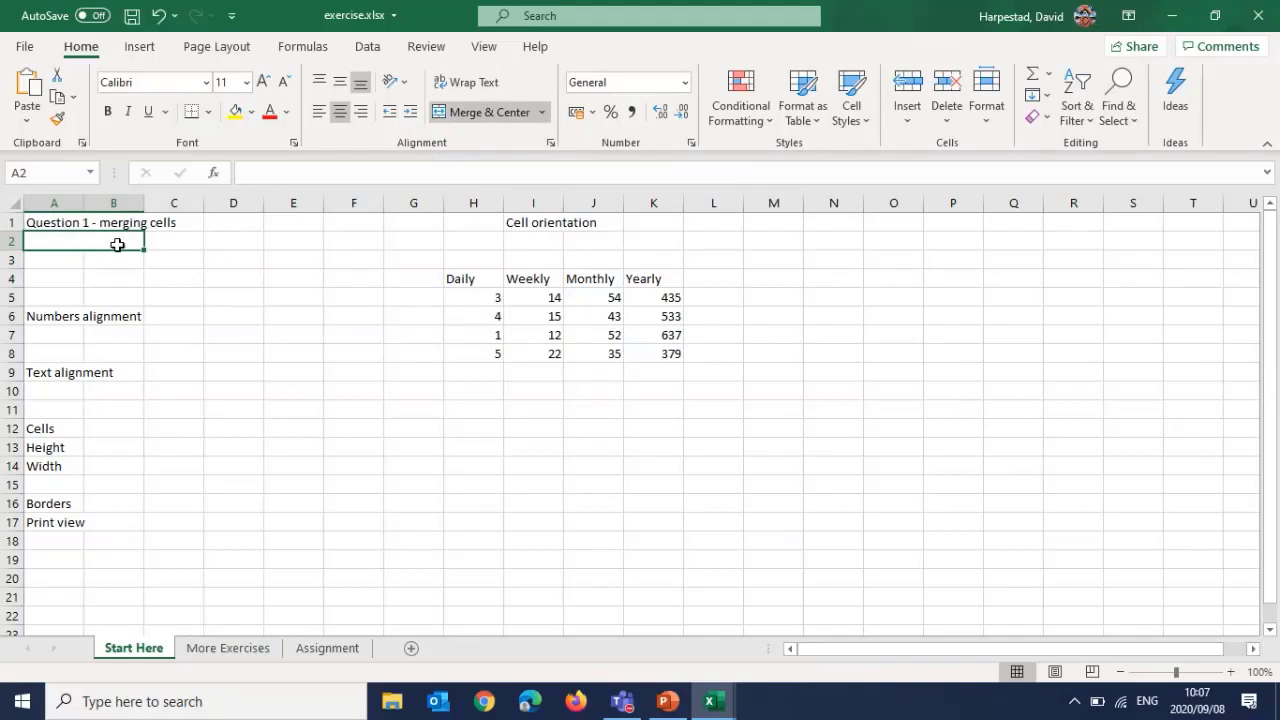
click(72, 258)
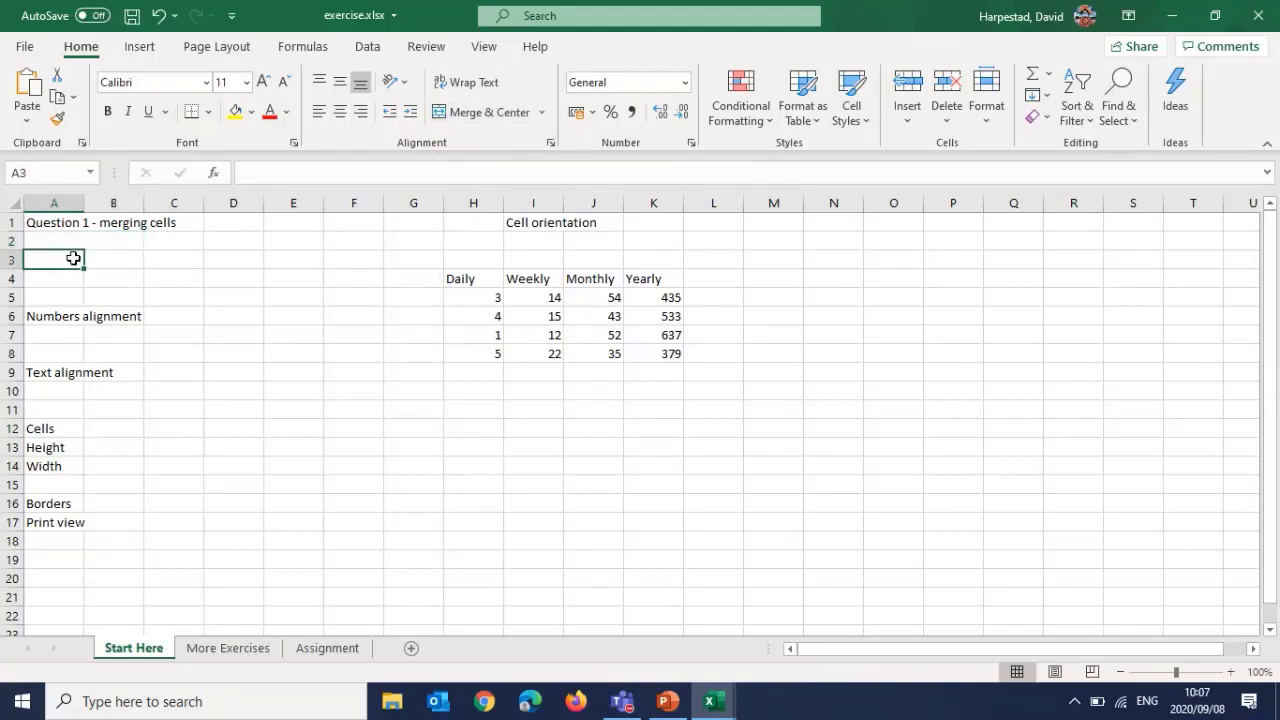
click(114, 266)
click(60, 262)
click(86, 242)
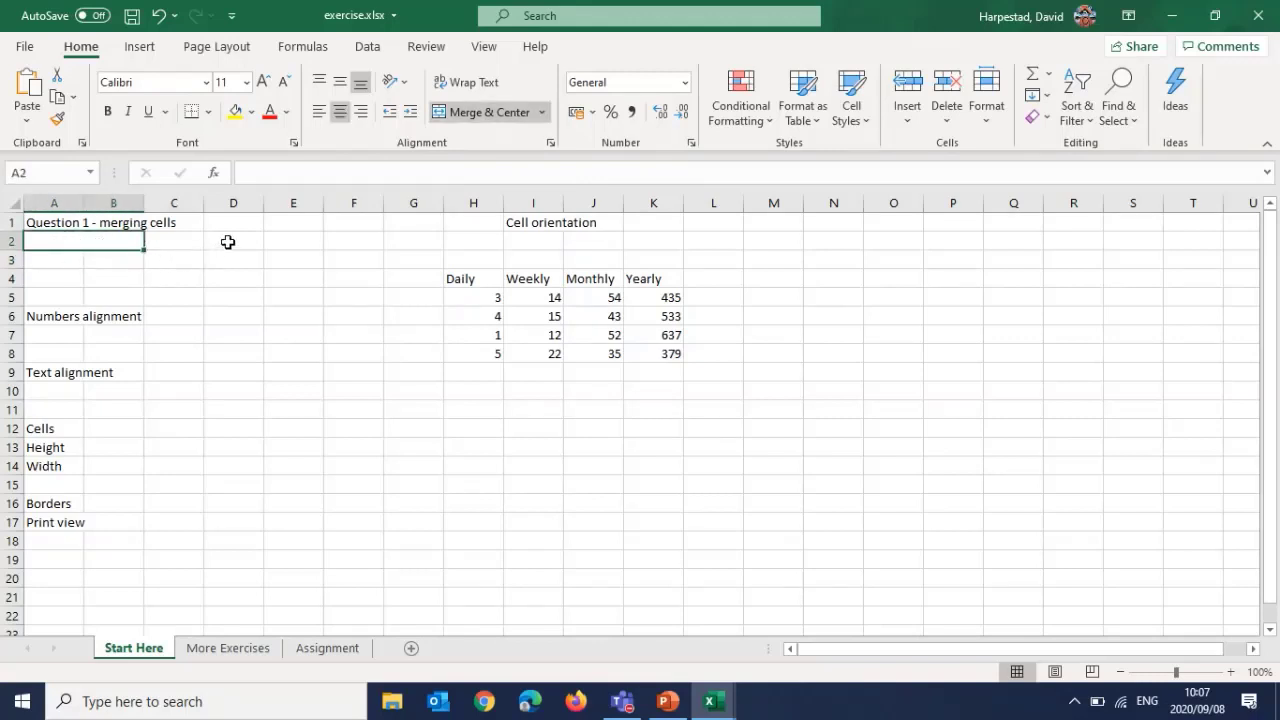
Merge and center the range D2:F5 and enter the text "This is cool" in it
mouse_move(228, 244)
mouse_down()
mouse_move(300, 296)
mouse_move(337, 291)
mouse_up()
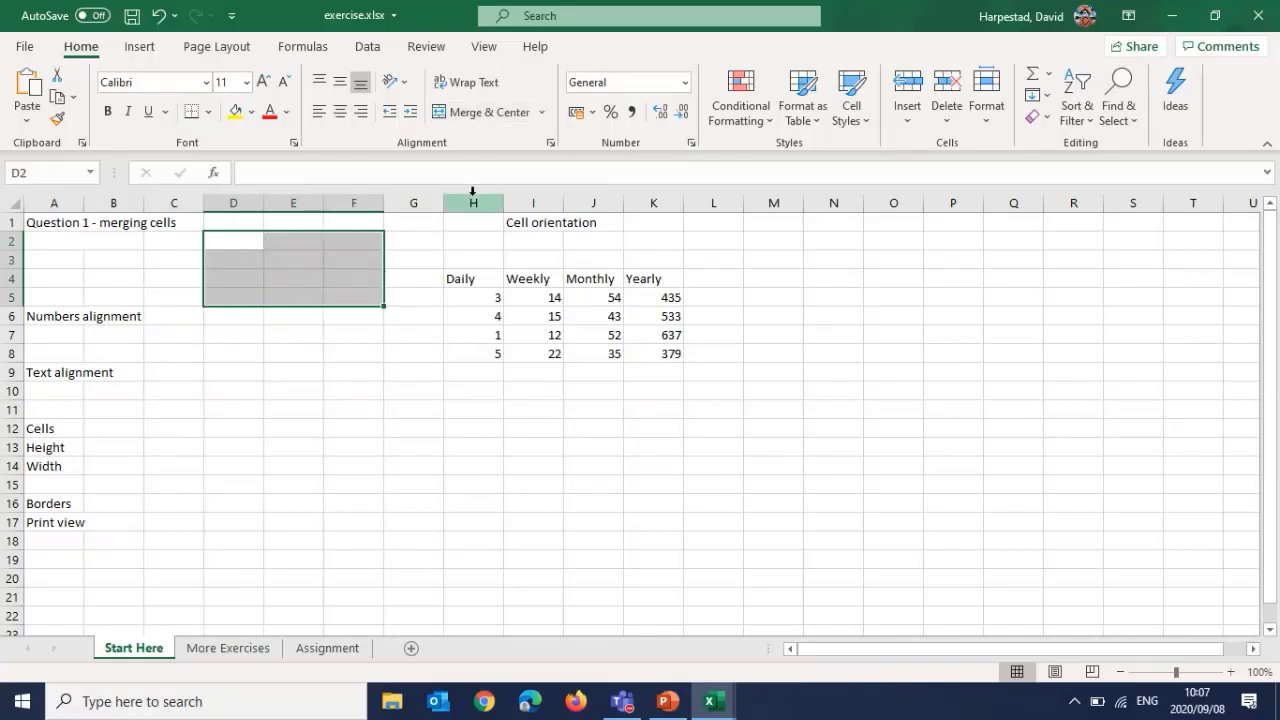
click(487, 112)
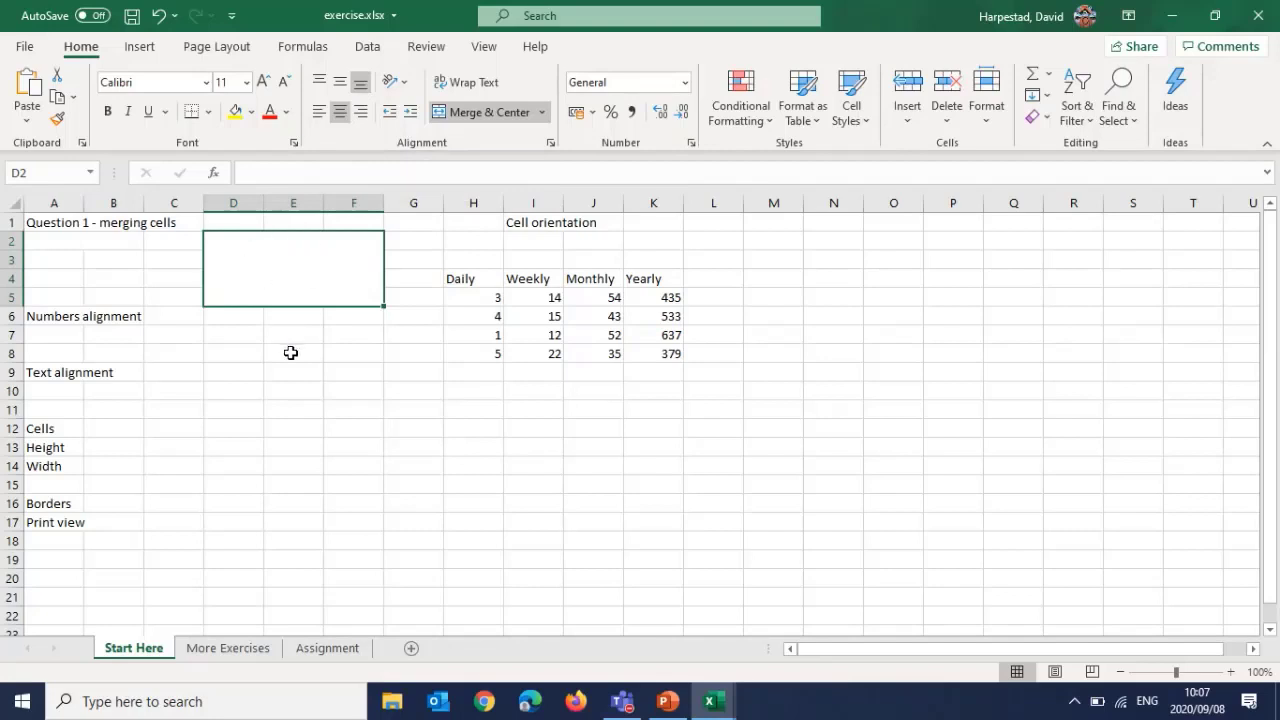
text(This is cool)
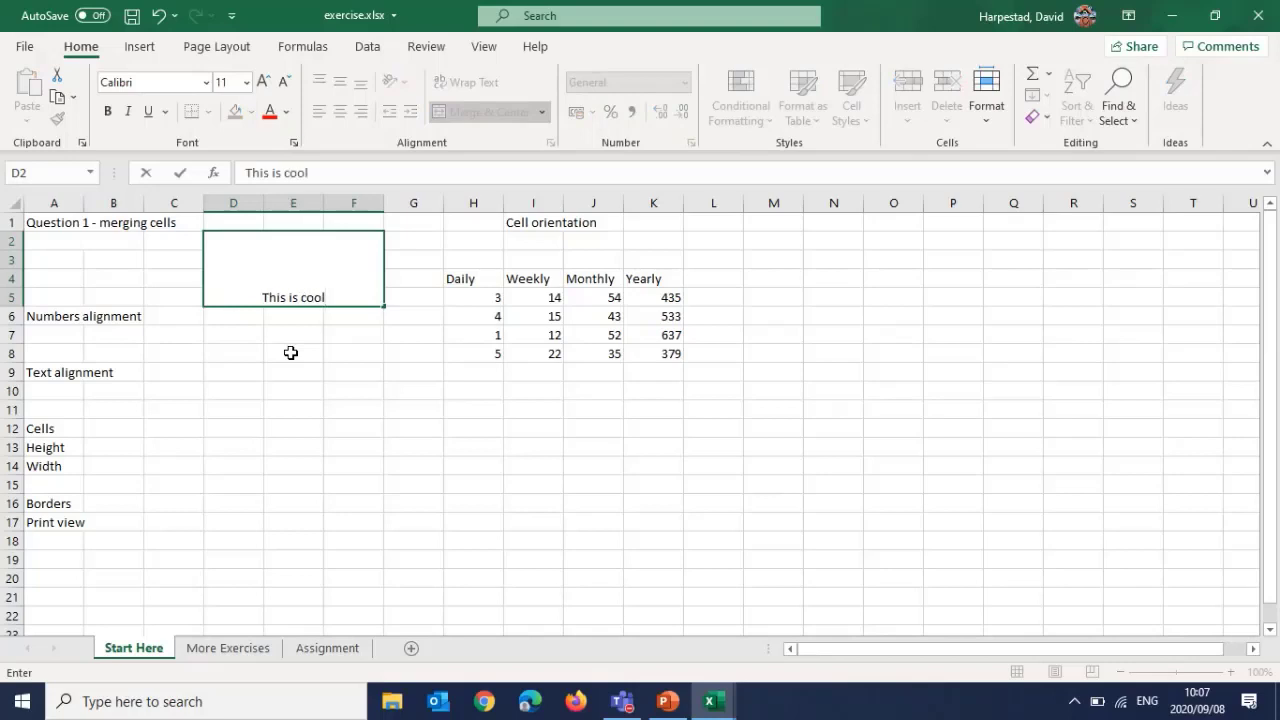
key(Return)
Try the different horizontal and vertical alignments on "This is cool", finishing with it centered horizontally and aligned to the middle
click(295, 283)
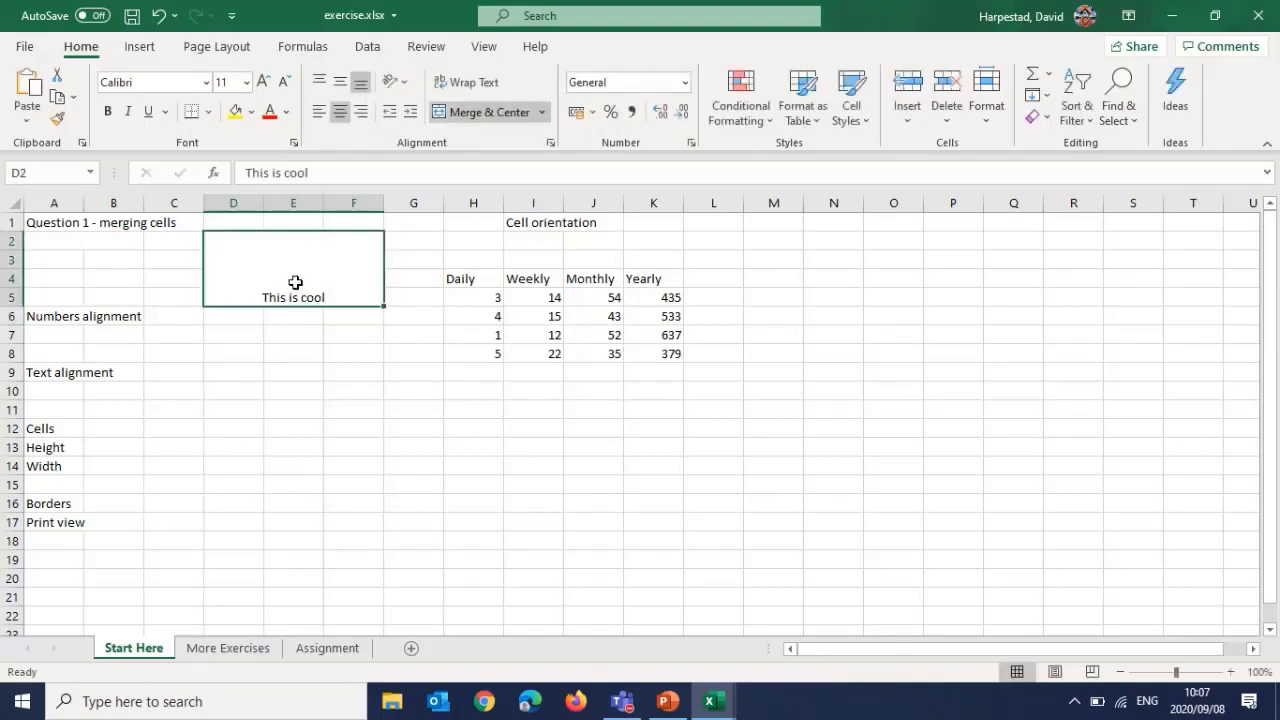
click(316, 116)
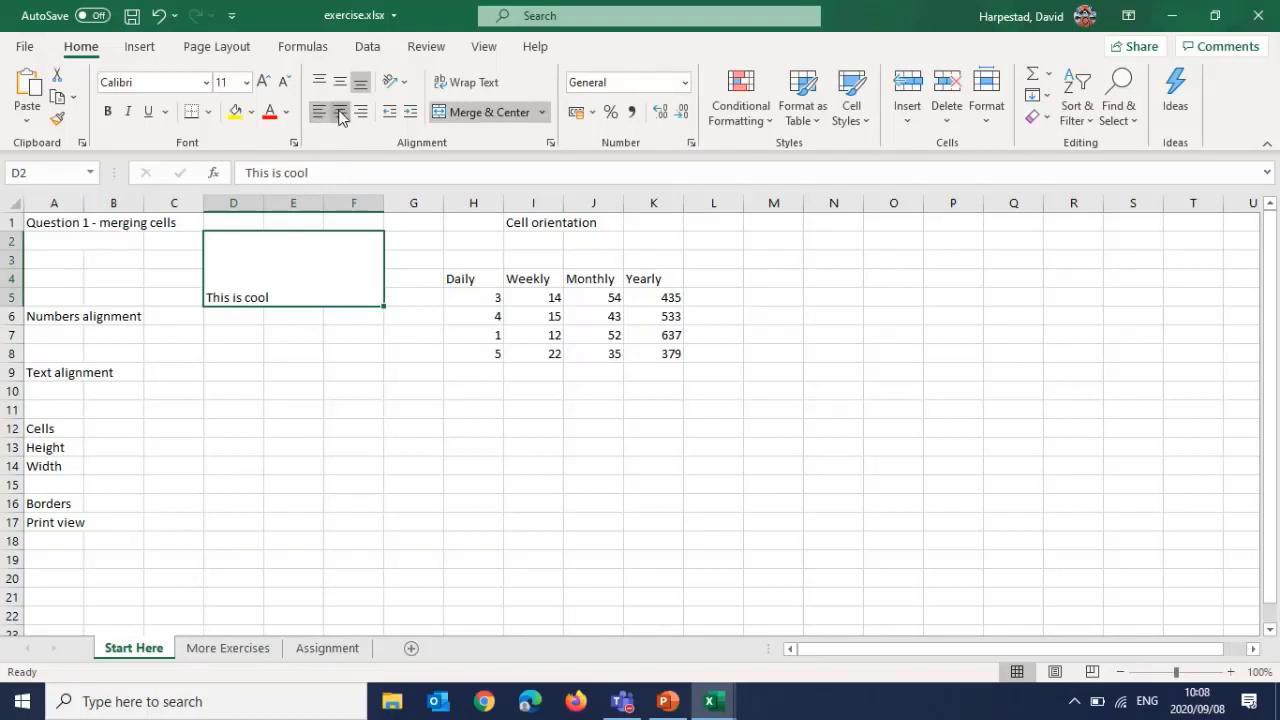
click(340, 116)
click(361, 116)
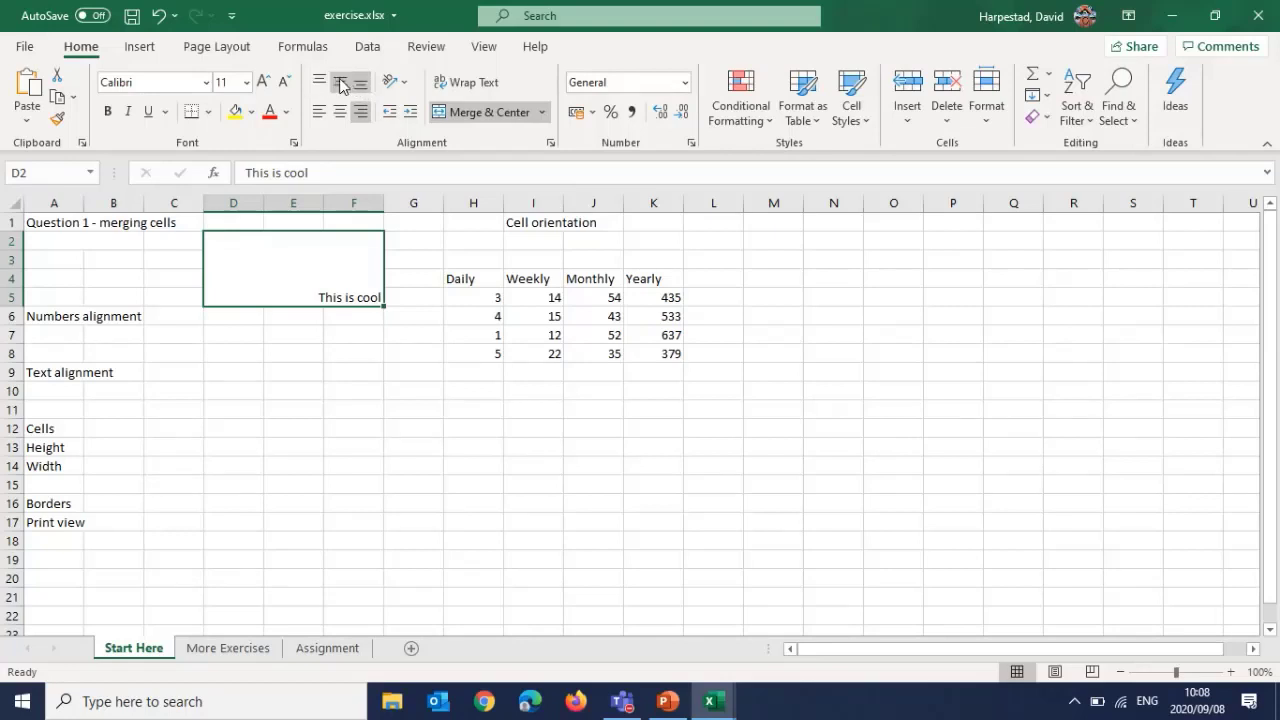
click(341, 84)
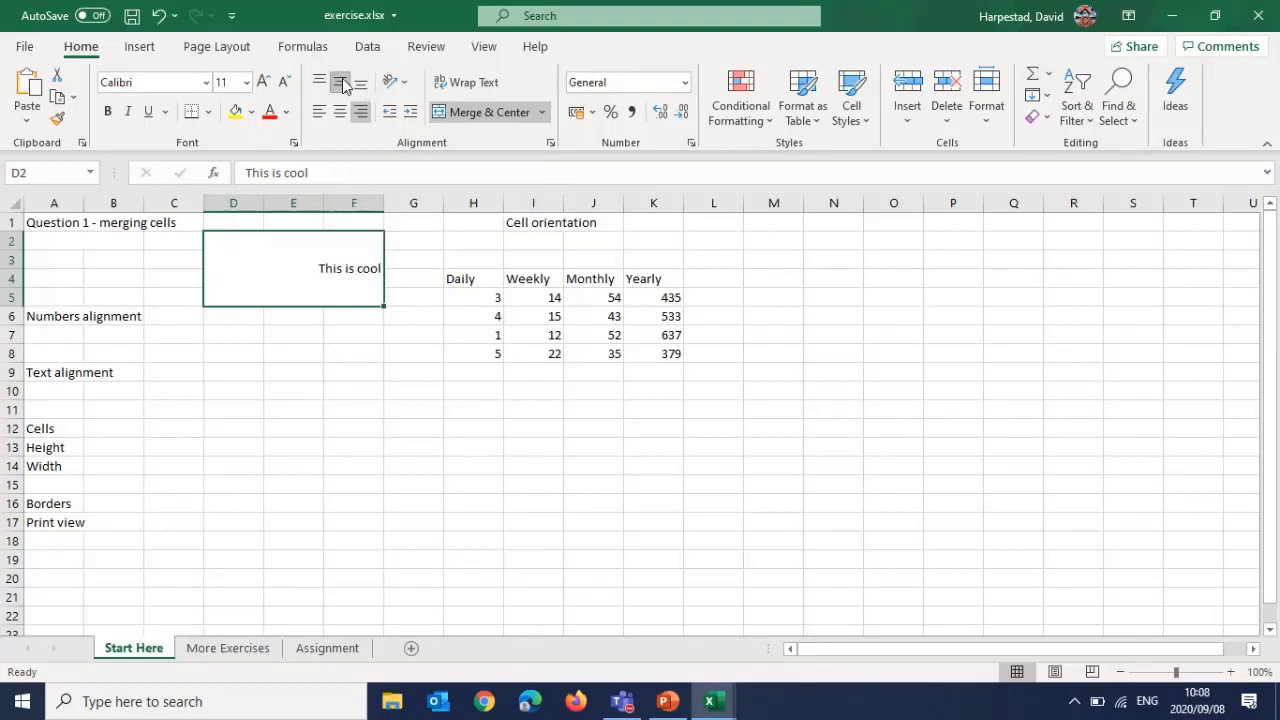
click(320, 83)
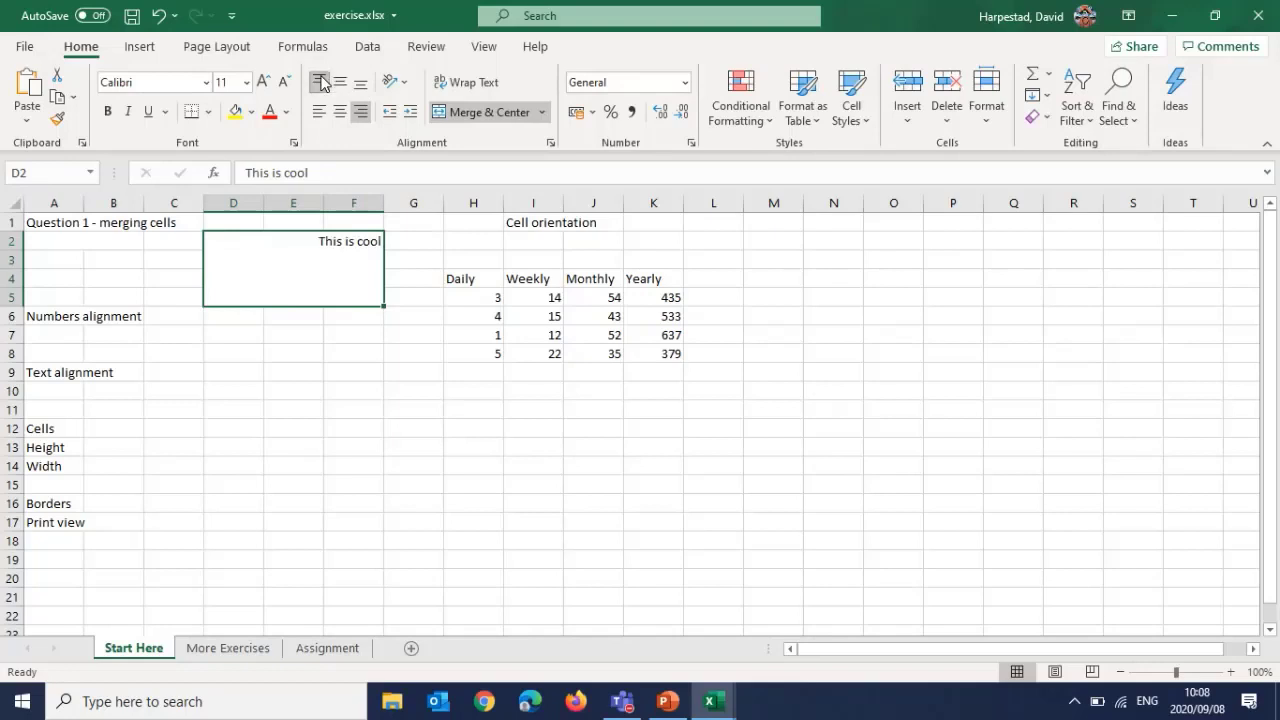
click(340, 84)
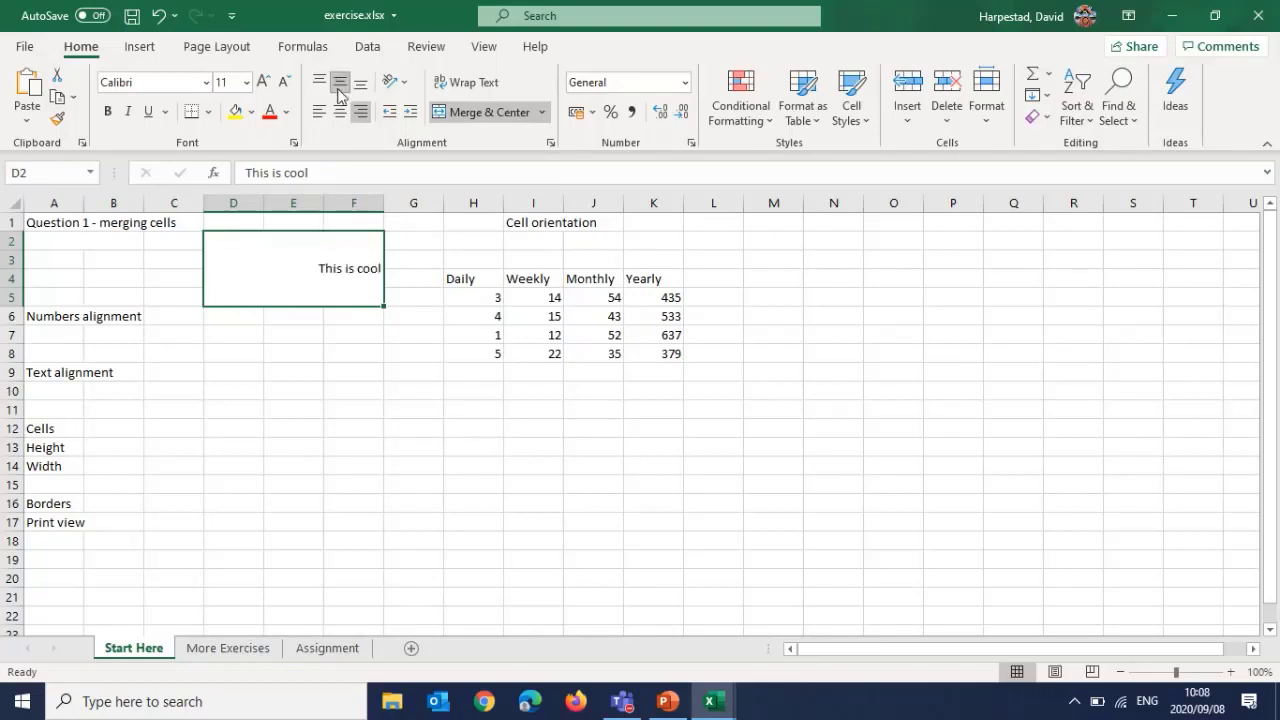
click(340, 112)
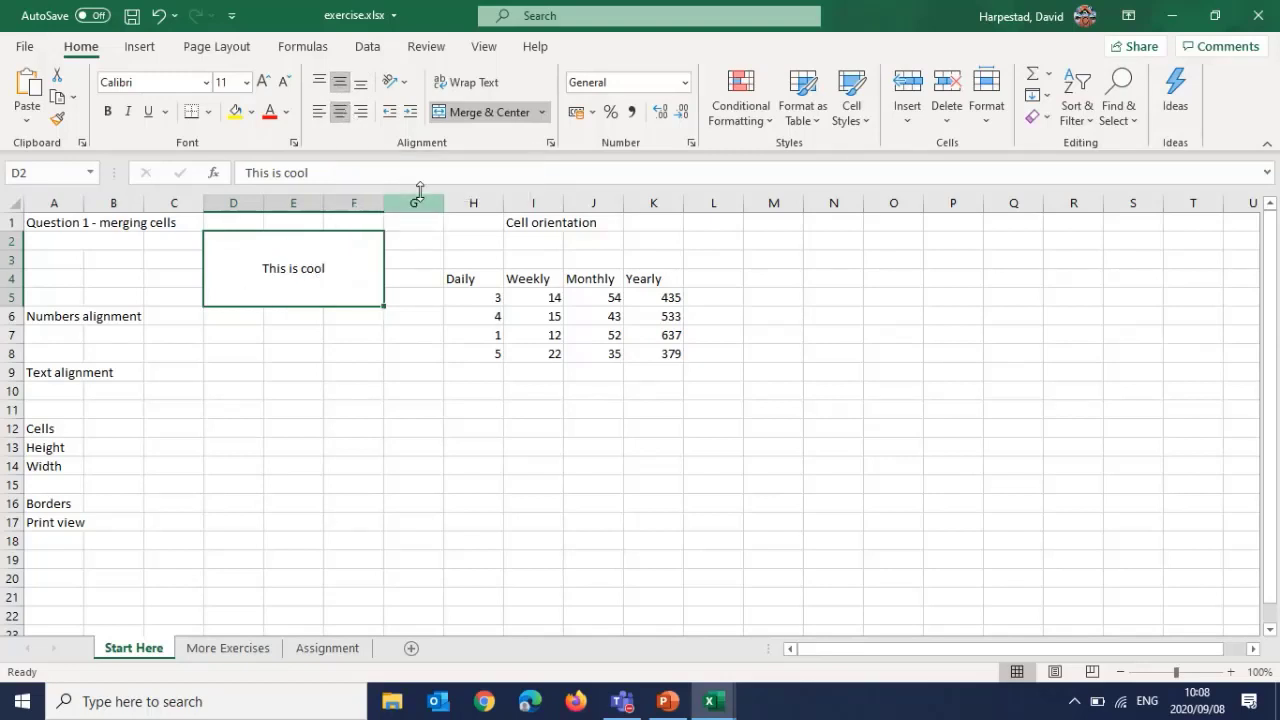
Unmerge the D2:F5 block containing "This is cool" and select individual cells within it
click(474, 114)
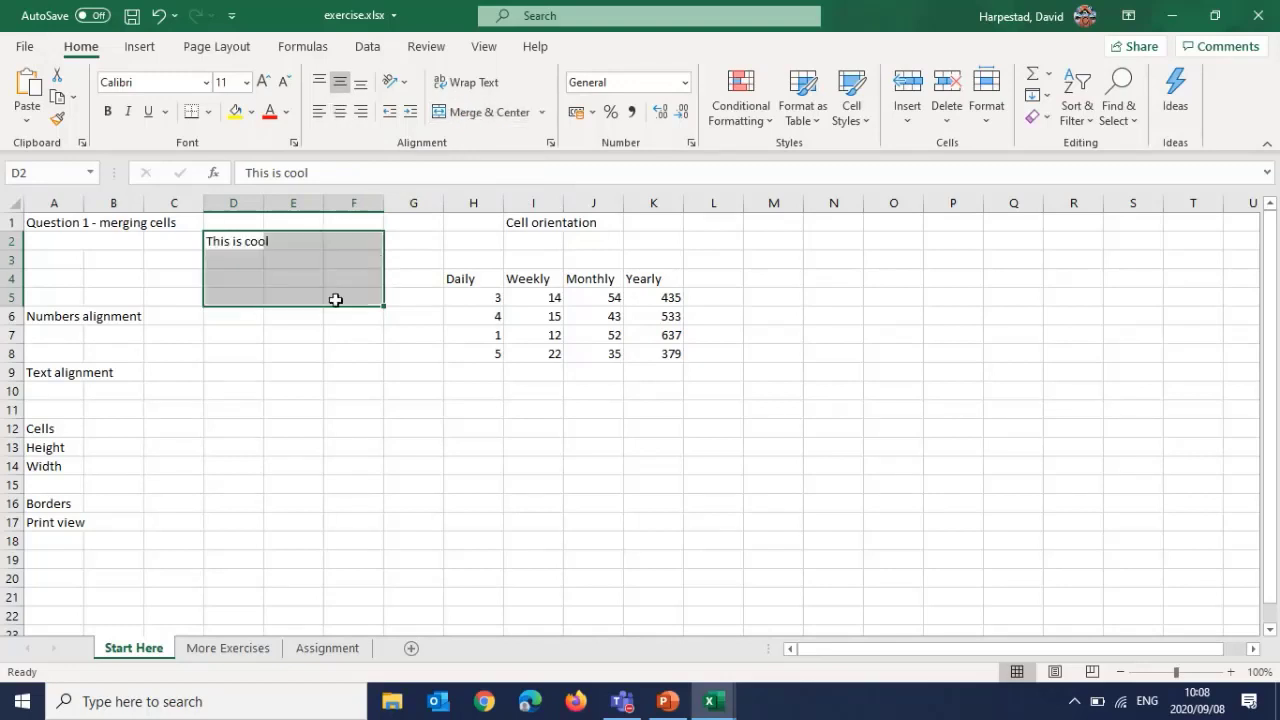
click(259, 262)
click(247, 287)
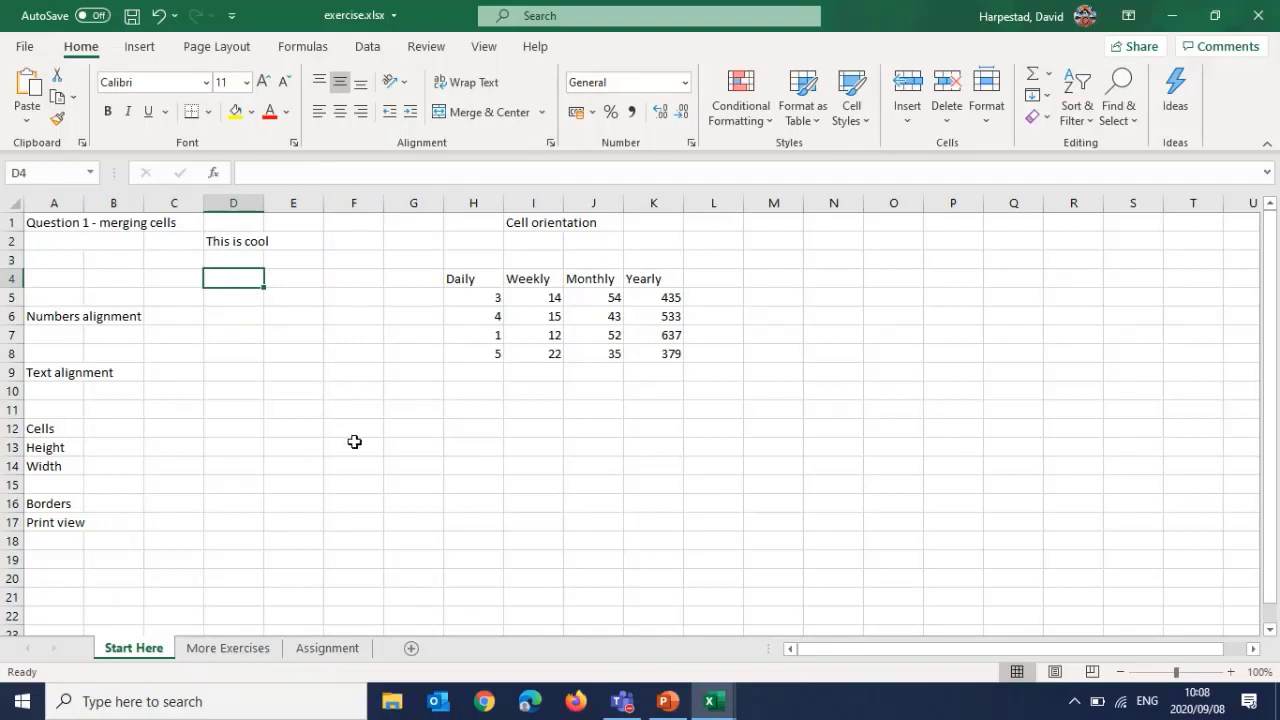
Merge and center the vertical range N6:N17 and the horizontal block O7:S9 as two separate merged cells
drag(816, 314, 832, 524)
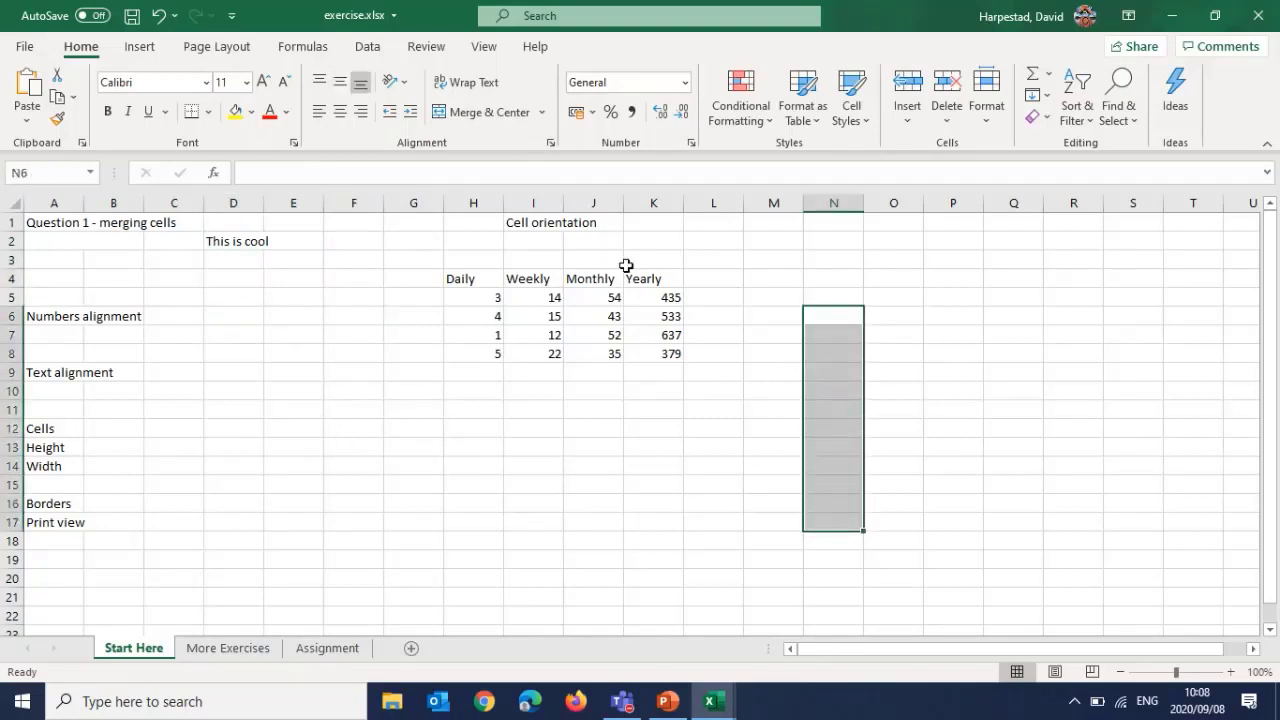
click(500, 112)
drag(921, 339, 1110, 374)
click(489, 112)
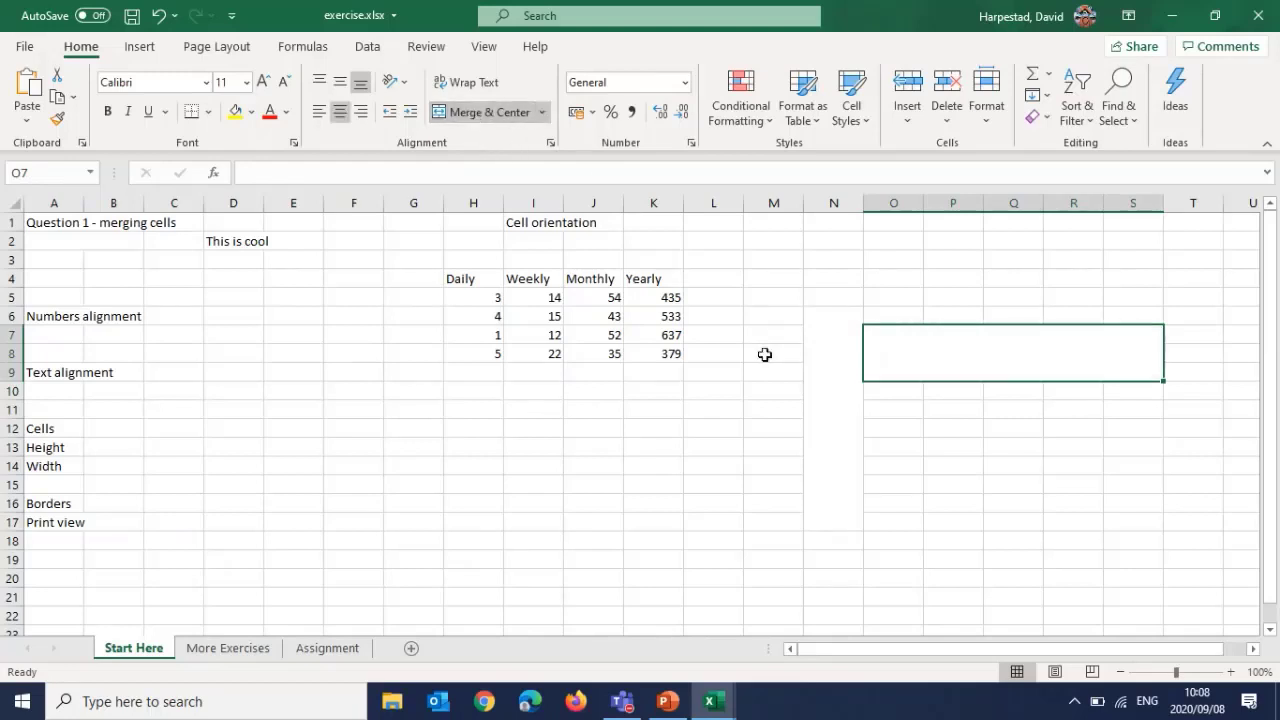
Unmerge the O7:S9 block and the N6:N17 range back into individual cells
click(778, 392)
click(840, 380)
click(950, 355)
click(855, 361)
click(906, 355)
click(507, 118)
click(829, 340)
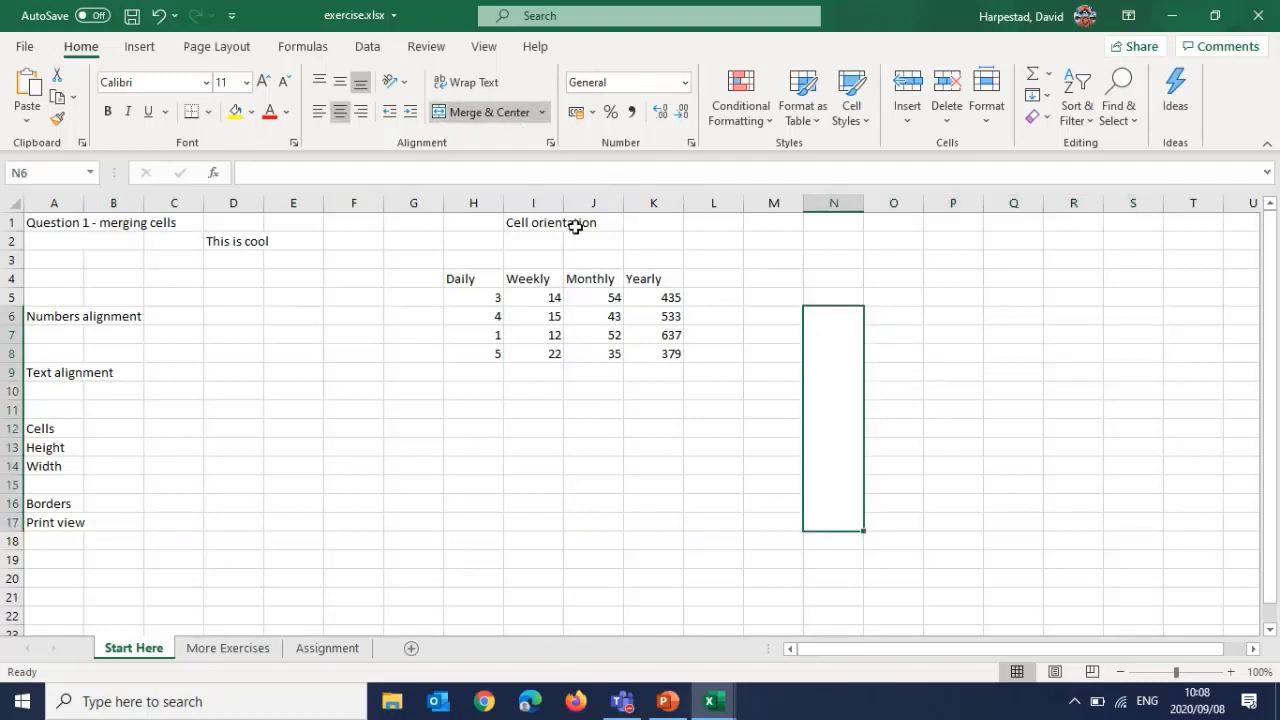
click(467, 113)
click(276, 338)
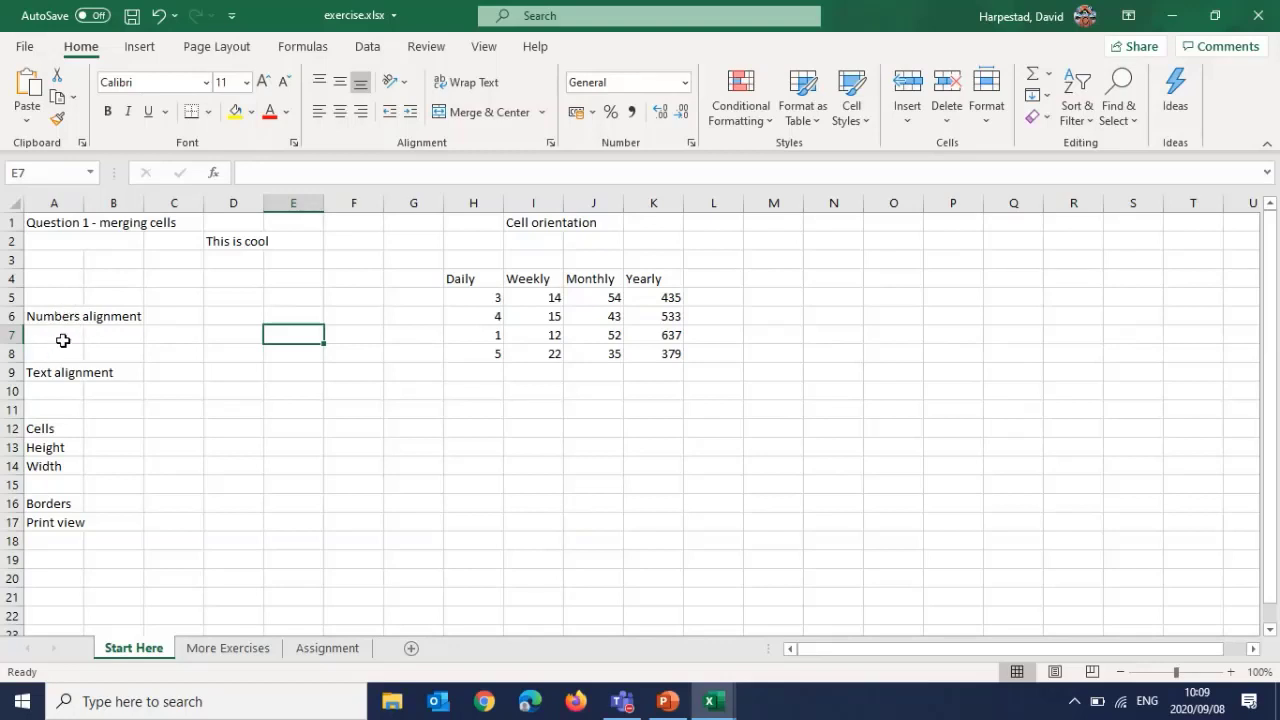
Enter the number 5767 in cell A7 below the Numbers alignment label
click(57, 342)
text(5767)
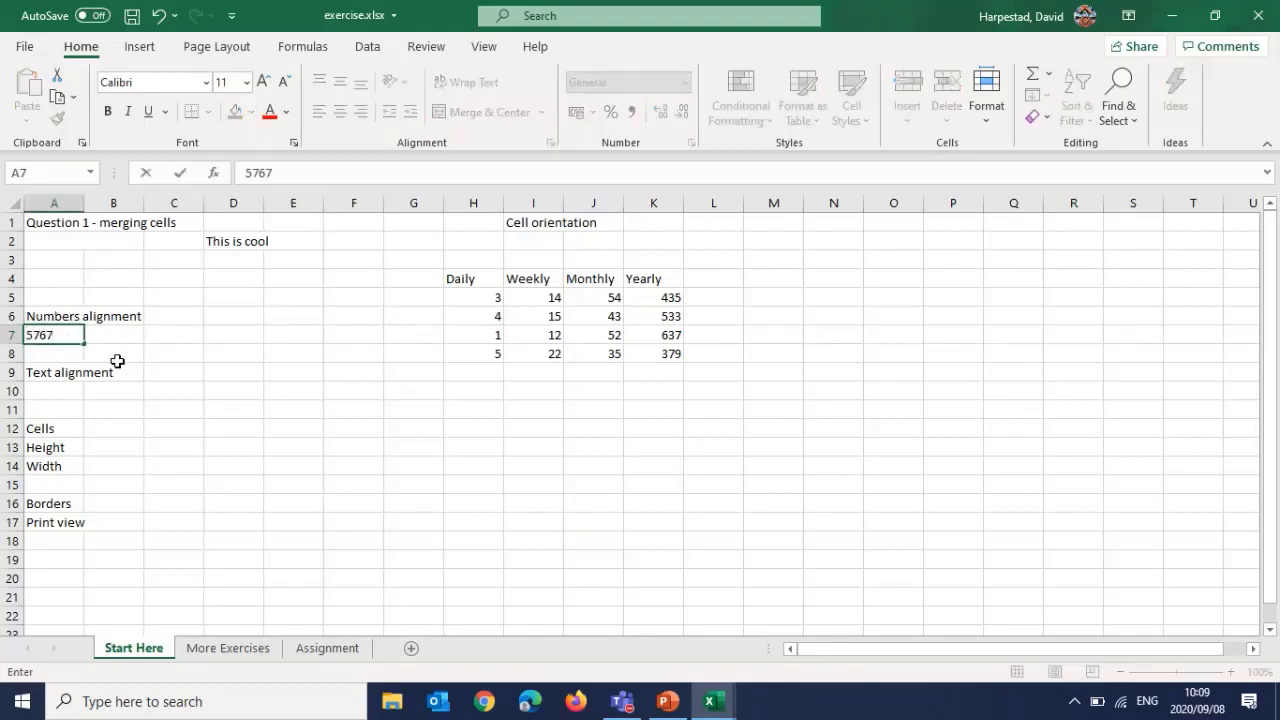
key(Return)
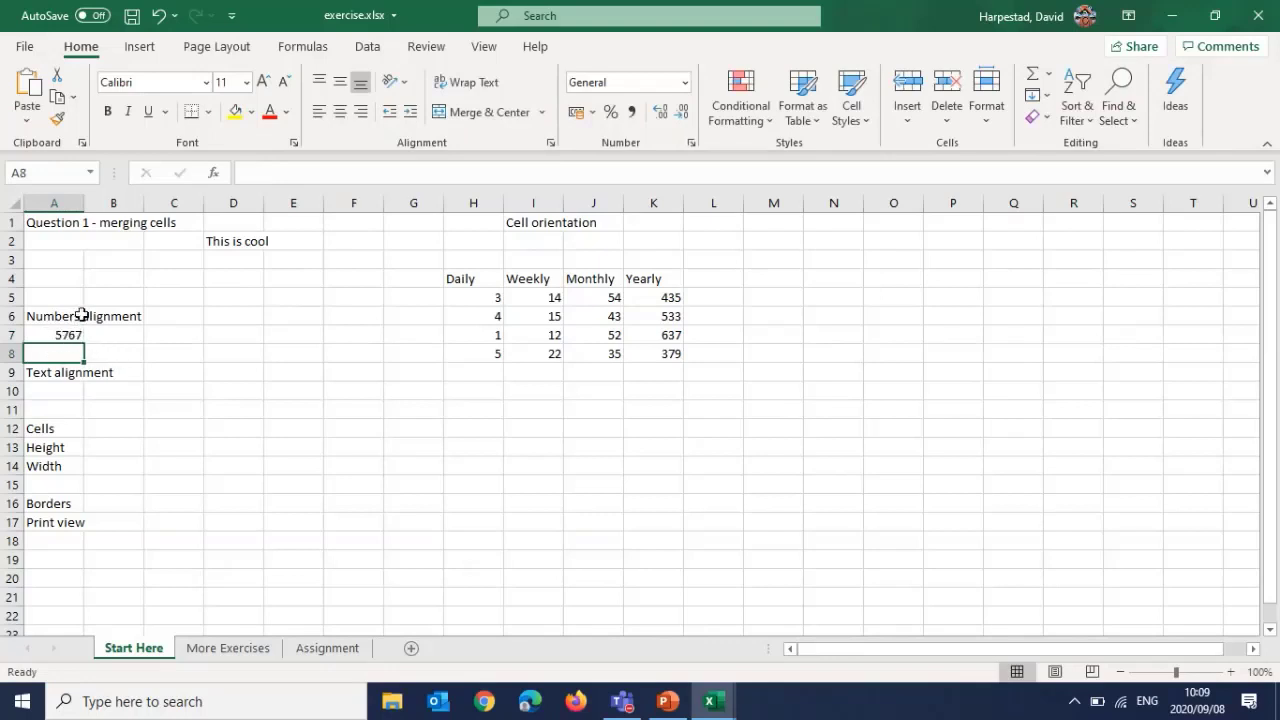
Enter the text "me" in cell A10 below the Text alignment label, replacing the autocompleted entry
click(70, 391)
text(t)
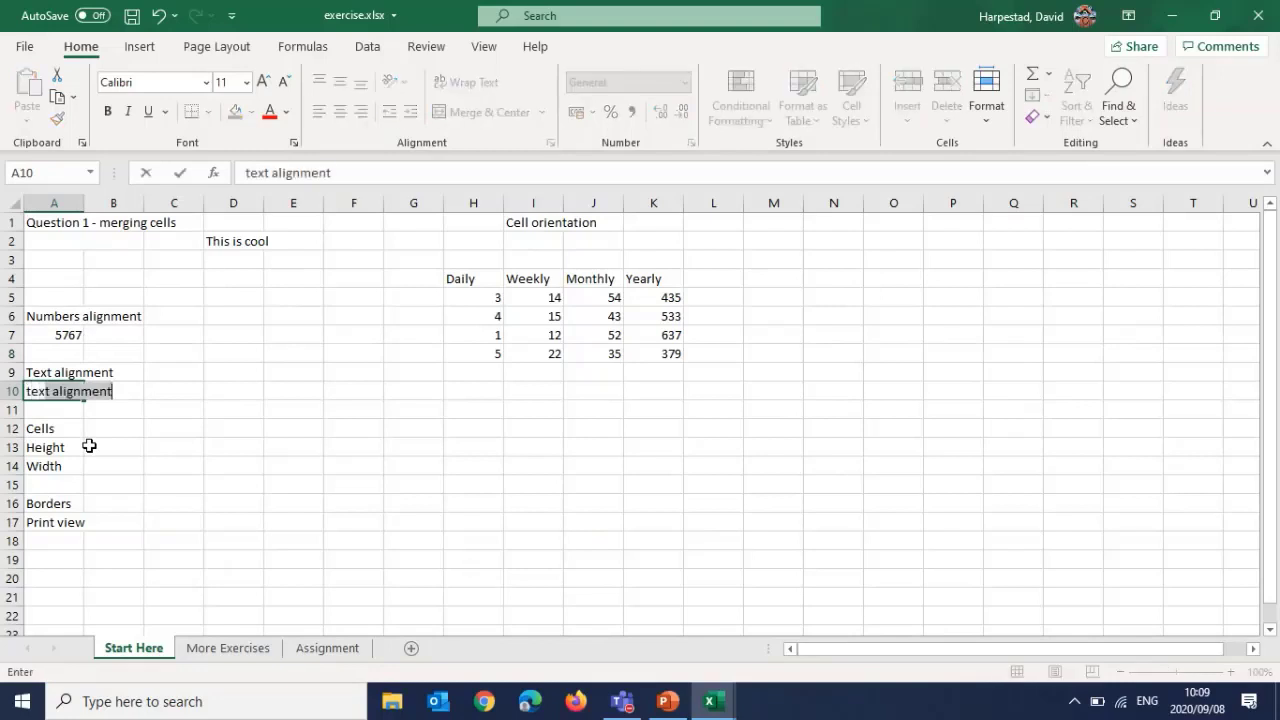
text(ext)
key(Return)
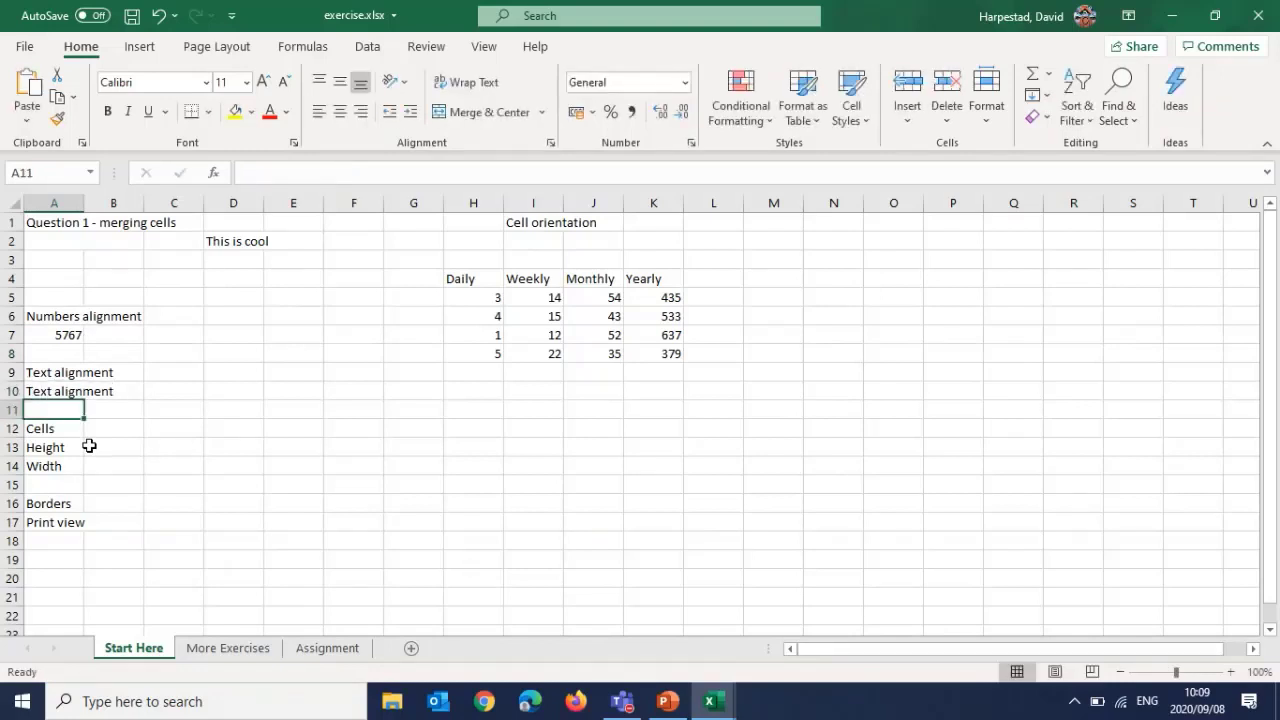
key(Up)
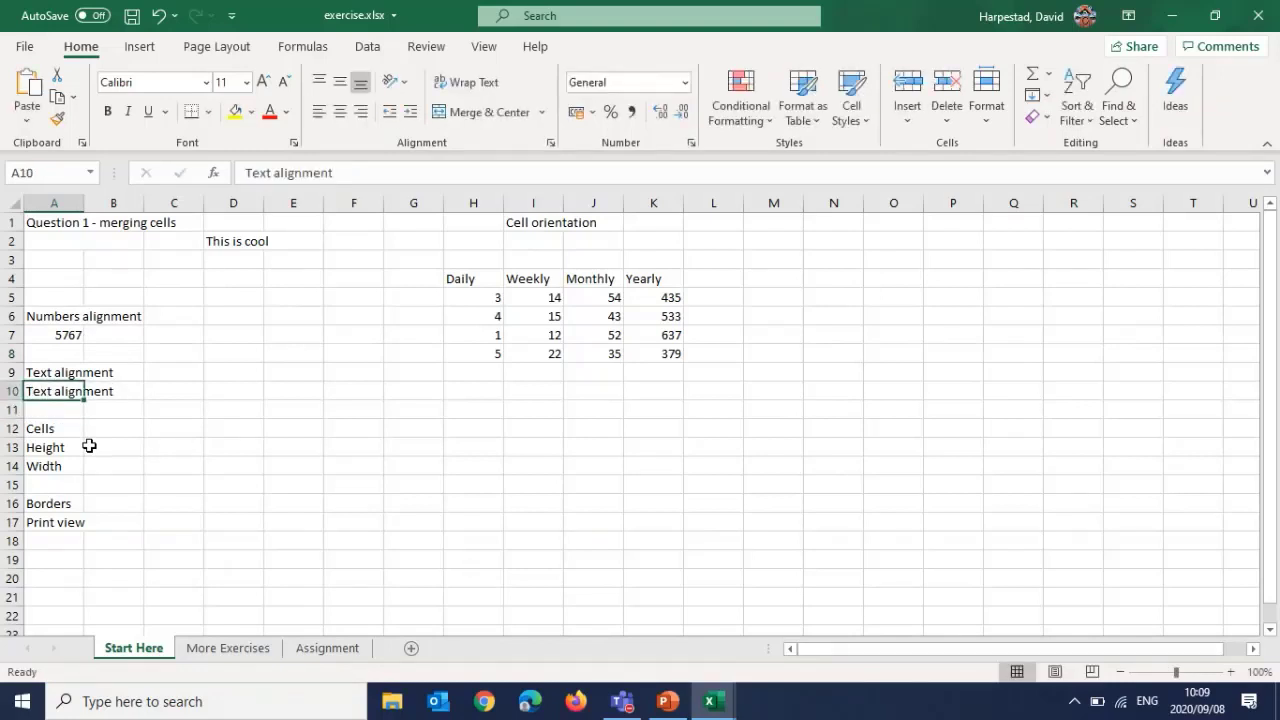
text(me)
key(Return)
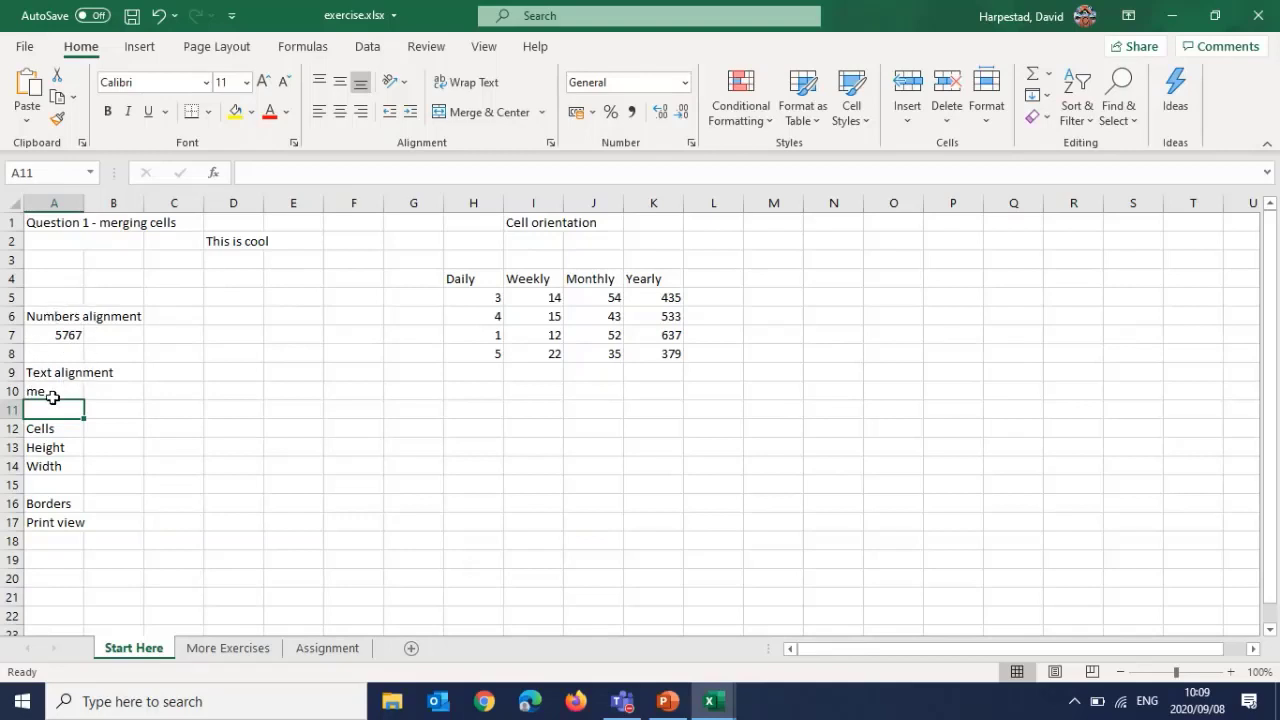
Repeatedly increase and decrease the decimal places shown for the number in cell A7
click(66, 338)
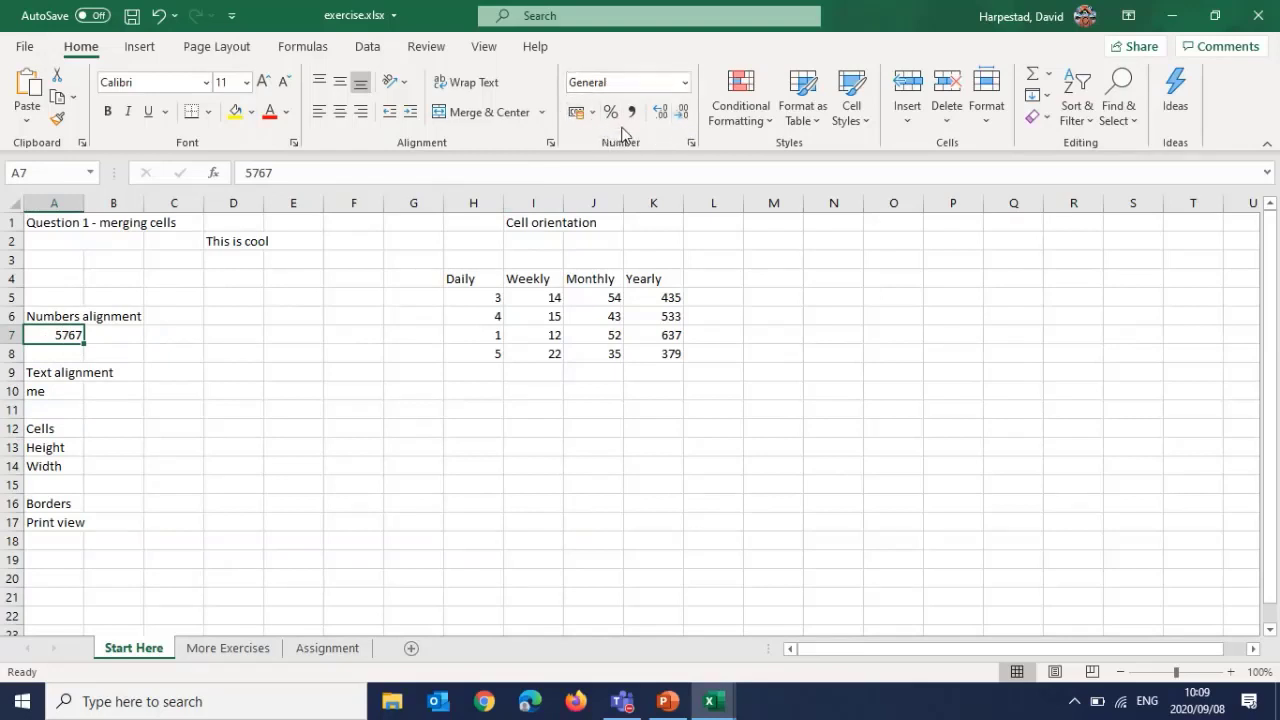
click(660, 112)
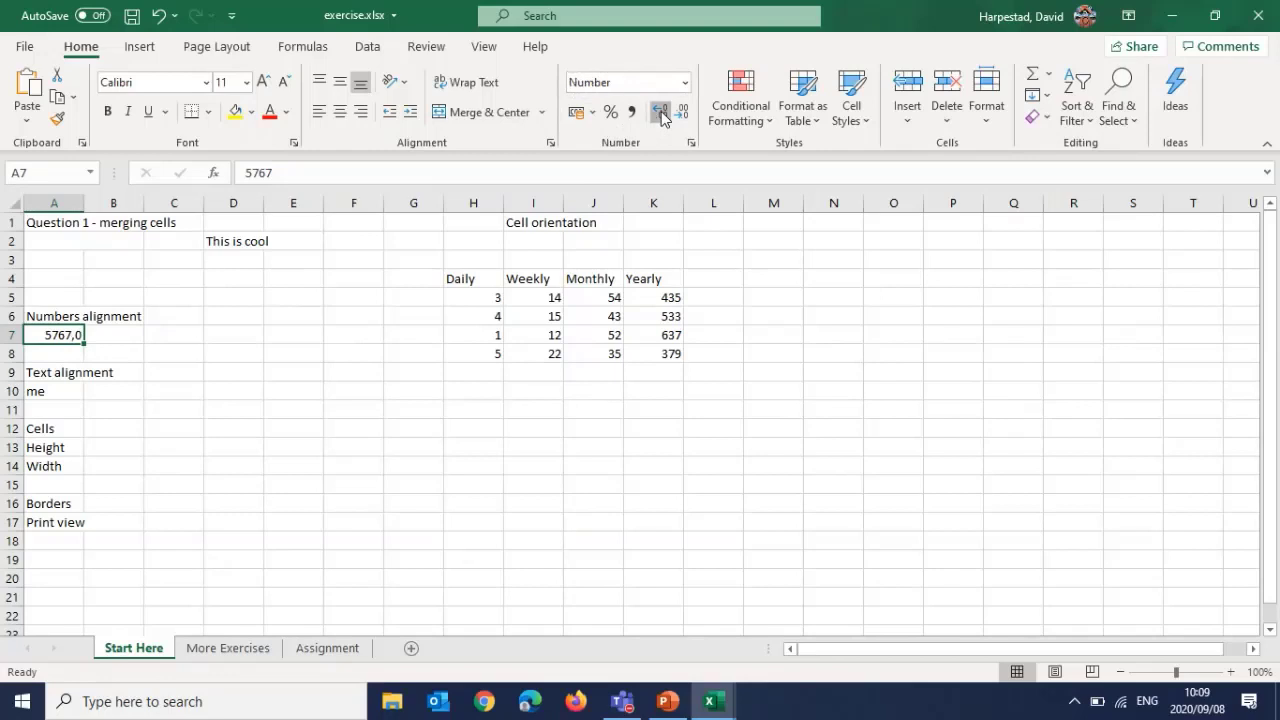
click(660, 116)
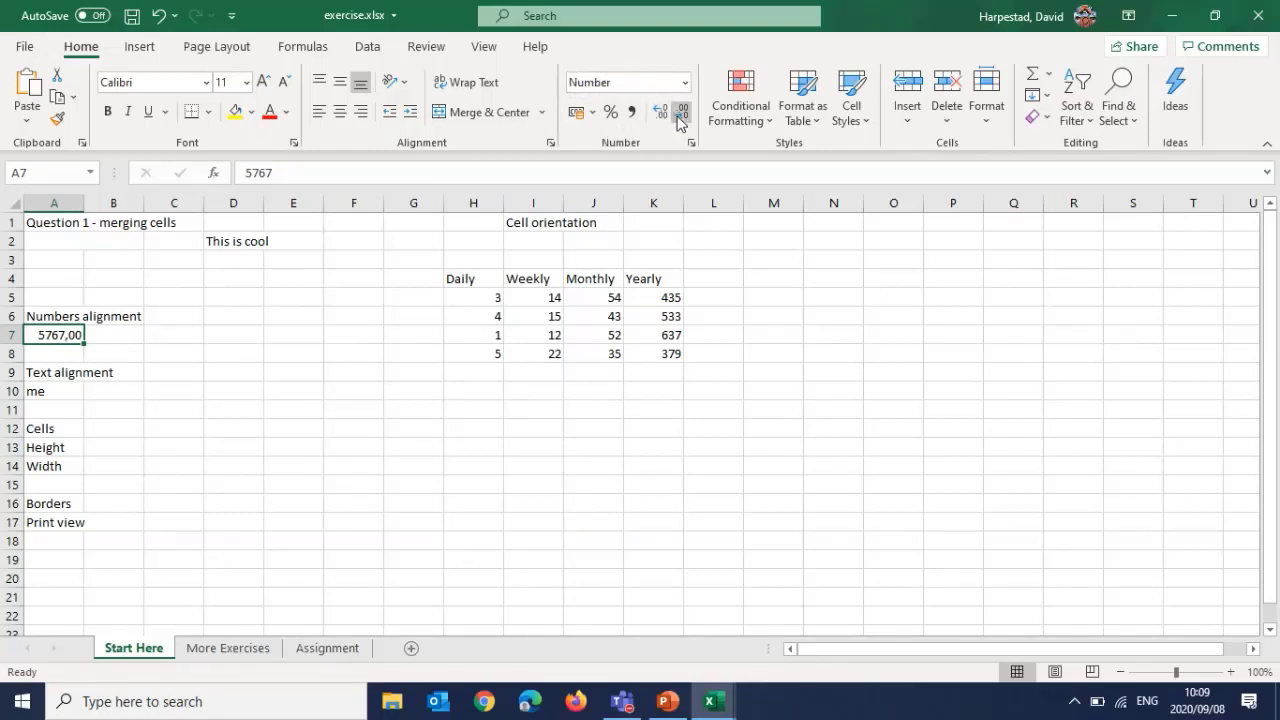
click(680, 114)
click(680, 114)
click(667, 116)
click(668, 114)
click(668, 114)
click(685, 115)
click(686, 115)
click(684, 115)
Format the number in A7 with Comma Style, switch it to Percent Style, and return it to Comma Style
click(632, 114)
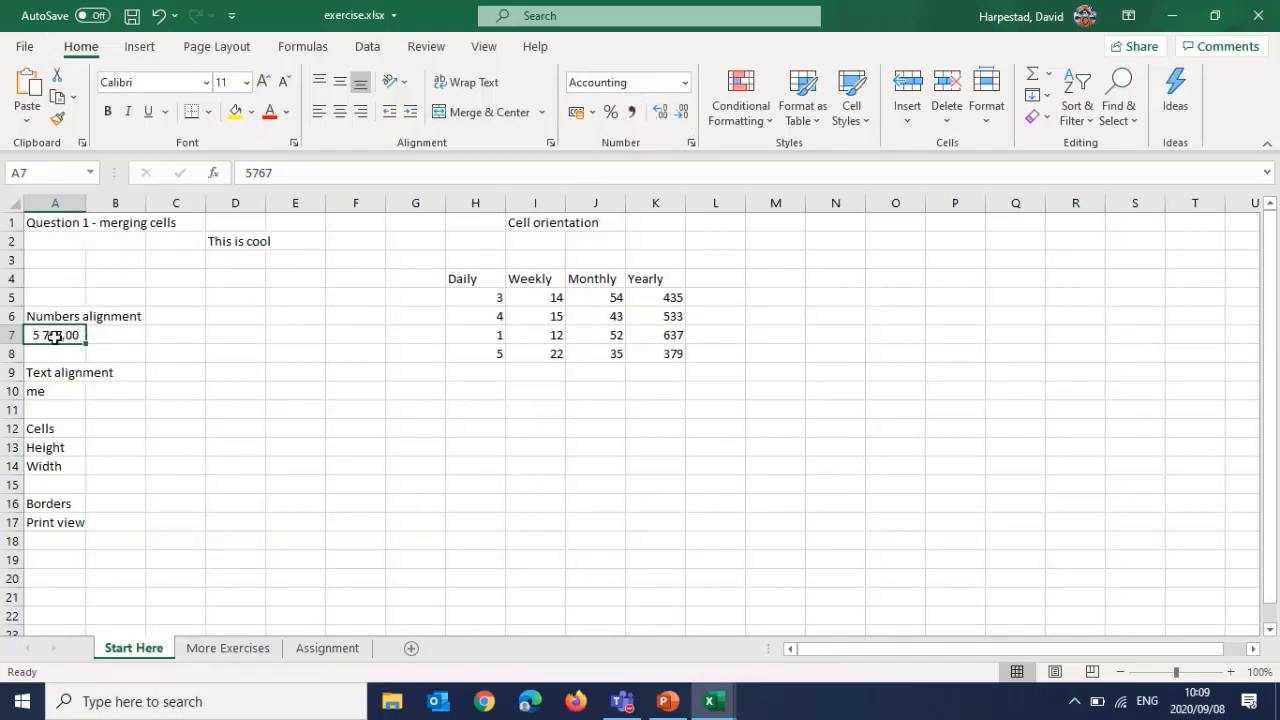
click(610, 112)
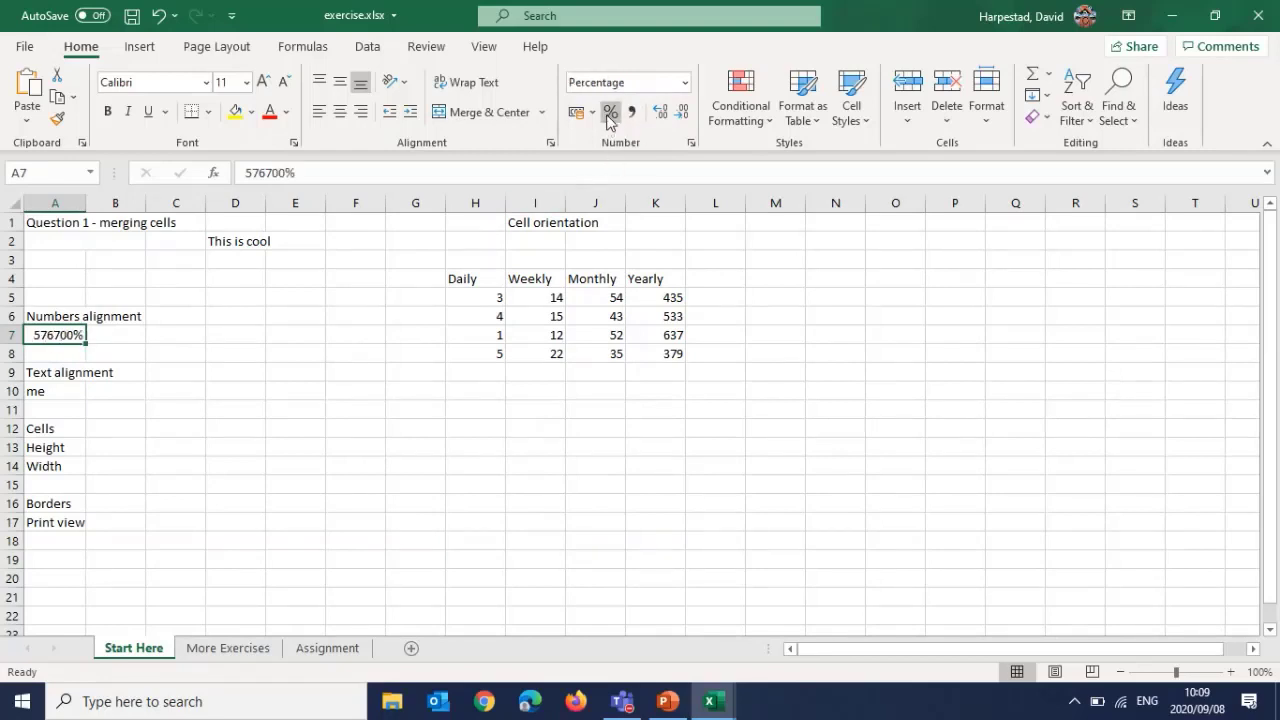
click(631, 112)
Apply the R English (South Africa) accounting format to the number in A7 and view the other available number formats
click(594, 113)
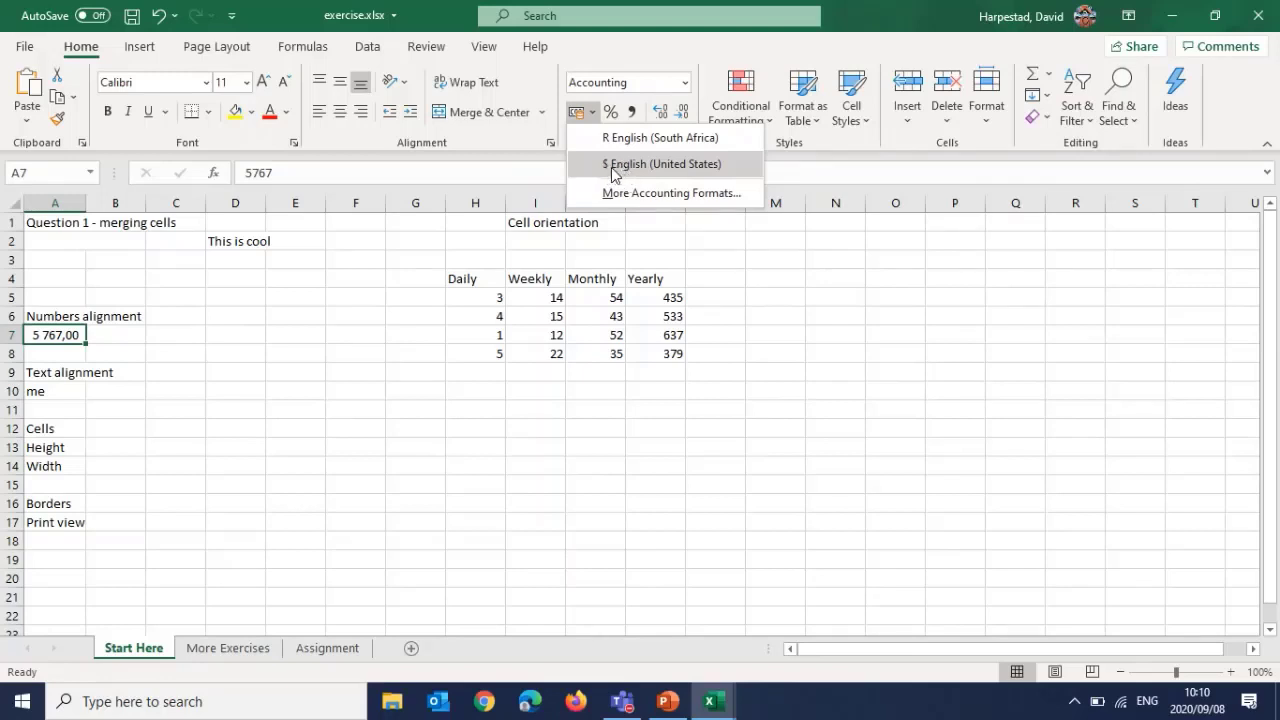
click(615, 145)
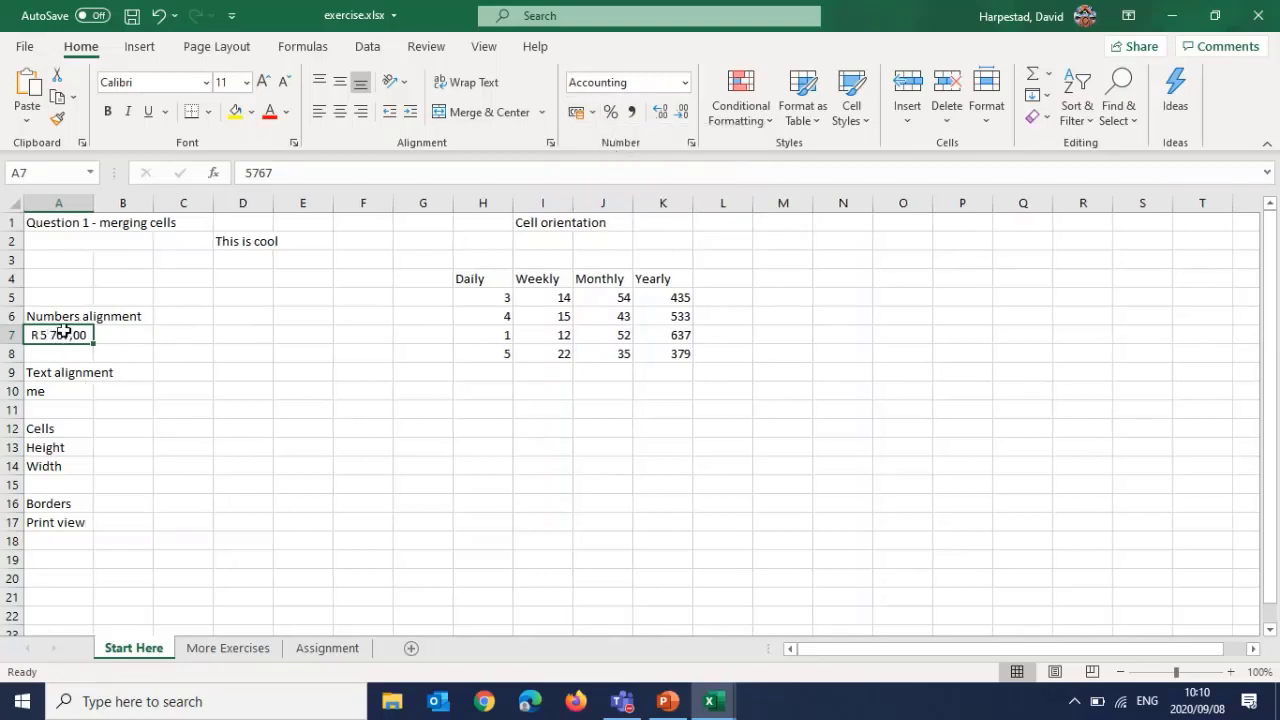
click(686, 85)
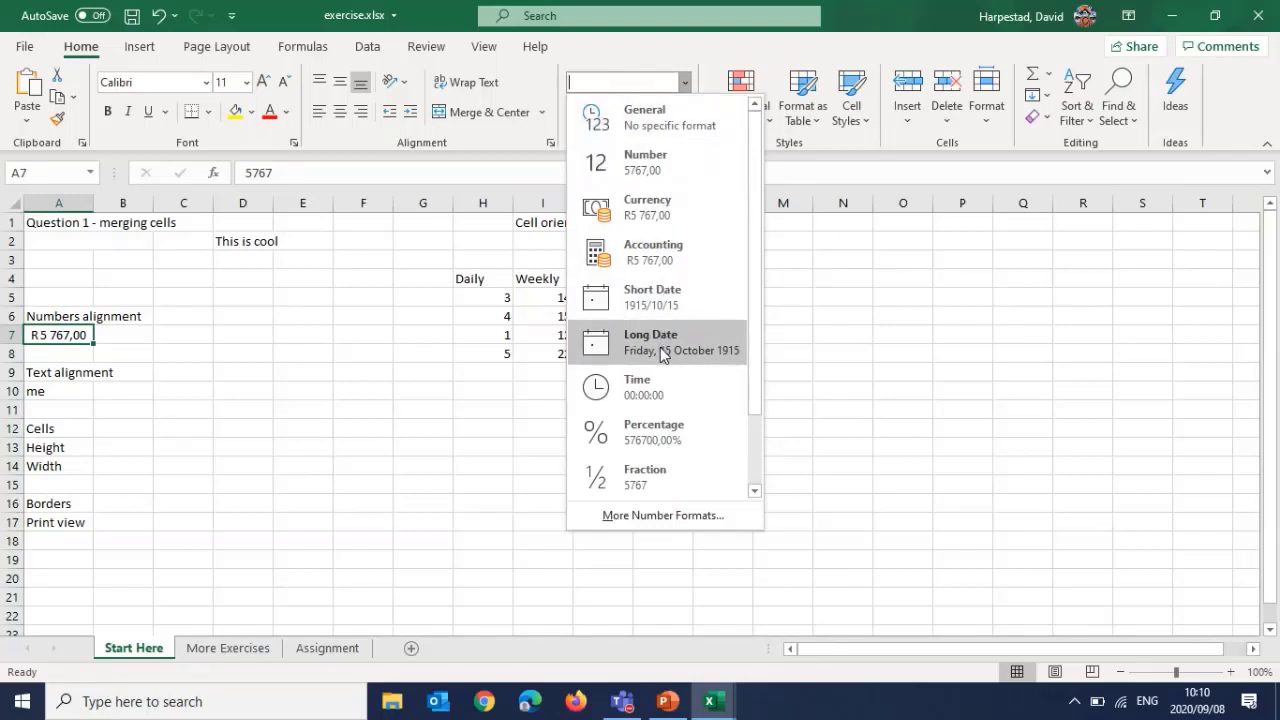
Enter the date "8 September" in cell C7
click(168, 337)
click(186, 337)
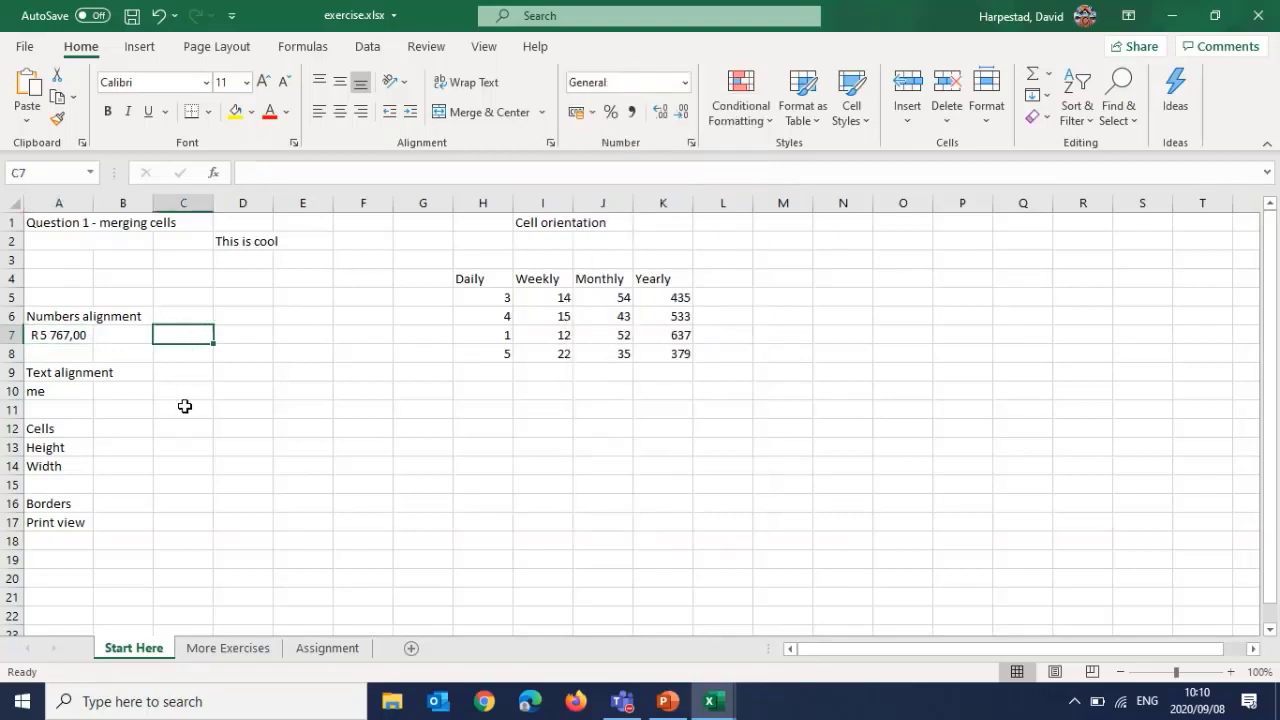
text(8)
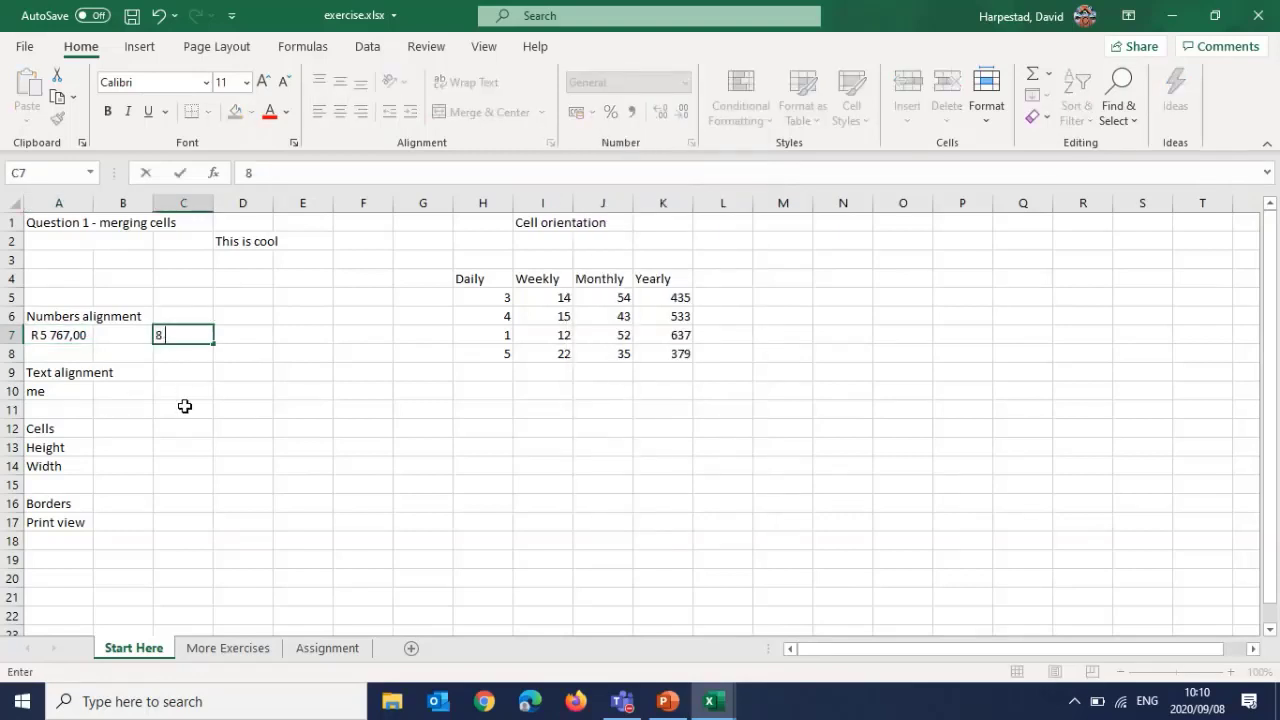
text( September)
key(Return)
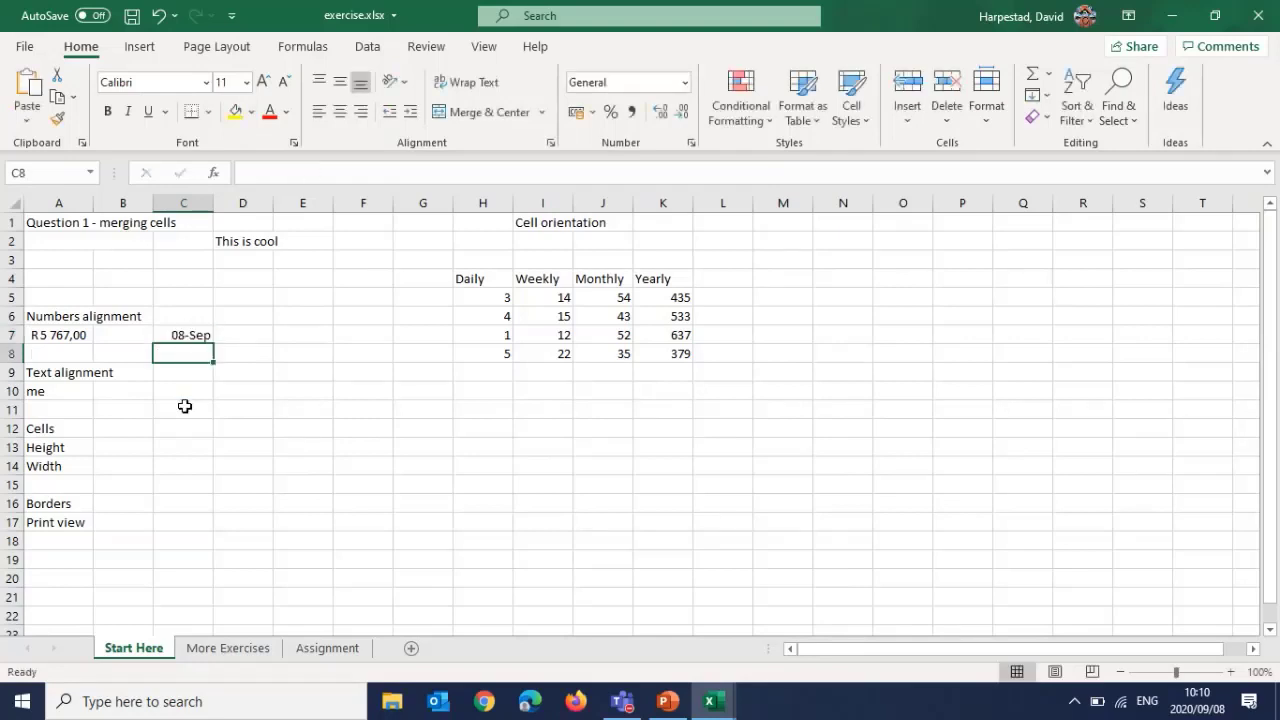
Format the date in cell C7 as a Long Date
click(178, 337)
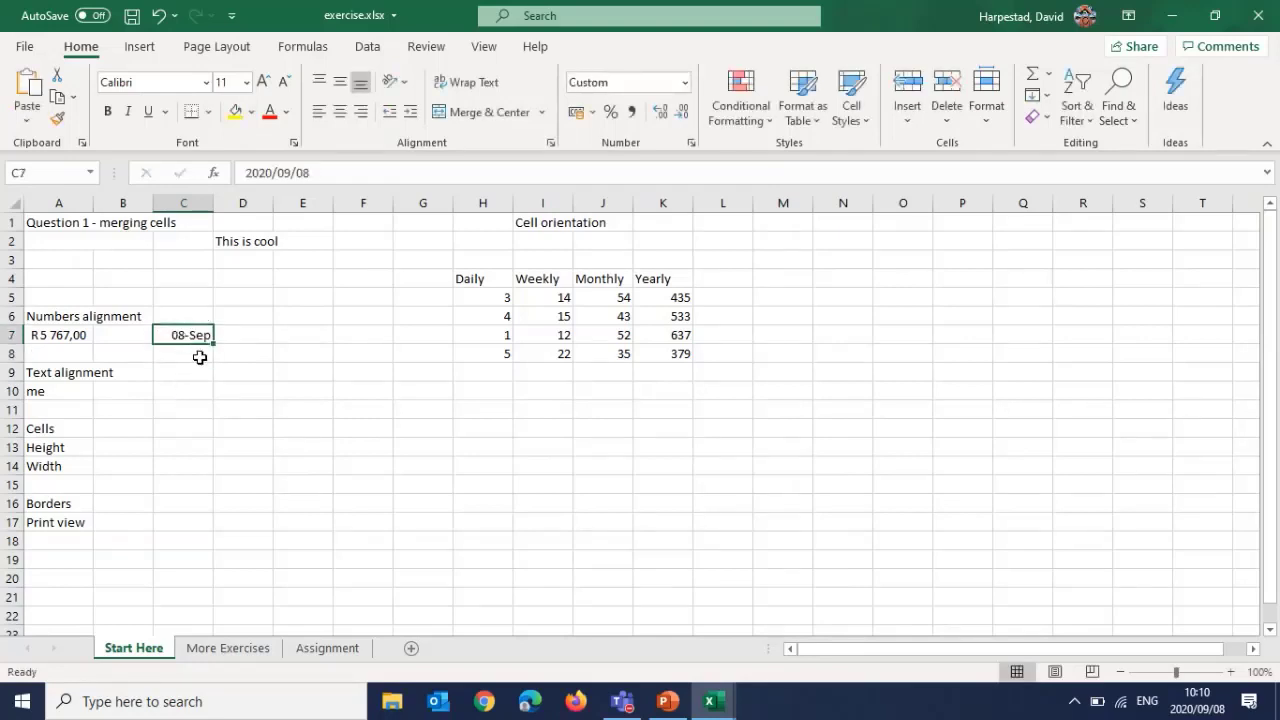
click(684, 82)
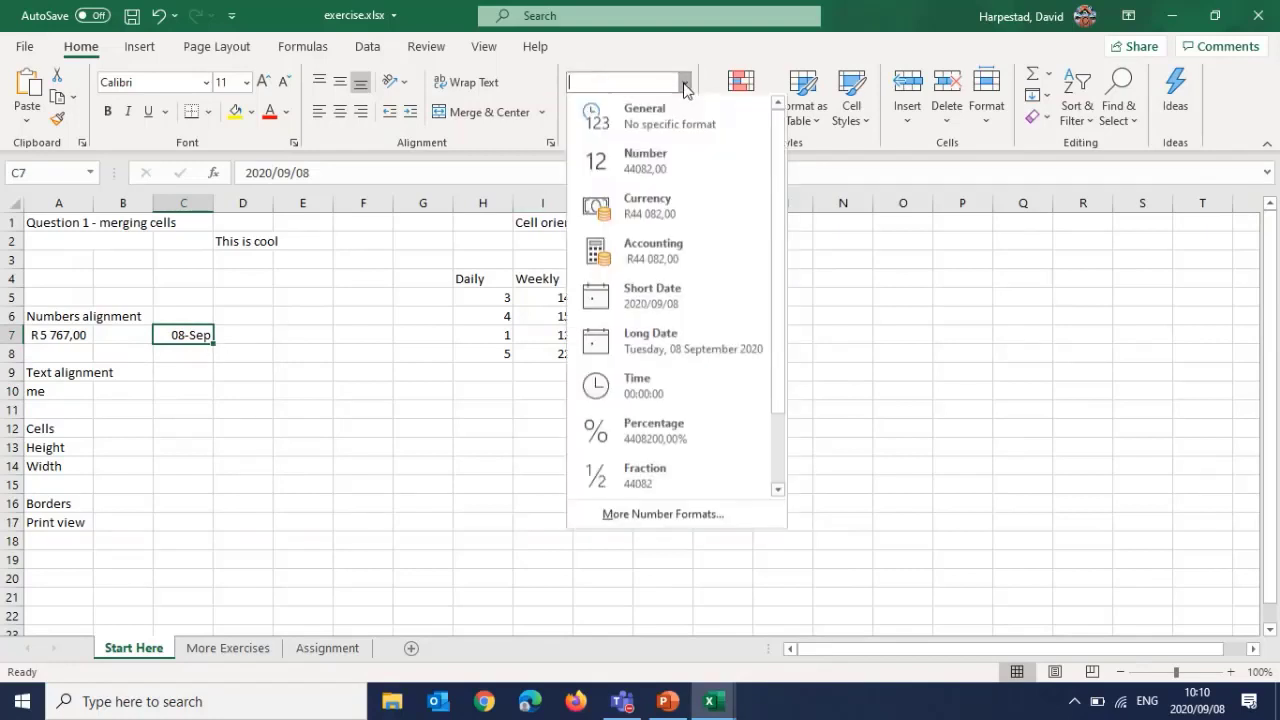
click(662, 345)
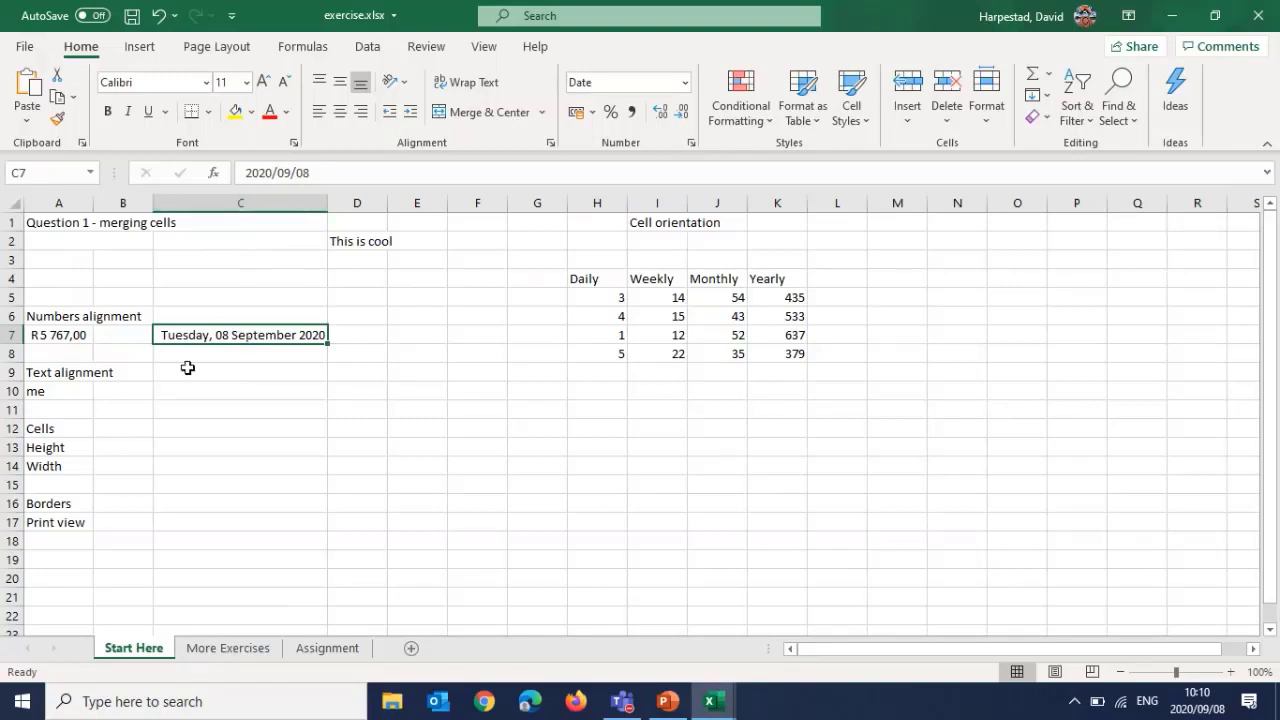
click(70, 428)
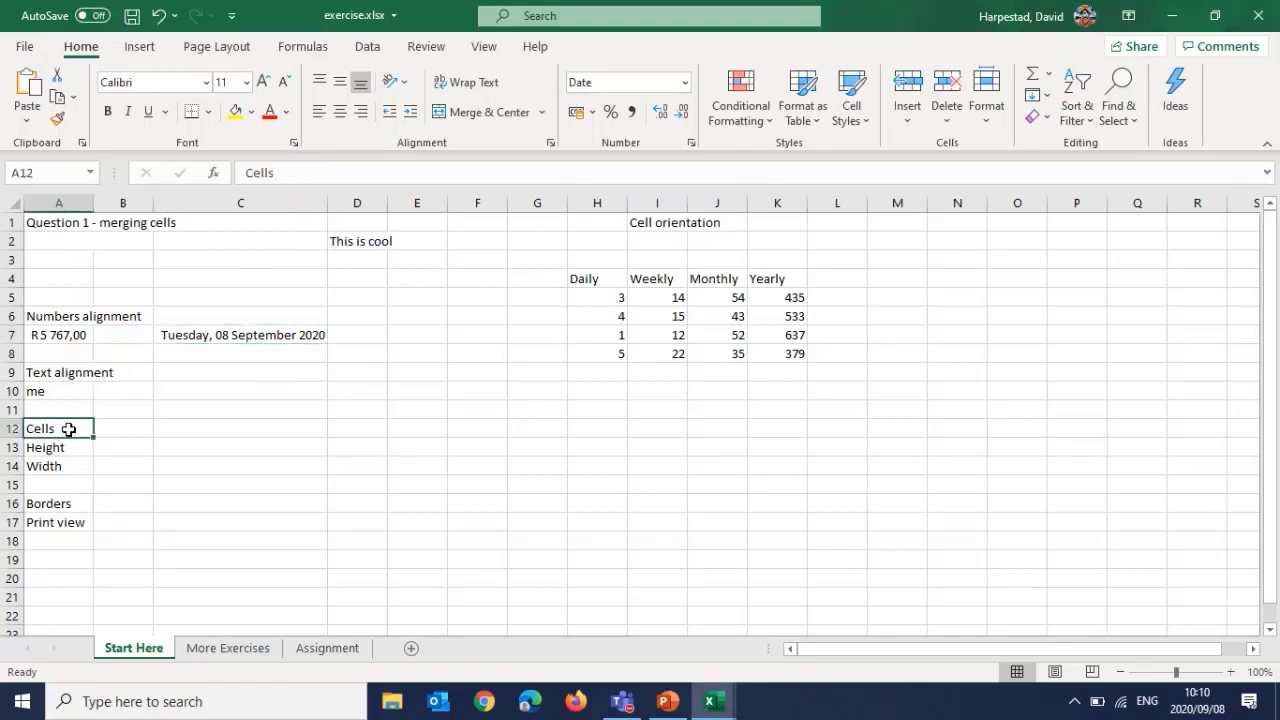
click(70, 447)
click(72, 465)
click(72, 430)
Narrow column C to roughly the width of column D, and merge and centre the date across C7:E7
drag(327, 205, 226, 208)
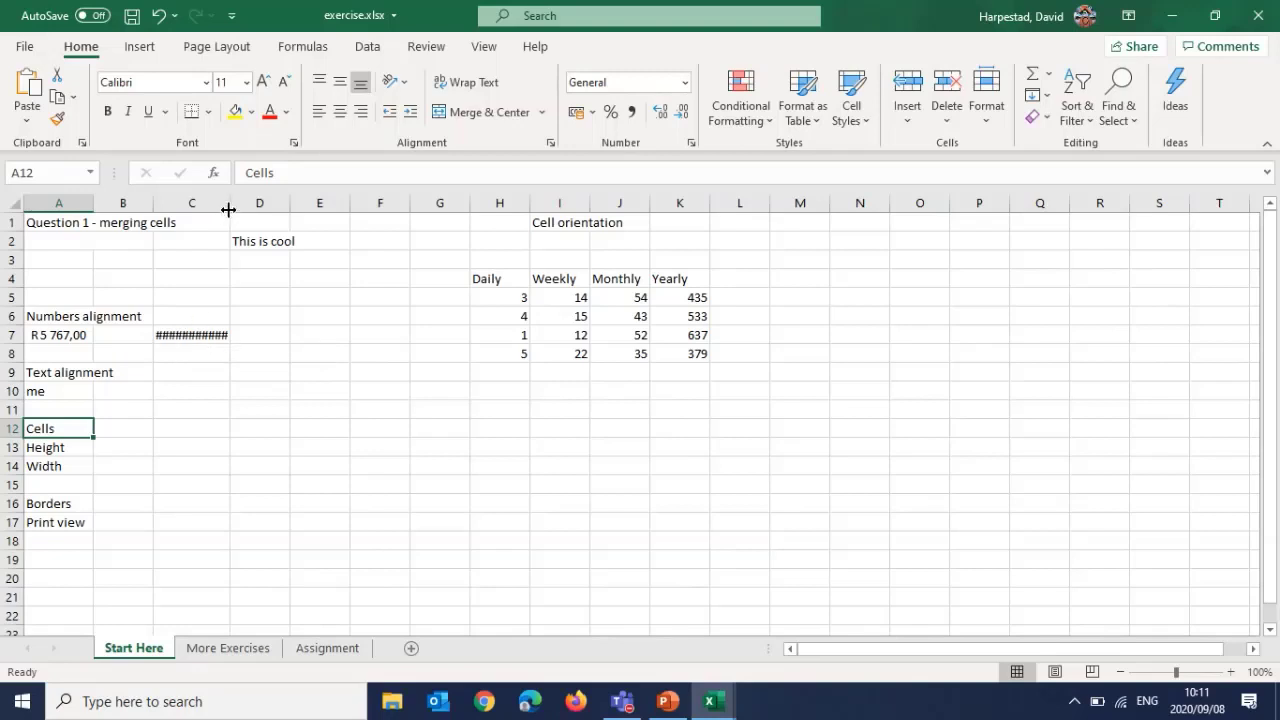
drag(228, 209, 214, 209)
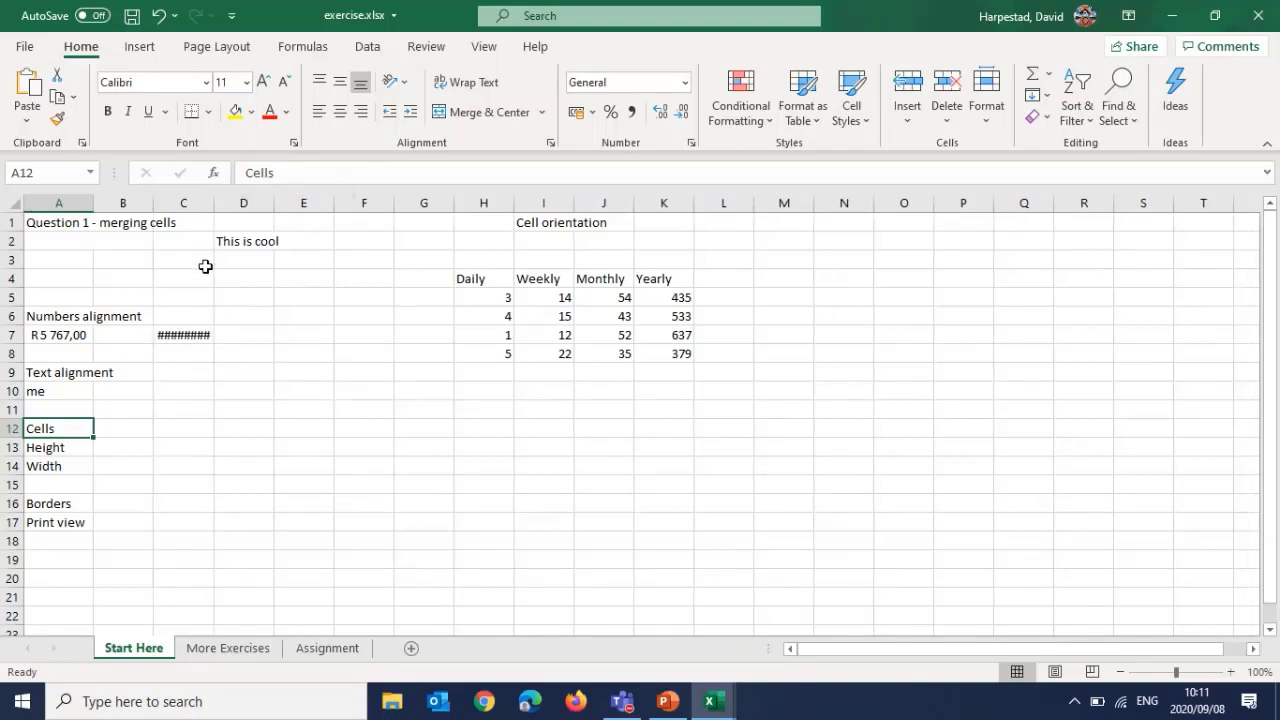
drag(174, 333, 296, 333)
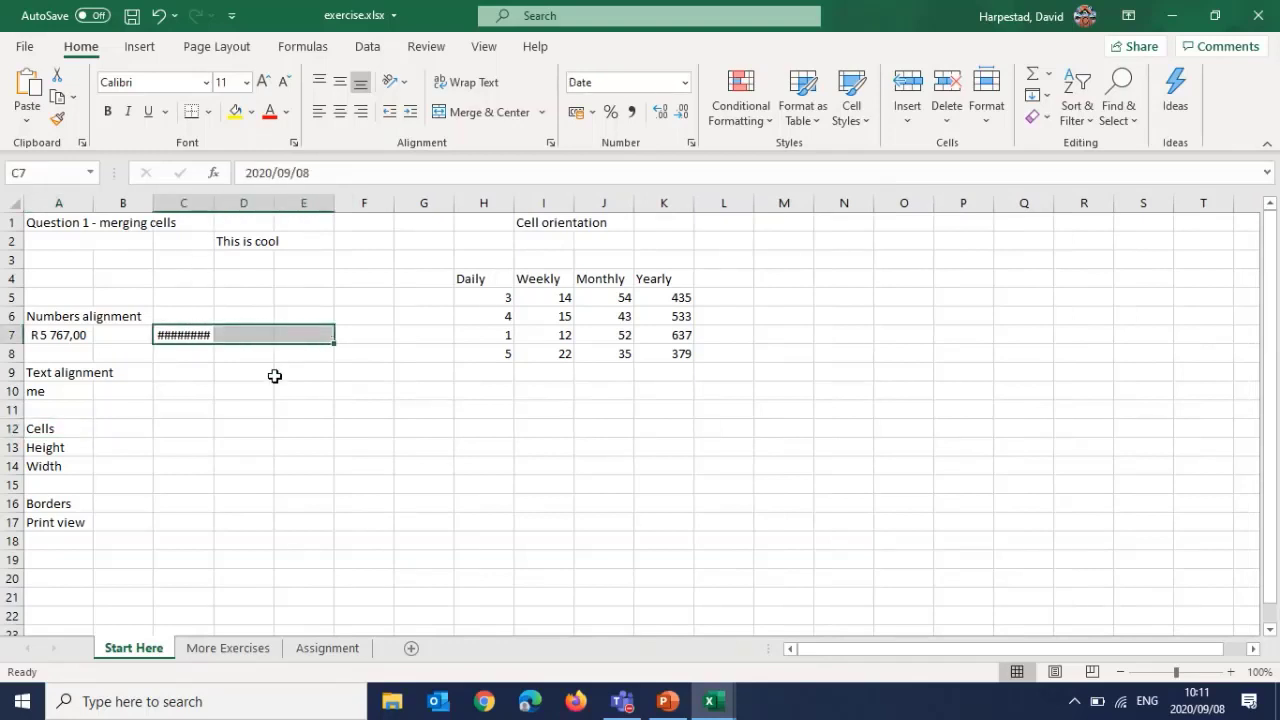
click(470, 113)
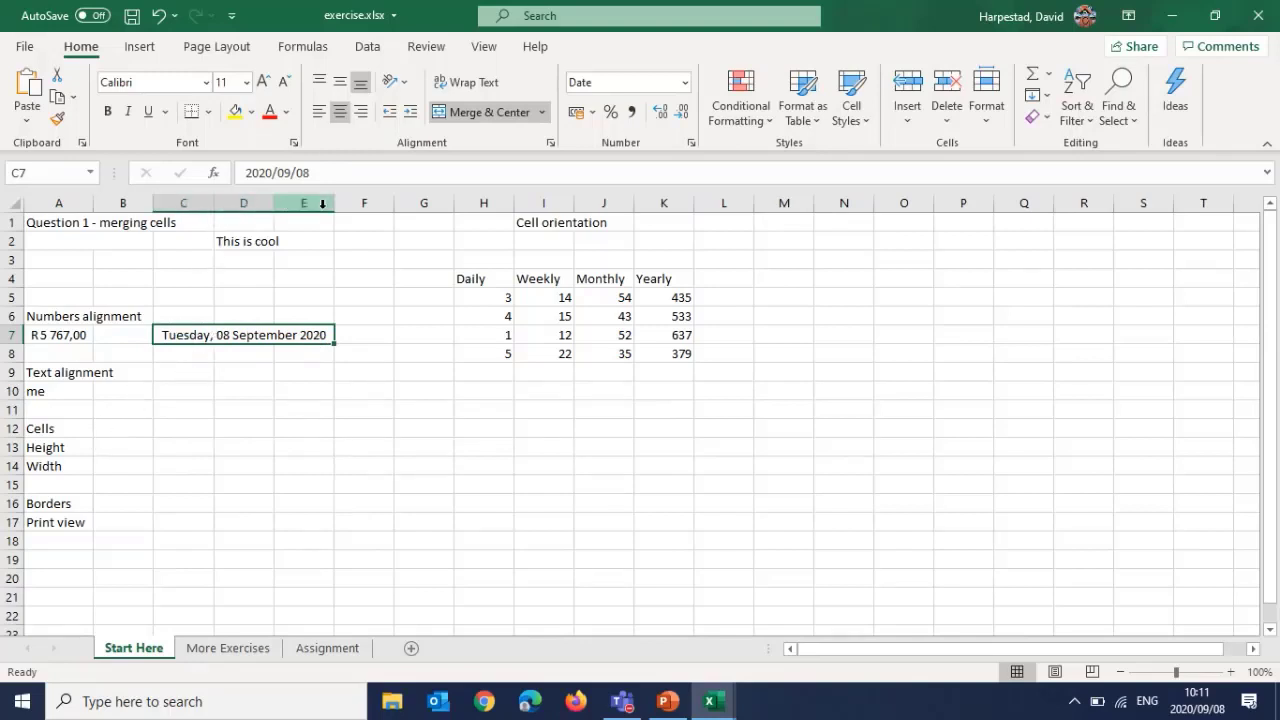
Widen column E by hand and set its exact column width to 20
drag(334, 206, 382, 209)
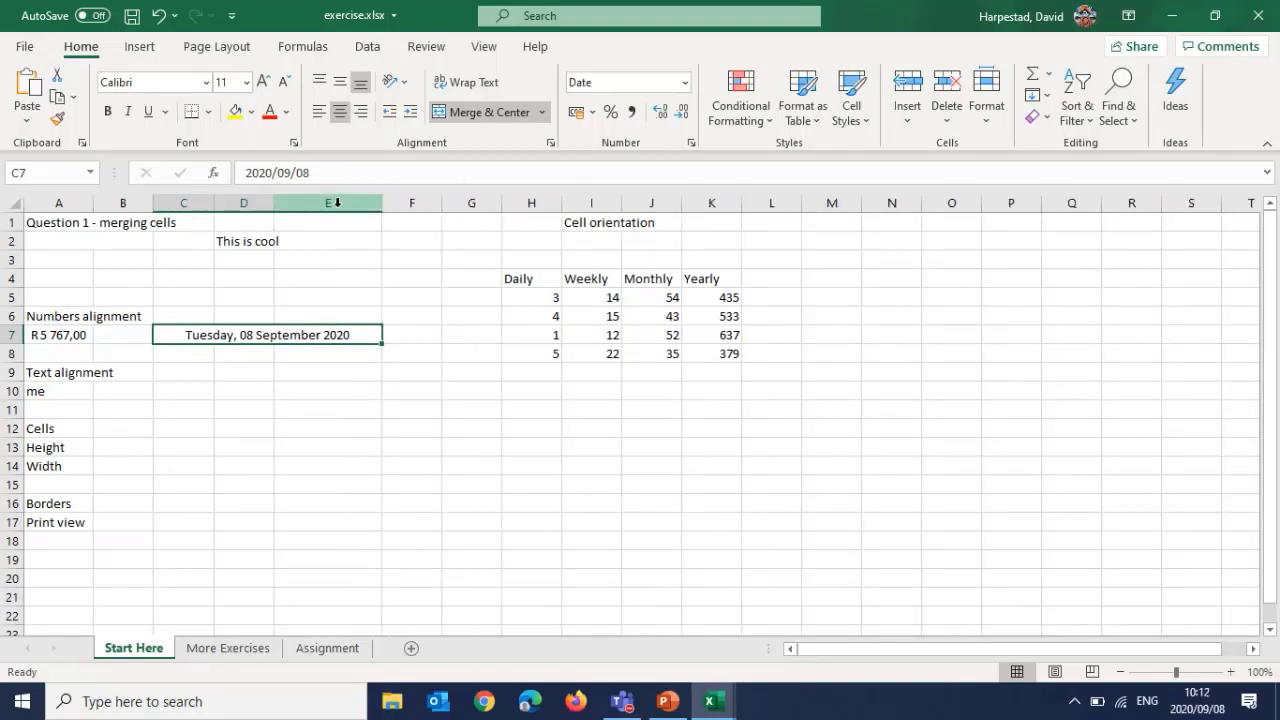
right_click(337, 203)
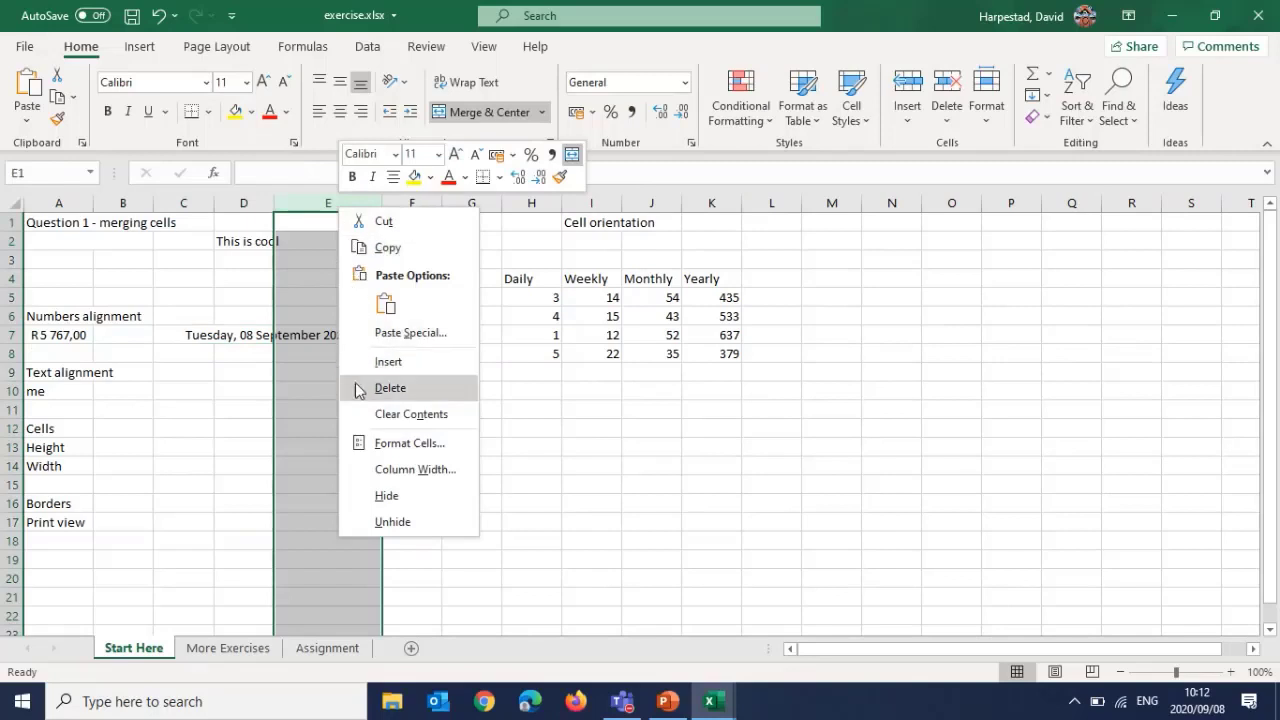
click(390, 470)
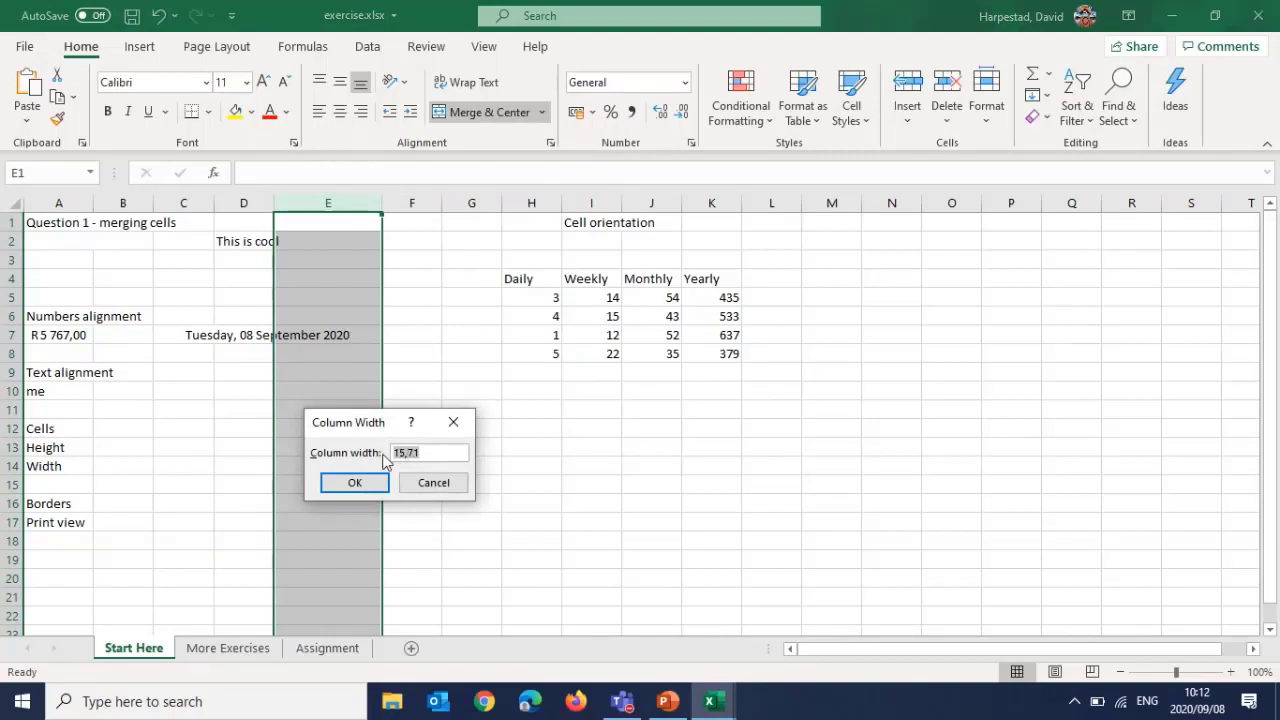
text(20)
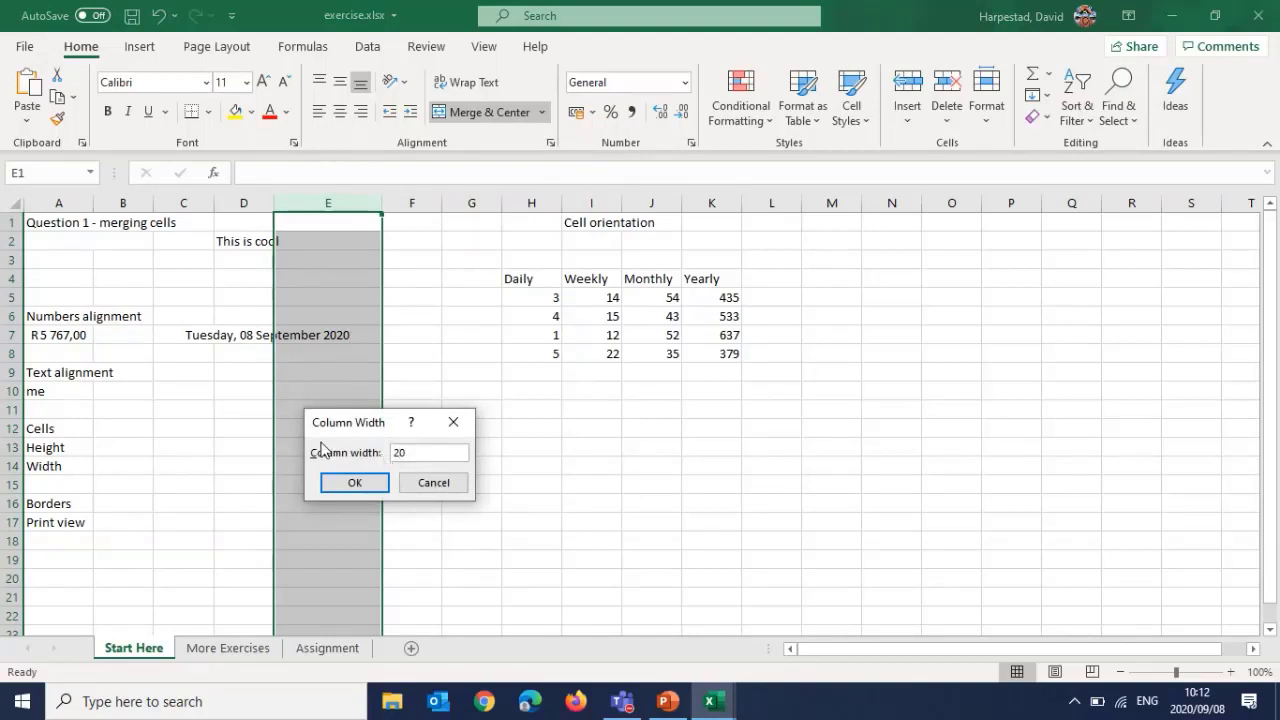
click(366, 485)
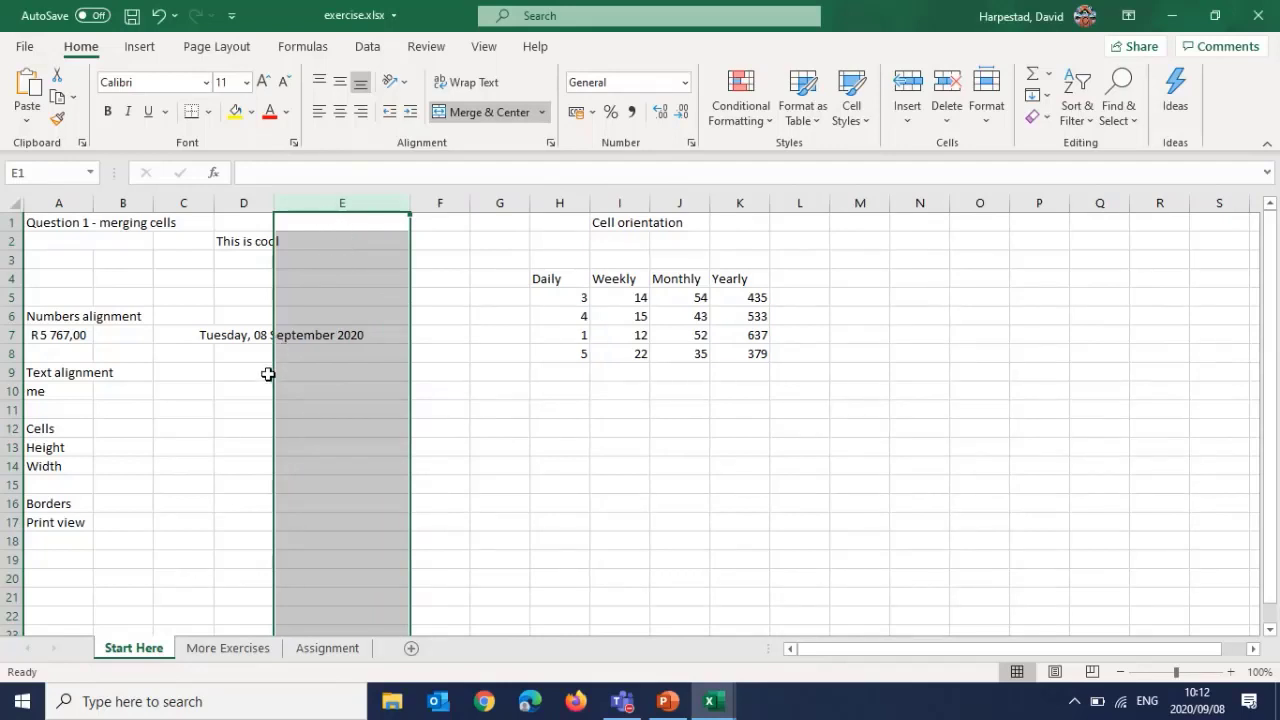
Stretch row 13 to about three times the standard row height and increase the height of row 12 with the Row Height setting
click(8, 448)
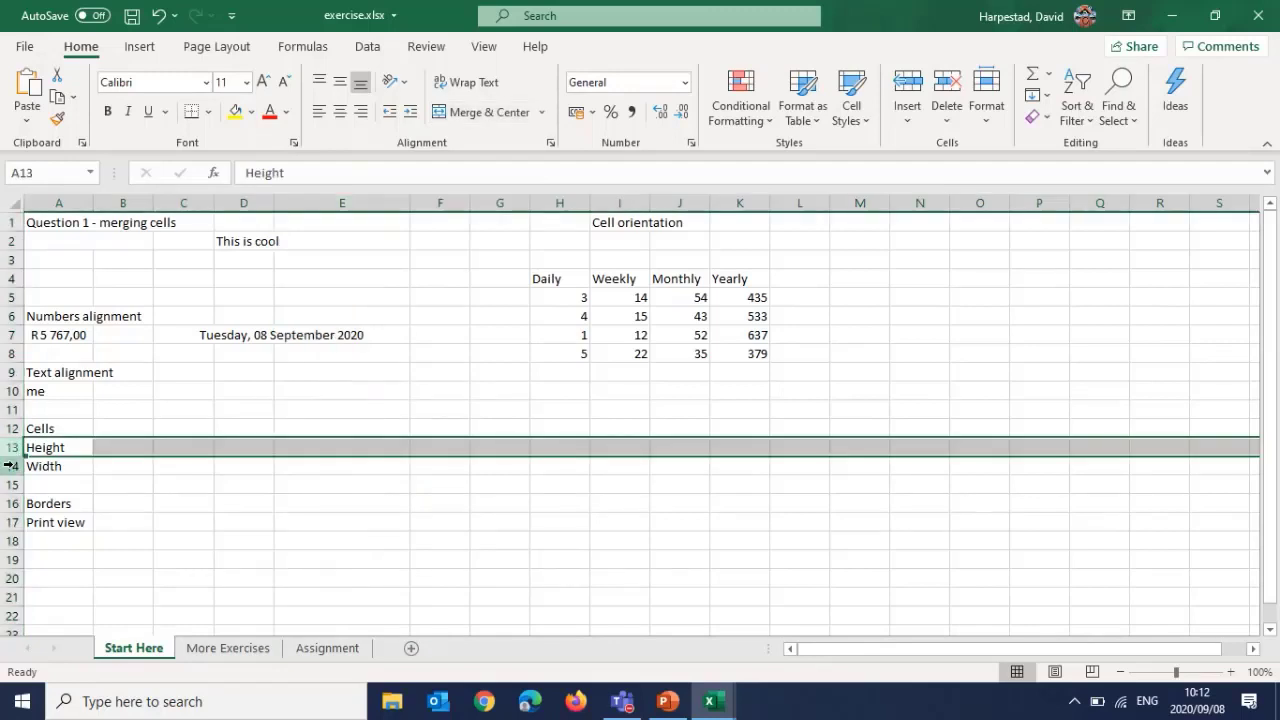
drag(16, 457, 16, 494)
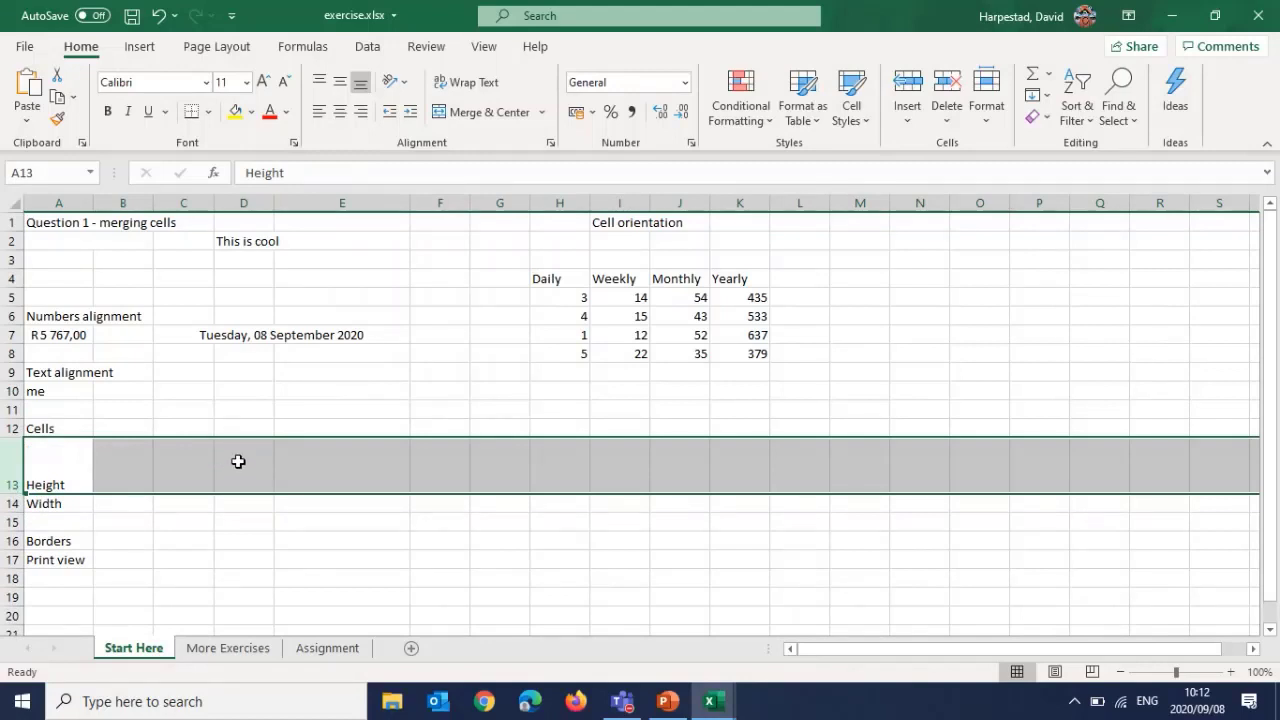
right_click(12, 428)
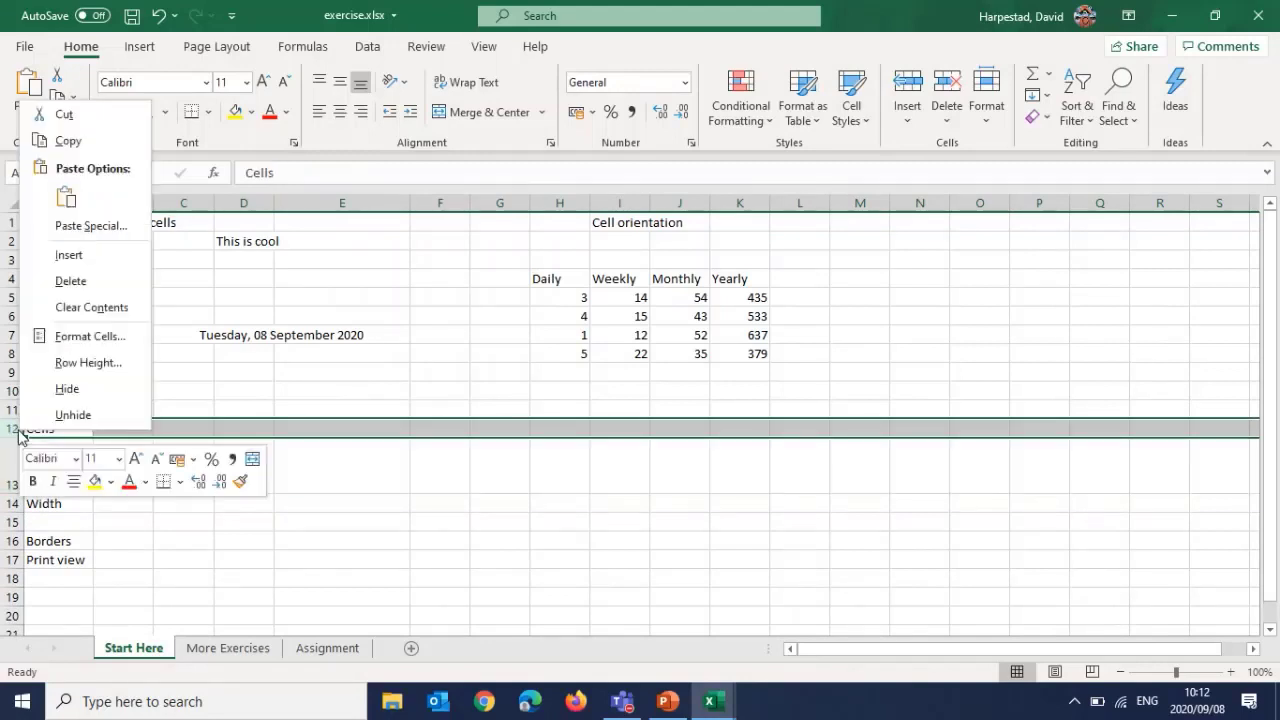
click(83, 363)
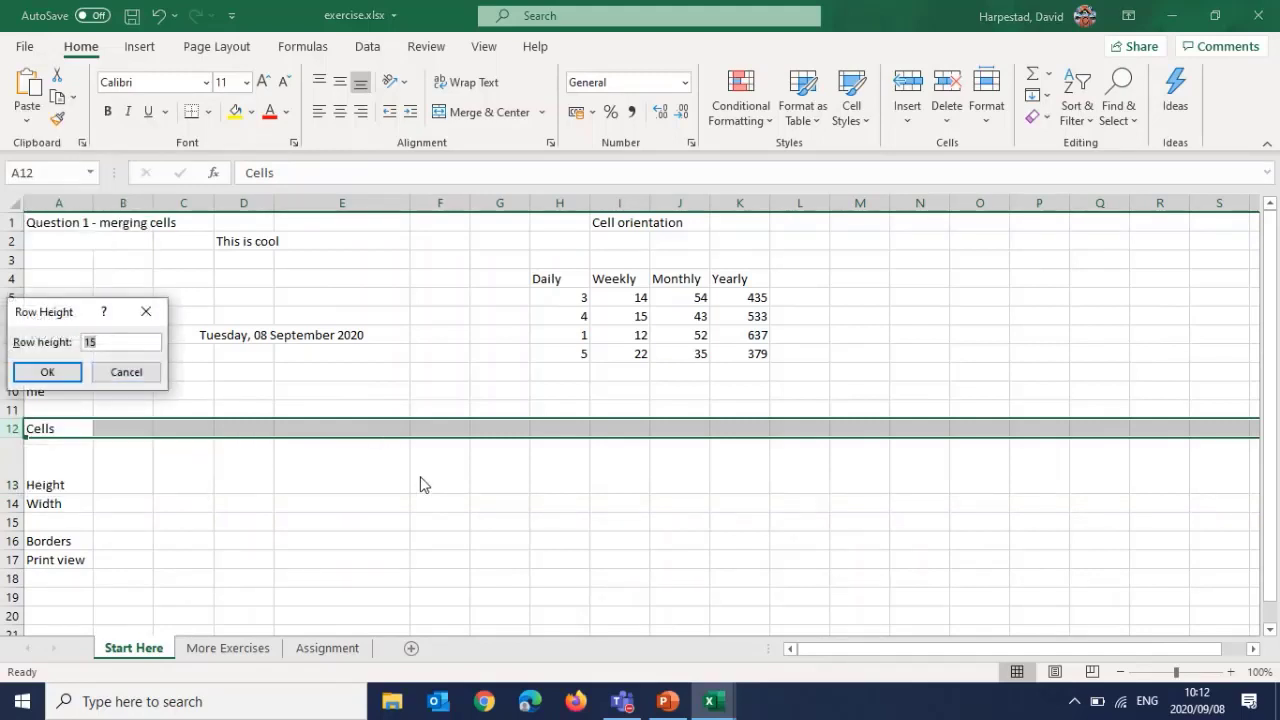
key(Return)
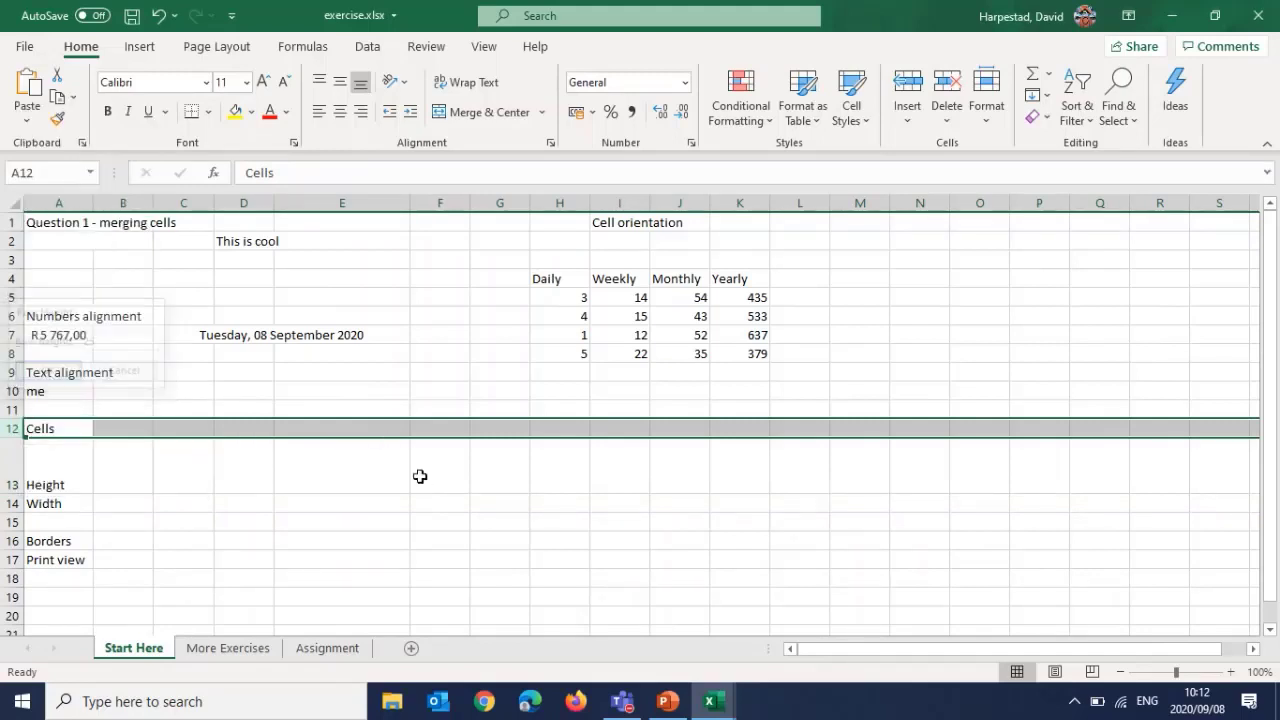
click(224, 474)
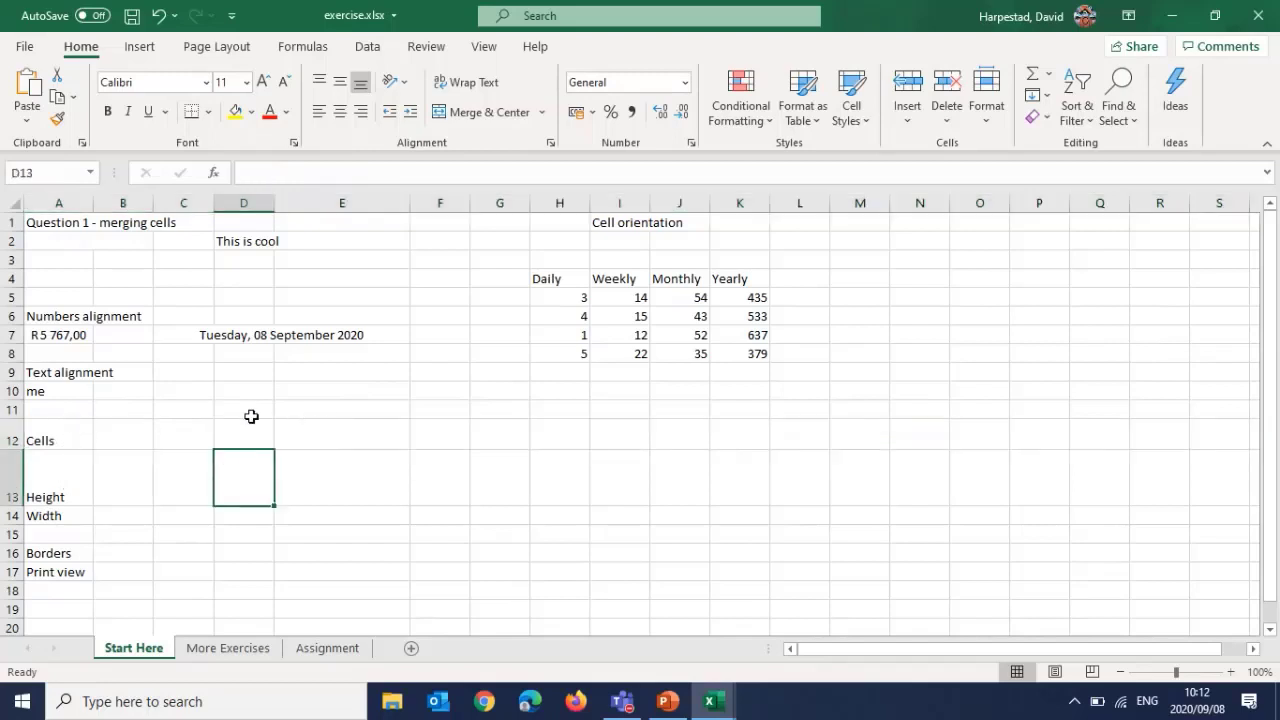
Check in the print preview whether the worksheet's gridlines would be printed, and return to the sheet
drag(265, 203, 295, 200)
drag(291, 401, 446, 477)
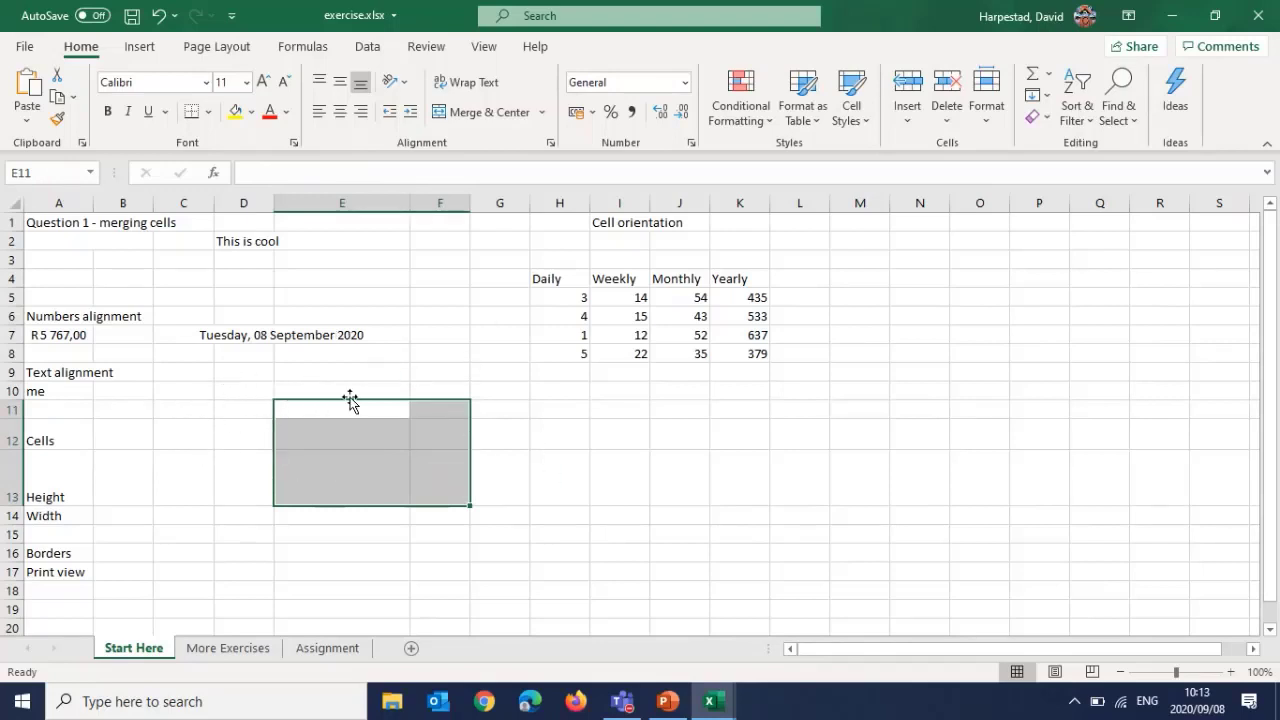
click(29, 48)
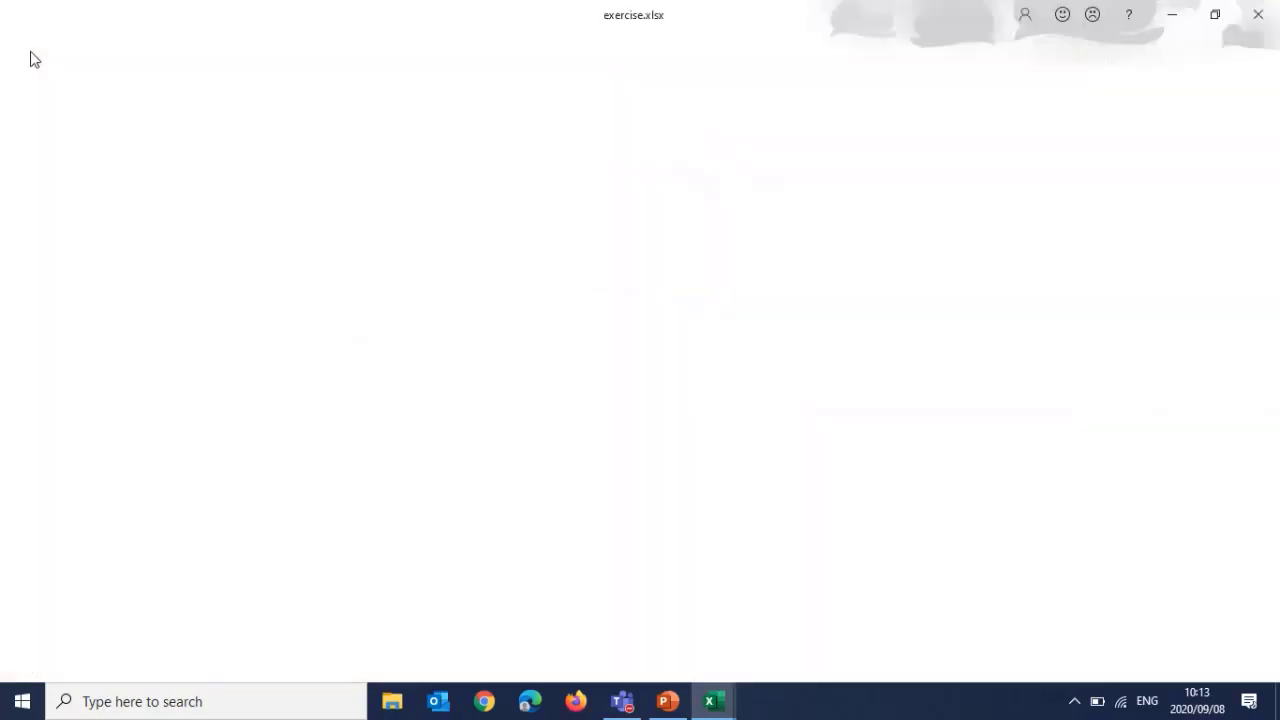
click(38, 337)
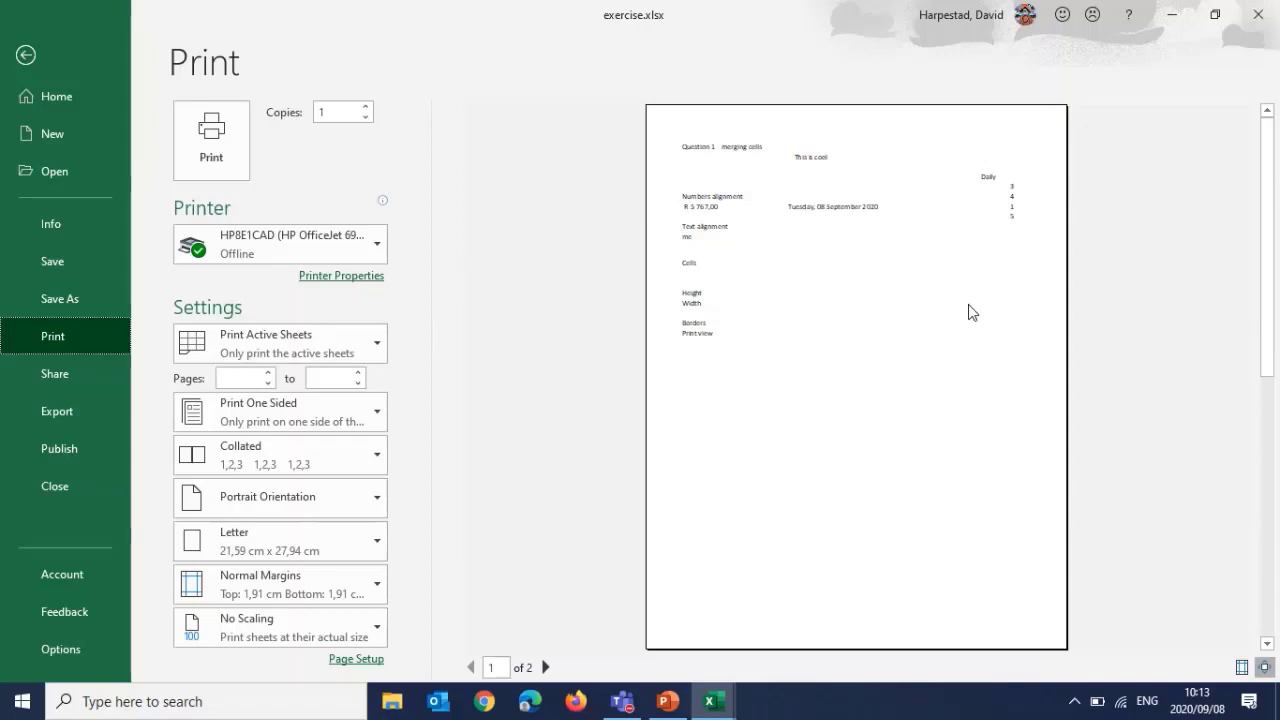
click(27, 56)
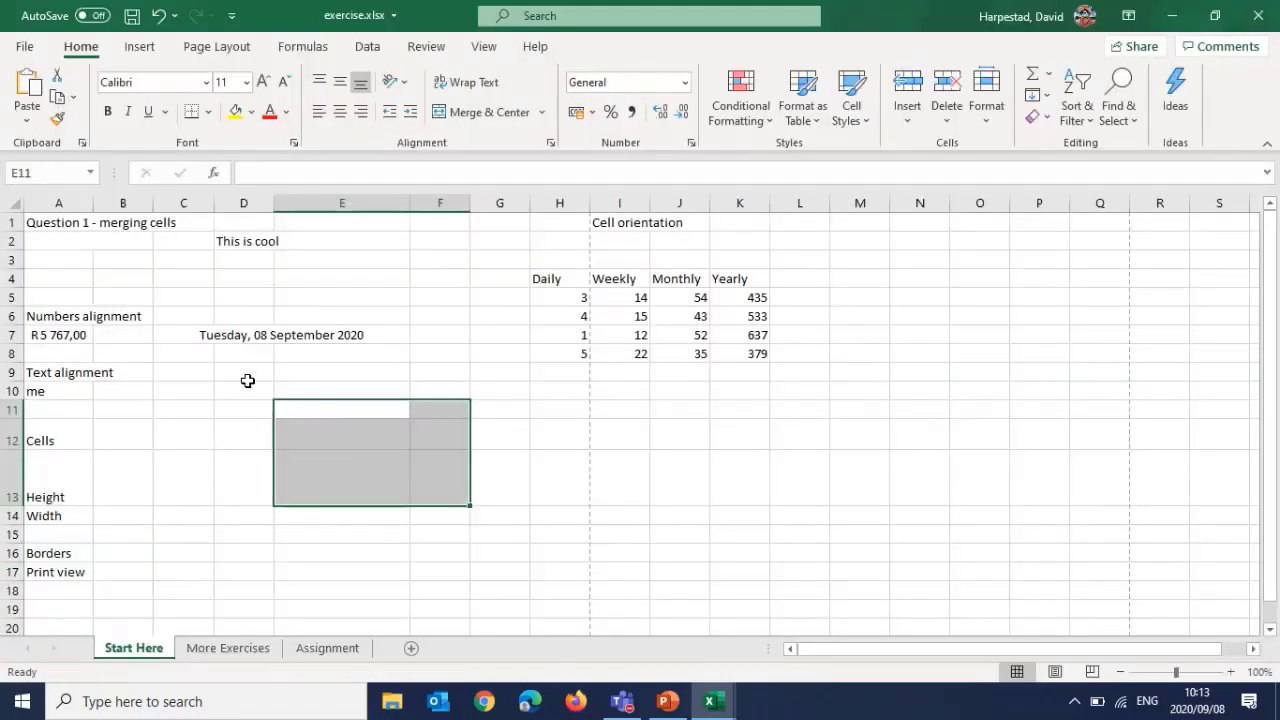
click(193, 462)
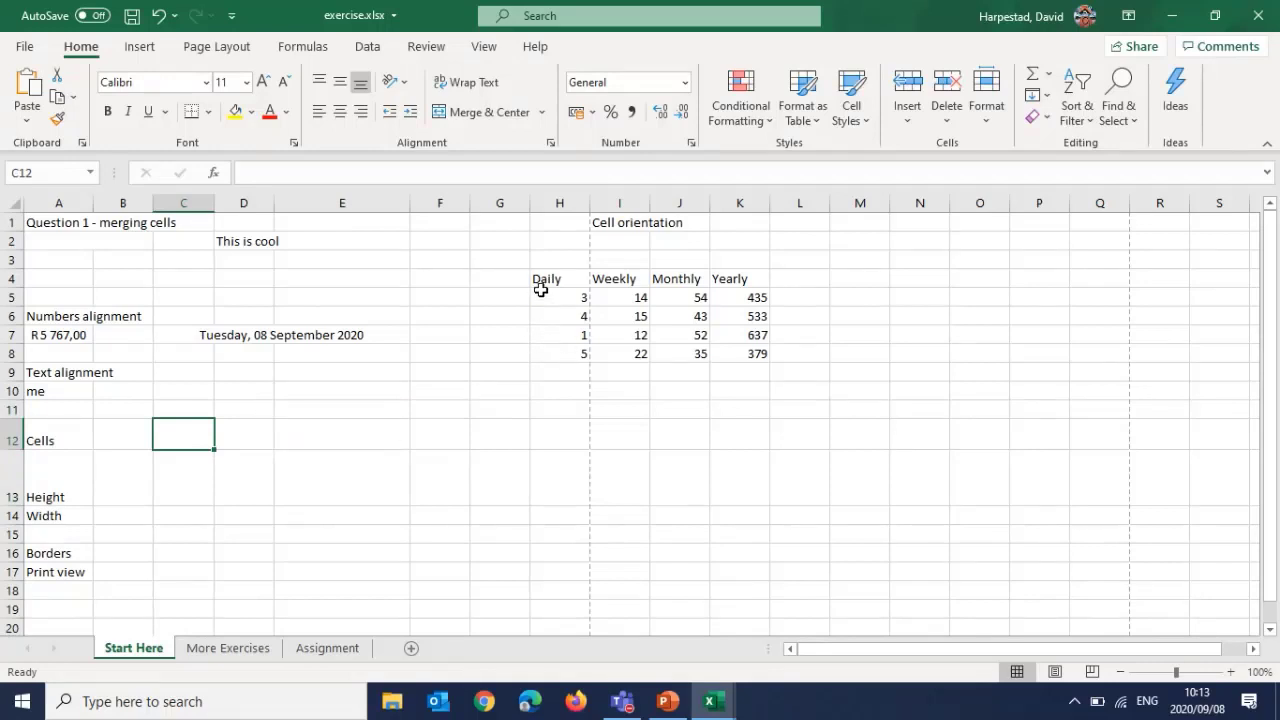
Apply All Borders to the Daily to Yearly table in H4:K8 and check the borders in the print preview
drag(546, 278, 736, 358)
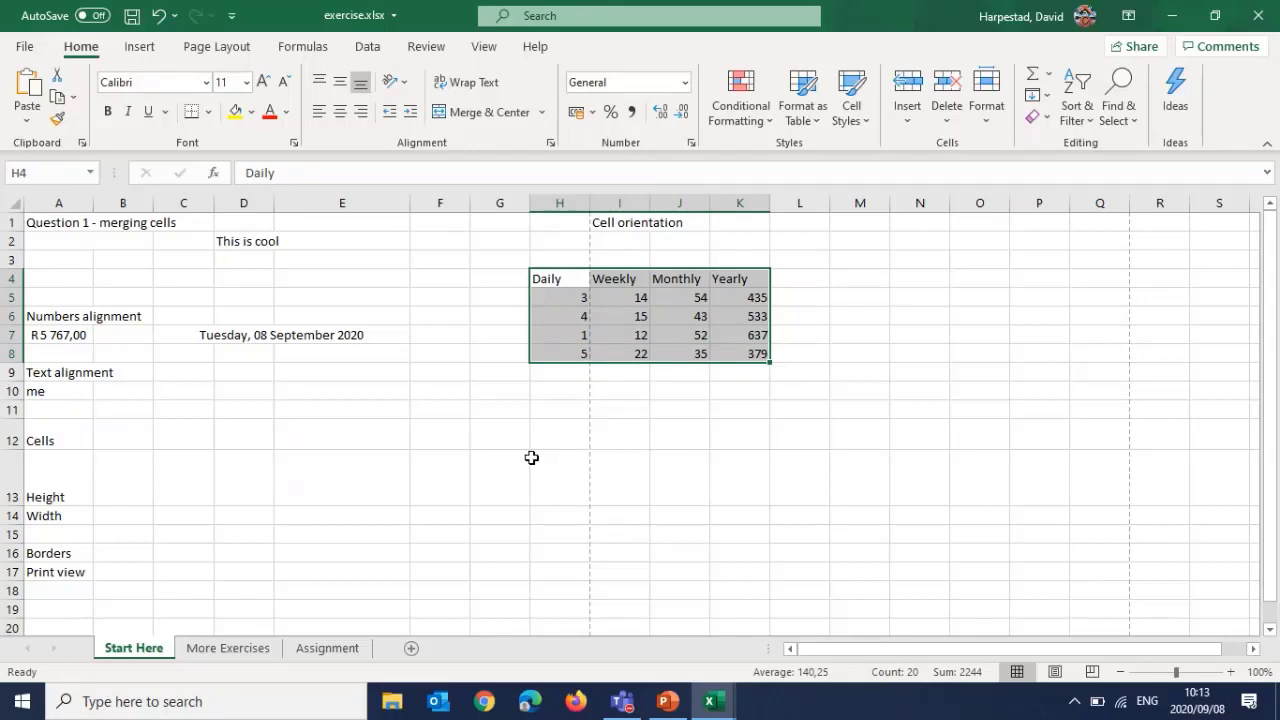
click(209, 112)
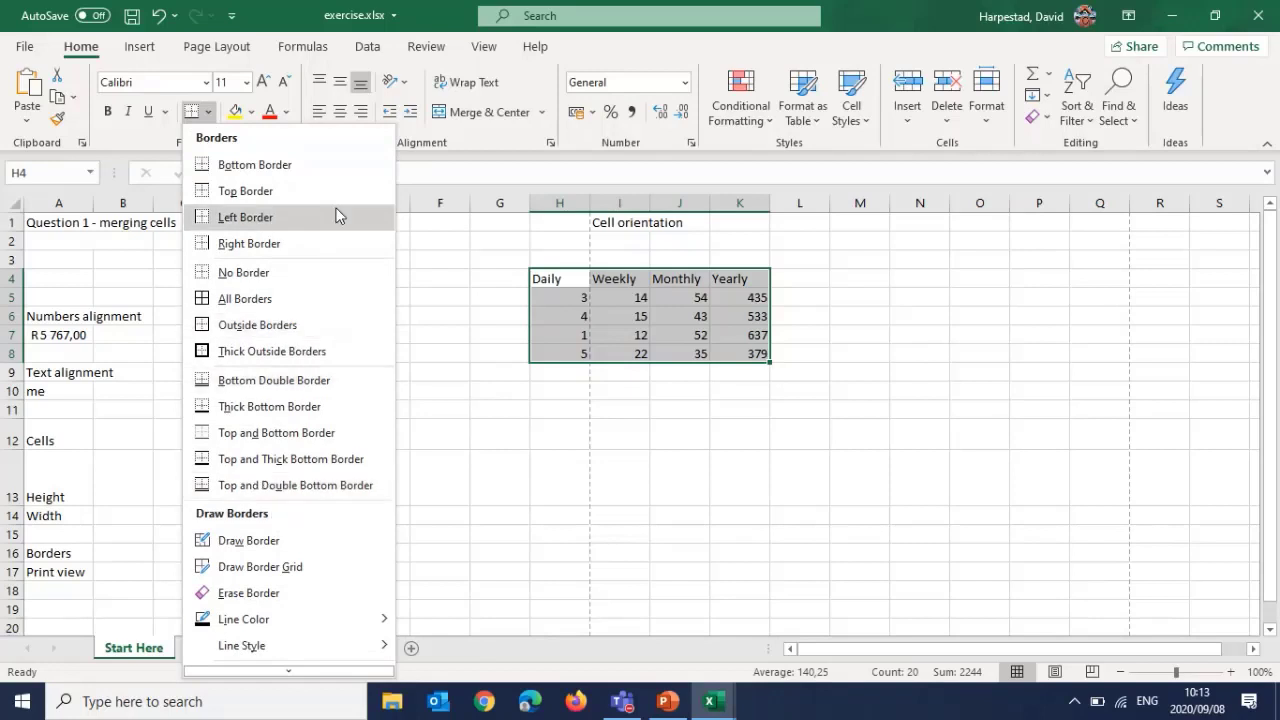
click(228, 299)
click(526, 407)
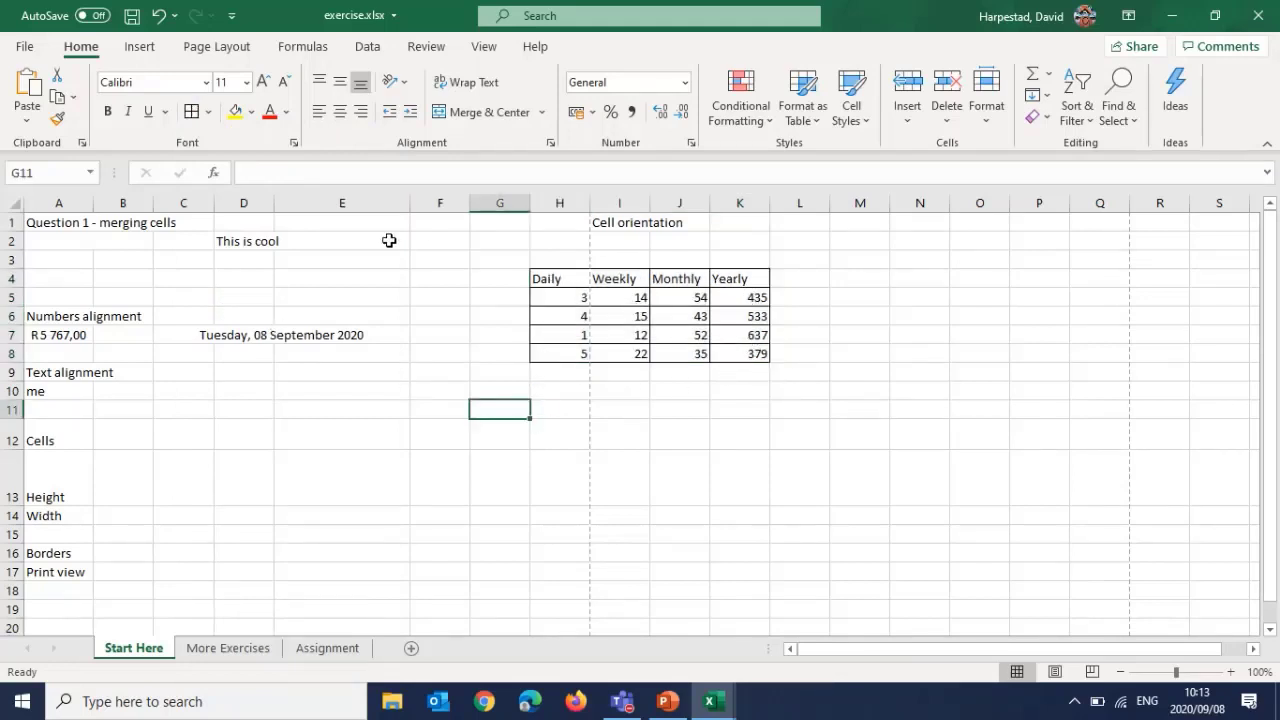
click(33, 52)
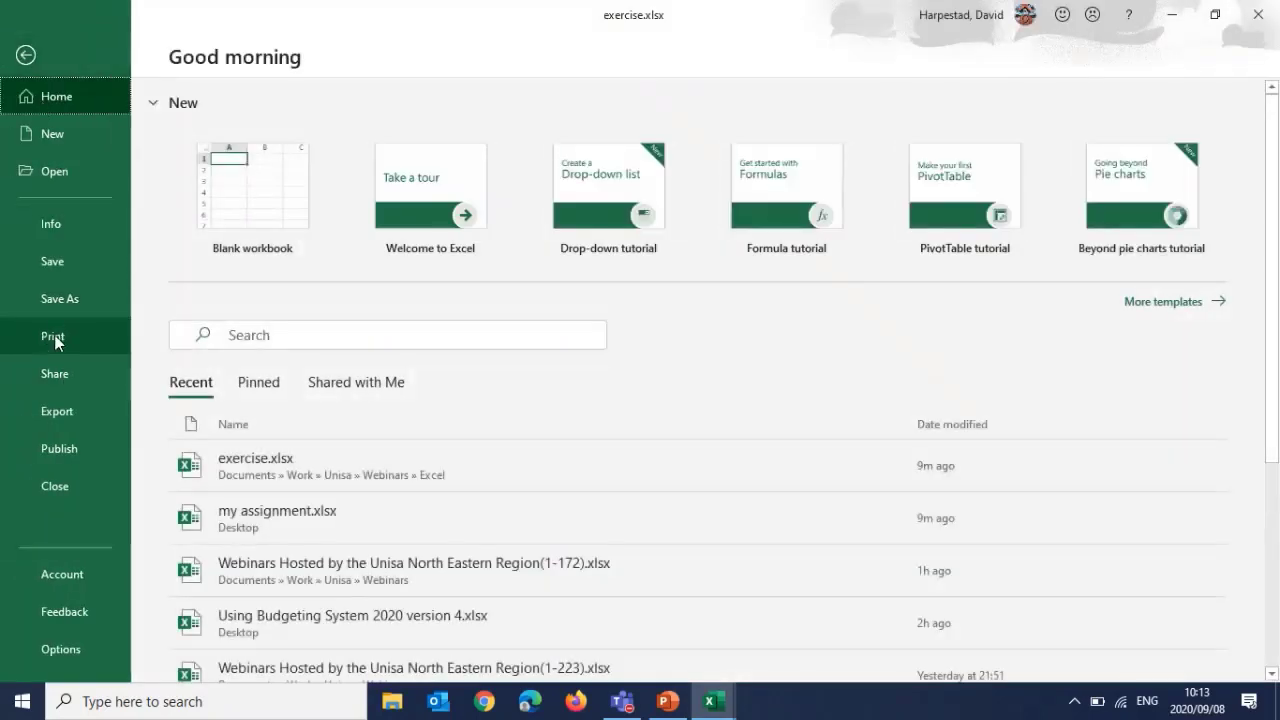
click(55, 340)
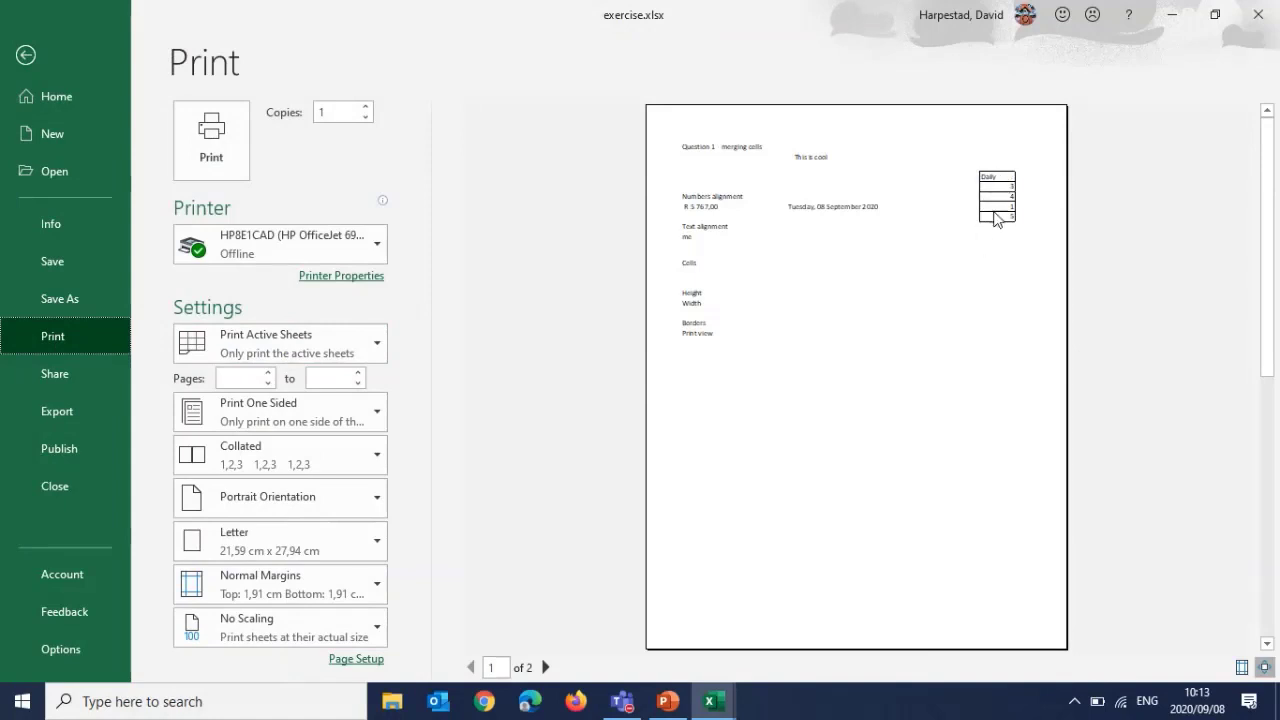
Set the page orientation to Landscape in the print settings and return to the sheet
click(258, 494)
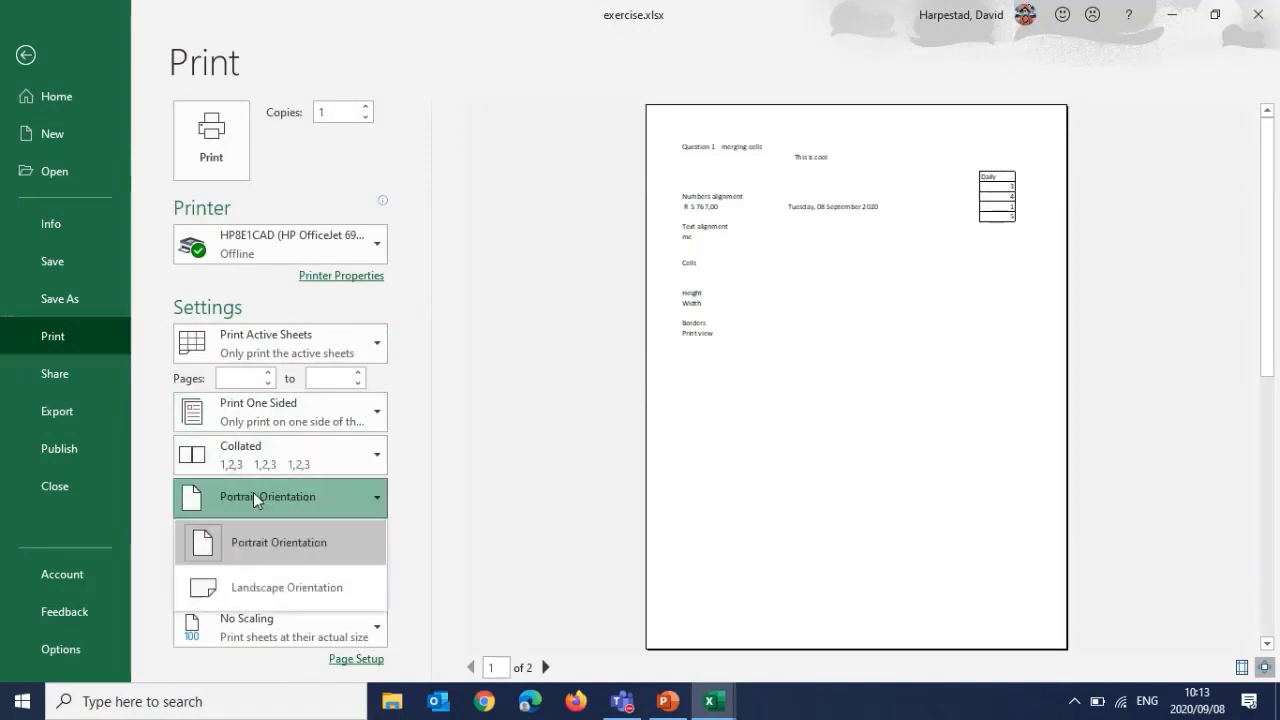
click(248, 588)
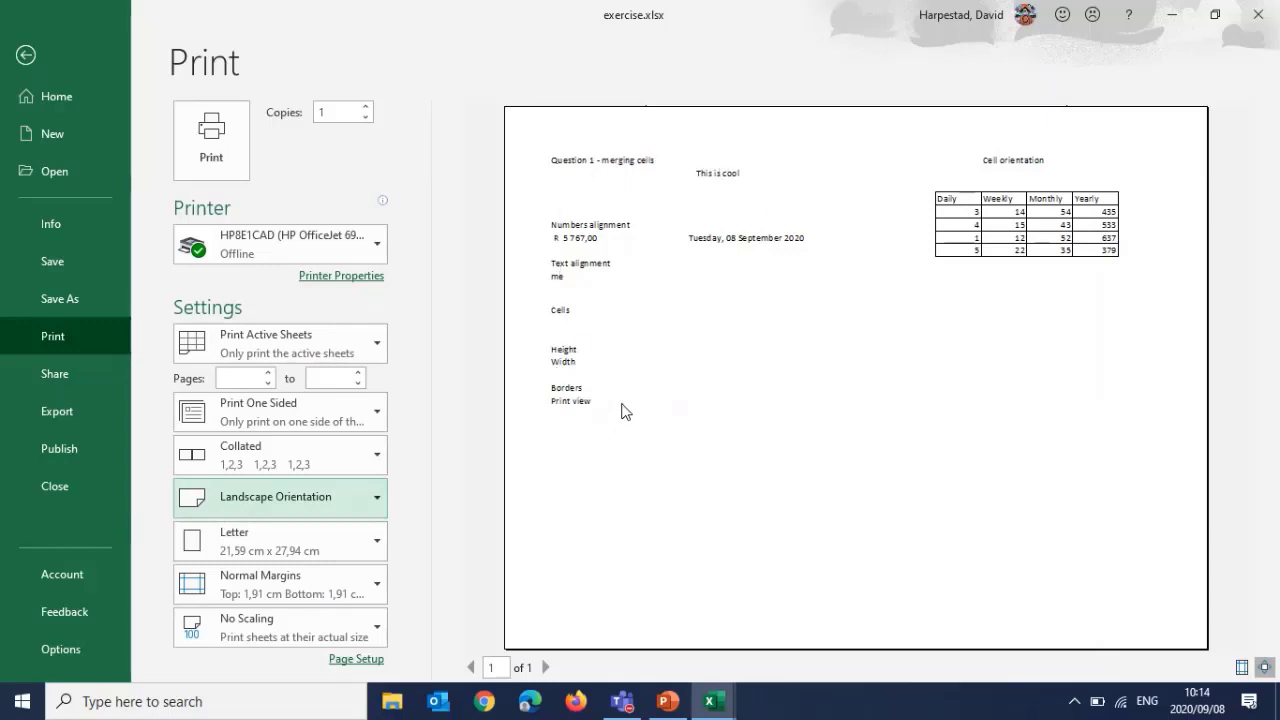
click(27, 58)
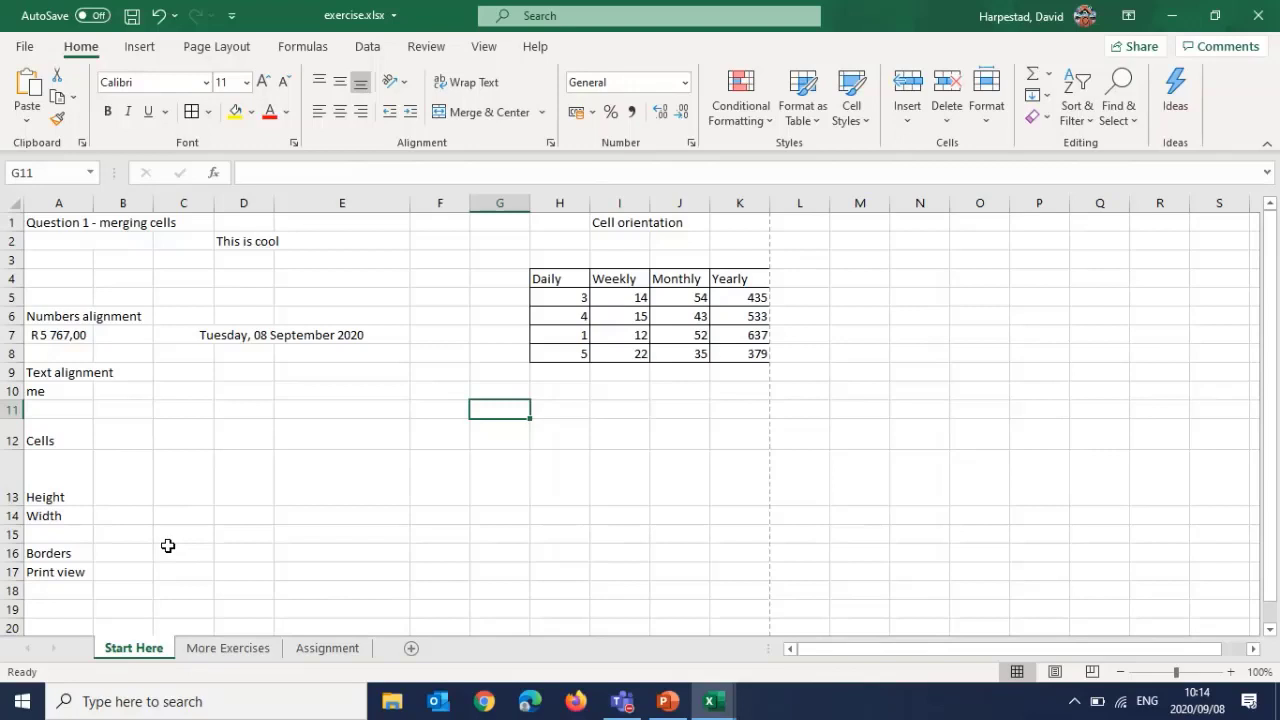
click(82, 572)
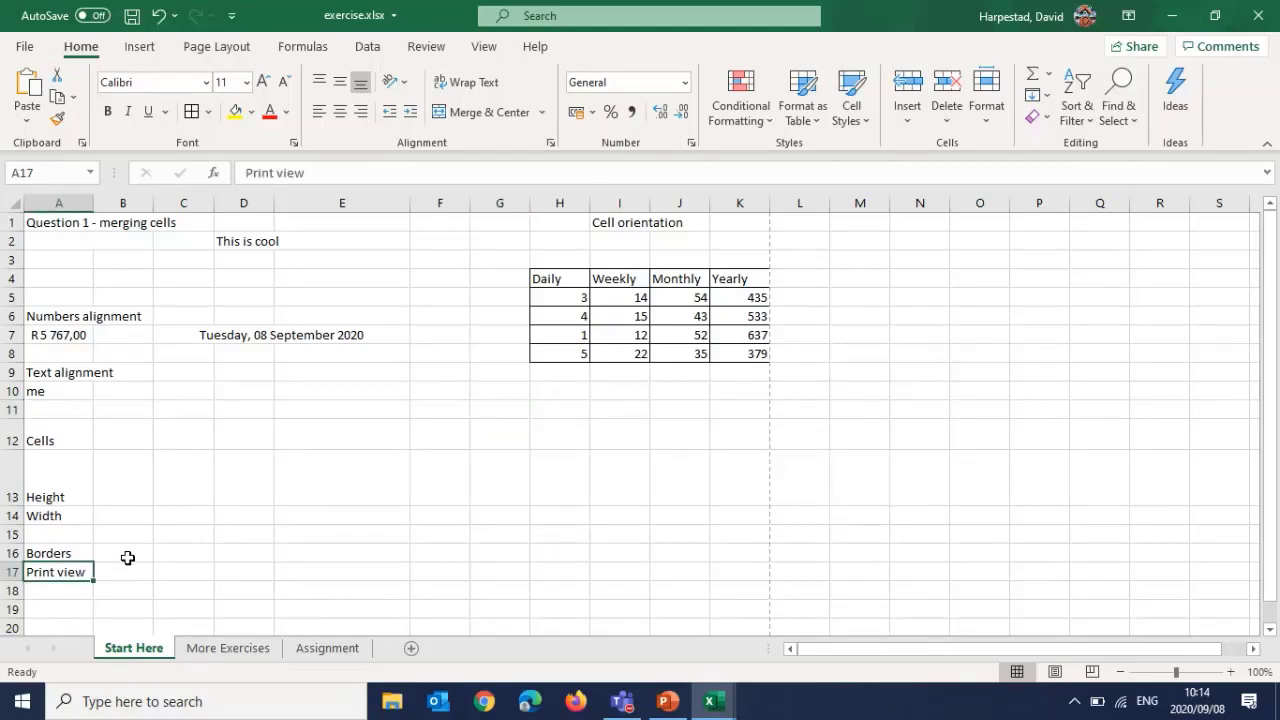
click(127, 557)
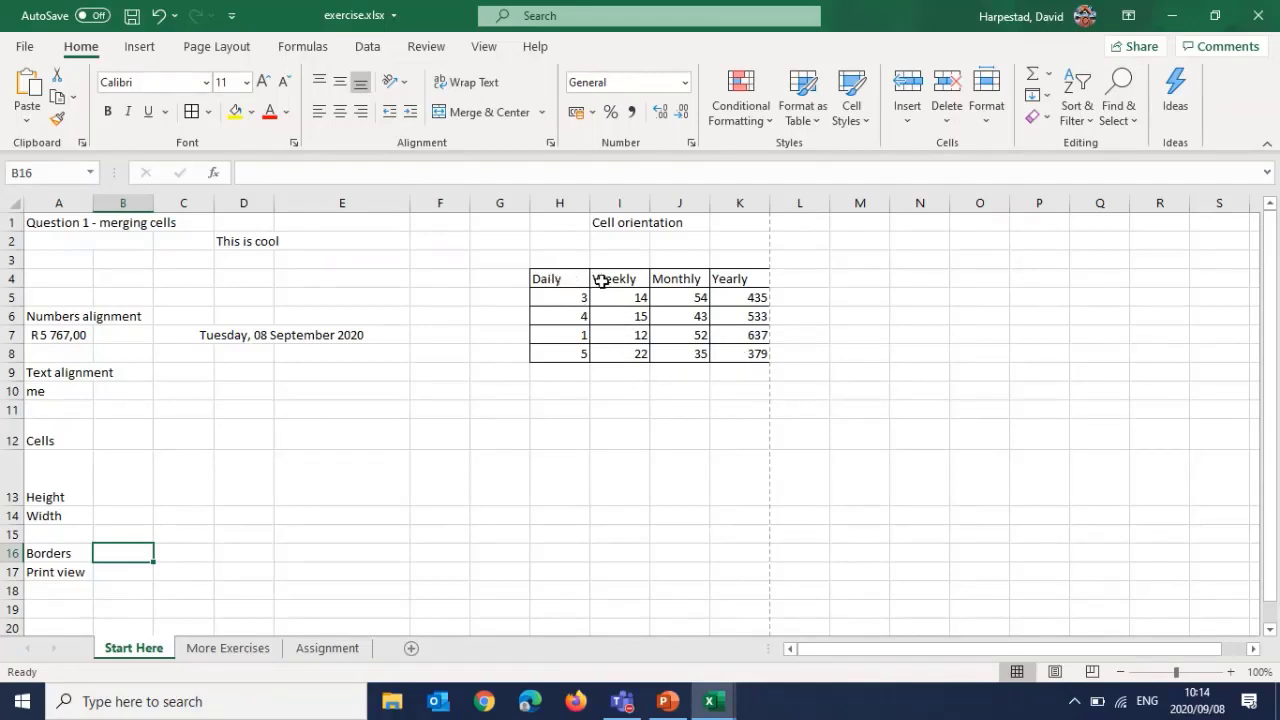
Apply Rotate Text Up to the Daily and Weekly headers in H4 and I4
click(628, 224)
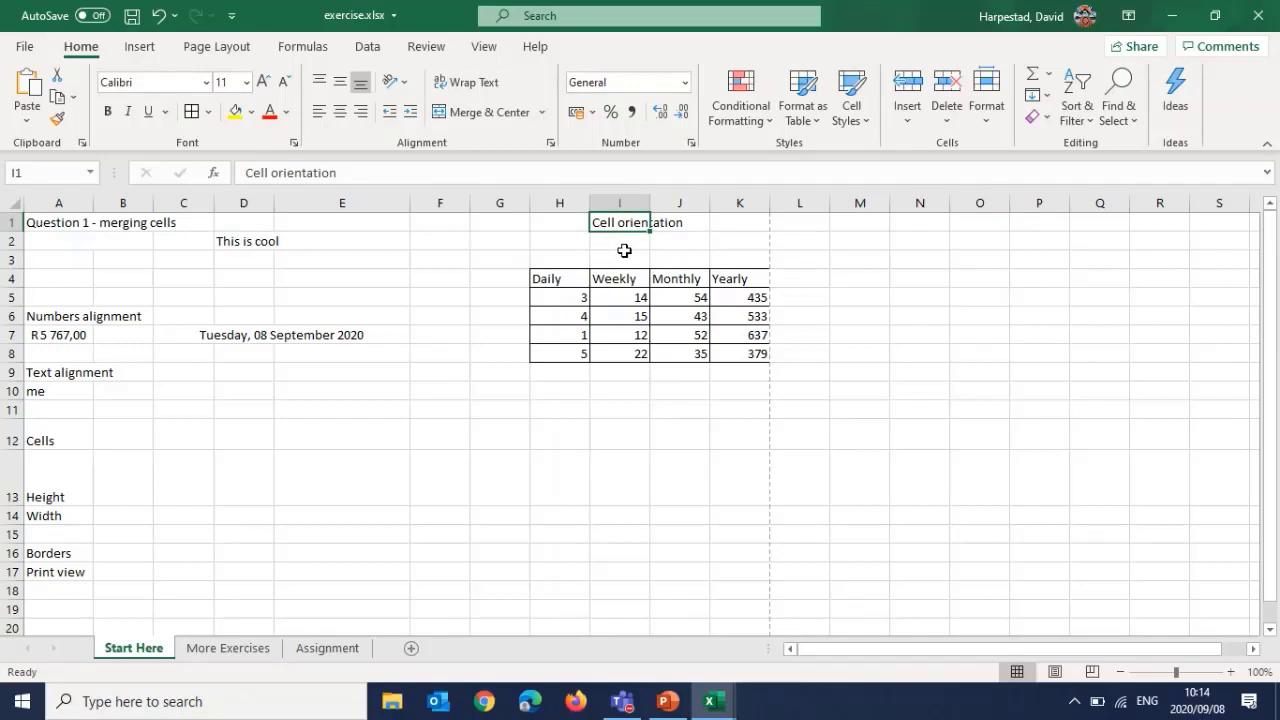
click(565, 280)
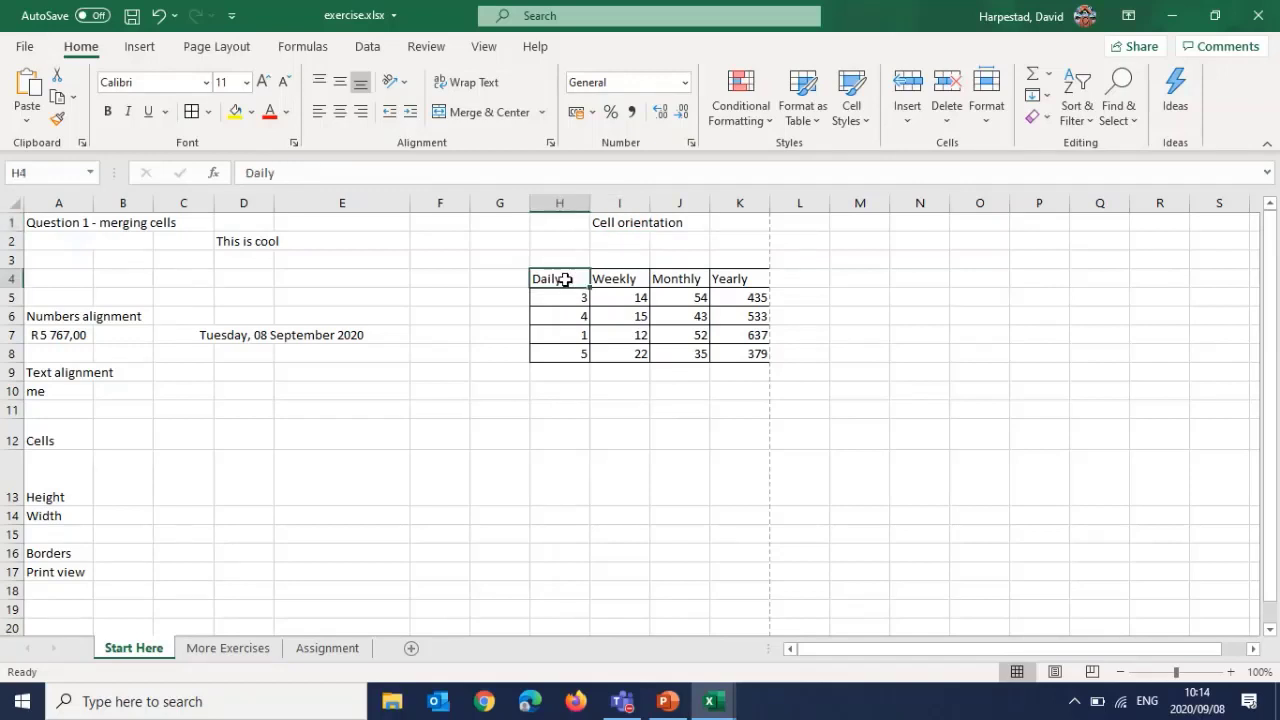
click(403, 82)
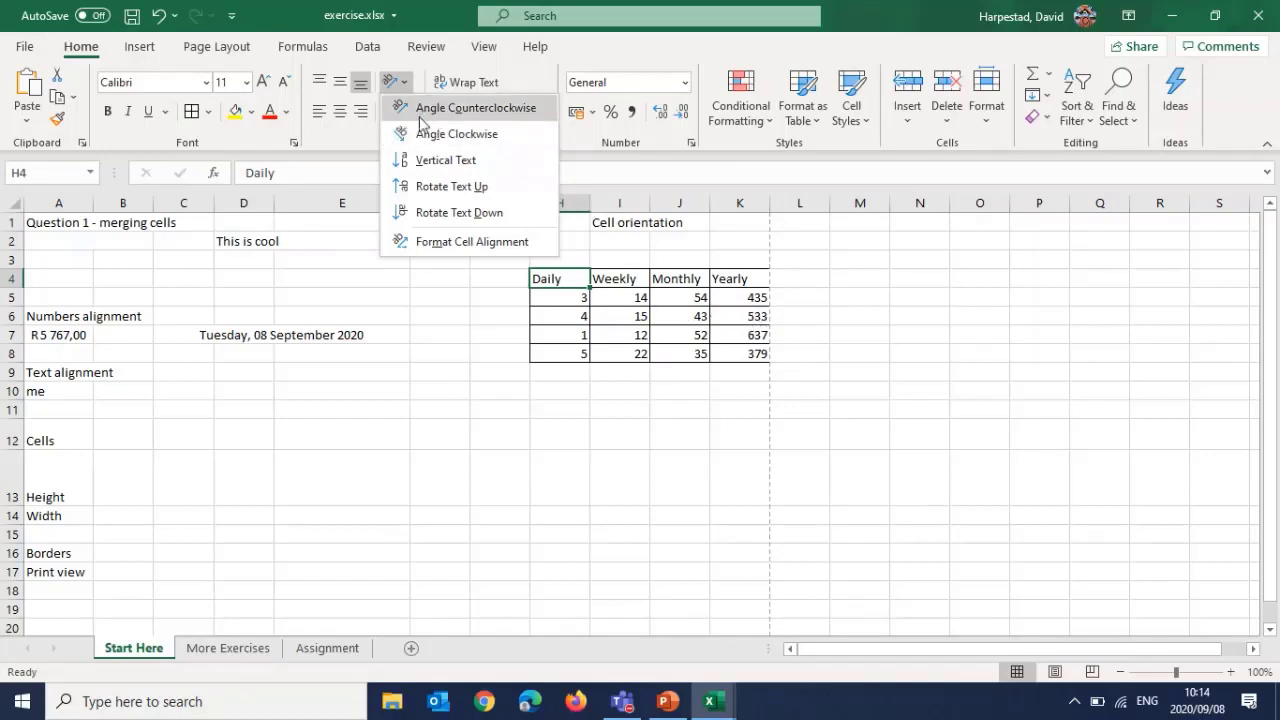
click(424, 193)
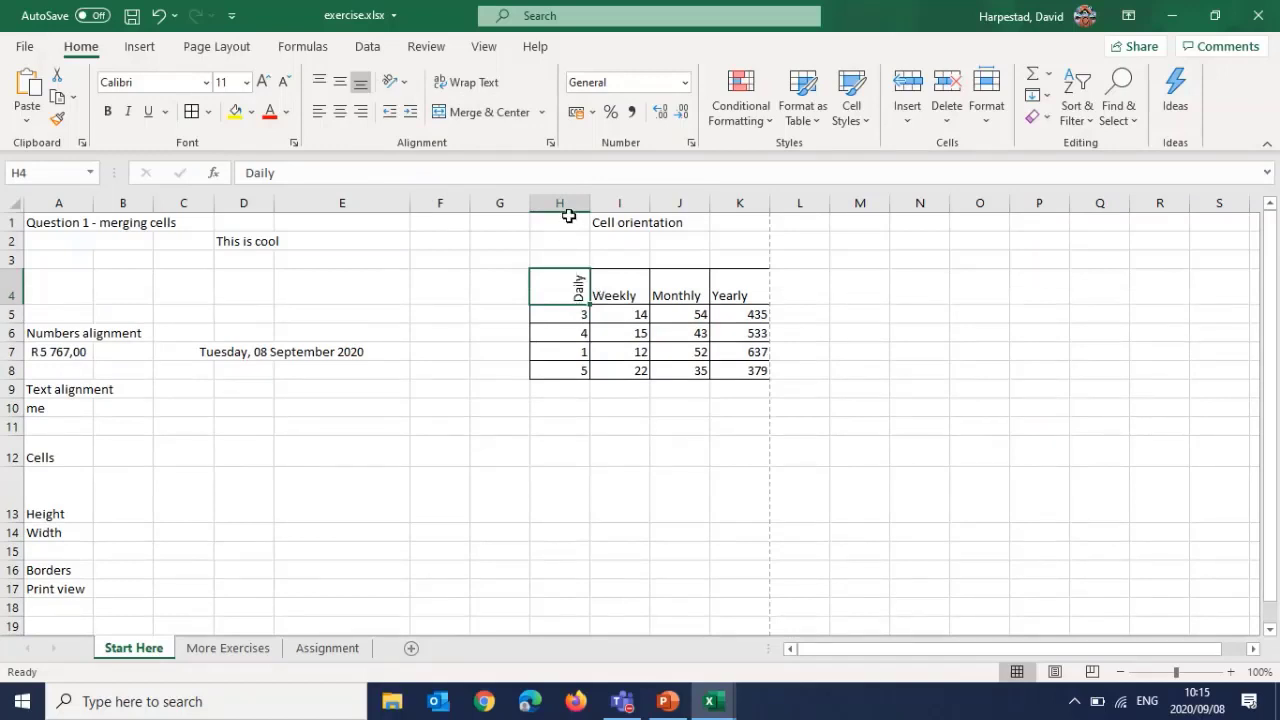
click(603, 283)
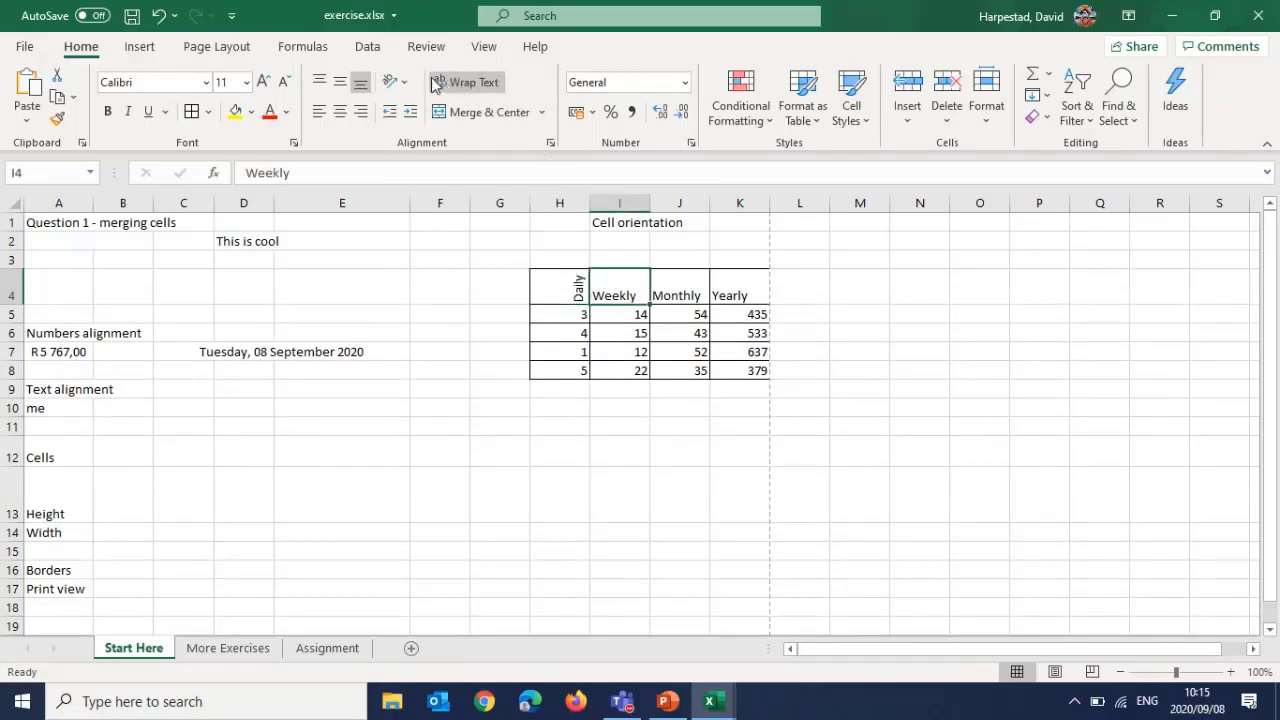
click(395, 81)
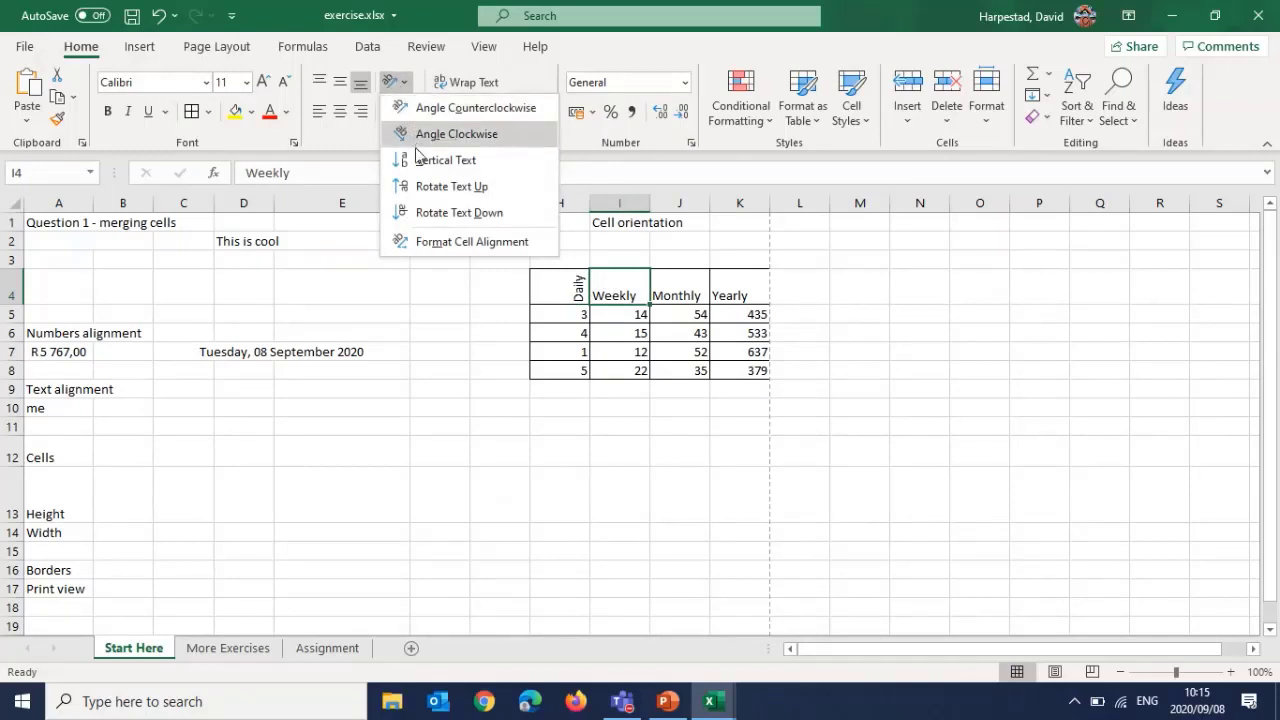
click(428, 186)
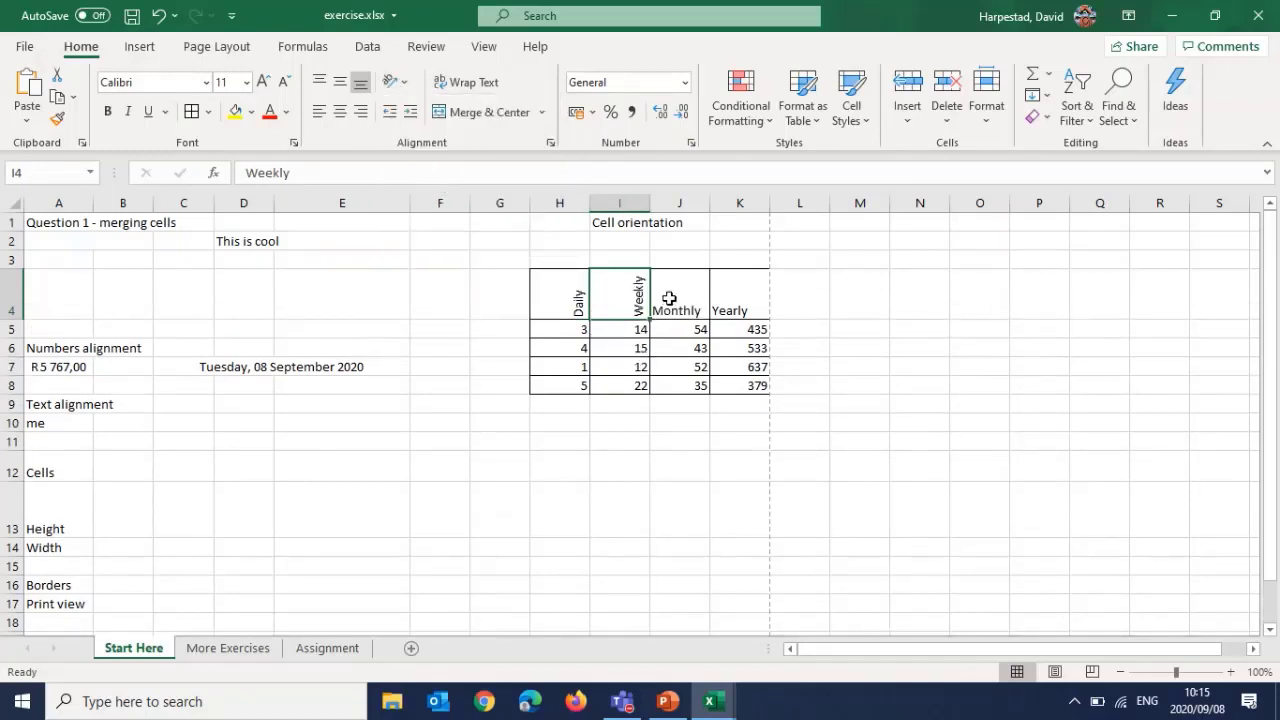
Apply Rotate Text Up to the Monthly and Yearly headers in J4 and K4
click(669, 298)
click(398, 86)
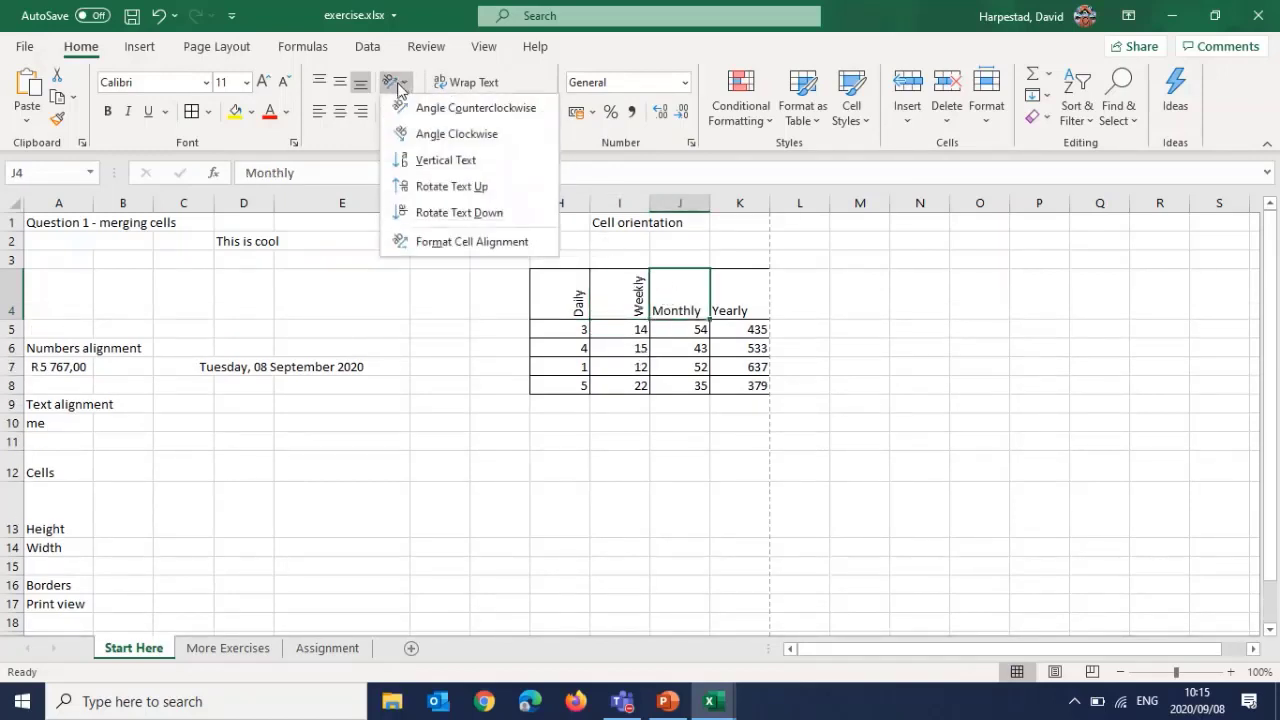
click(430, 186)
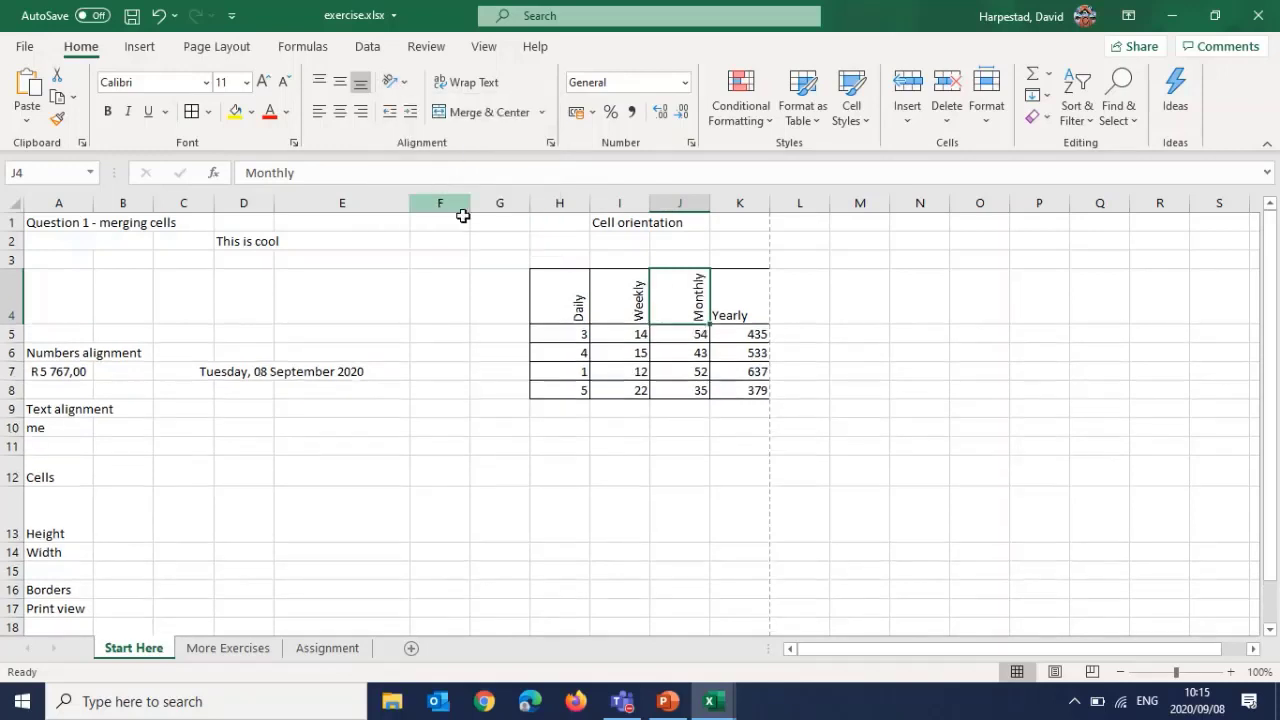
click(737, 301)
click(404, 83)
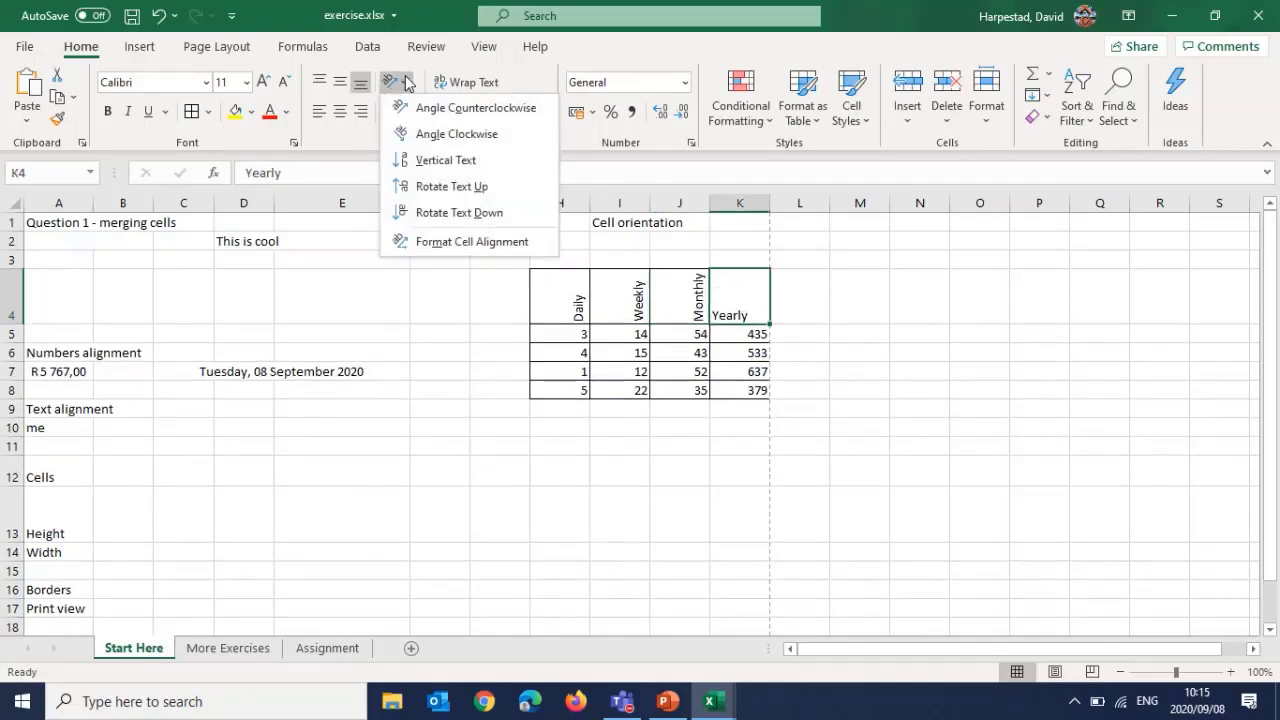
click(434, 190)
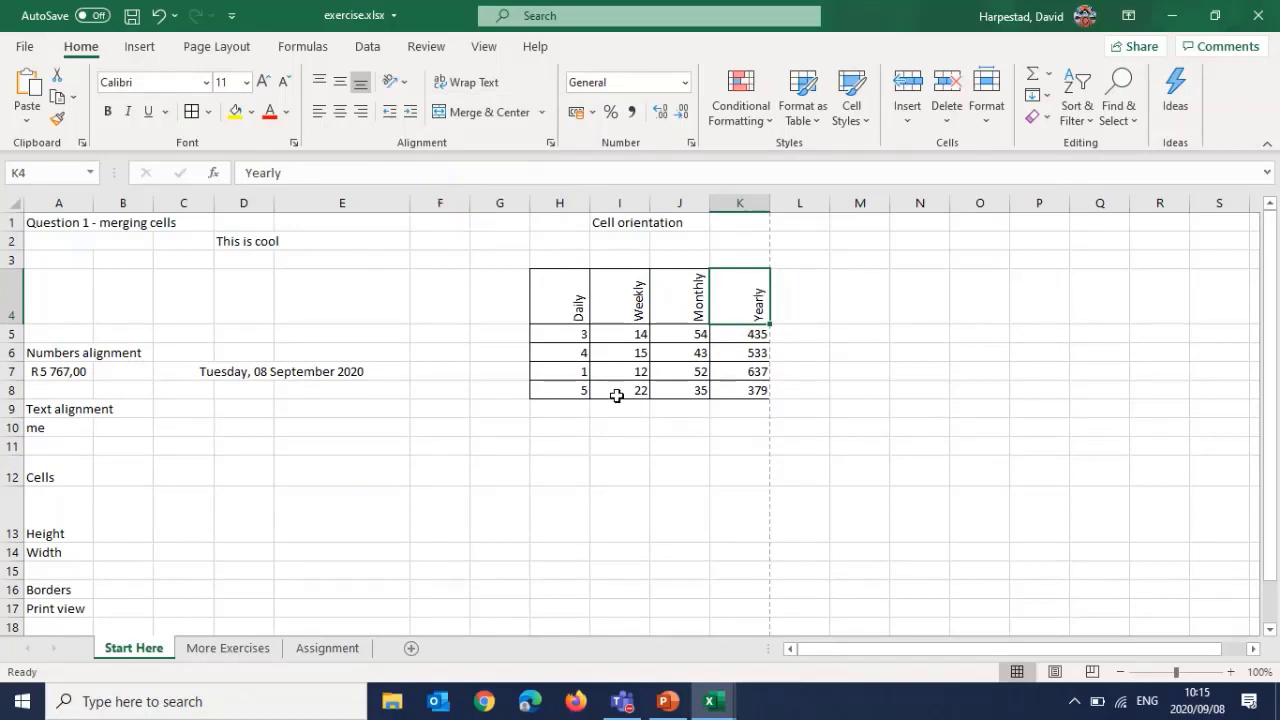
click(562, 443)
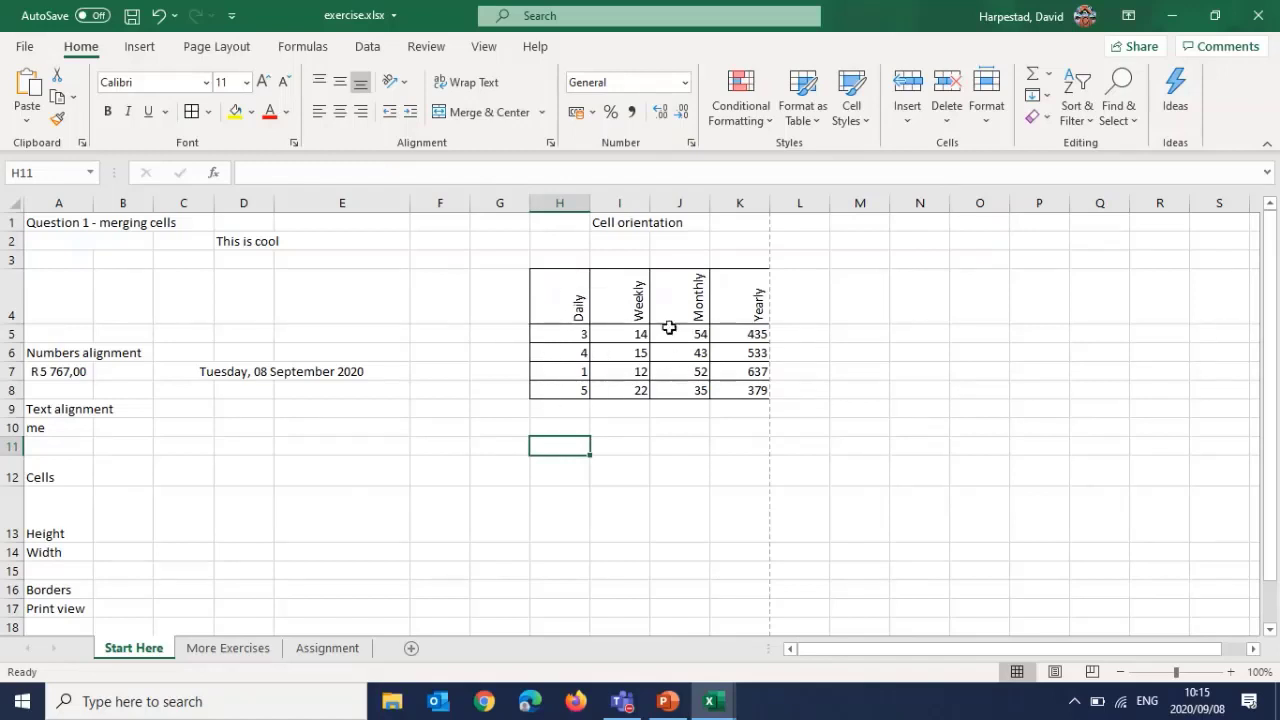
AutoFit columns H, J and K to their contents and widen column I enough to hold the Cell orientation heading
double_click(590, 201)
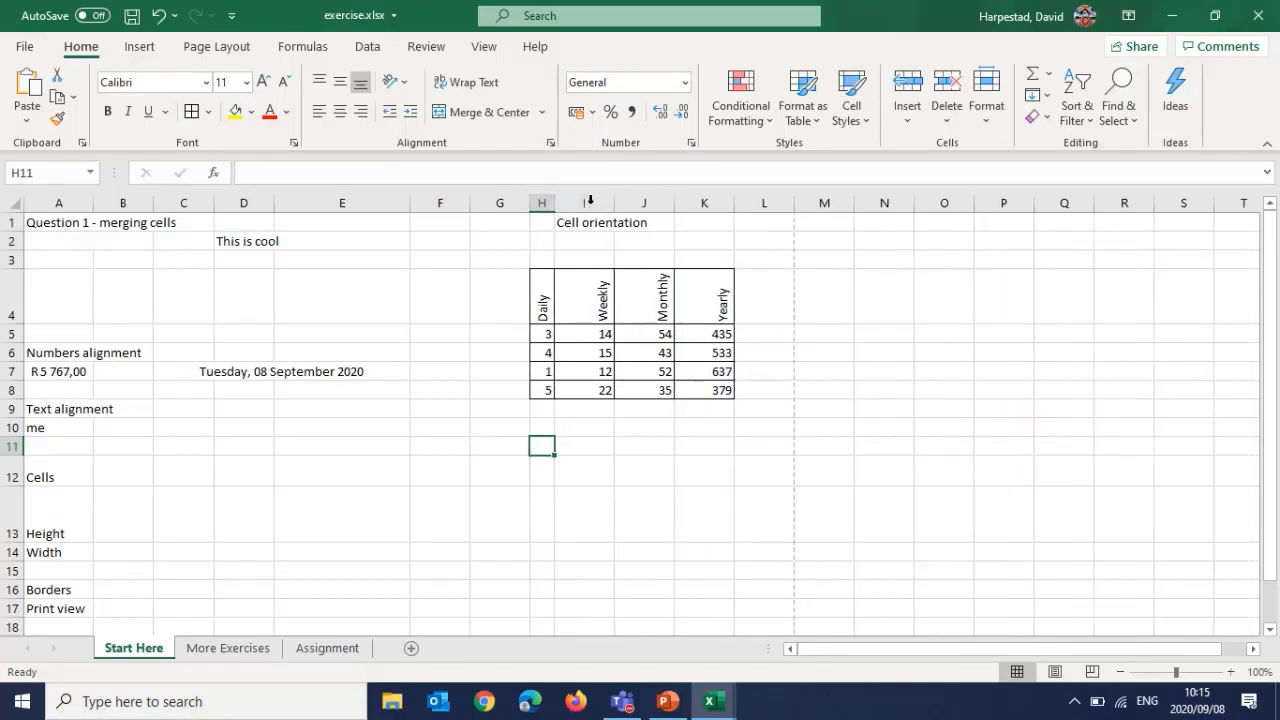
drag(614, 202, 653, 205)
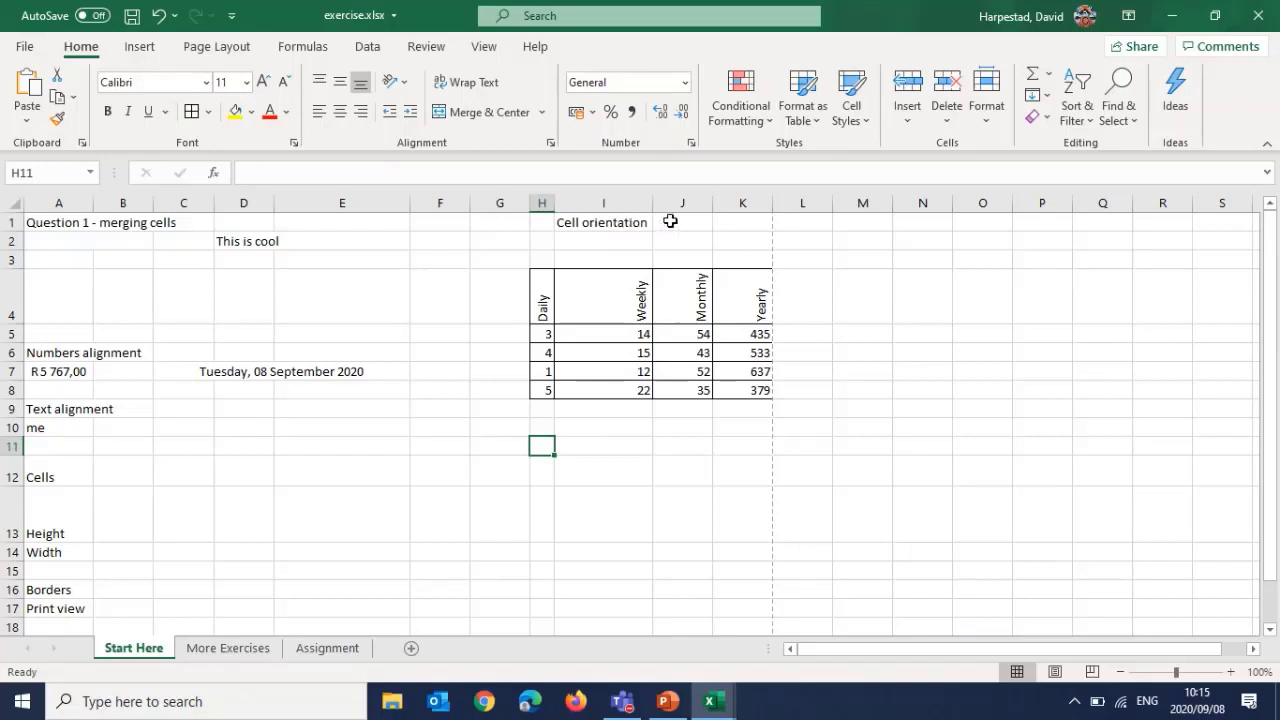
drag(710, 205, 710, 205)
double_click(710, 205)
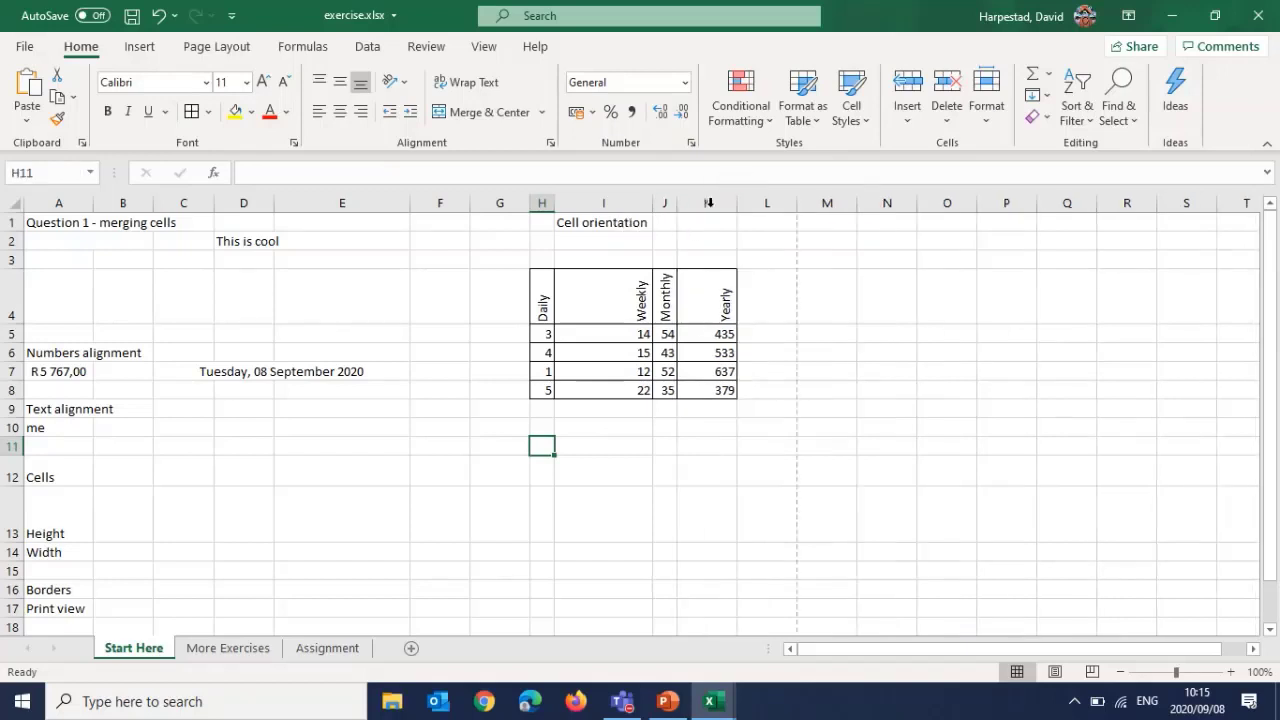
double_click(740, 207)
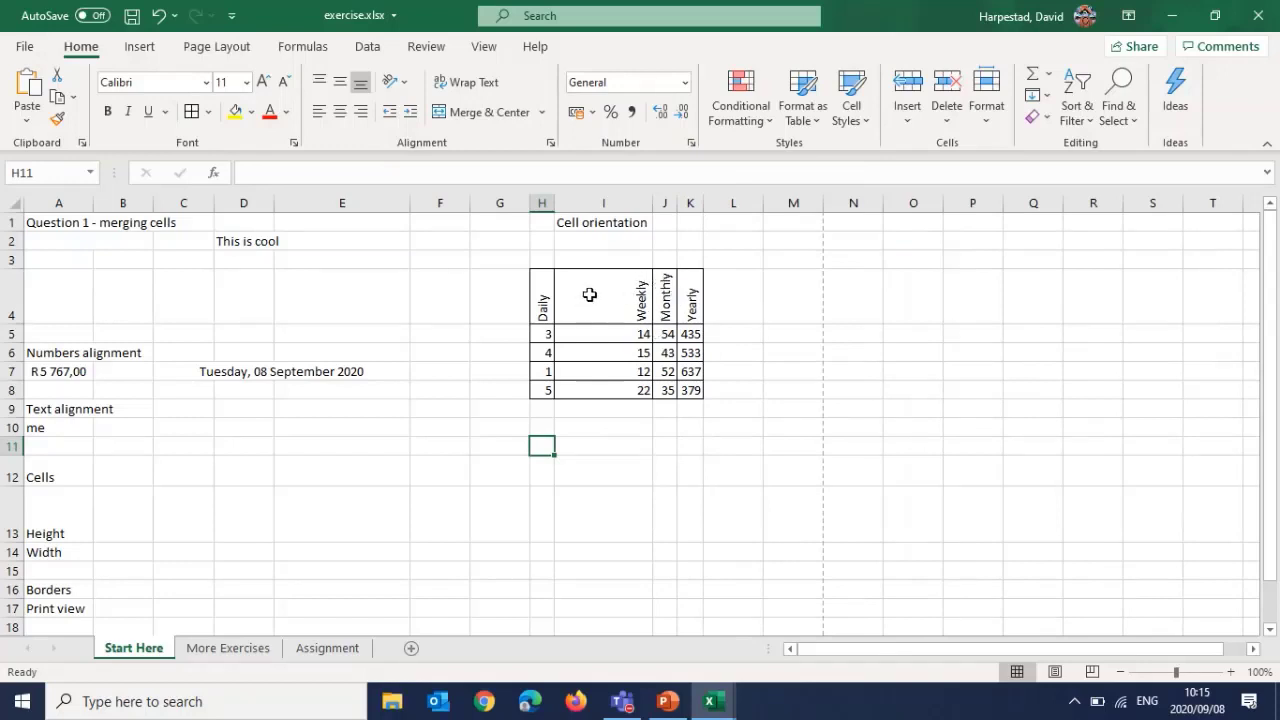
Merge and center the Cell orientation heading across H1:K1 and AutoFit column I
drag(551, 223, 689, 220)
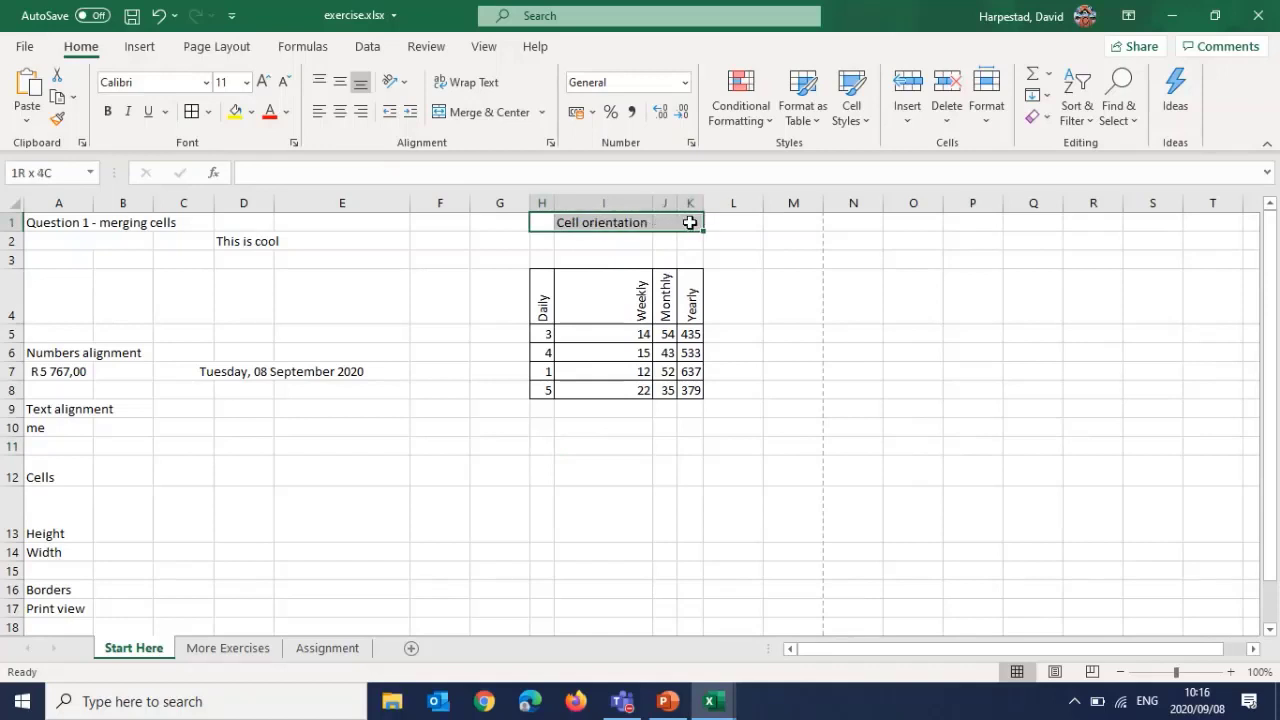
click(482, 112)
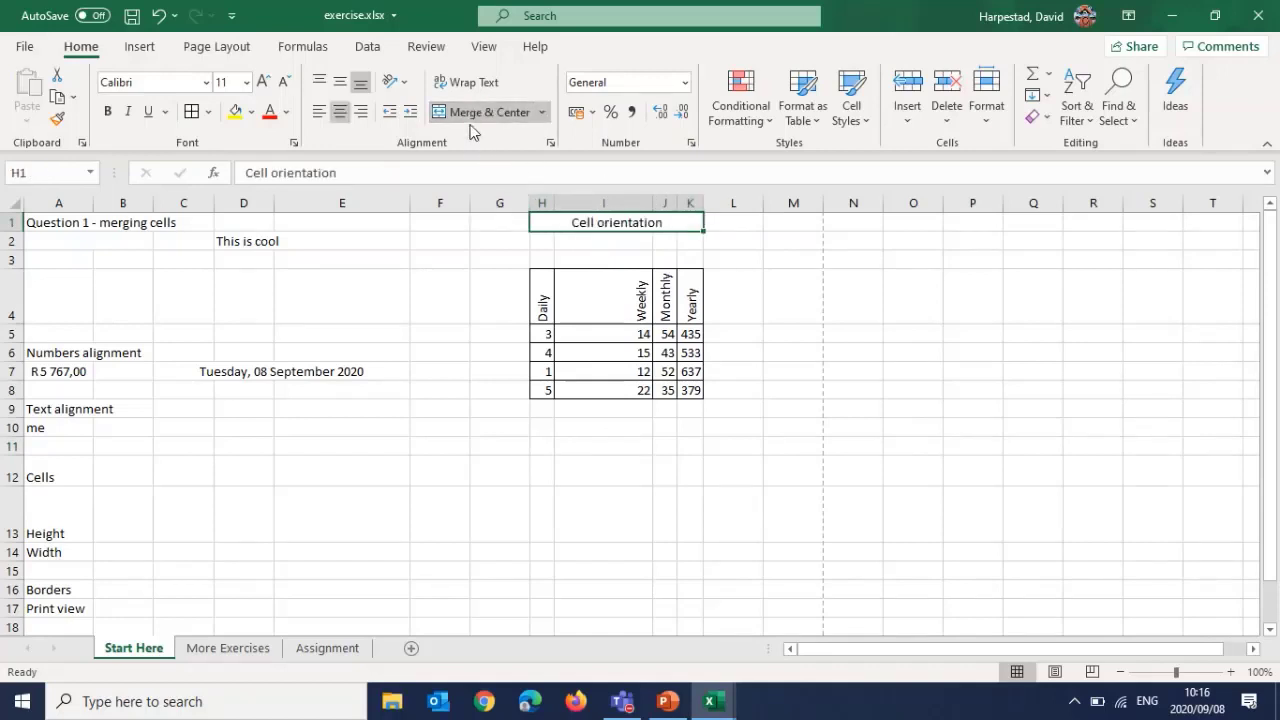
double_click(653, 199)
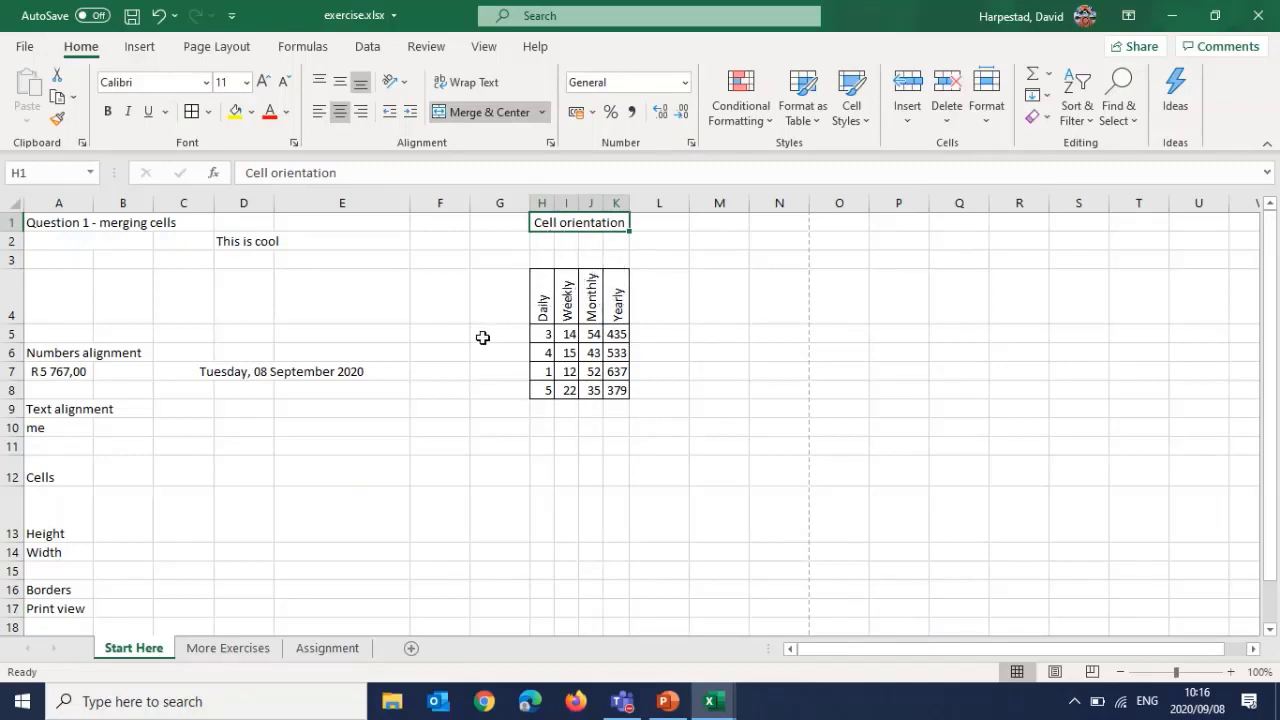
Check the narrowed table in the print preview, set the page orientation to Portrait, and return to the sheet
click(22, 48)
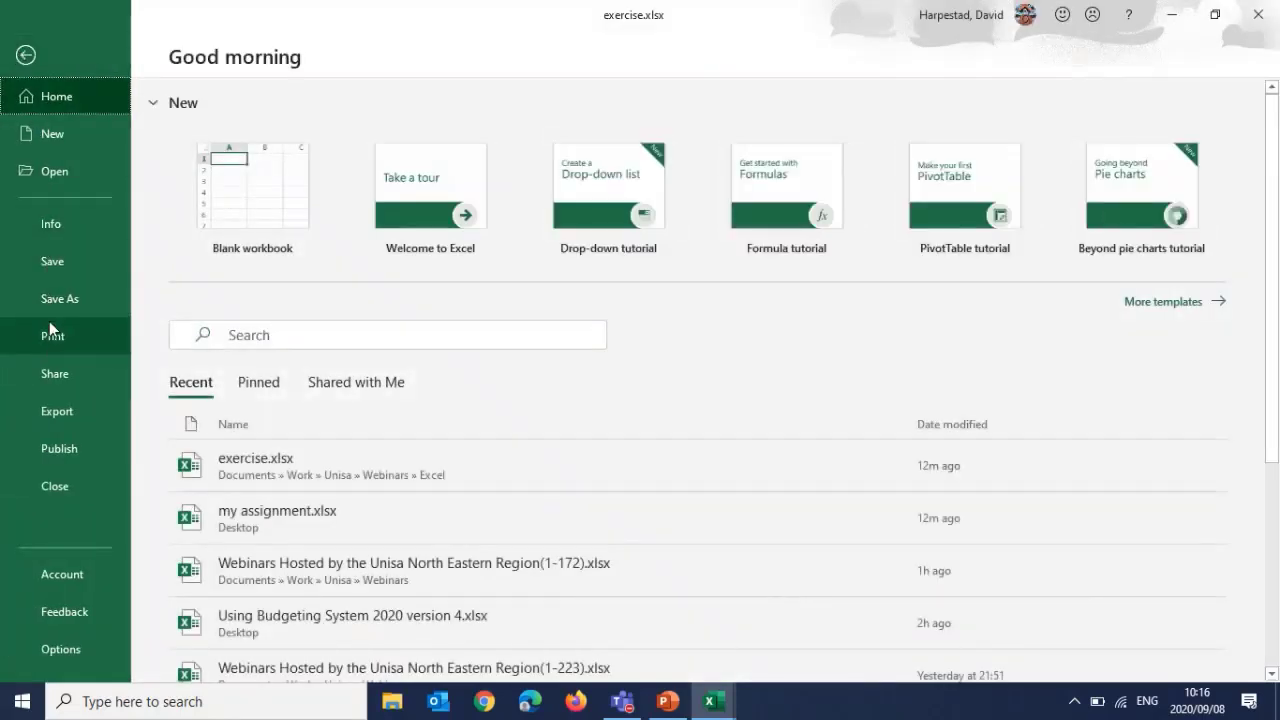
click(52, 338)
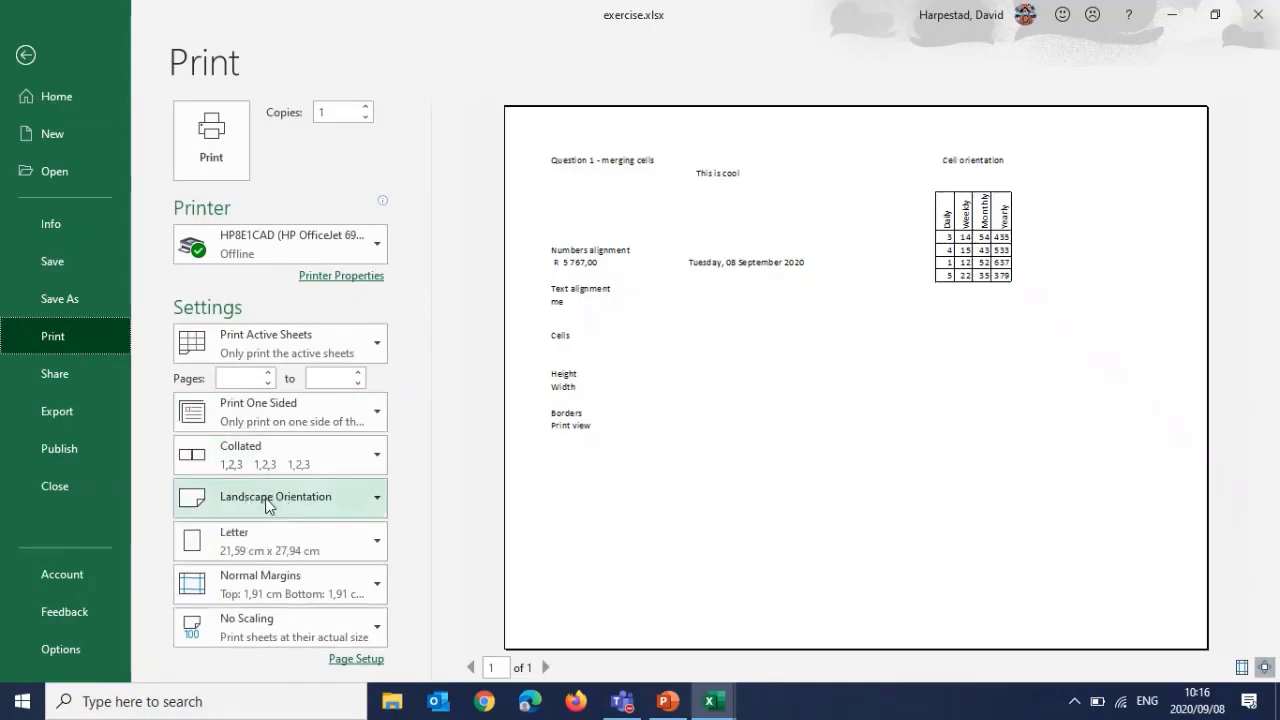
click(270, 493)
click(267, 541)
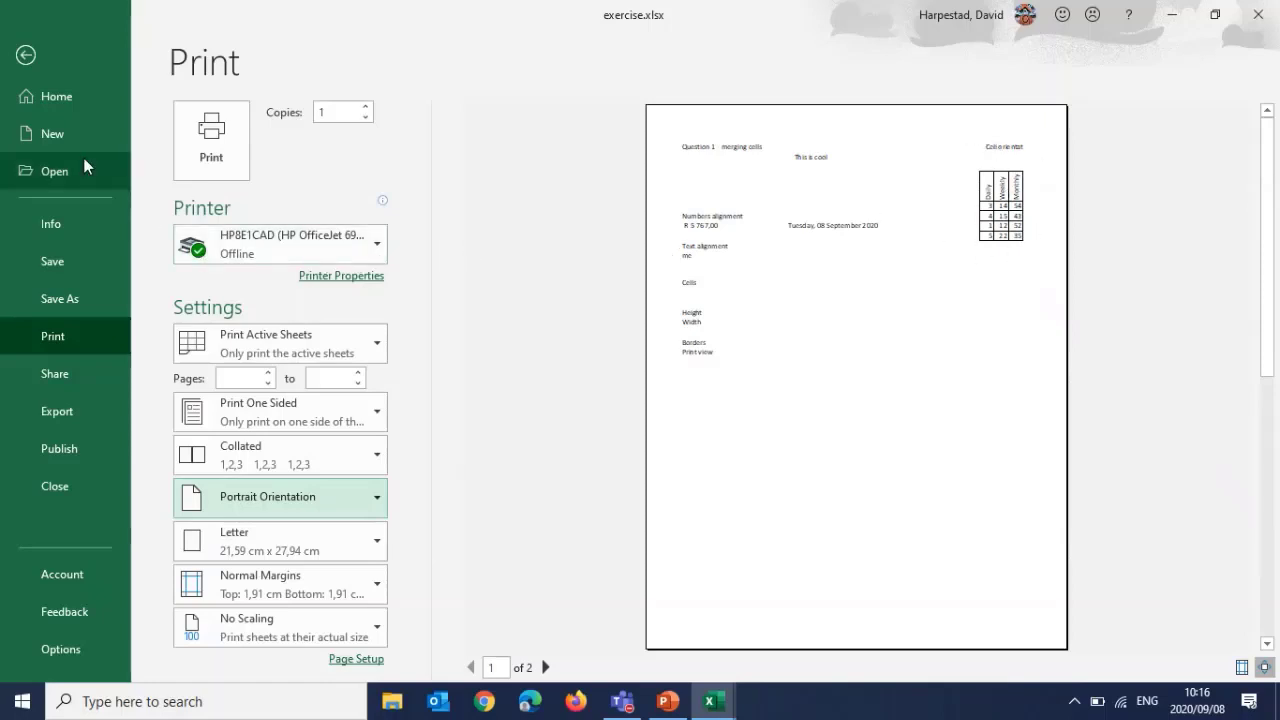
click(36, 57)
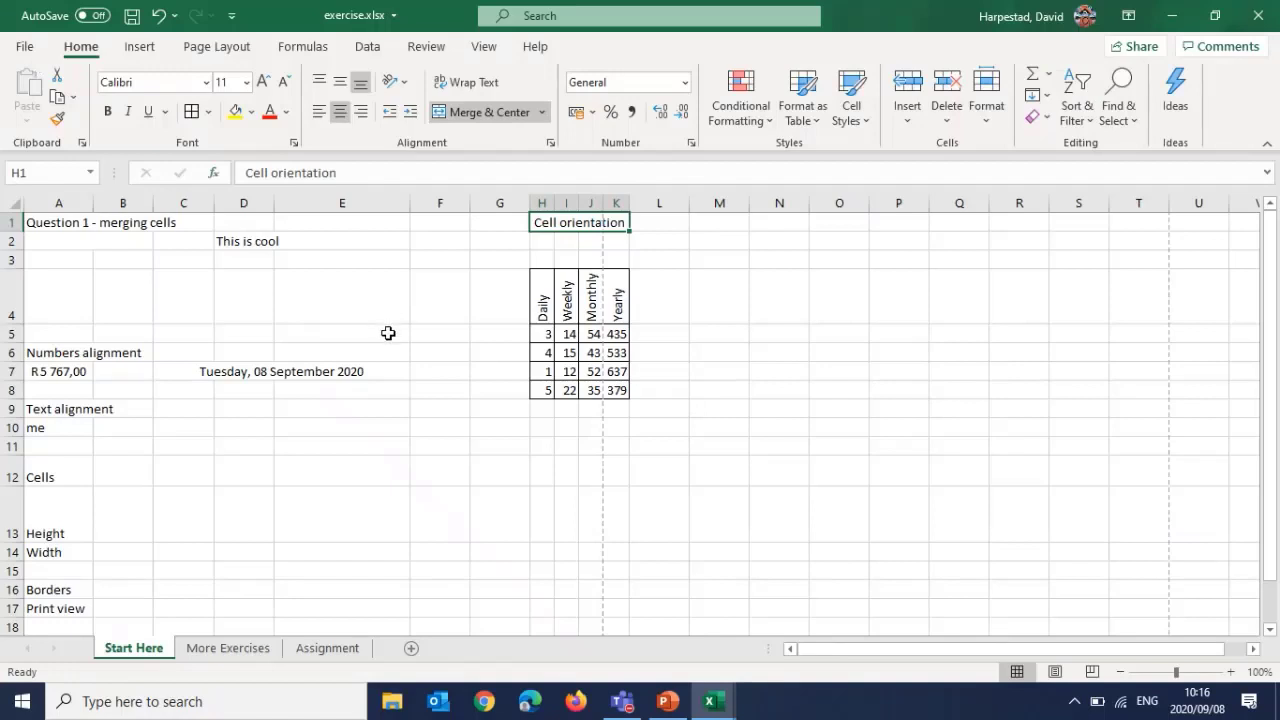
Delete the empty column F to move the table closer to the other data
click(441, 204)
right_click(441, 205)
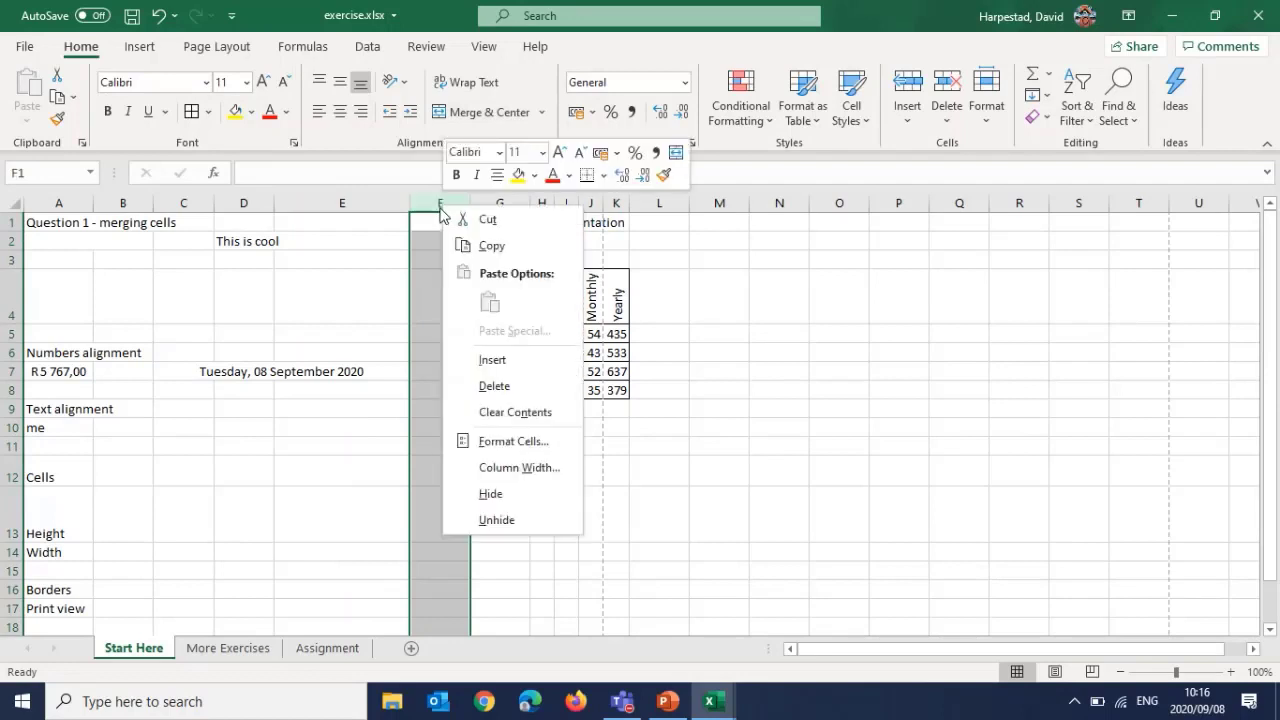
click(487, 387)
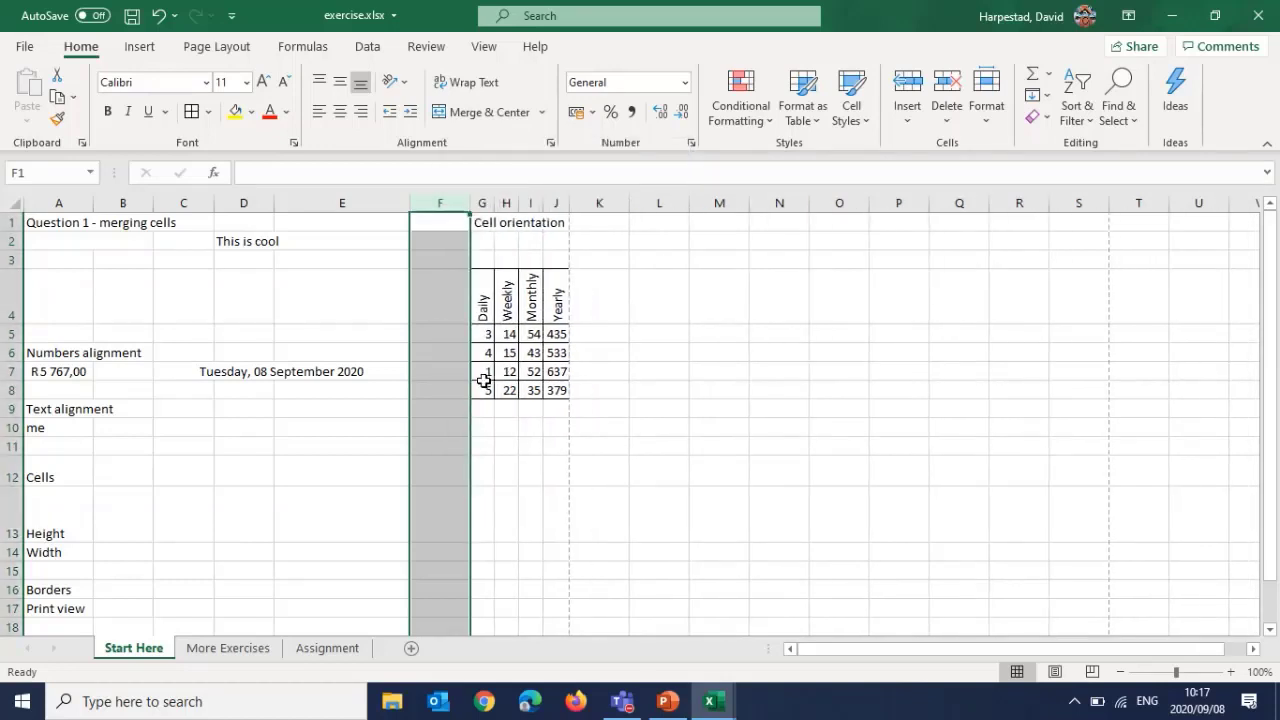
Check in the print preview whether the whole table fits on one portrait page, and return to the sheet
click(24, 46)
click(60, 335)
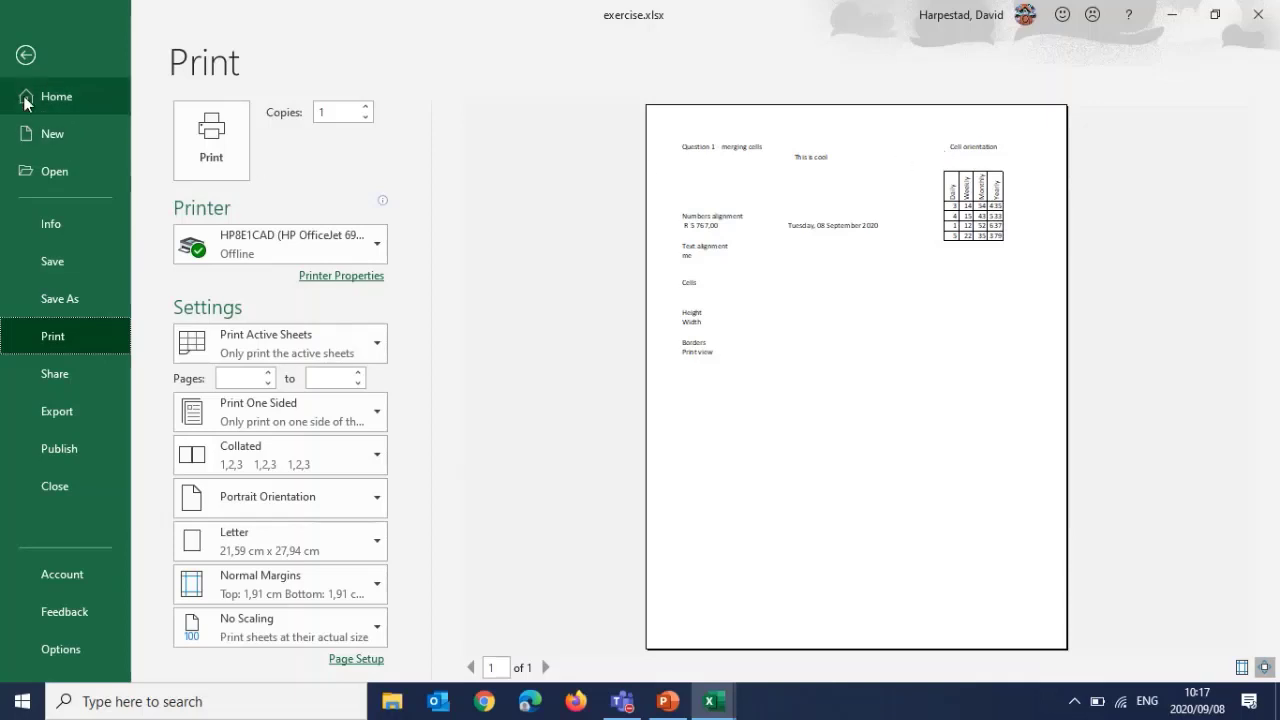
click(26, 58)
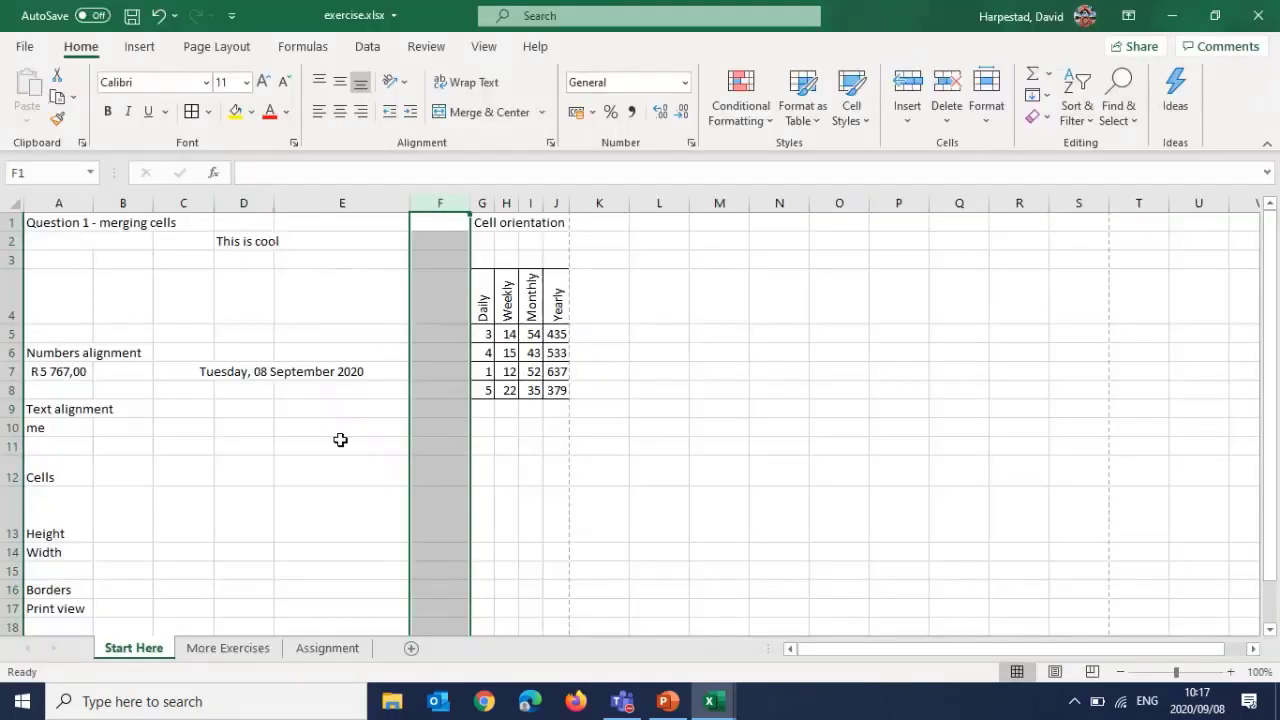
click(340, 442)
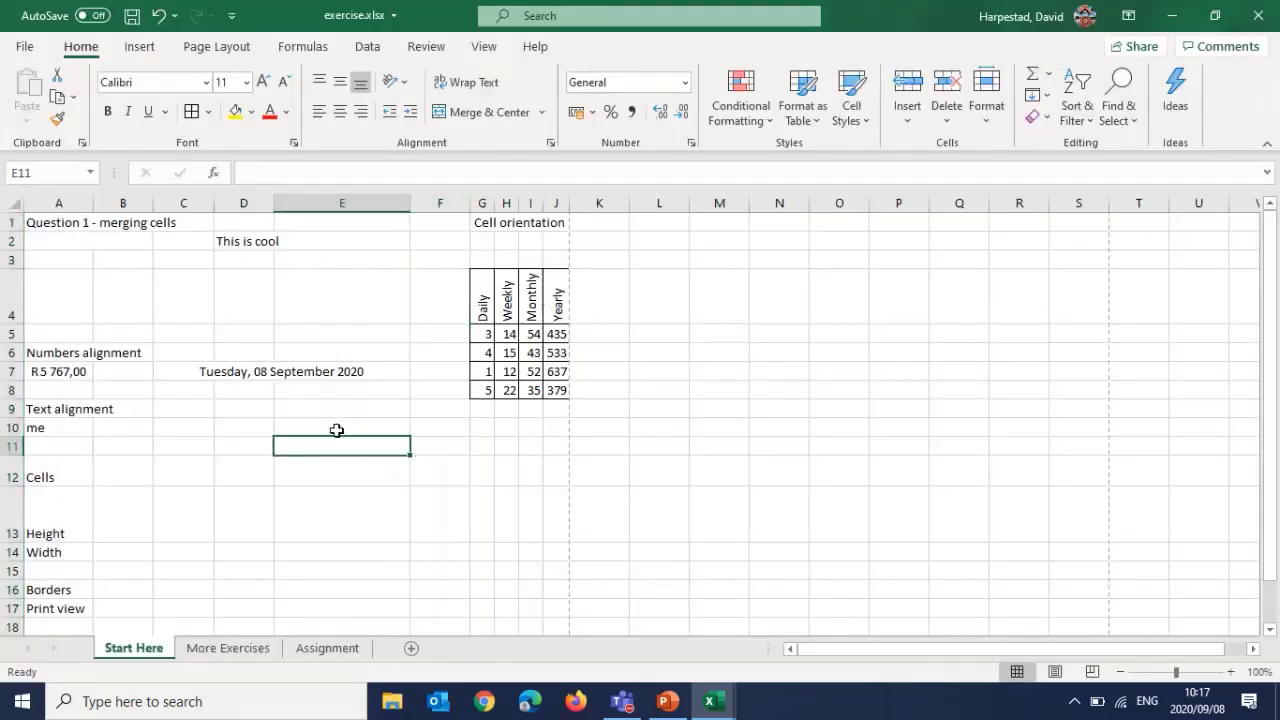
Look over the rest of the Start Here sheet and switch to the More Exercises worksheet
scroll(223, 529, down, 4)
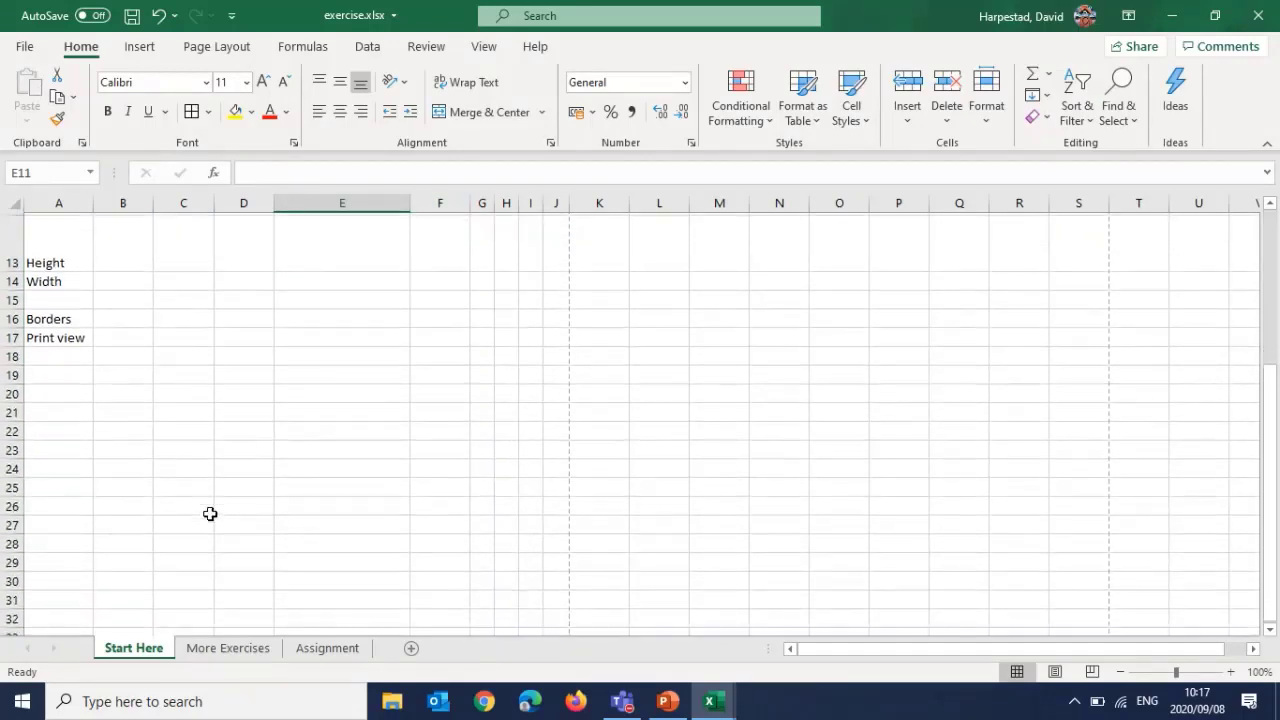
scroll(230, 627, up, 3)
click(229, 650)
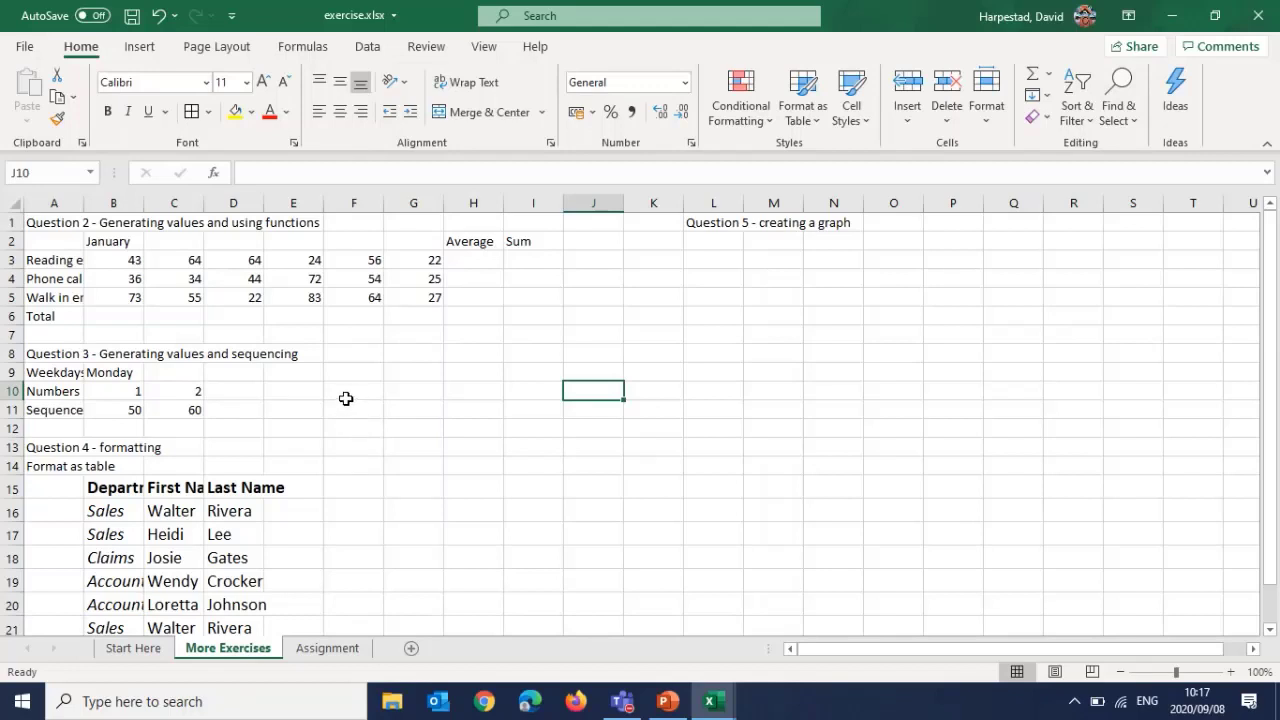
Autofit the width of column A so that the row labels are fully readable
click(47, 265)
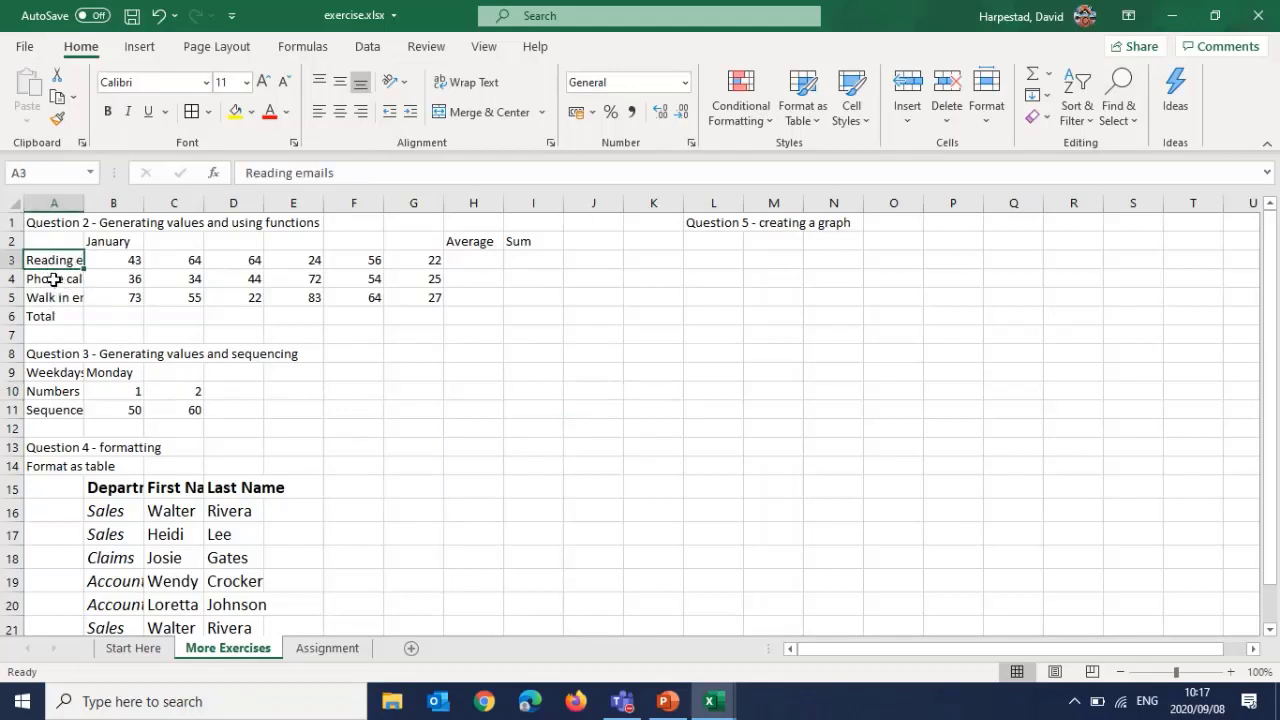
click(53, 279)
click(46, 297)
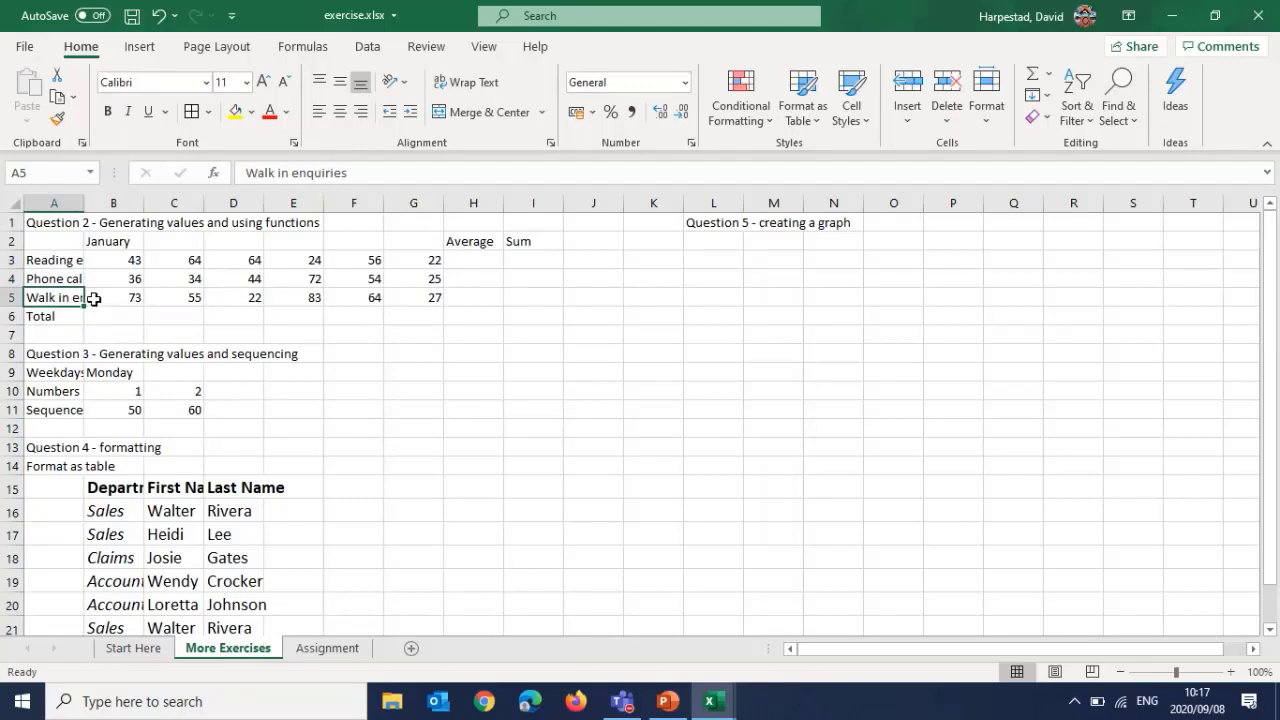
double_click(85, 204)
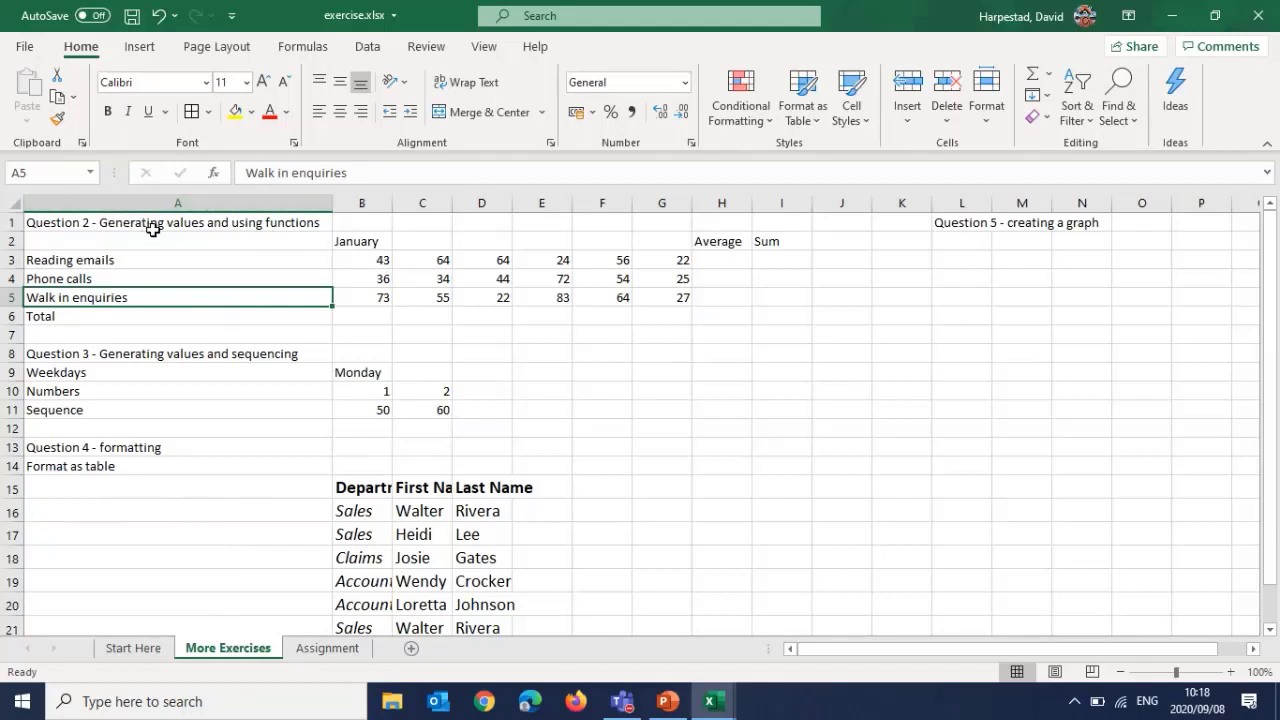
Fill the month series from January in B2 across to June in G2
click(355, 237)
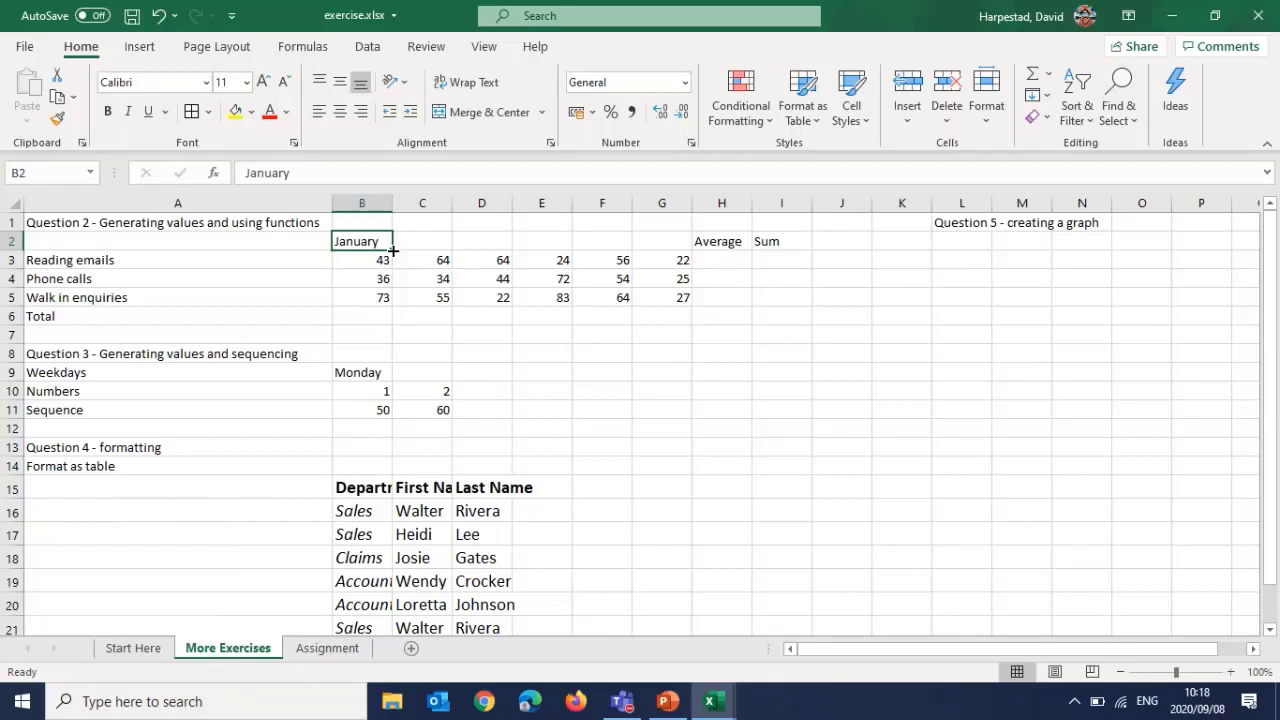
drag(393, 251, 663, 254)
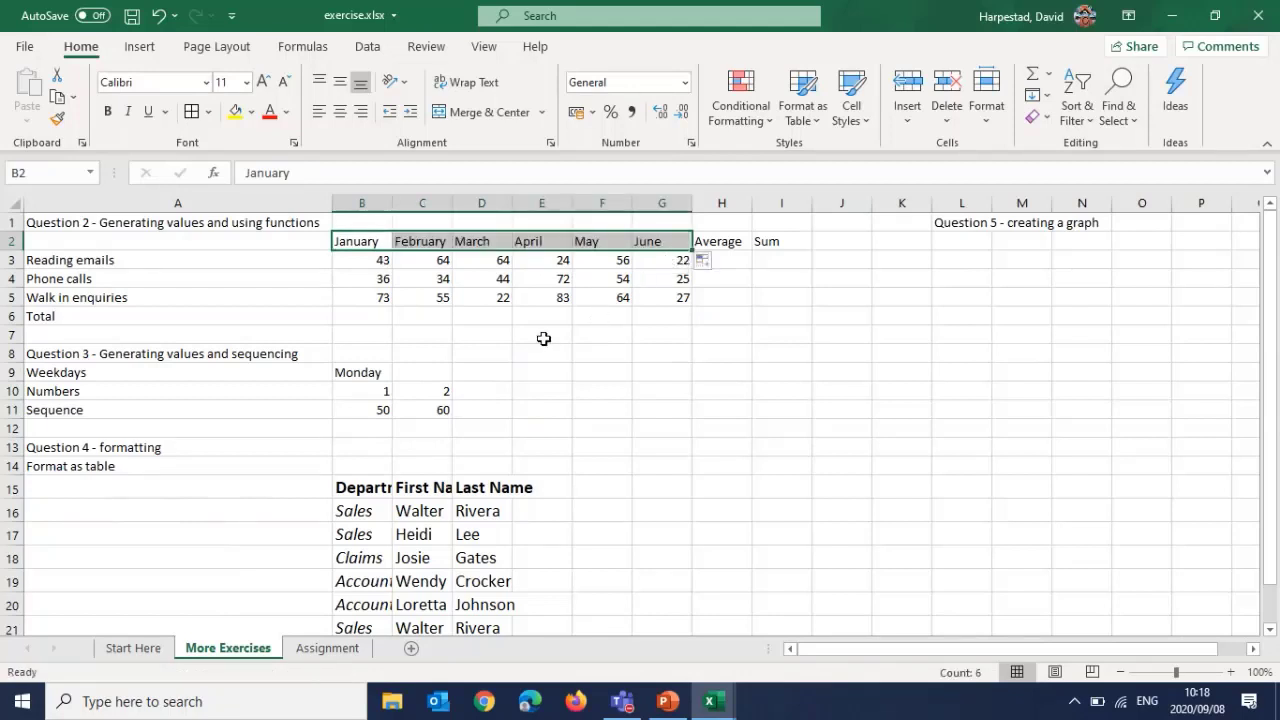
click(504, 336)
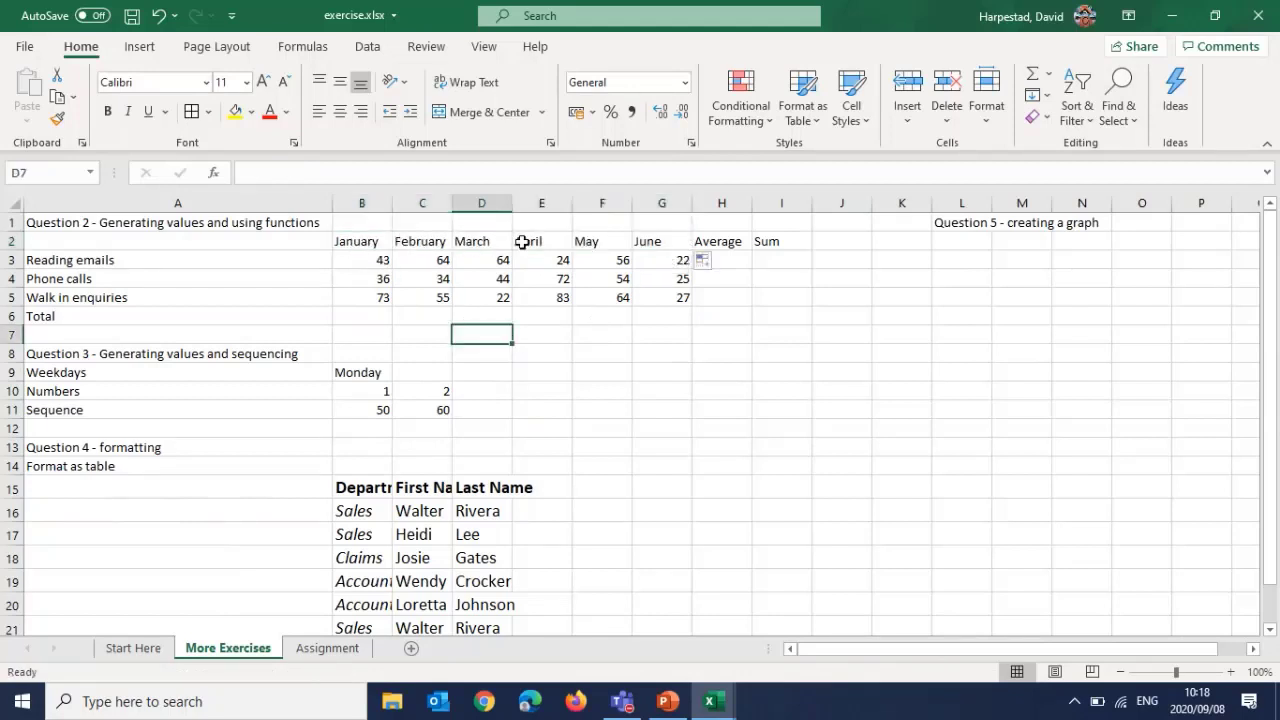
click(622, 355)
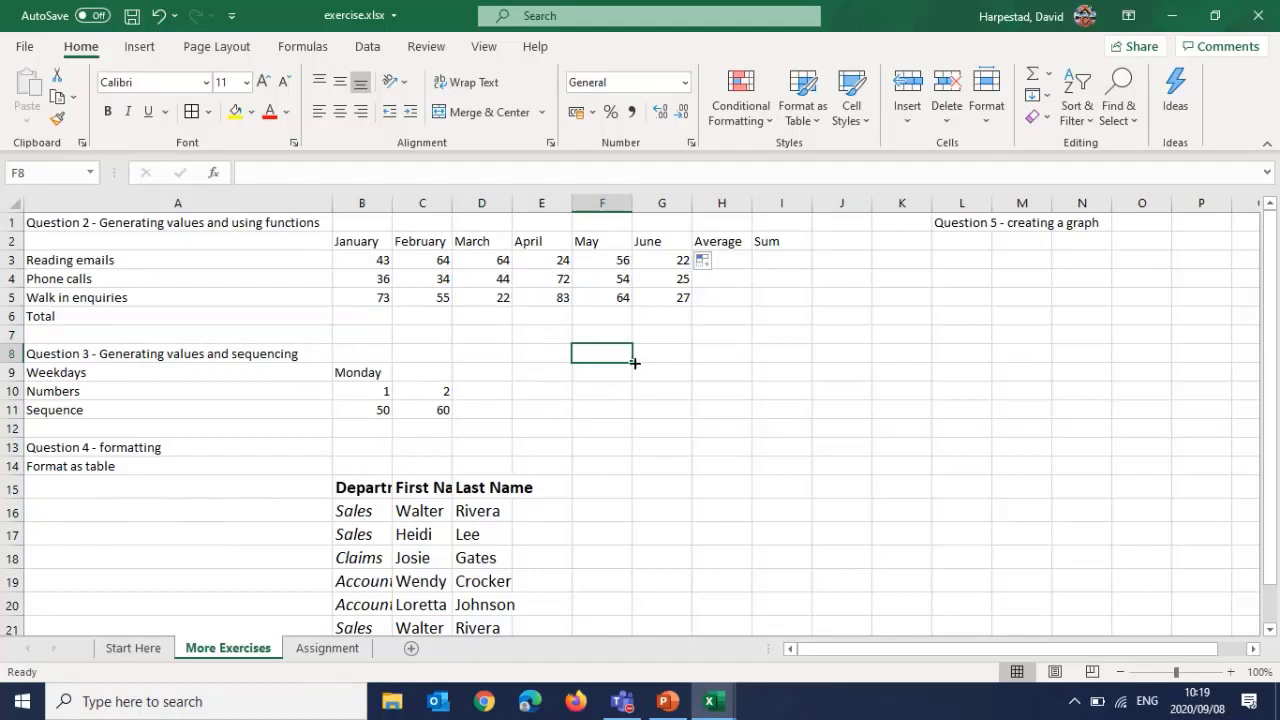
Calculate the average of B3:G3 for Reading emails in cell H3 with the AVERAGE function
click(733, 261)
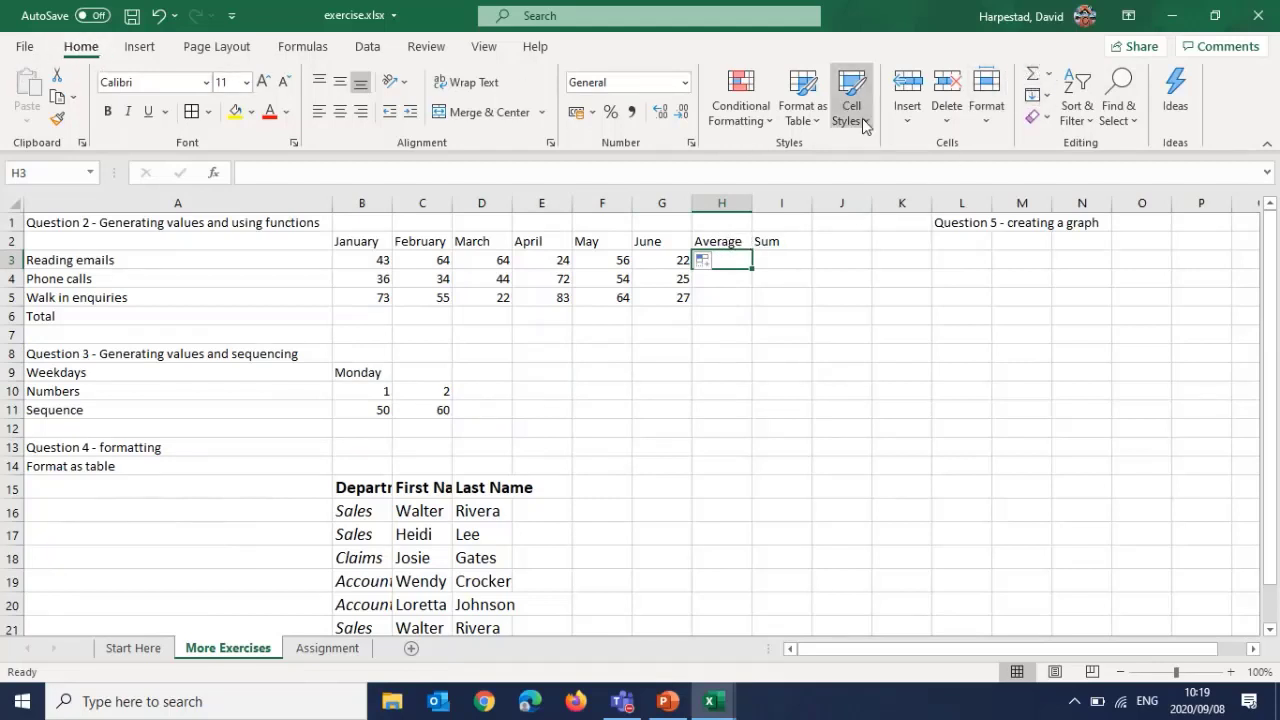
click(1049, 74)
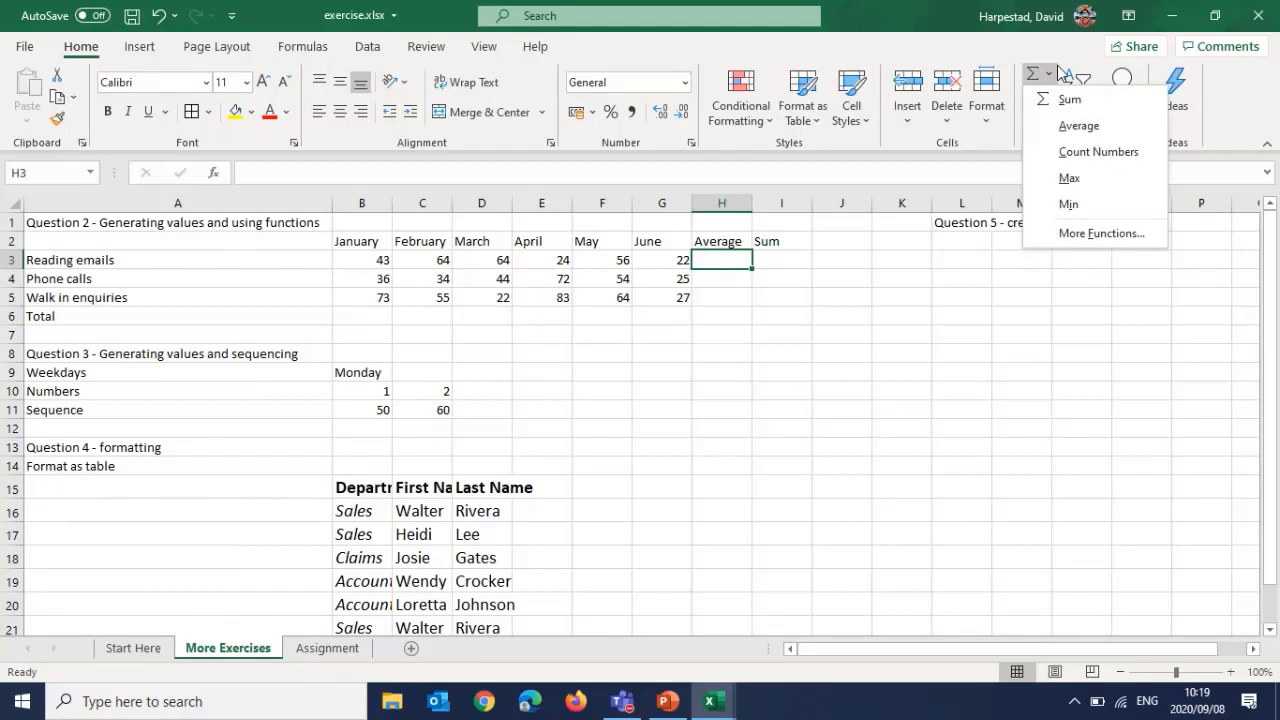
click(1075, 130)
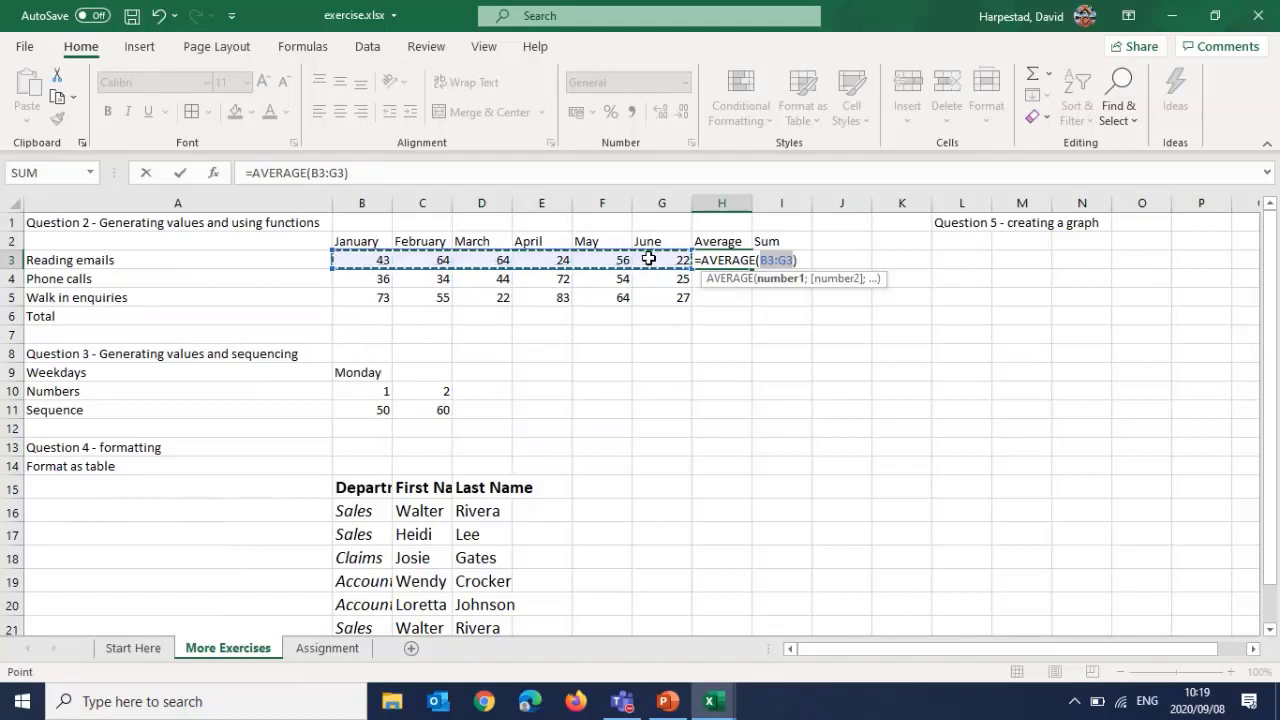
key(Return)
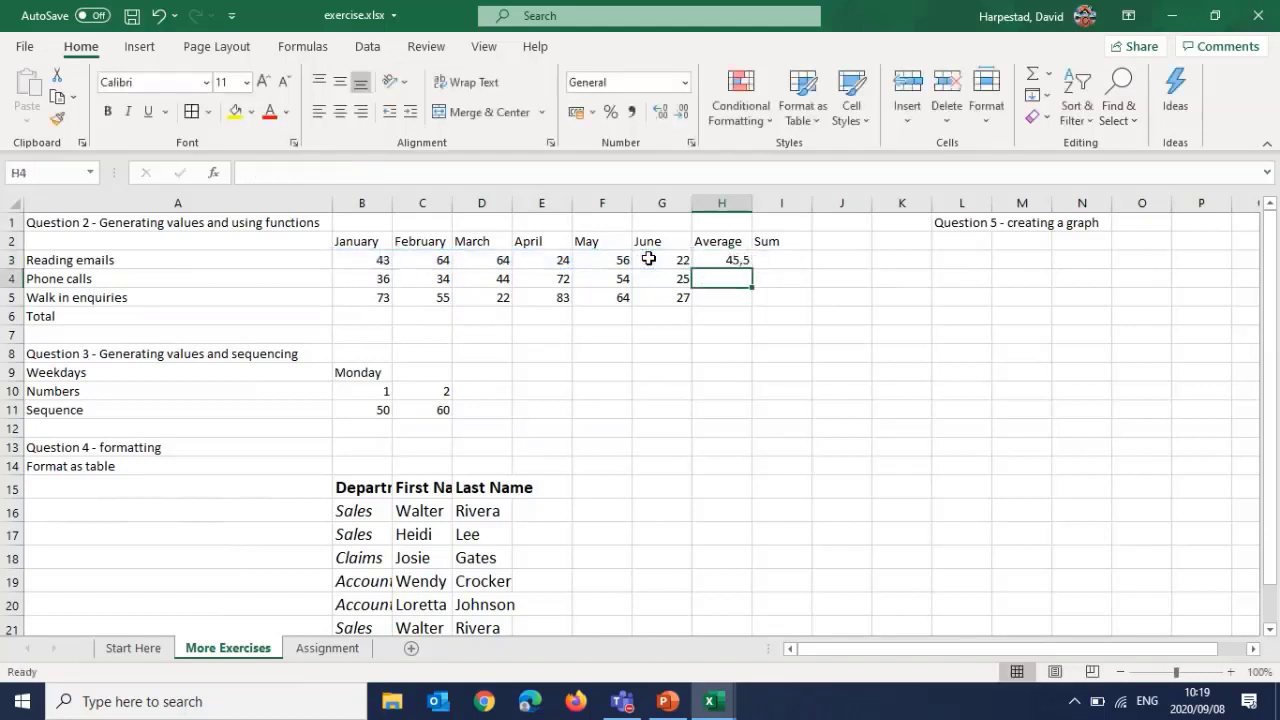
Copy the average formula from H3 down through H5 for Phone calls and Walk in enquiries
click(711, 259)
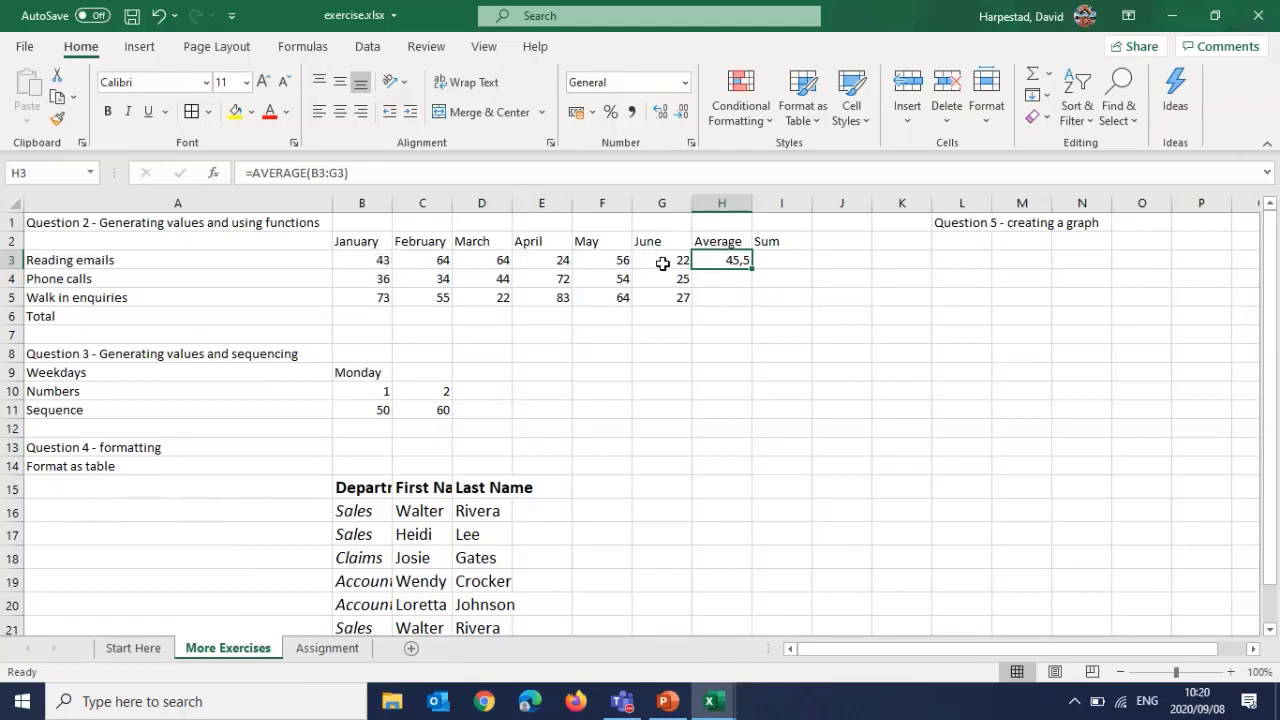
click(706, 278)
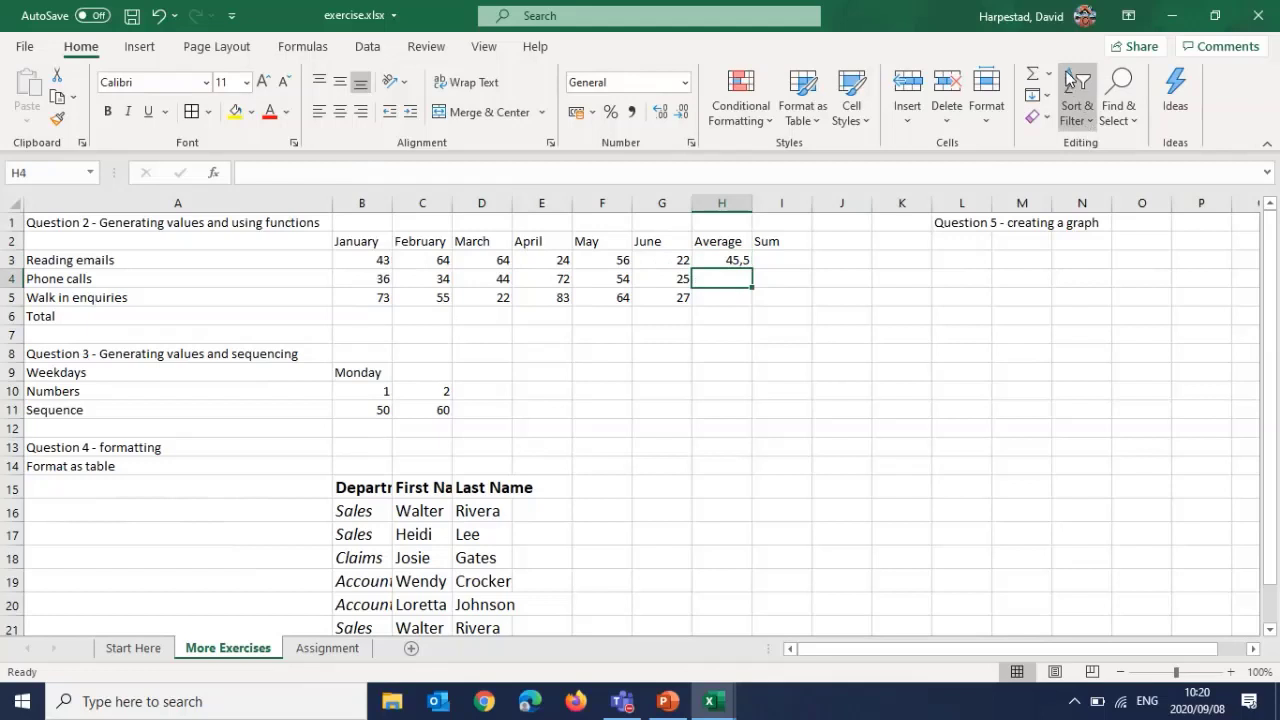
click(725, 261)
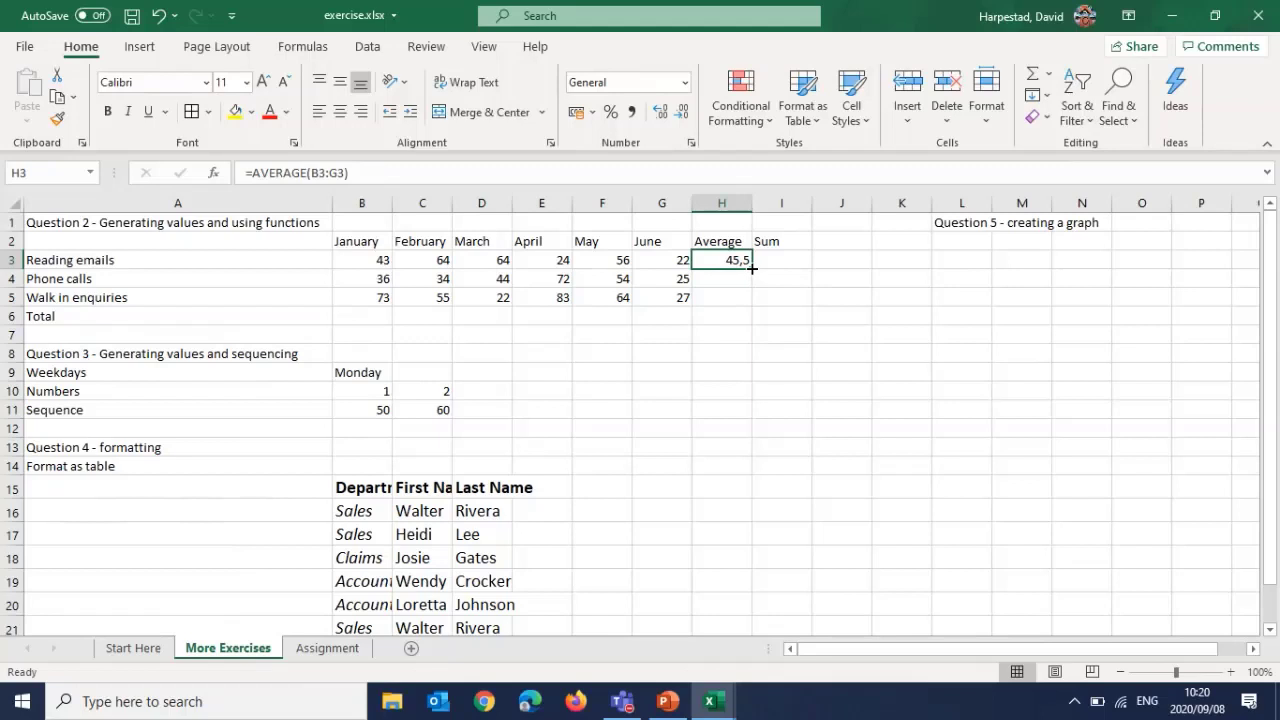
drag(752, 268, 752, 304)
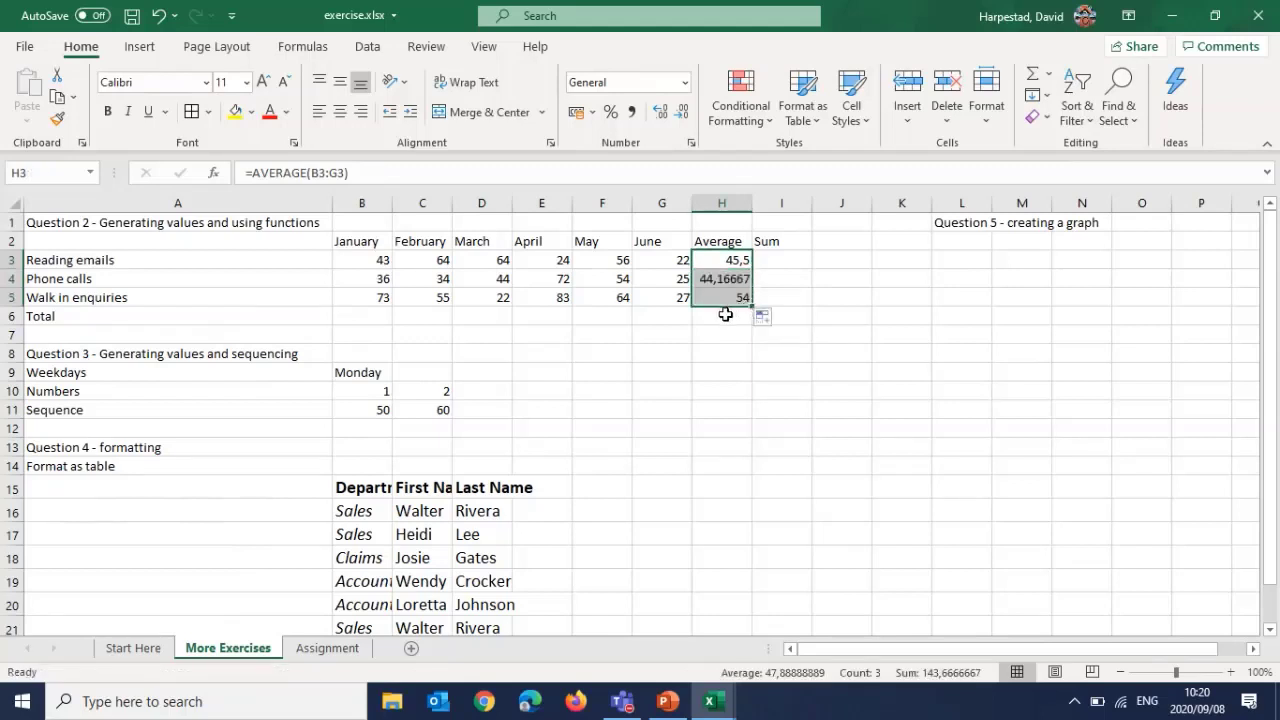
Format the averages for Phone calls and Walk in enquiries in H4 and H5 to one decimal place
click(721, 278)
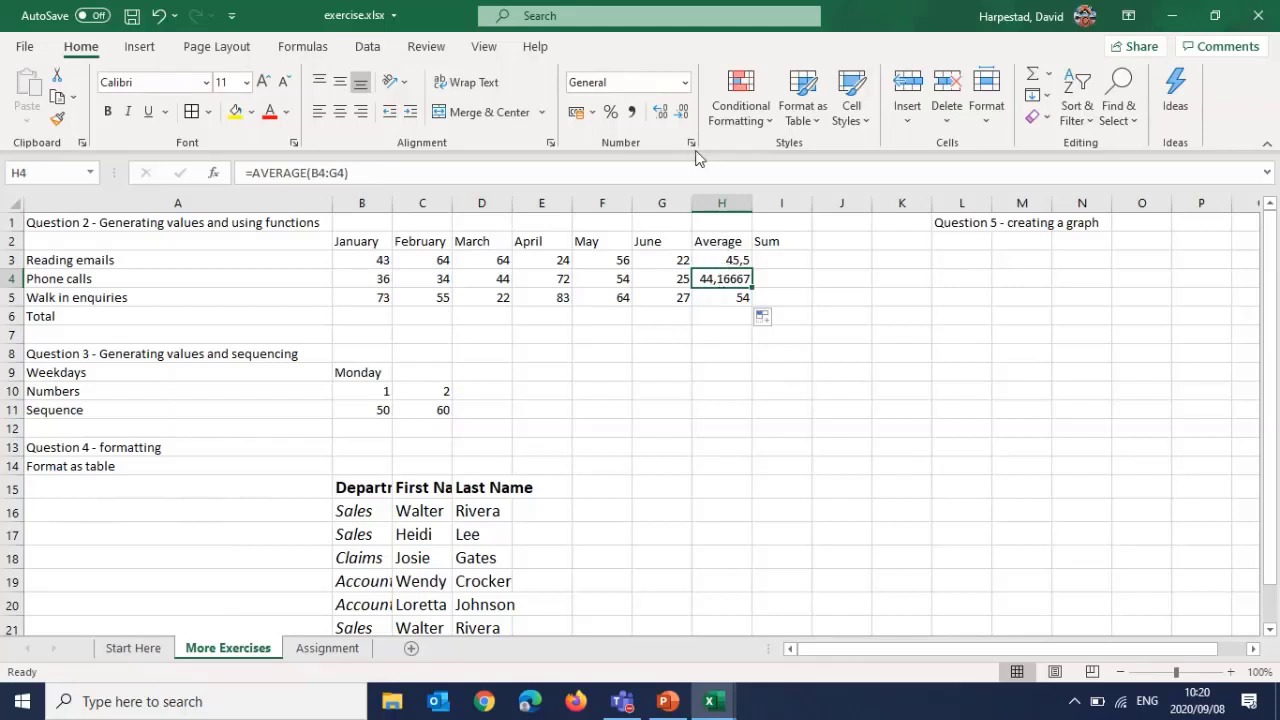
click(682, 112)
click(682, 112)
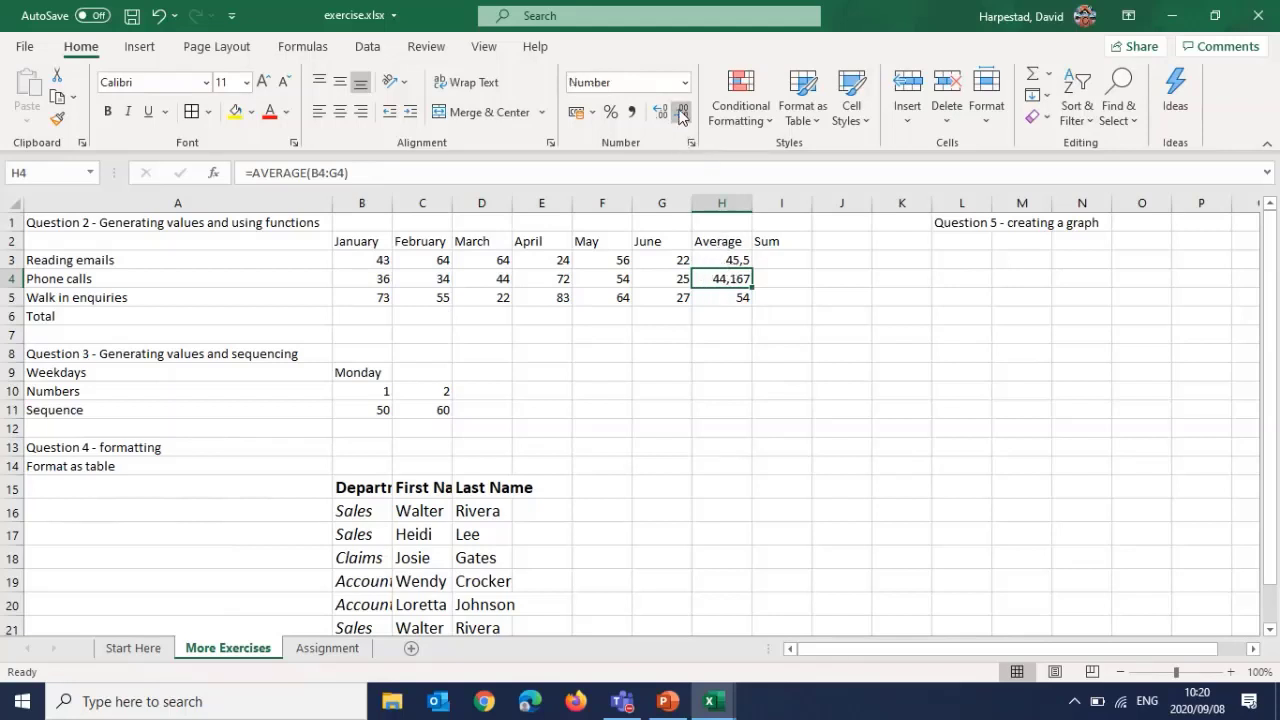
click(682, 112)
click(682, 112)
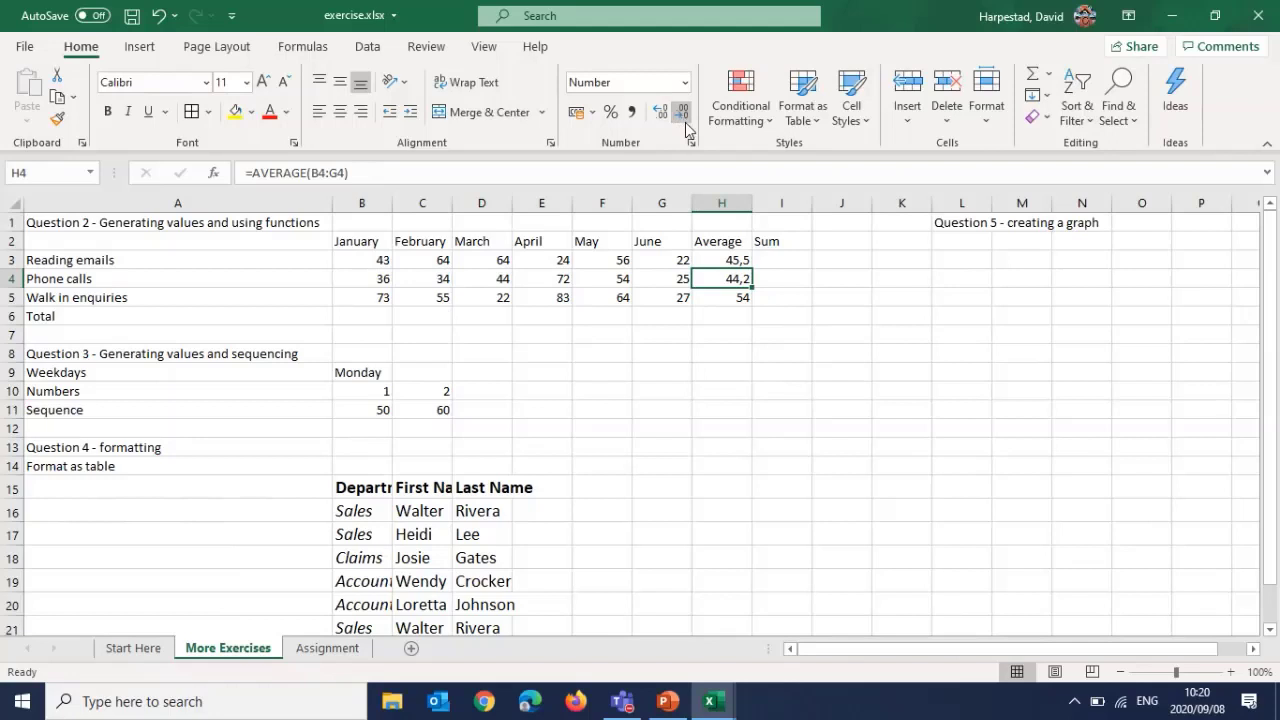
click(724, 294)
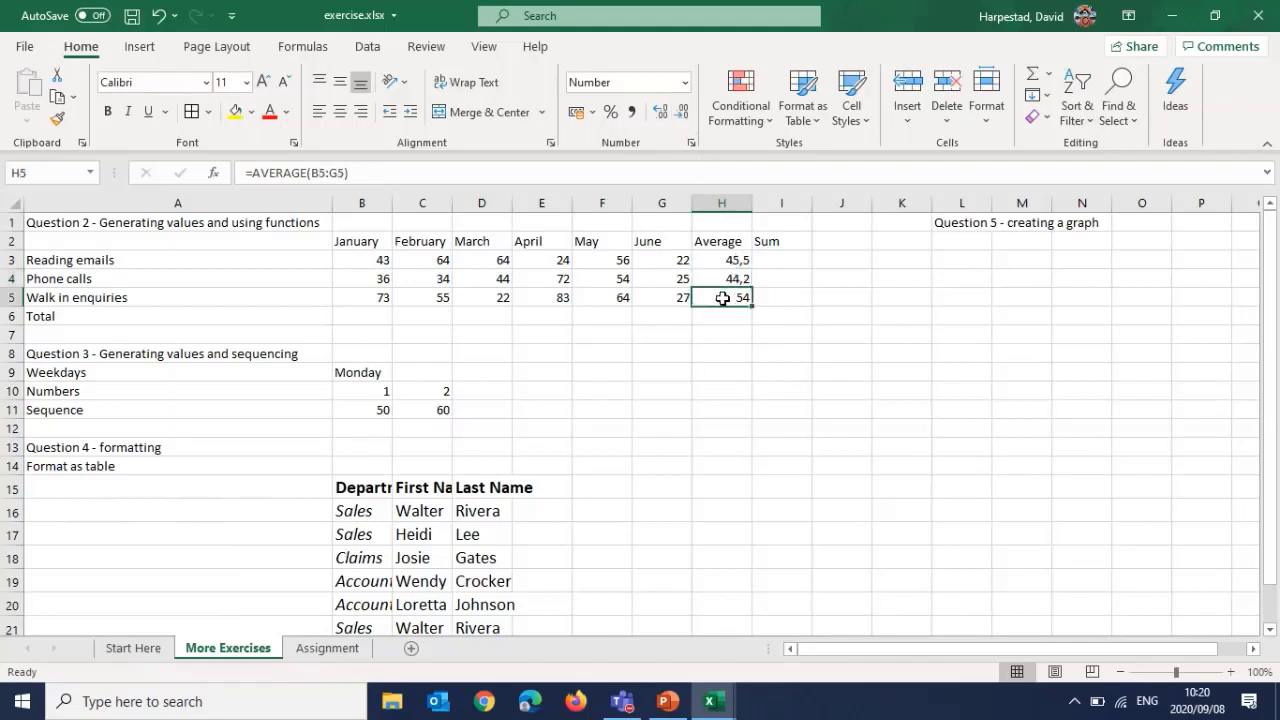
click(664, 116)
click(664, 116)
click(684, 114)
click(724, 337)
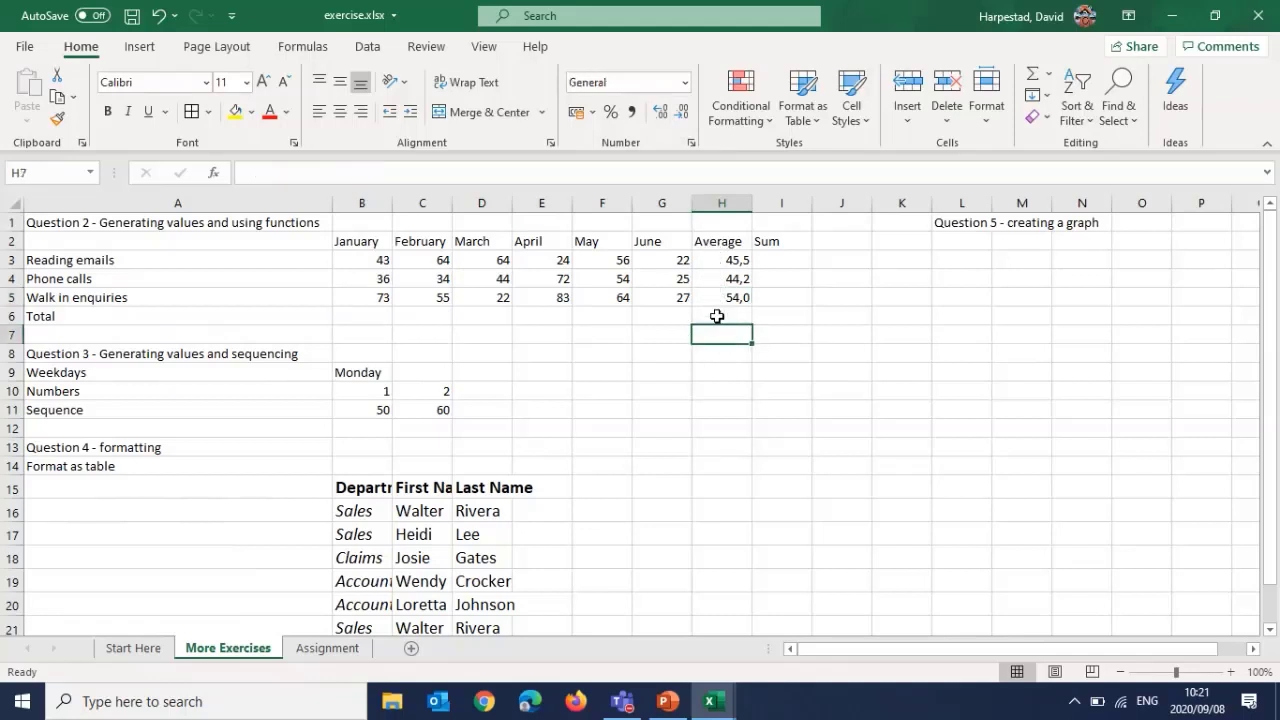
Insert the SUM function from the Most Recently Used category into cell I3 for Reading emails
click(776, 260)
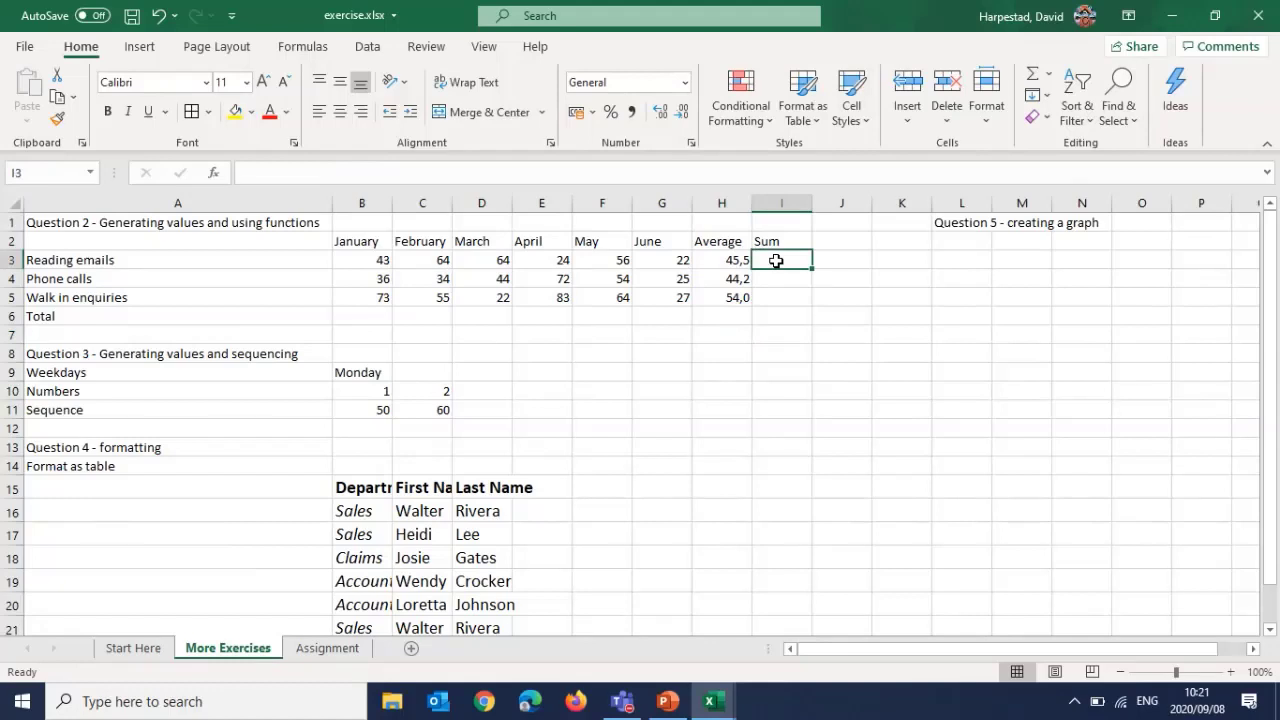
click(216, 177)
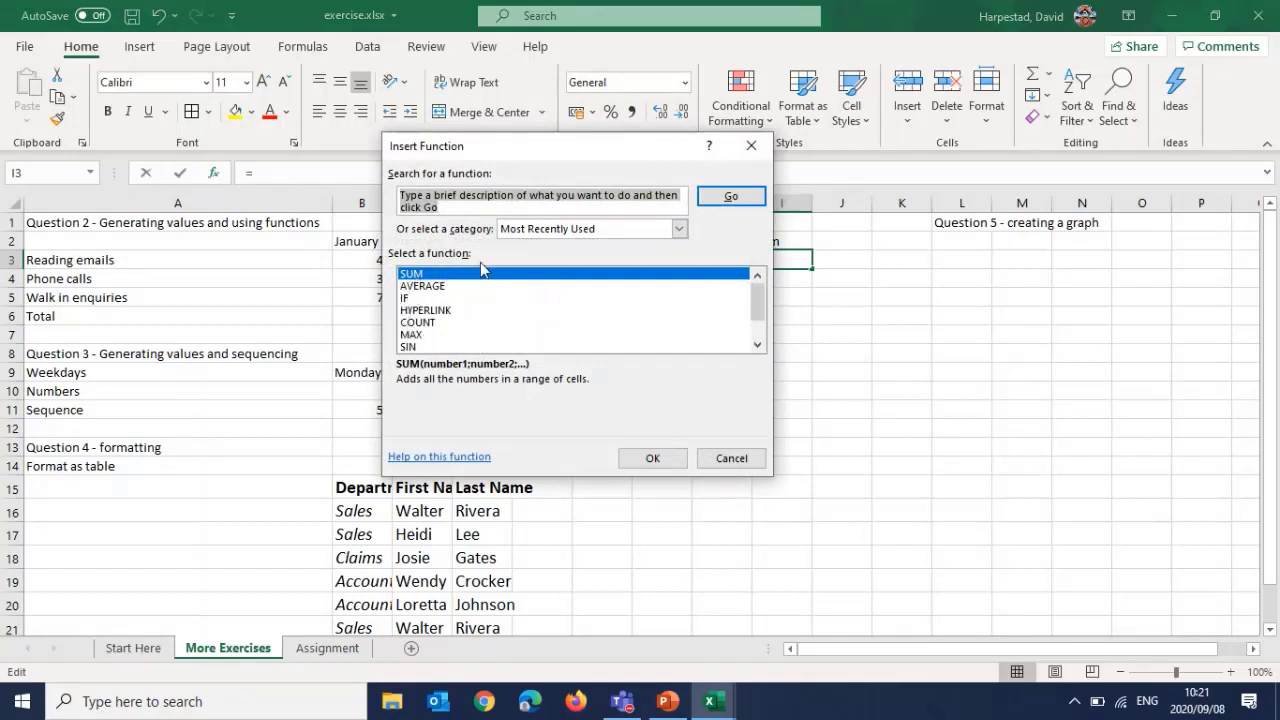
click(678, 231)
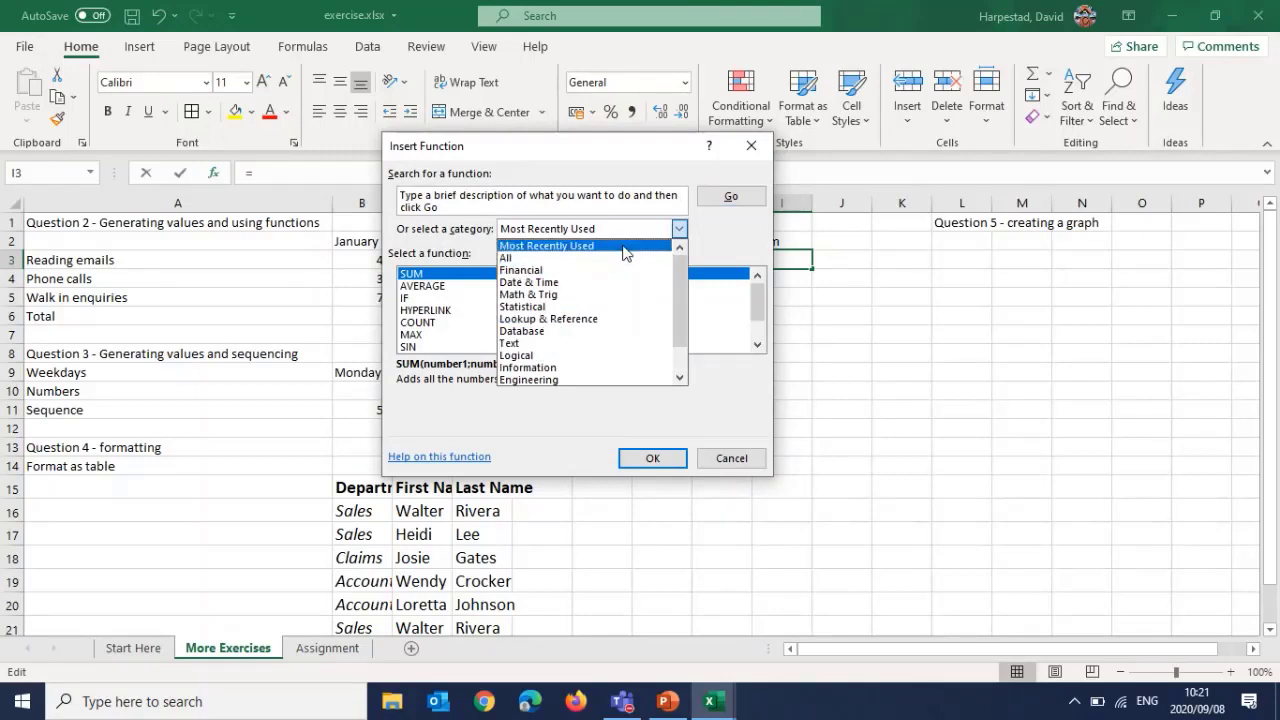
click(618, 246)
drag(565, 150, 563, 331)
drag(646, 333, 676, 333)
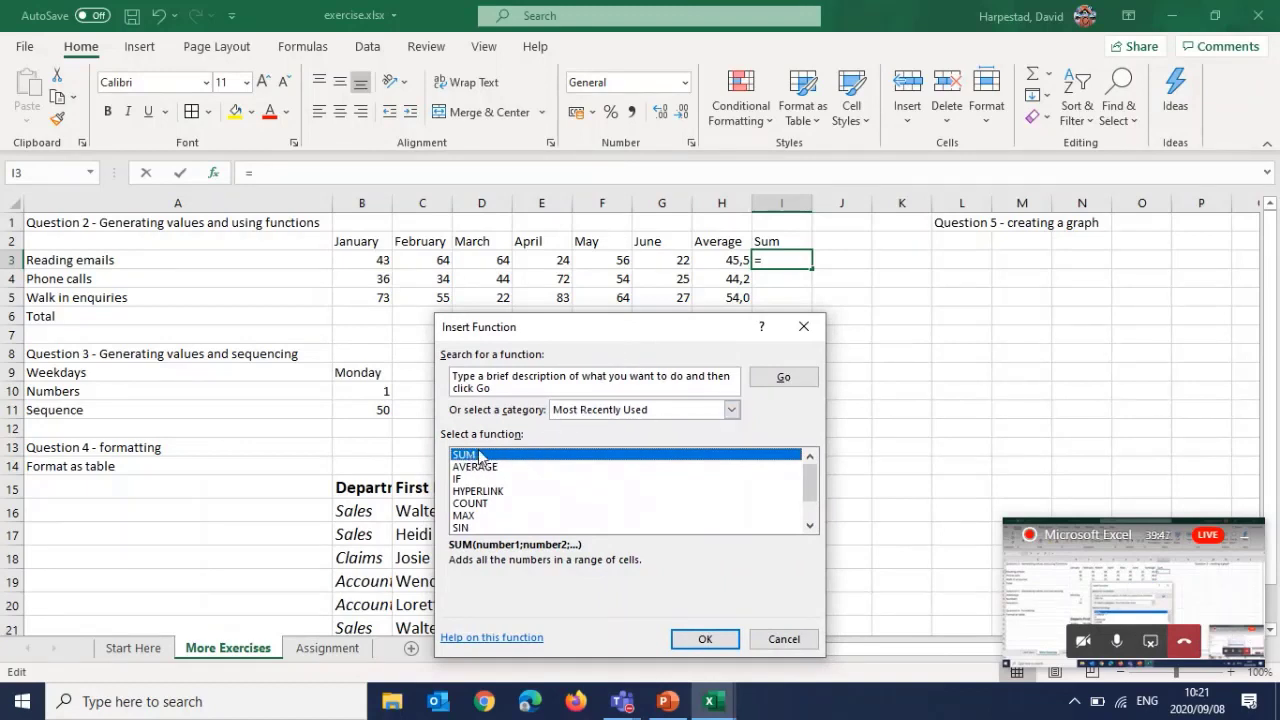
click(705, 640)
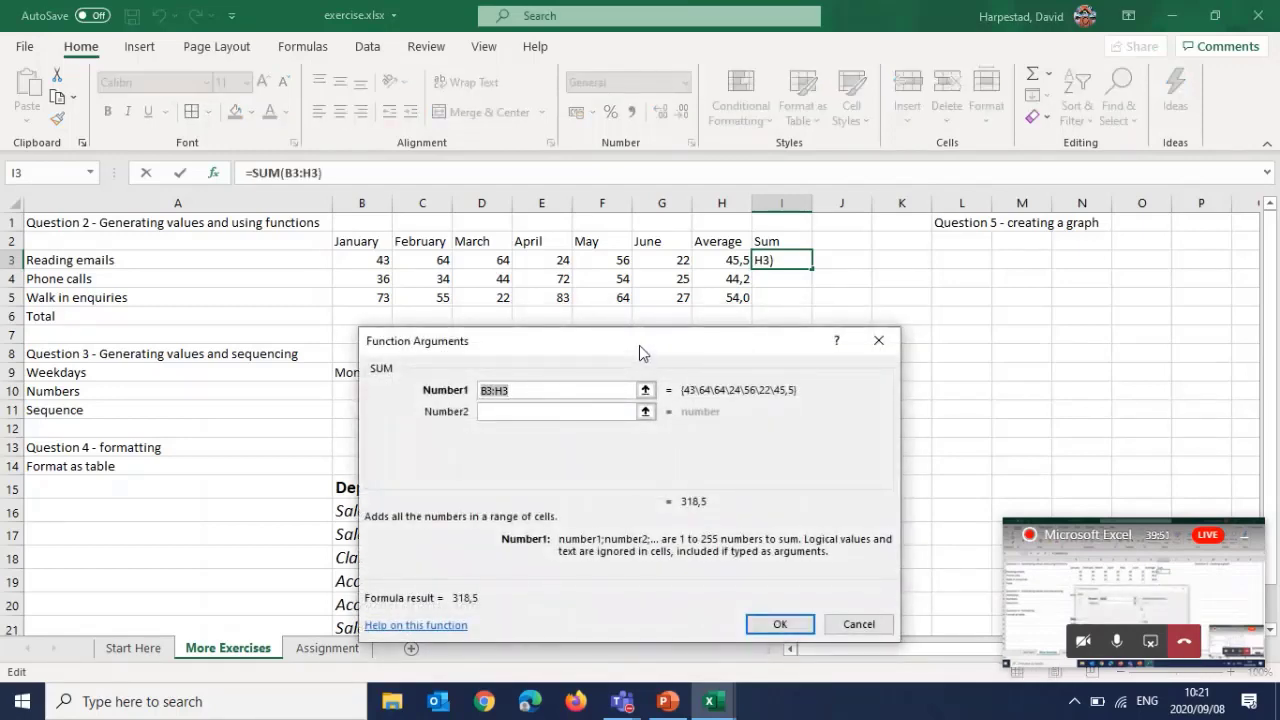
Set the SUM function's Number1 argument to the monthly values B3:G3, leaving out the average, and accept it
drag(639, 345, 624, 340)
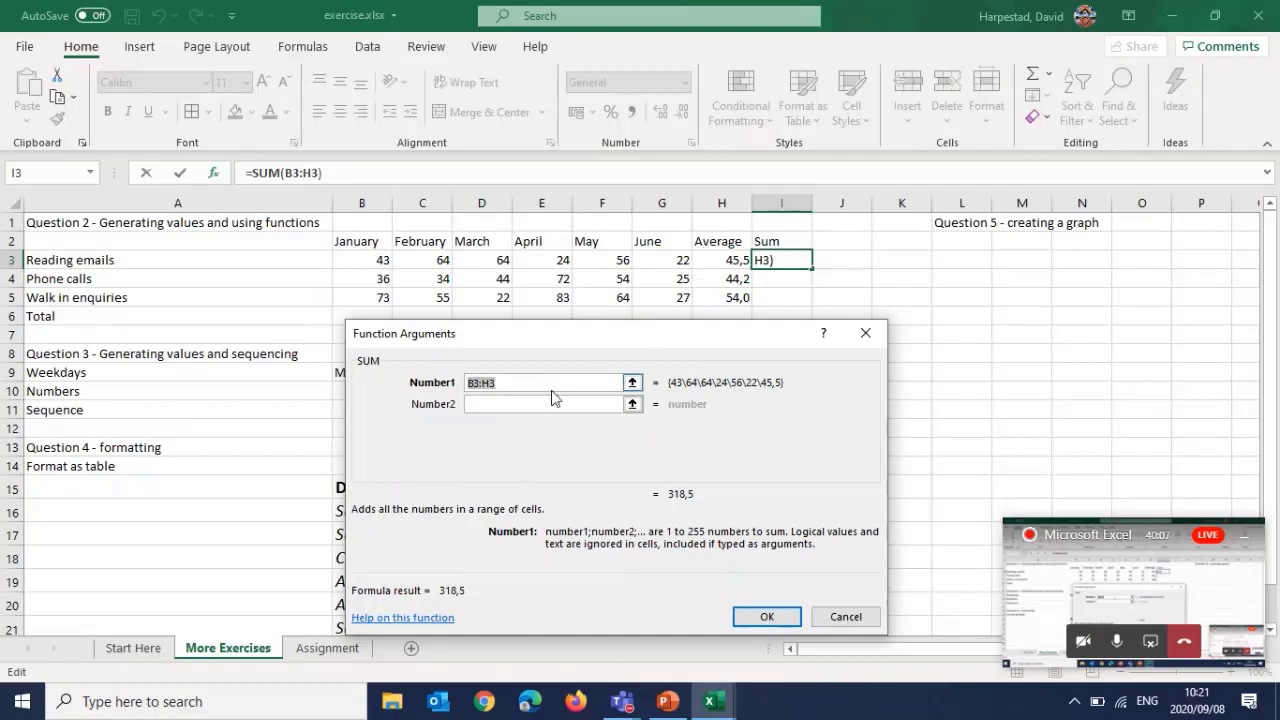
key(BackSpace)
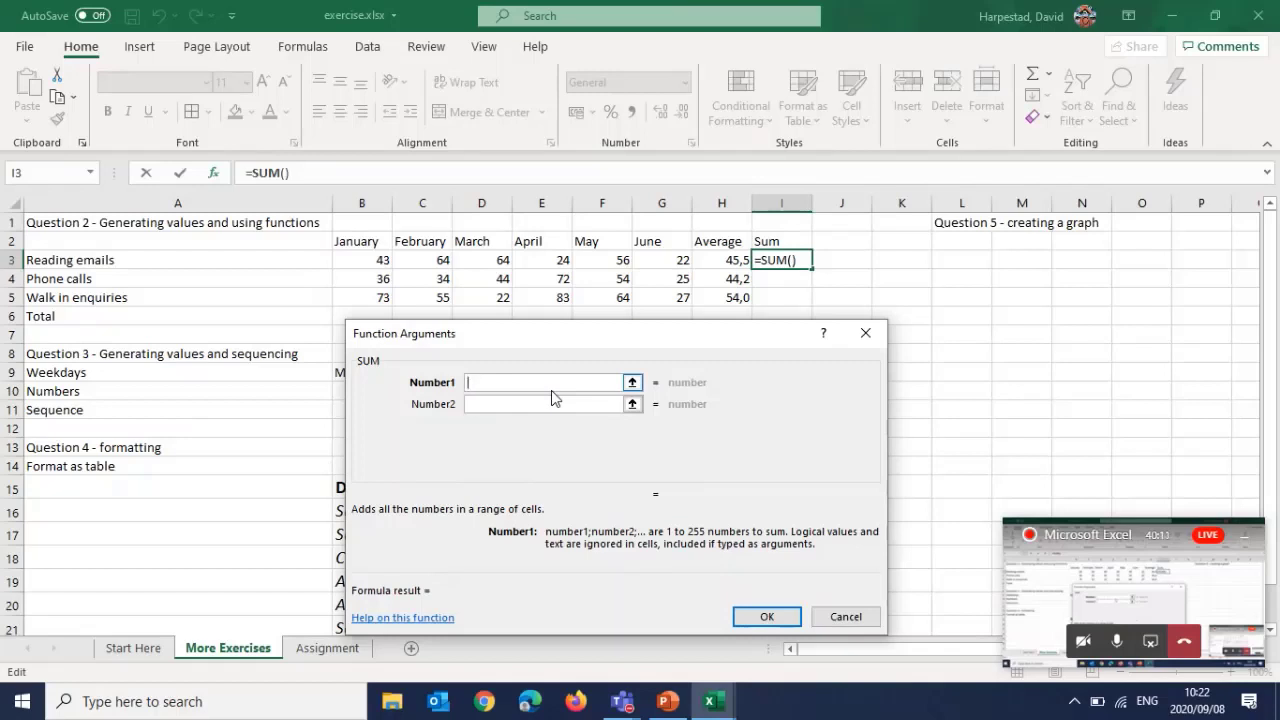
drag(375, 259, 659, 257)
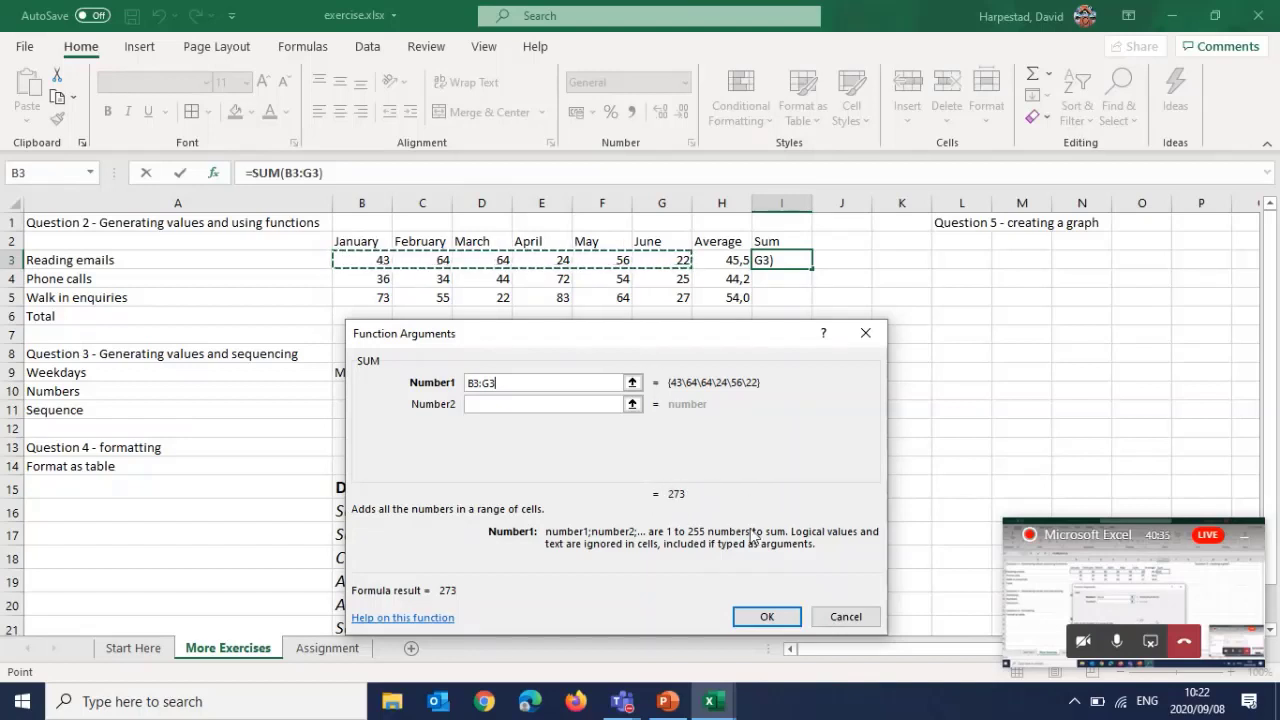
click(760, 618)
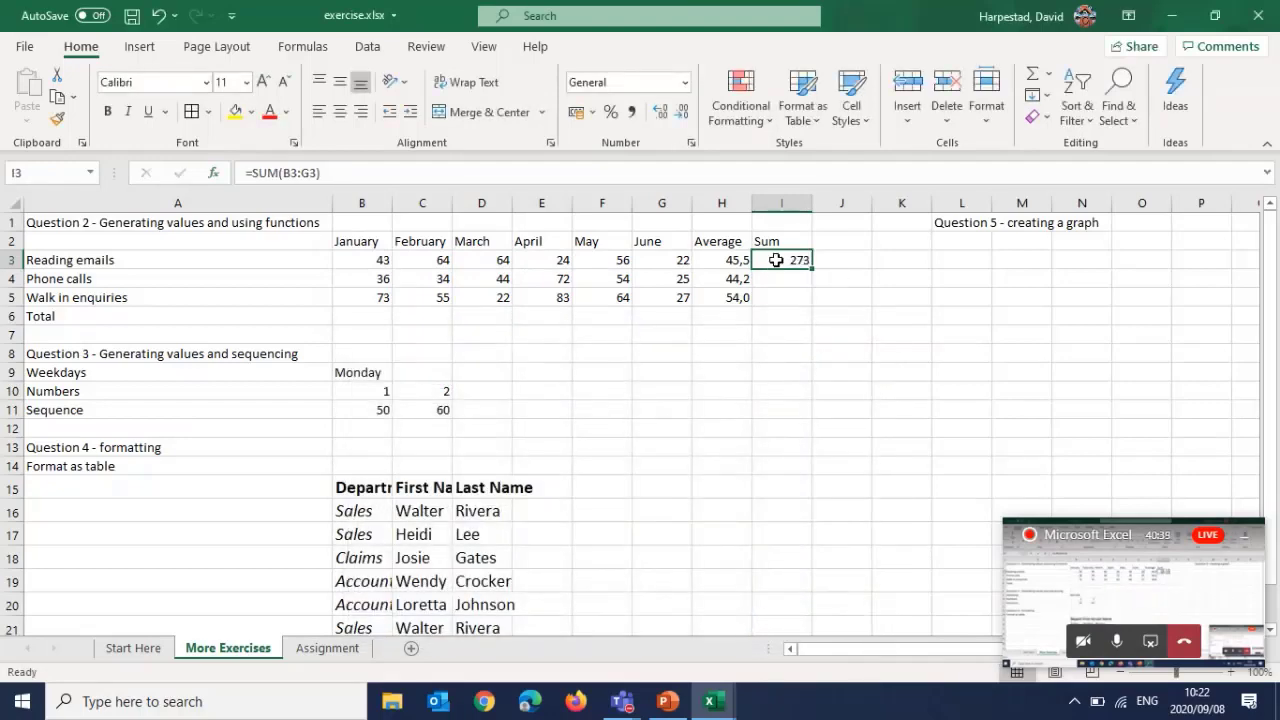
click(1080, 575)
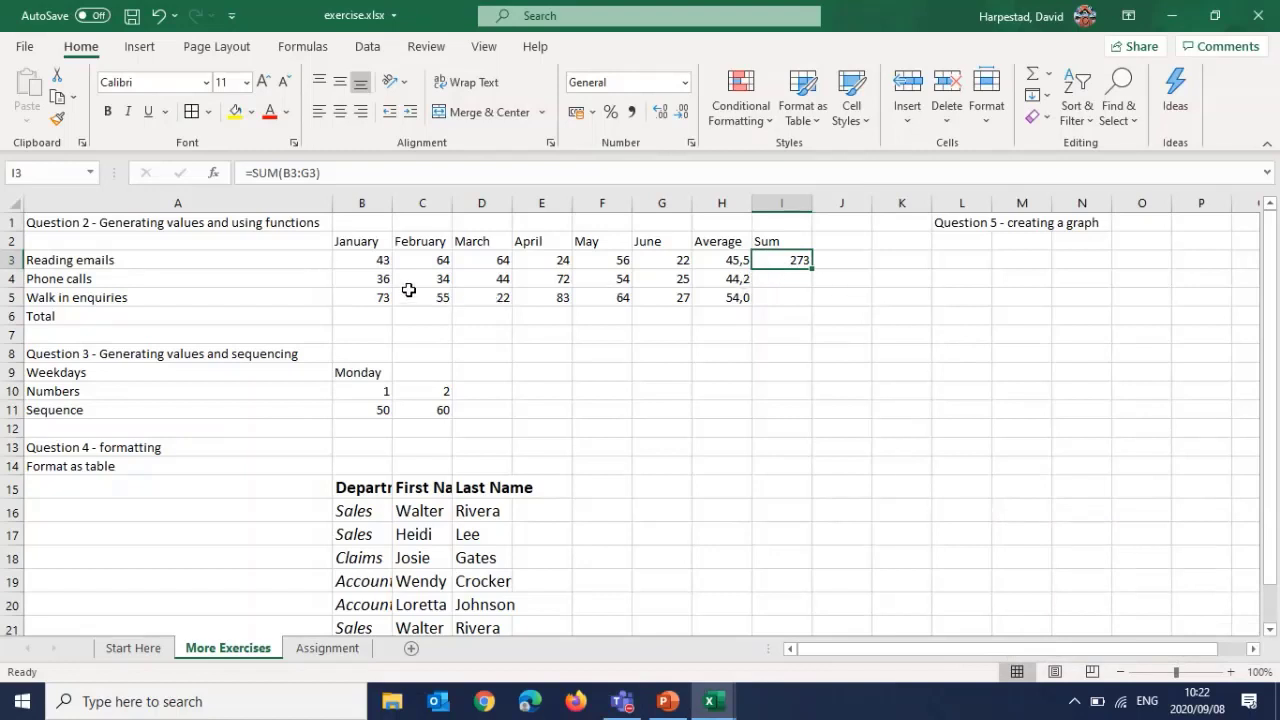
Copy the SUM formula from I3 down through I5 and check the row references in the formulas
drag(385, 279, 654, 278)
drag(377, 297, 644, 311)
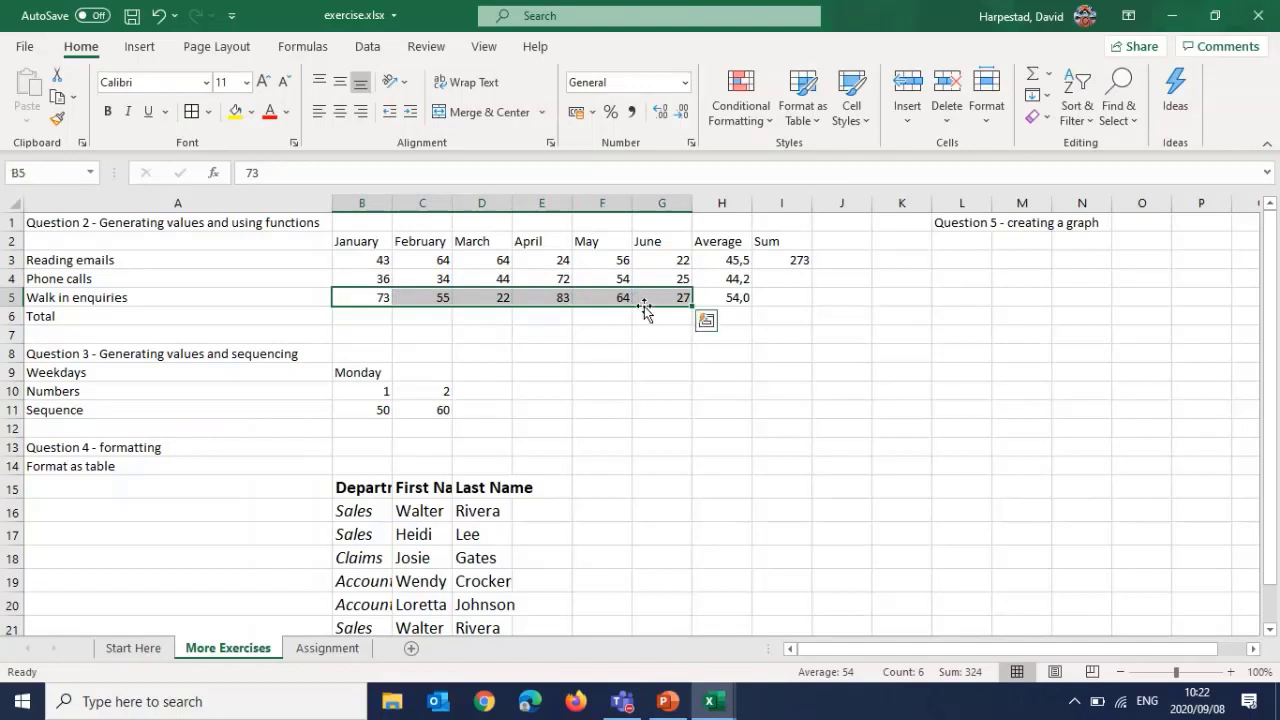
click(787, 259)
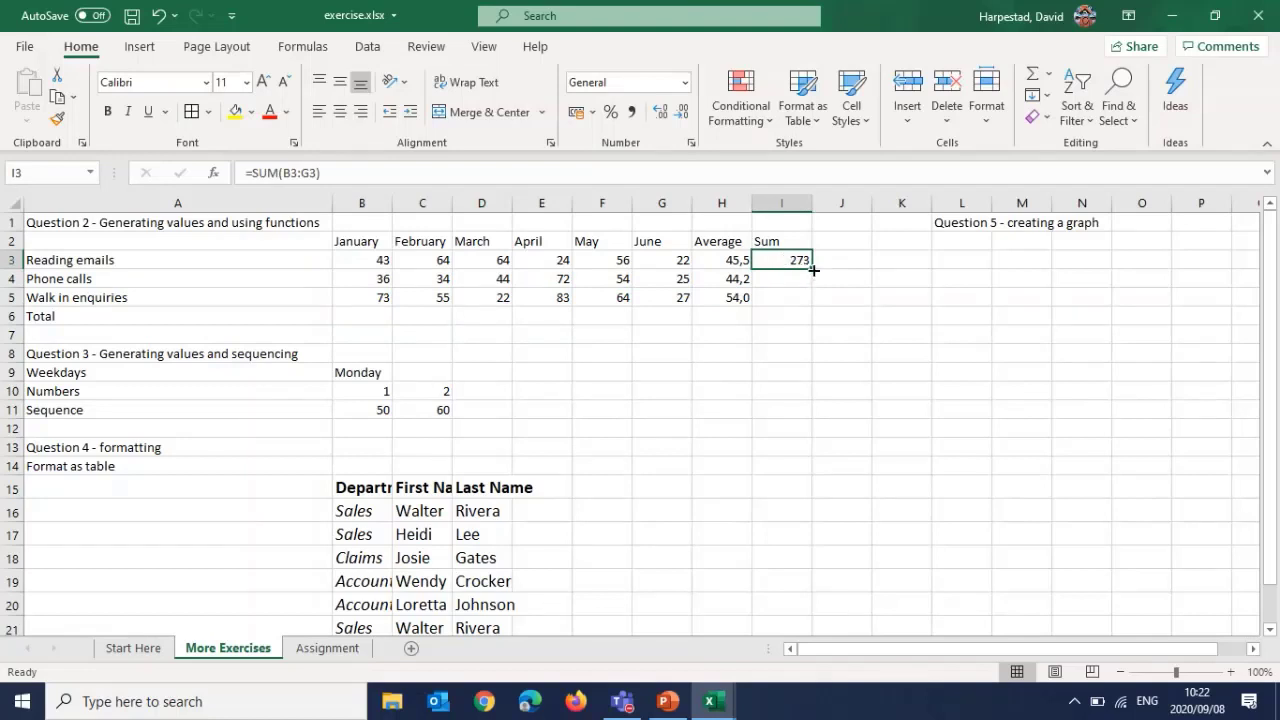
drag(814, 270, 814, 306)
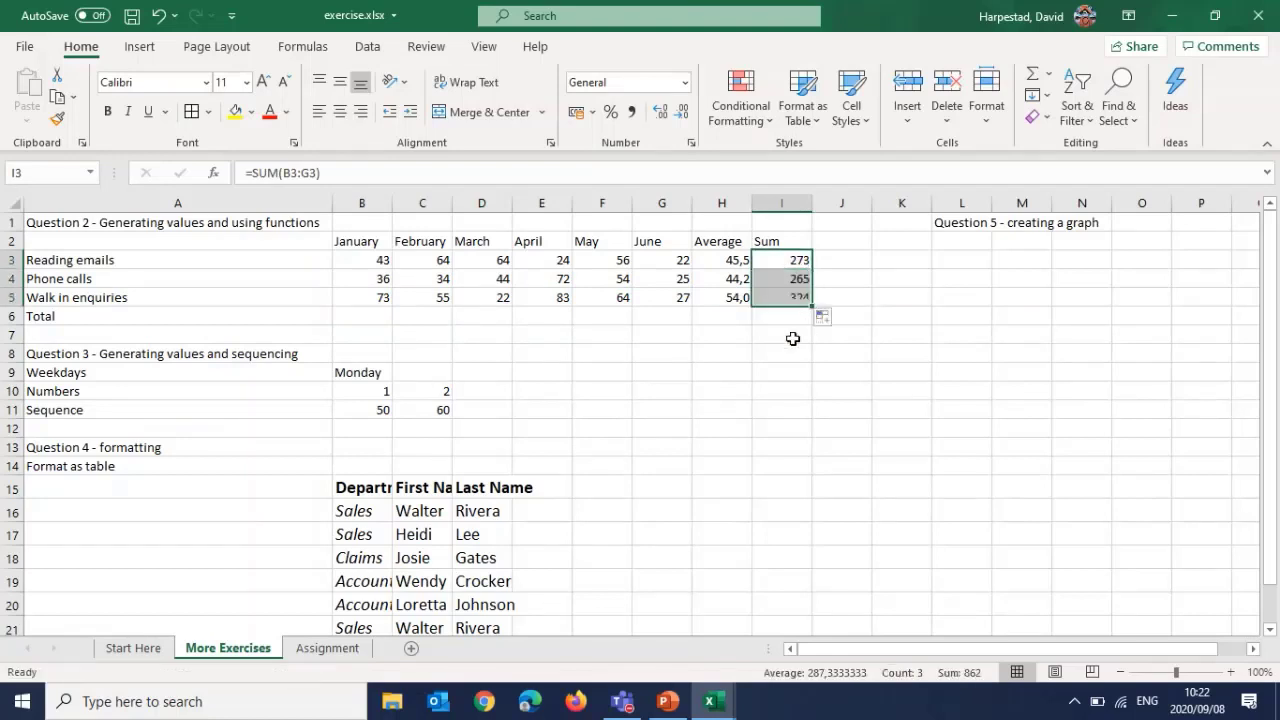
click(787, 261)
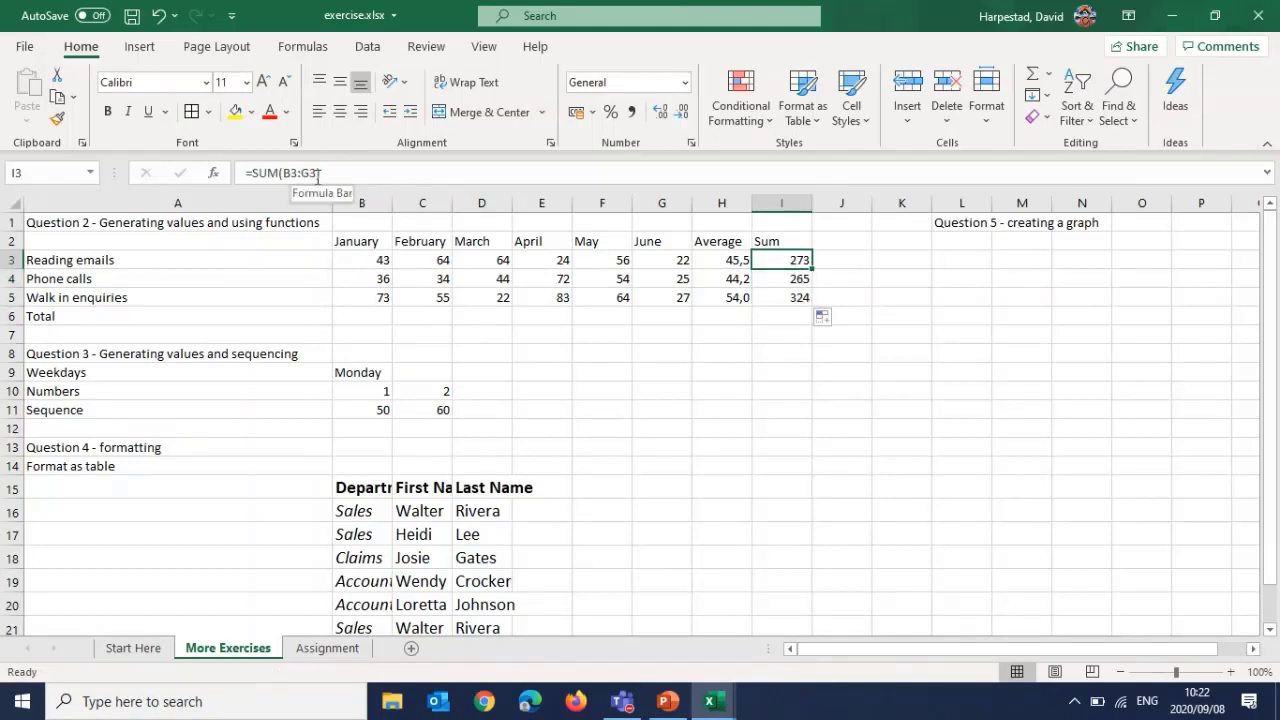
click(765, 283)
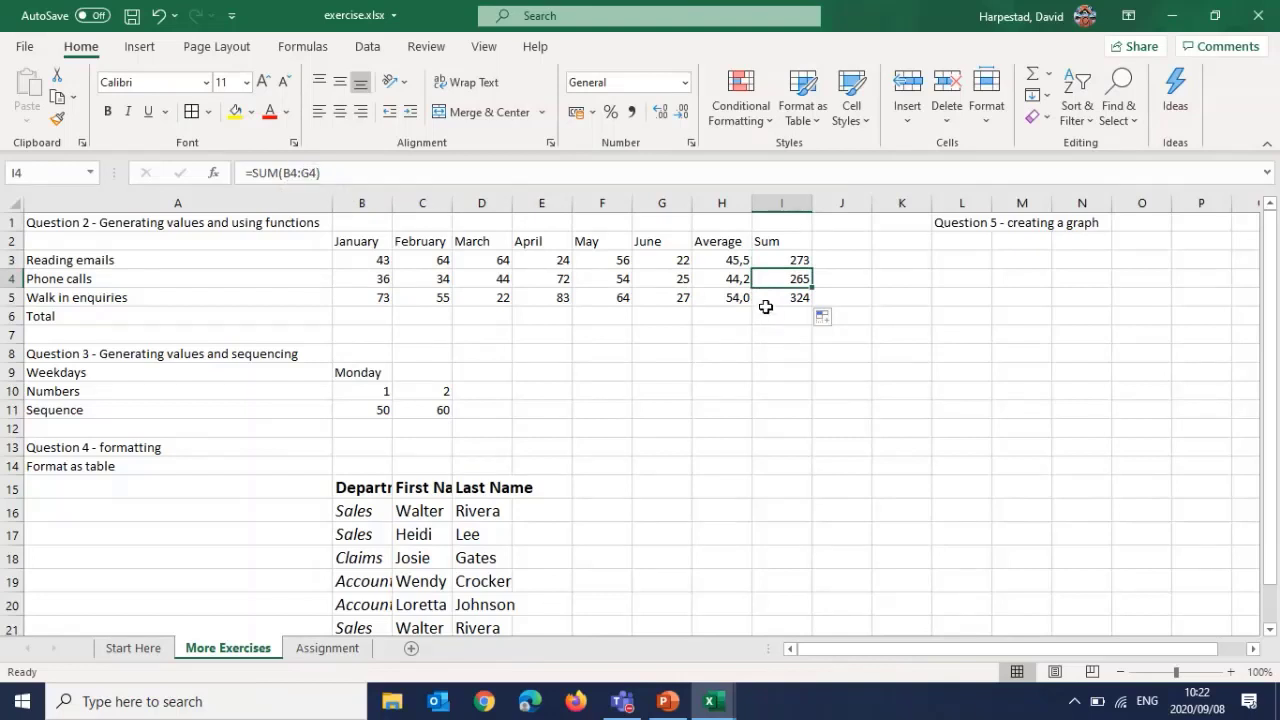
Check which monthly cells the SUM formulas for Walk in enquiries in I5 and Phone calls in I4 refer to
click(774, 298)
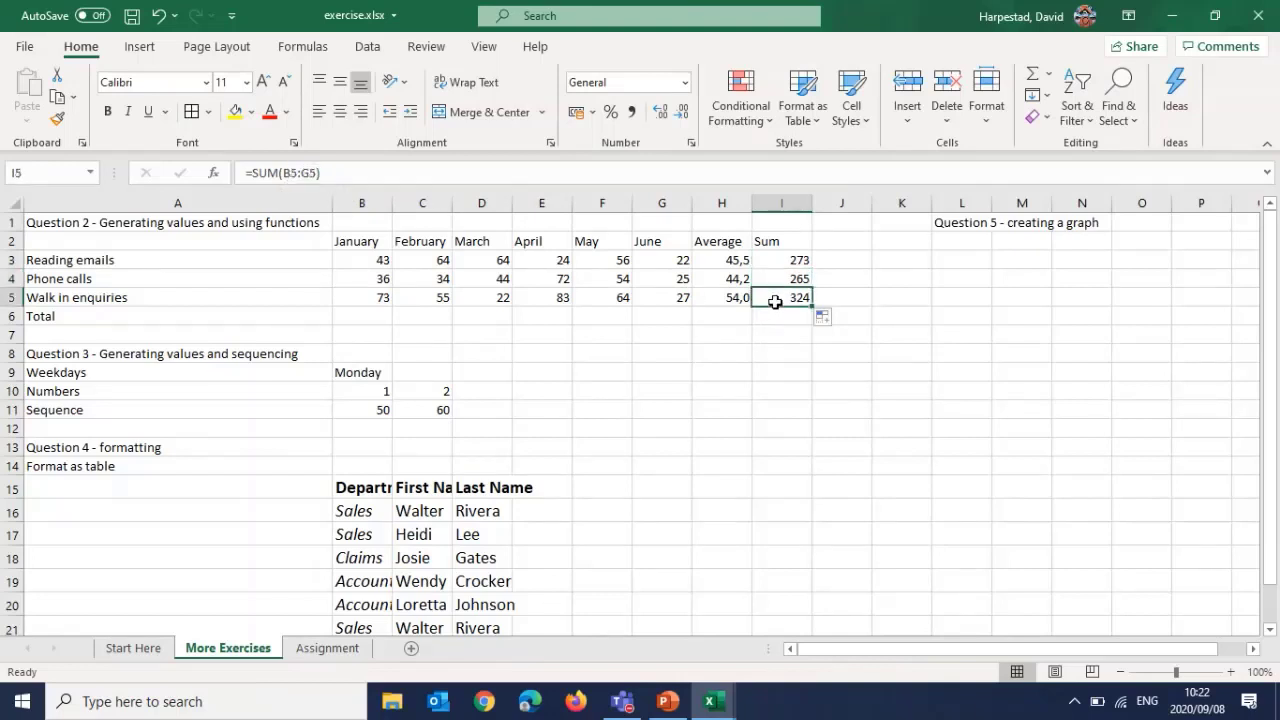
click(309, 173)
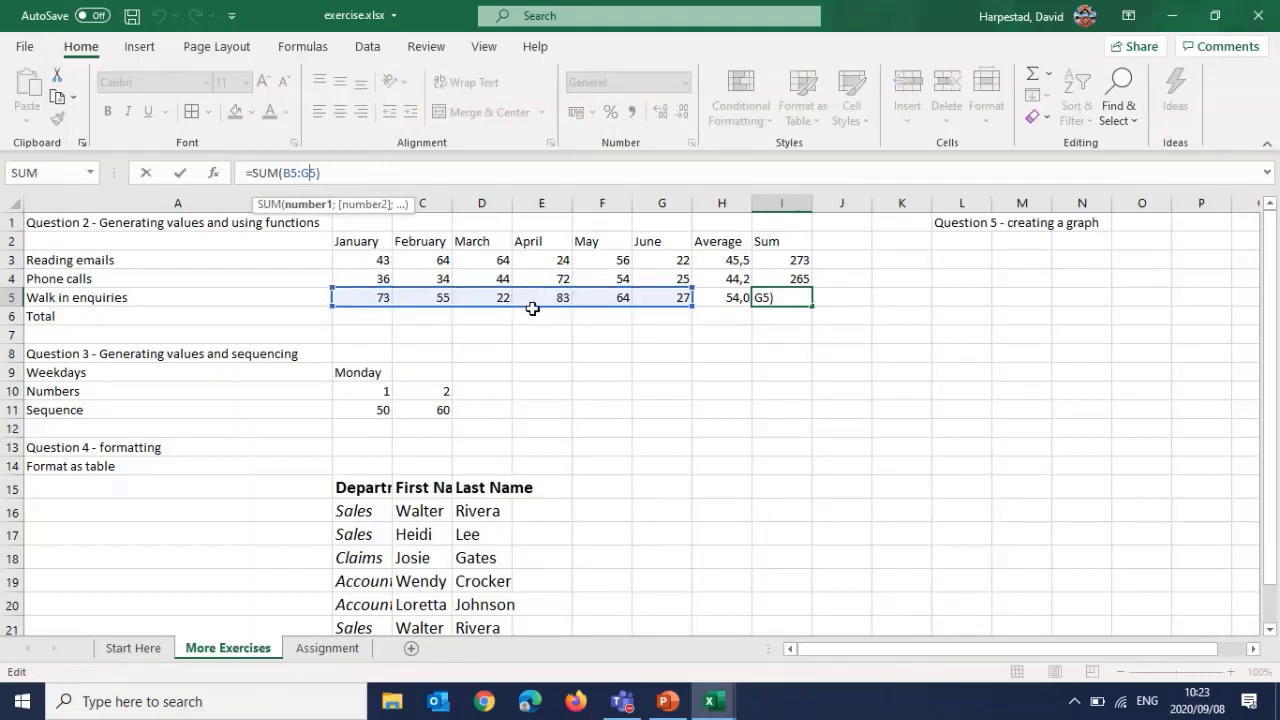
key(Return)
click(766, 278)
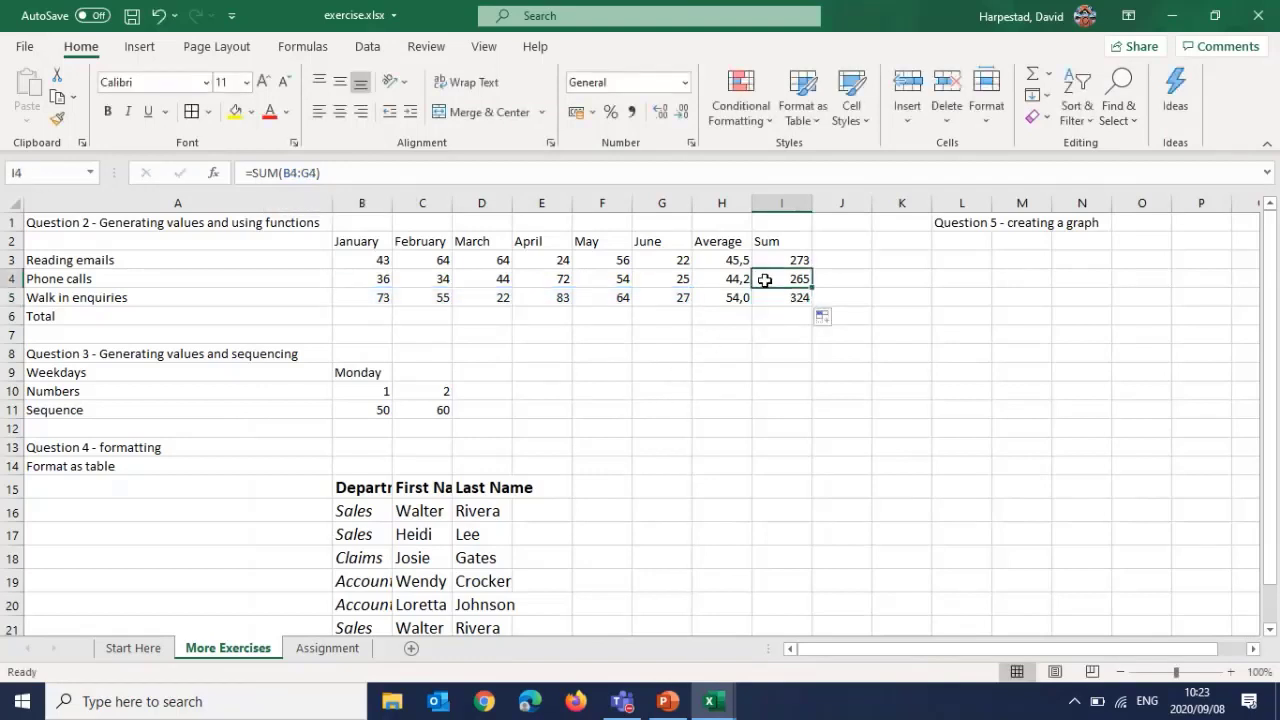
click(309, 173)
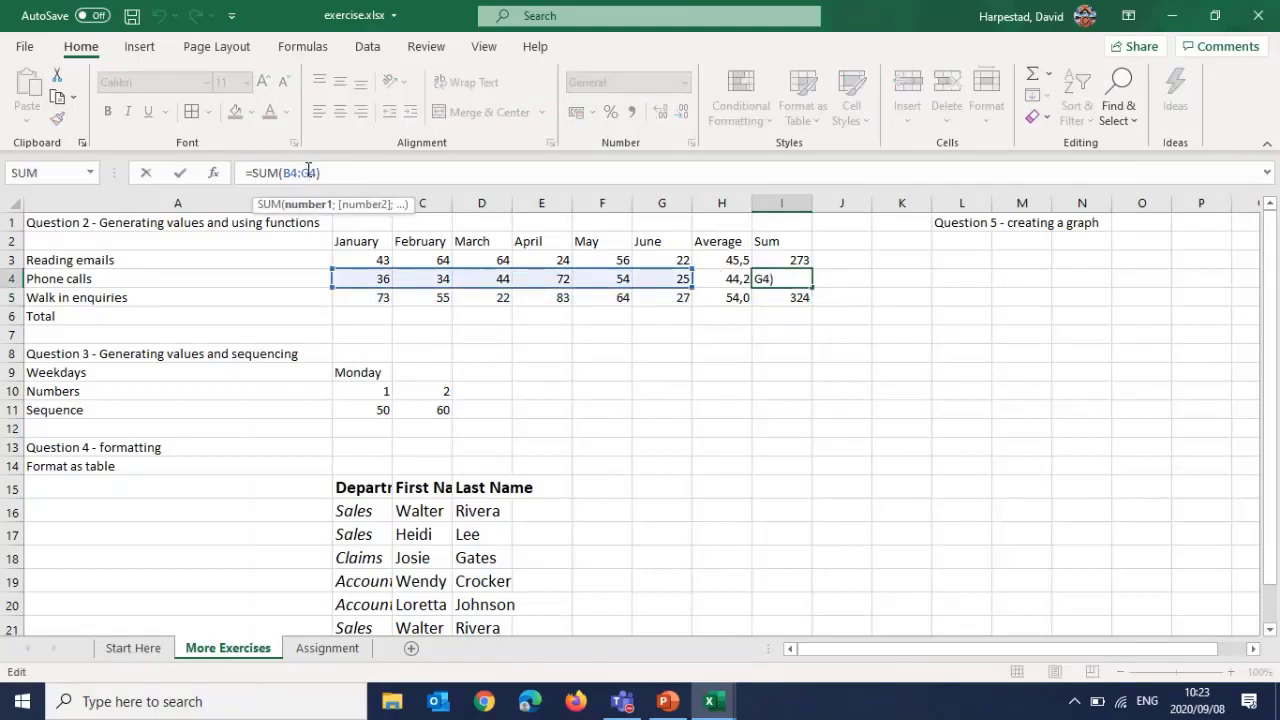
key(Escape)
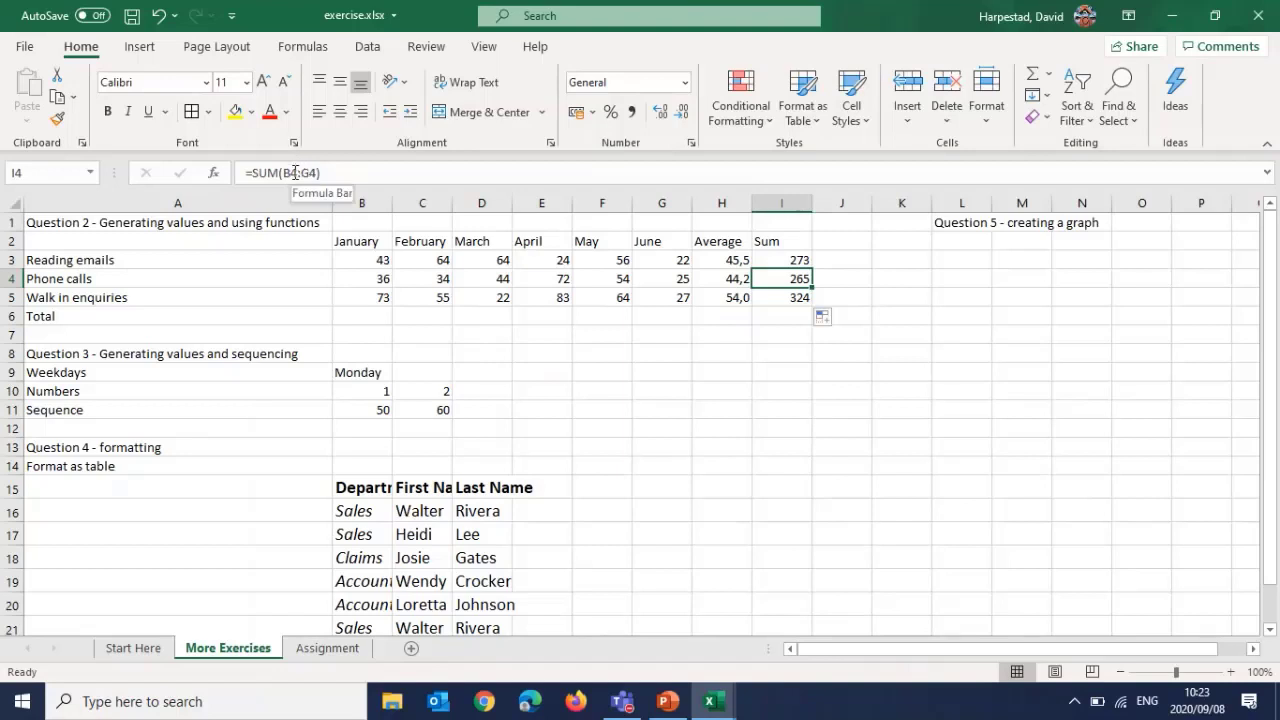
click(582, 372)
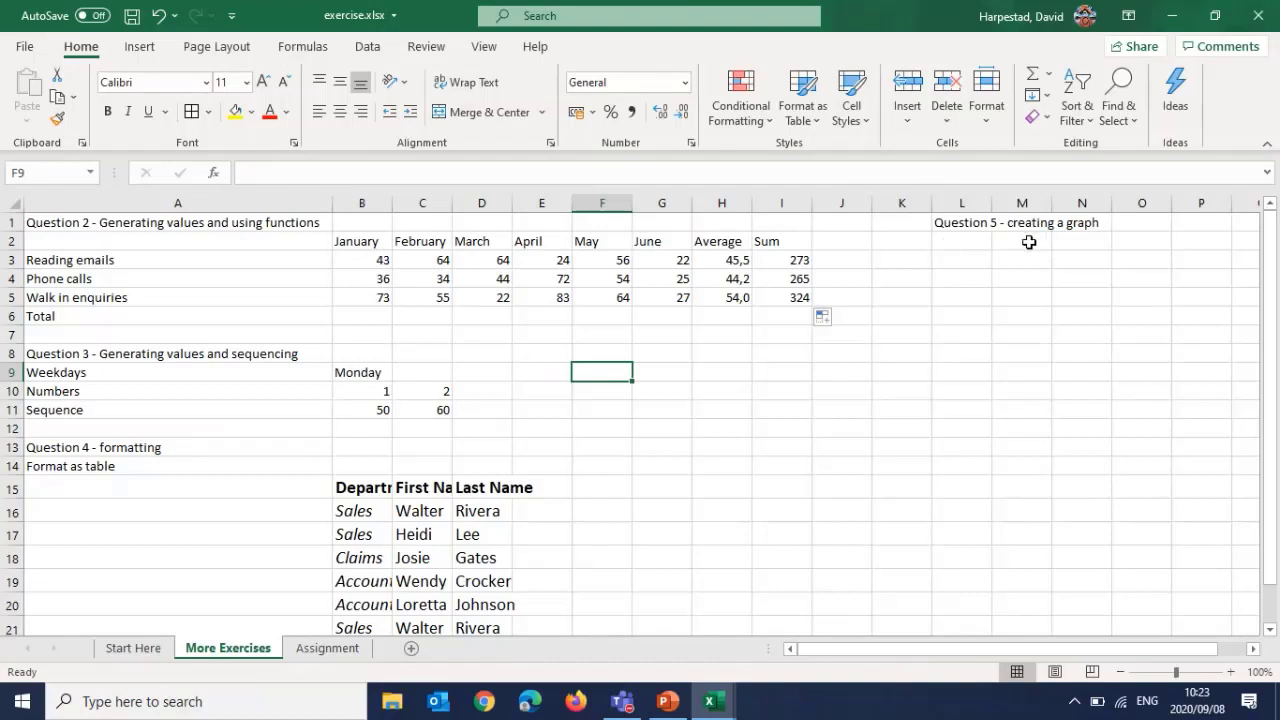
Extend the Weekdays series from Monday in B9 across row 9 through L9
click(377, 371)
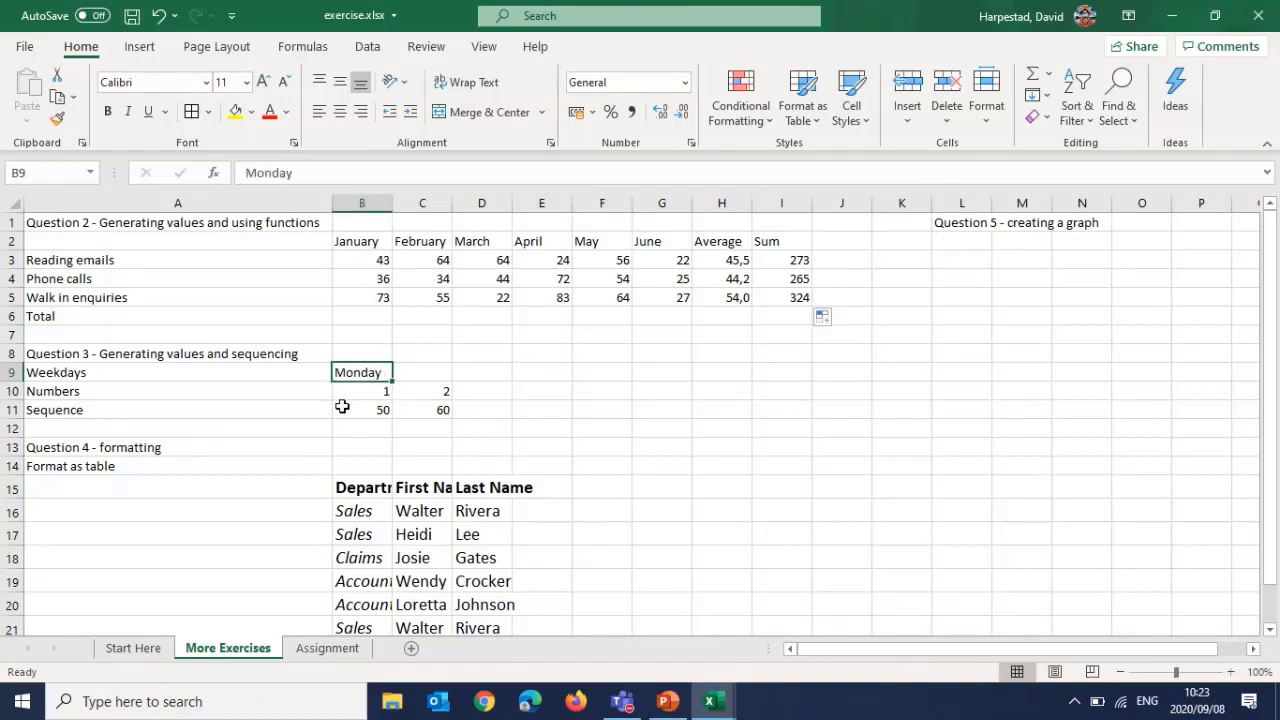
drag(393, 381, 975, 380)
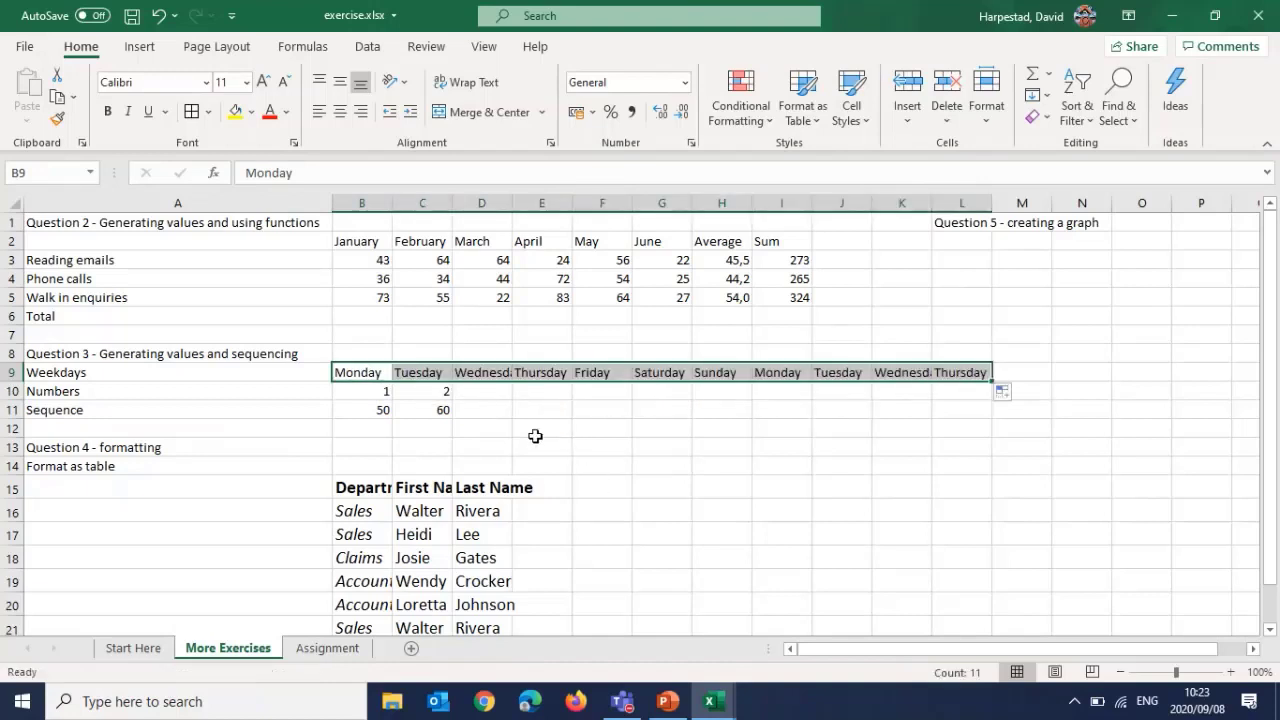
click(491, 409)
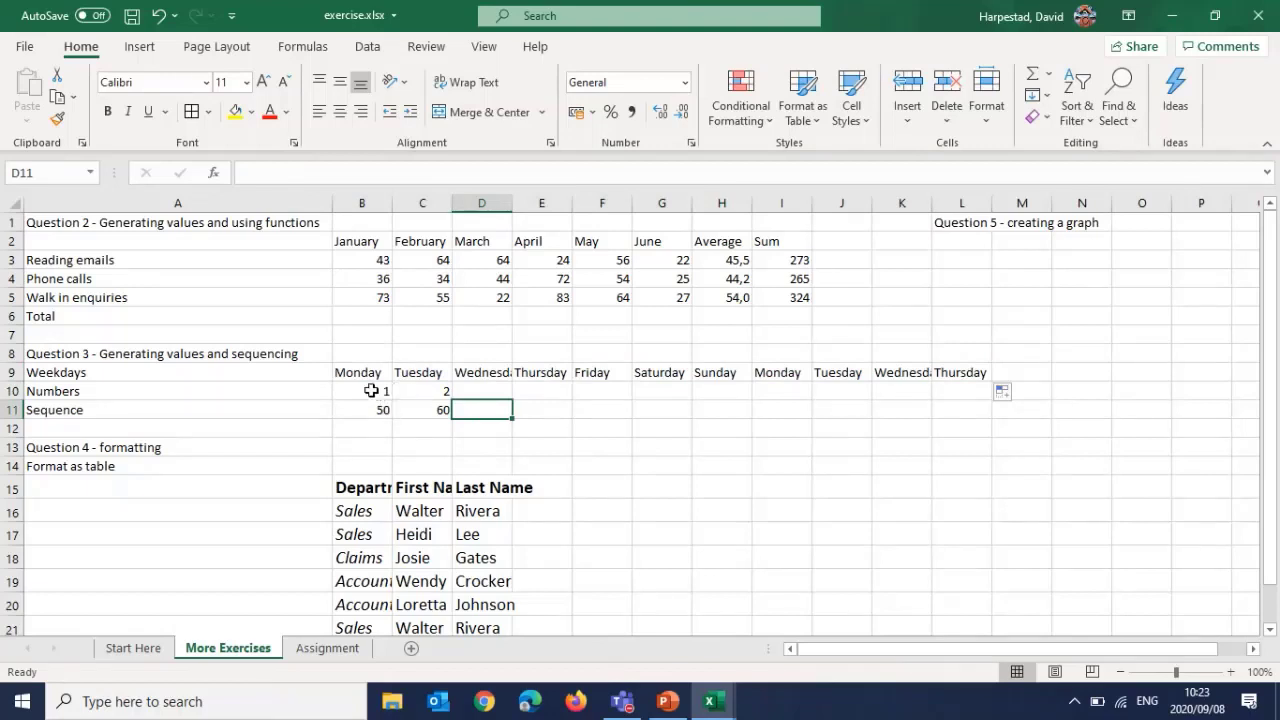
Continue the Numbers series in row 10 from the starting values 1 and 2 through I10
drag(398, 391, 426, 393)
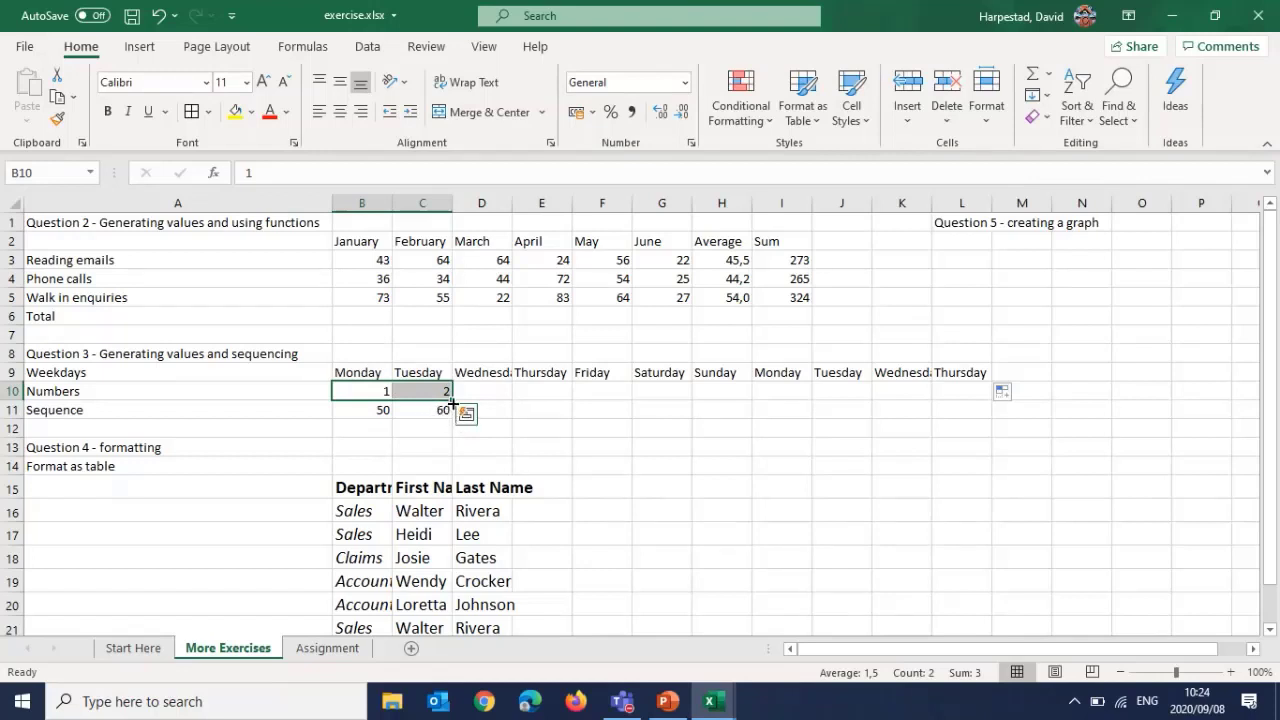
drag(453, 403, 800, 403)
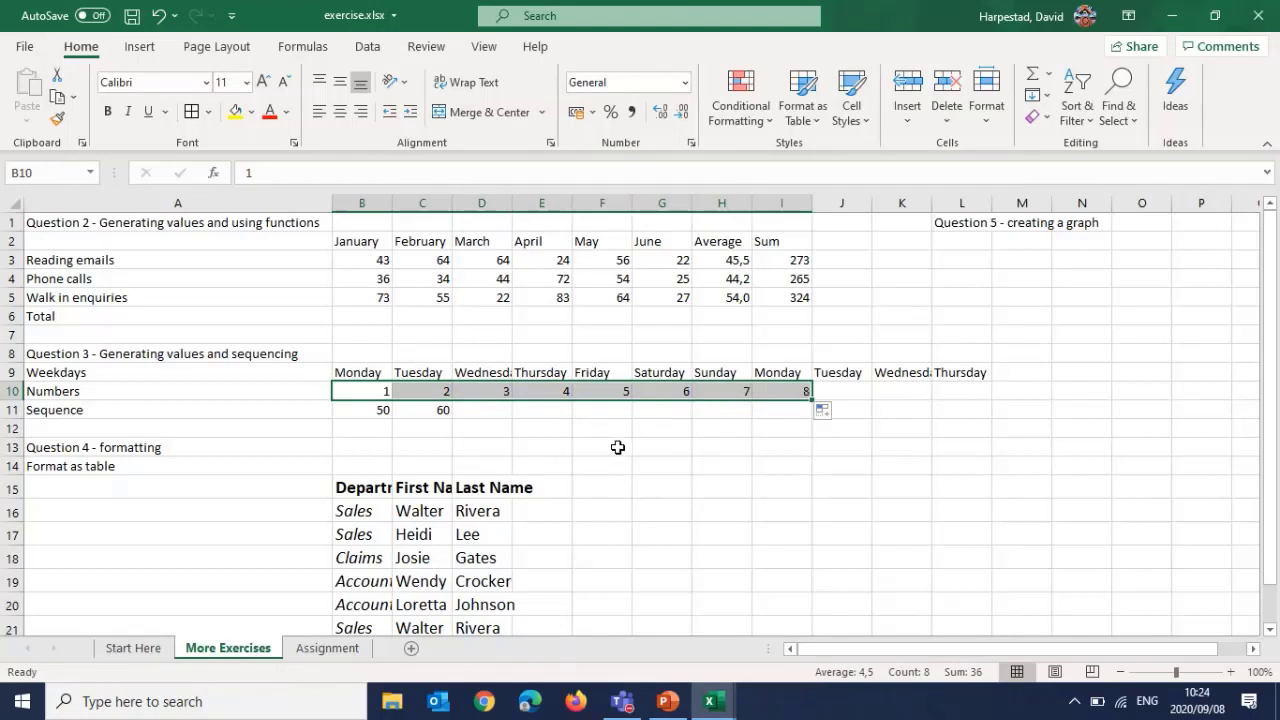
click(602, 432)
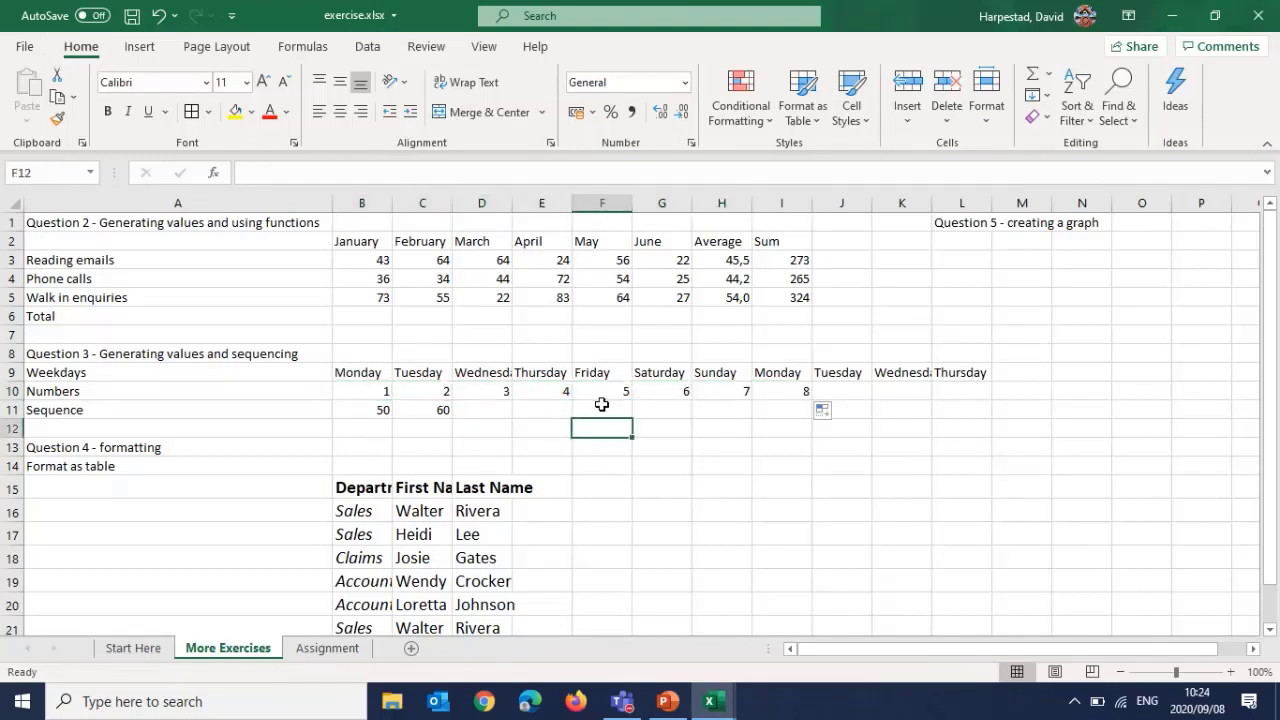
Continue the Sequence series in row 11 from the starting values 50 and 60 through I11
click(382, 410)
click(430, 410)
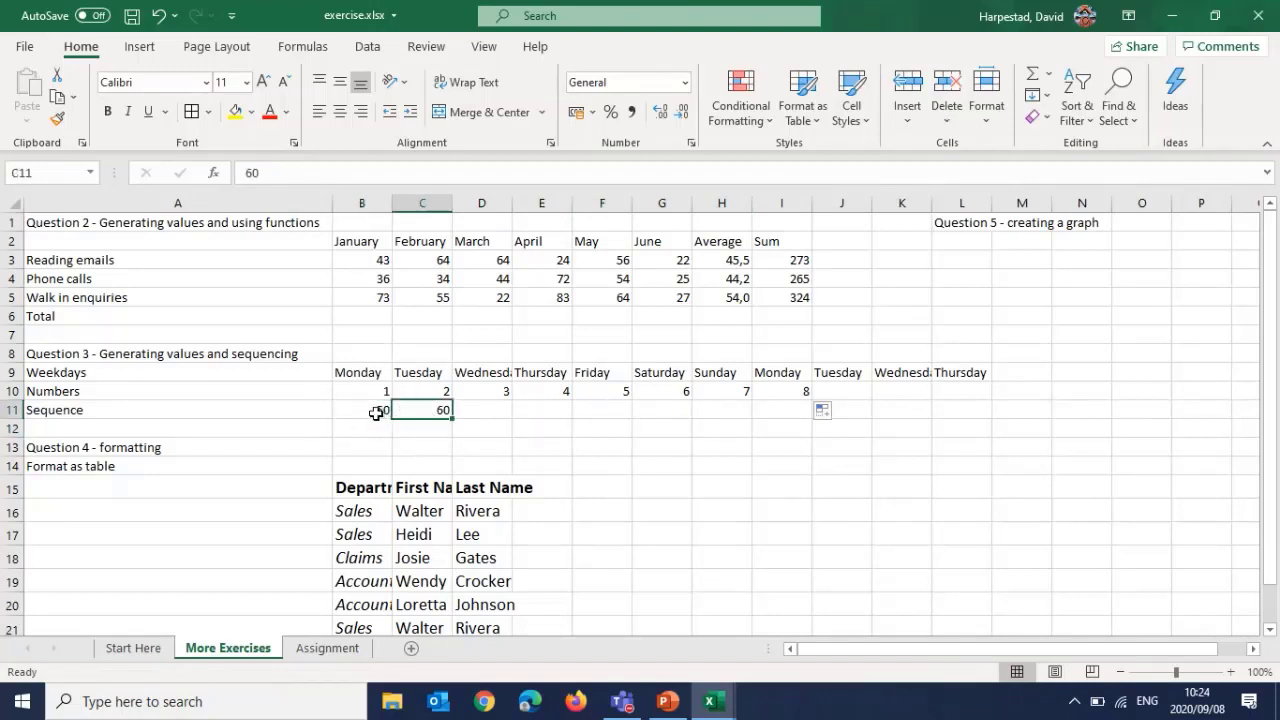
drag(375, 410, 428, 410)
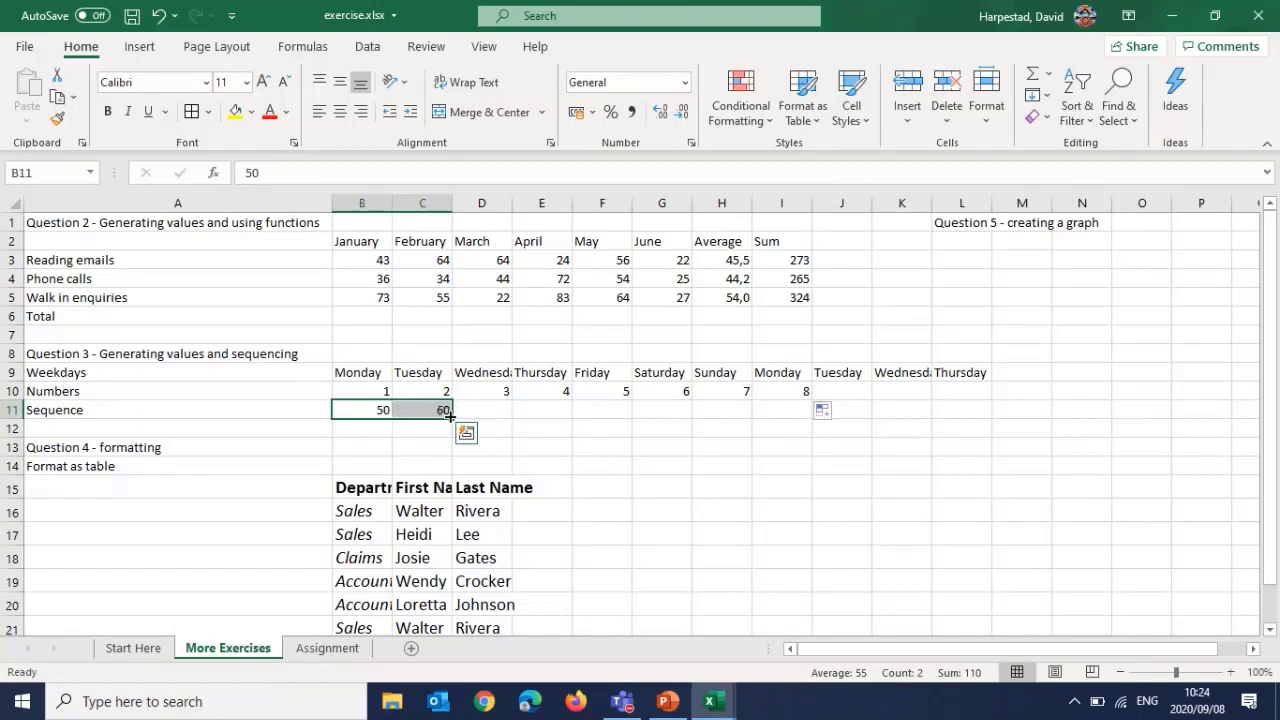
drag(453, 418, 793, 418)
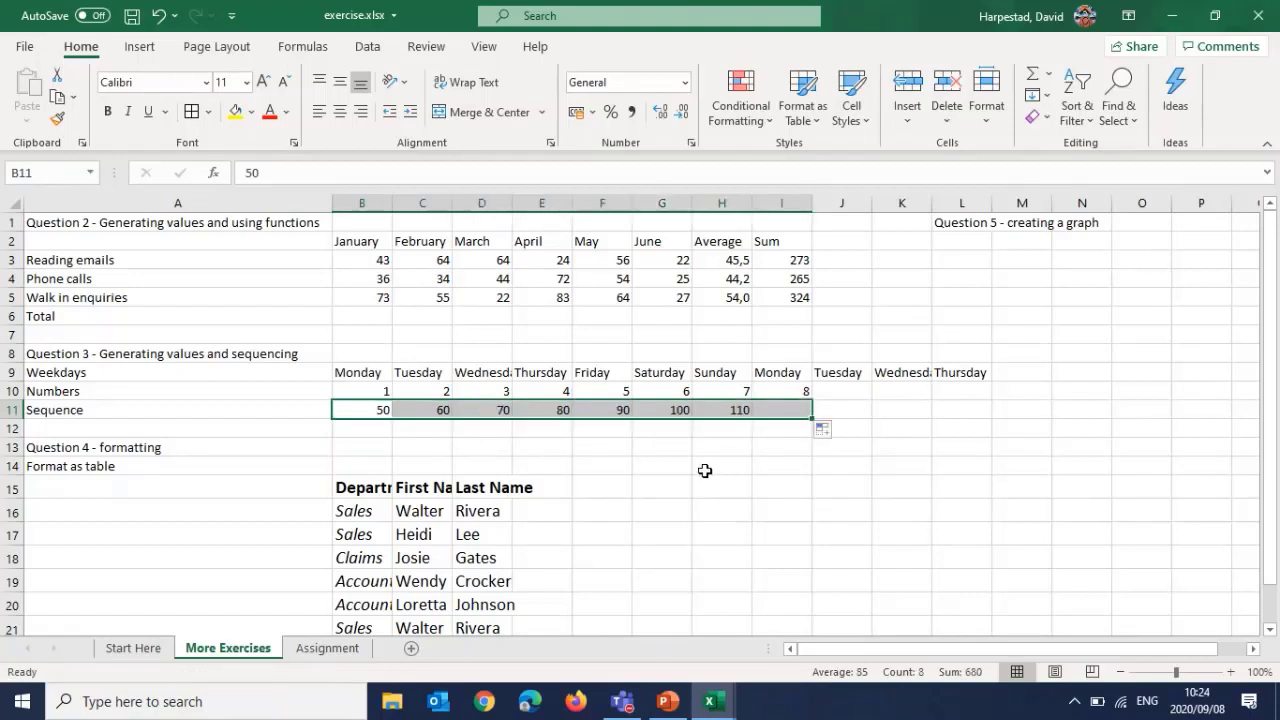
click(486, 446)
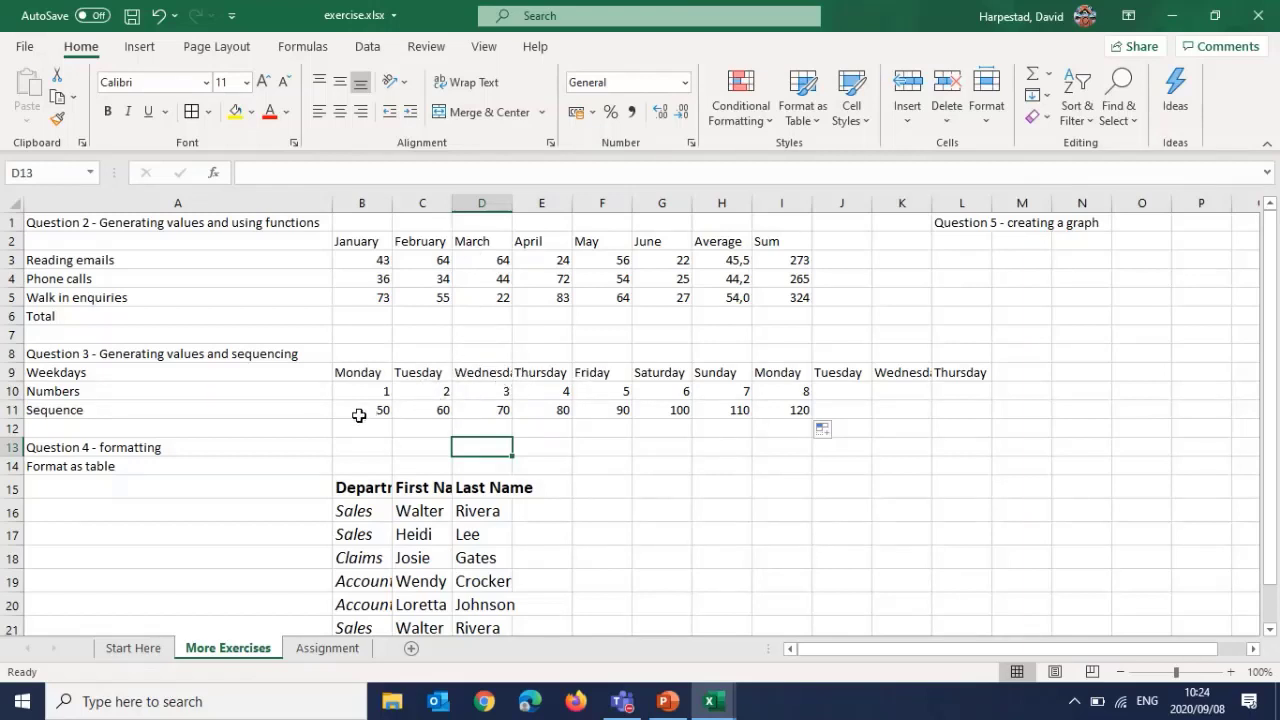
AutoFit the widths of columns B, C and D so the Department, First Name and Last Name headings fit
scroll(355, 416, down, 1)
scroll(355, 416, down, 1)
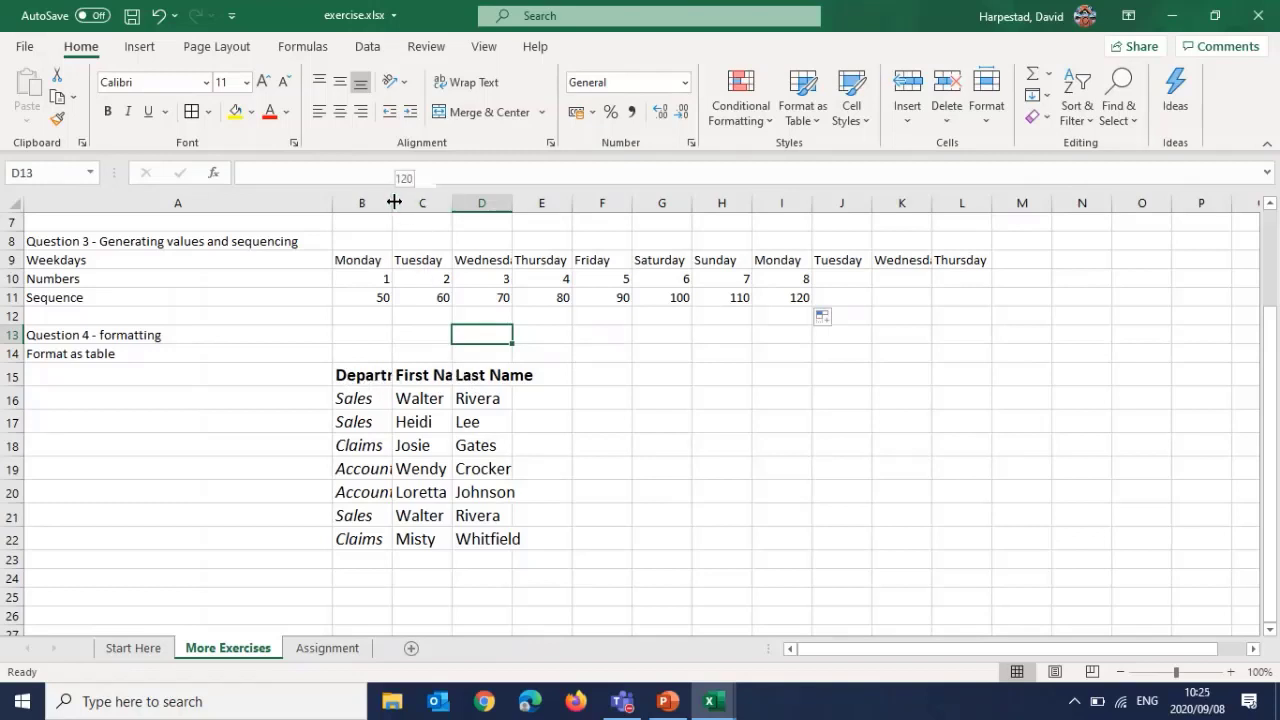
double_click(452, 204)
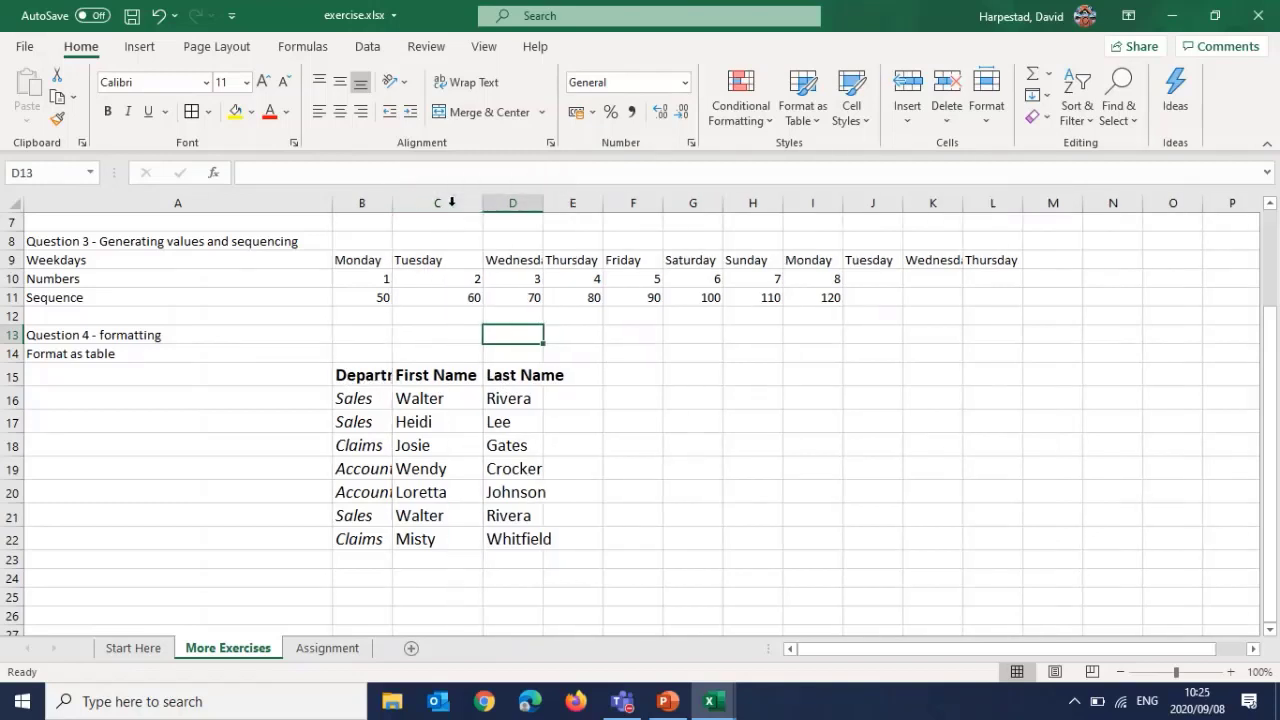
double_click(392, 204)
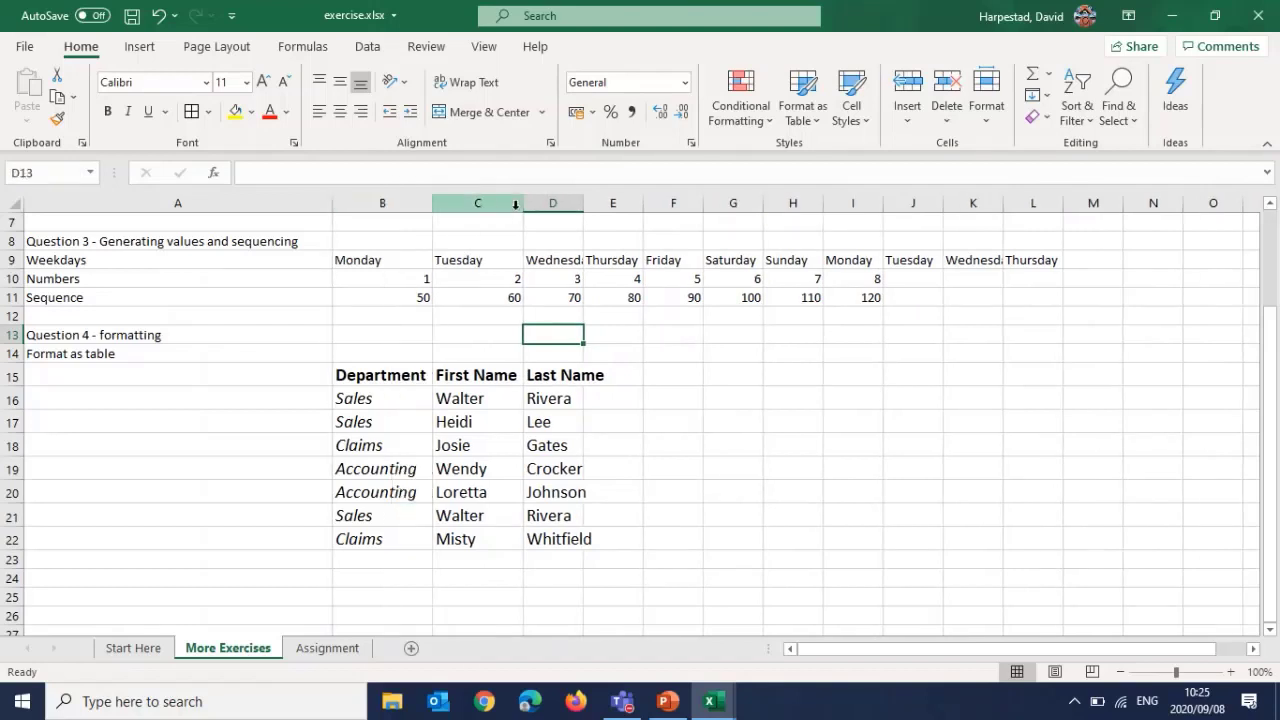
click(582, 206)
double_click(582, 205)
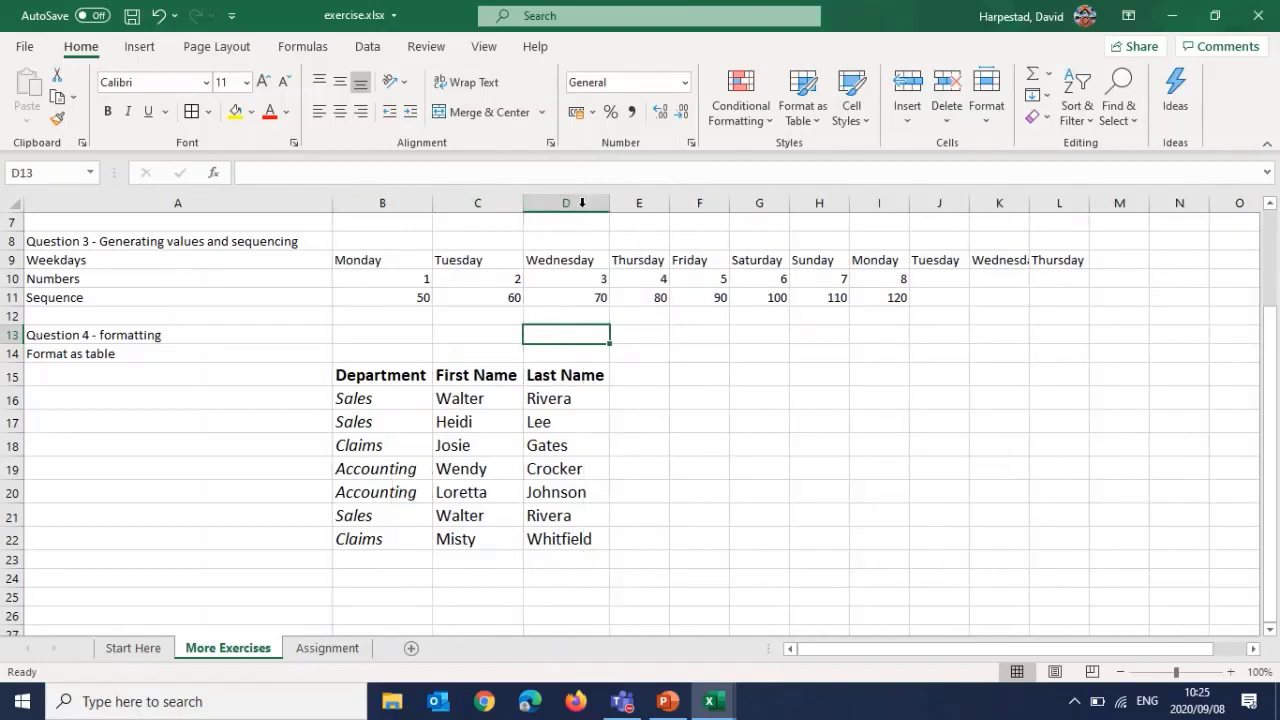
Format the department list B15:D22 as a table with headers in the dark orange style, and dismiss the Ideas suggestion
click(409, 374)
click(477, 374)
click(553, 374)
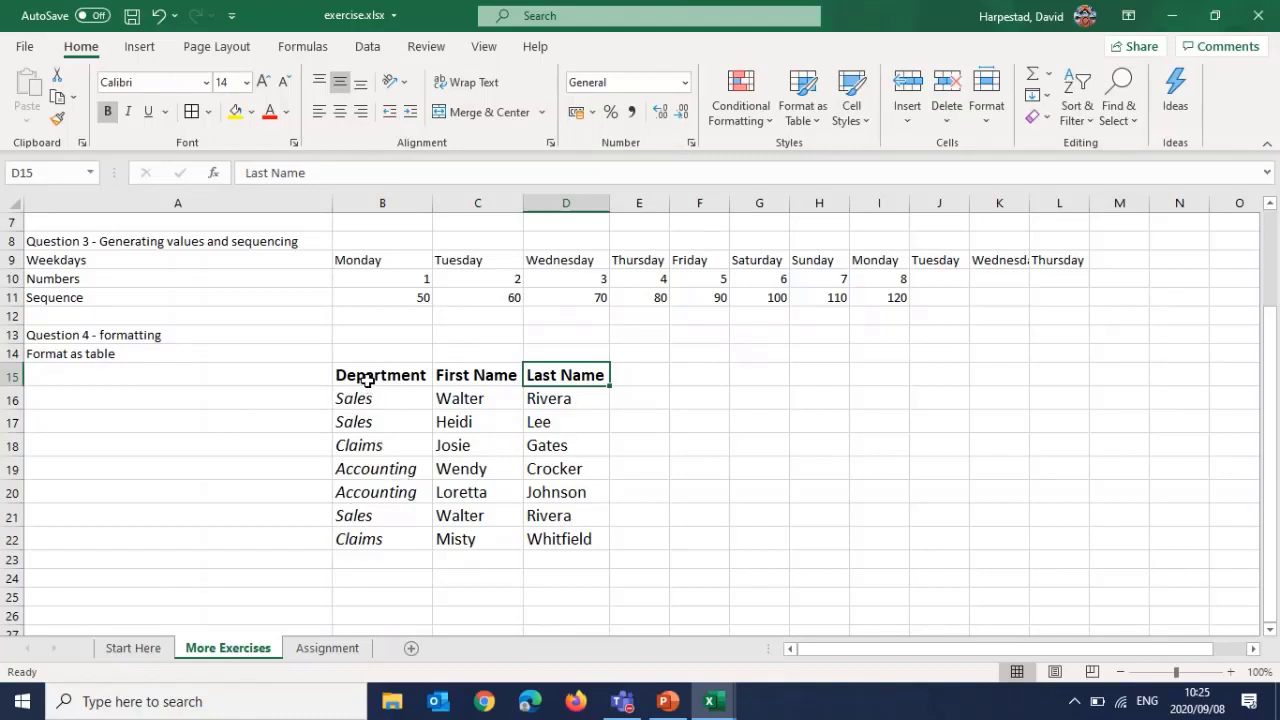
drag(374, 376, 550, 536)
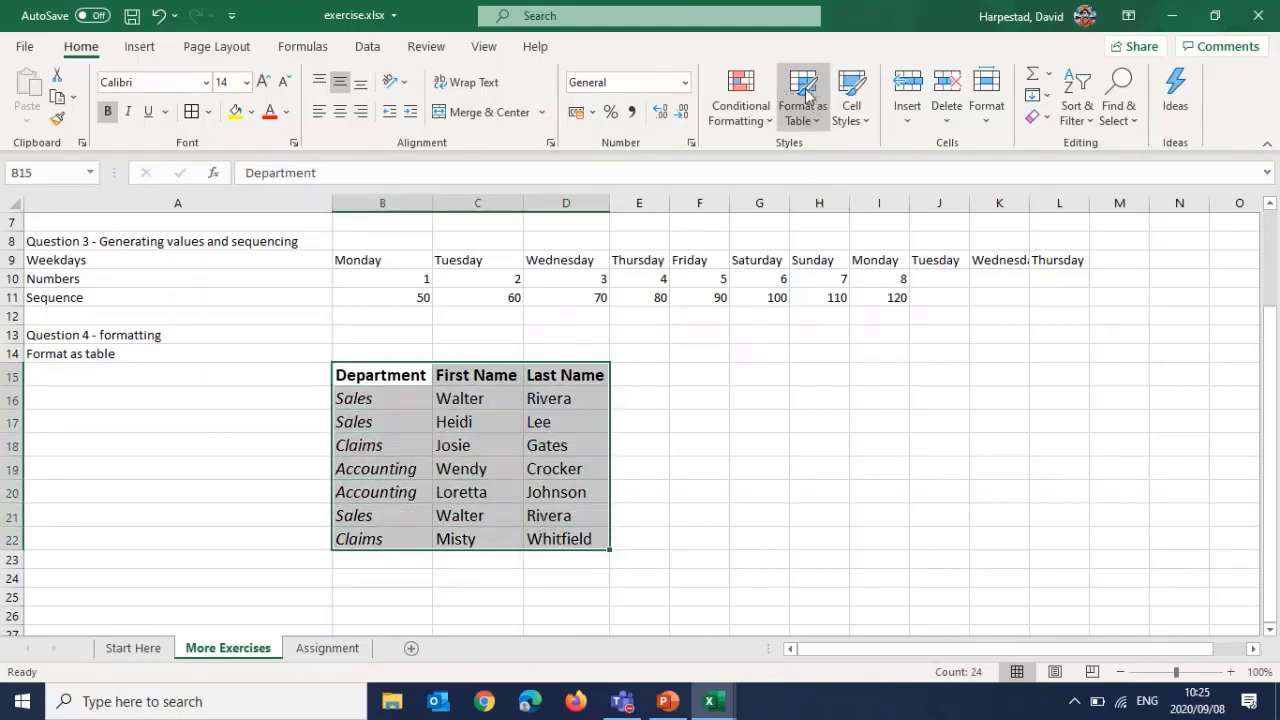
click(812, 124)
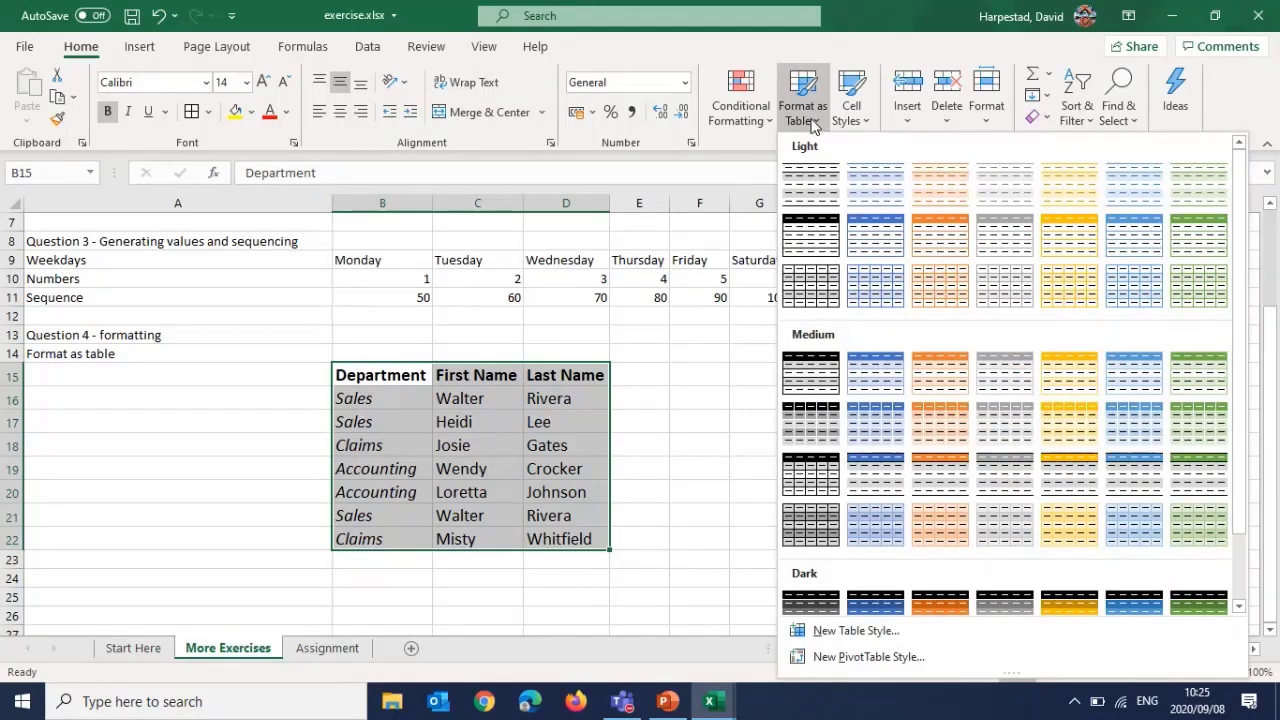
scroll(1006, 372, down, 2)
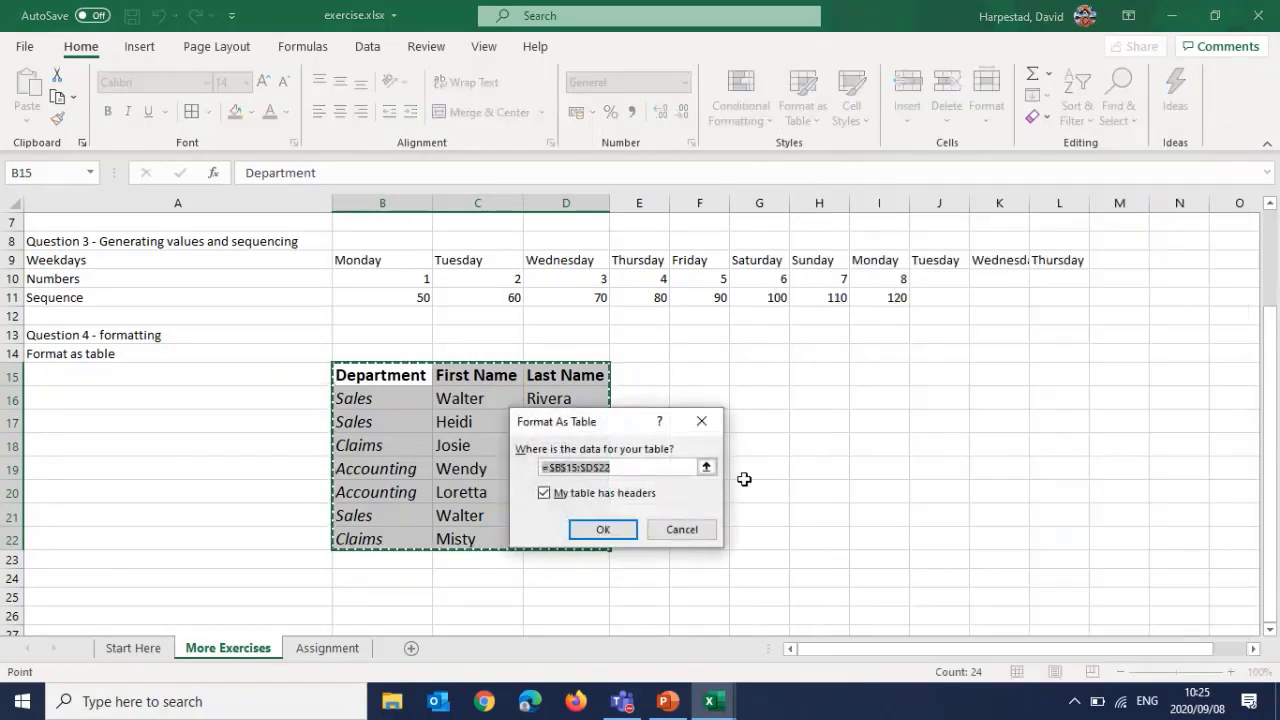
click(605, 532)
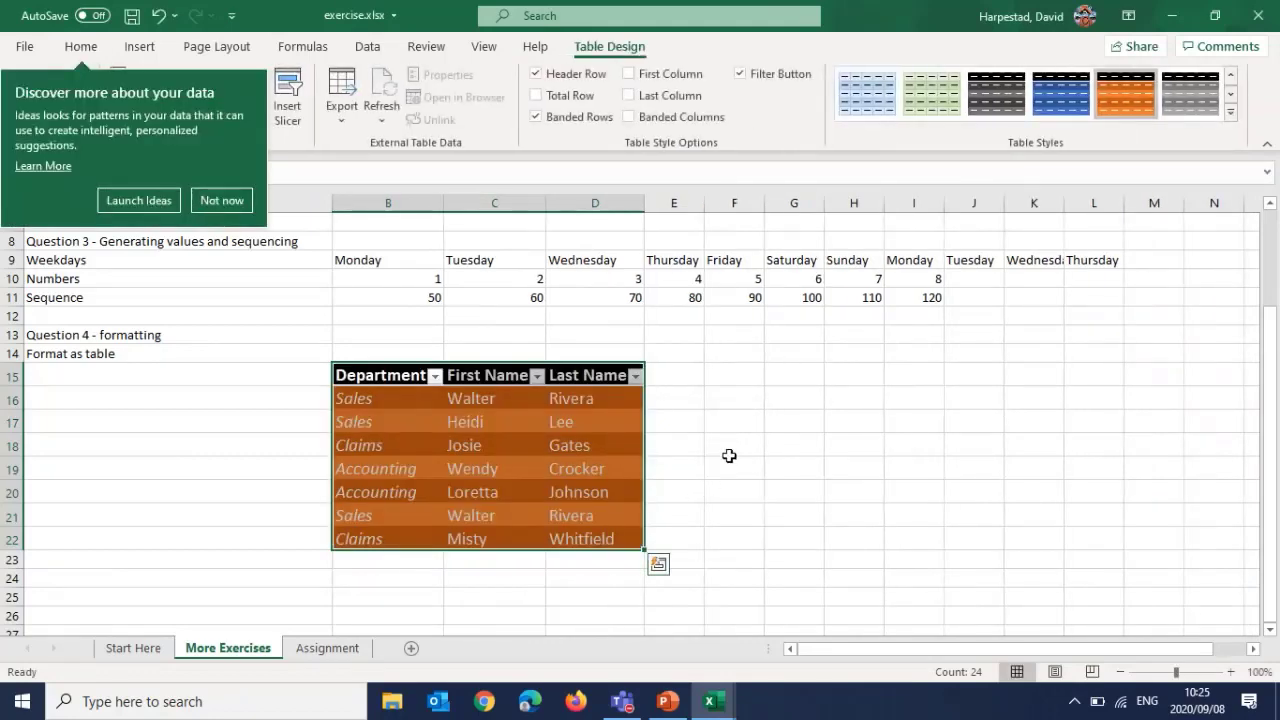
click(222, 200)
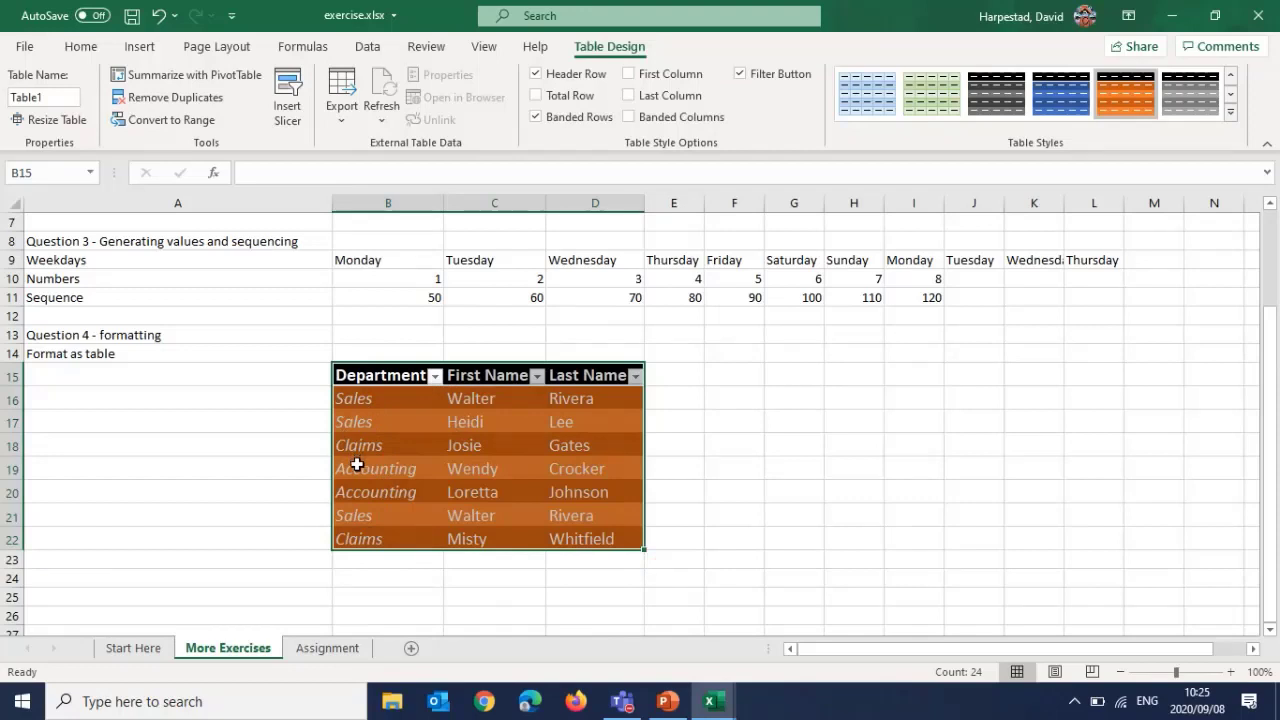
Filter the table's Department column to only Sales
click(434, 377)
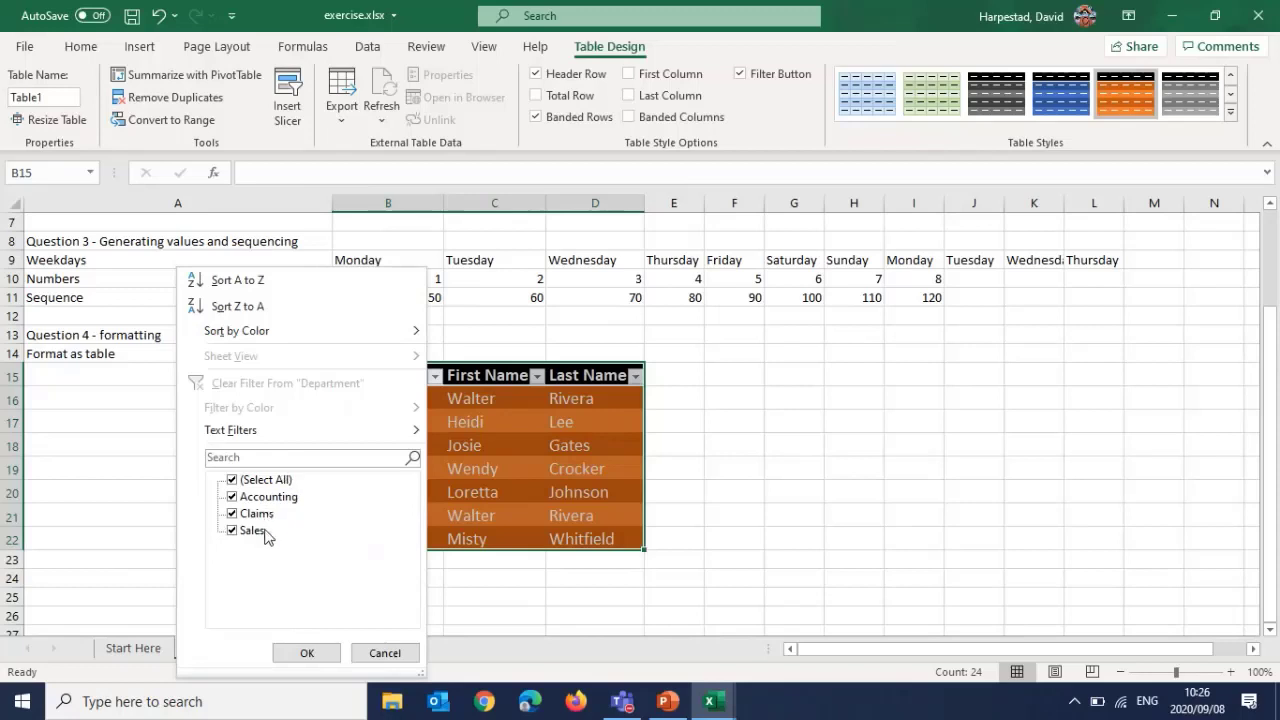
click(232, 480)
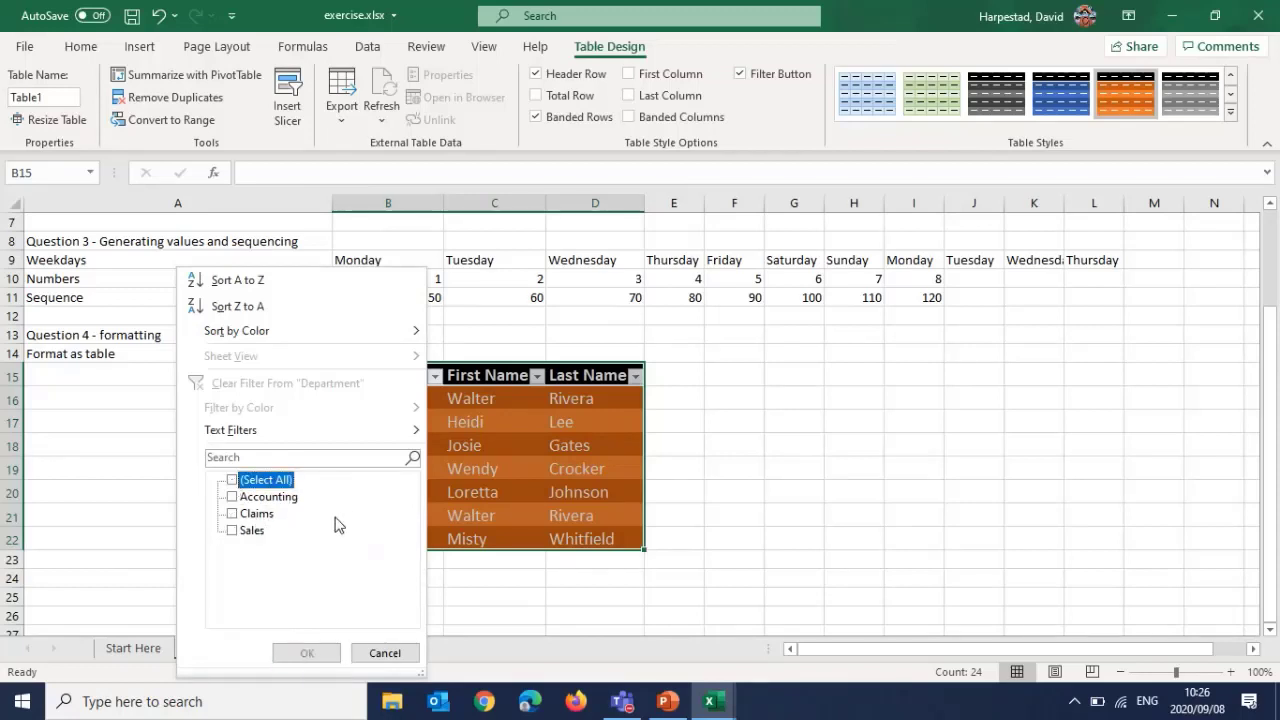
click(233, 531)
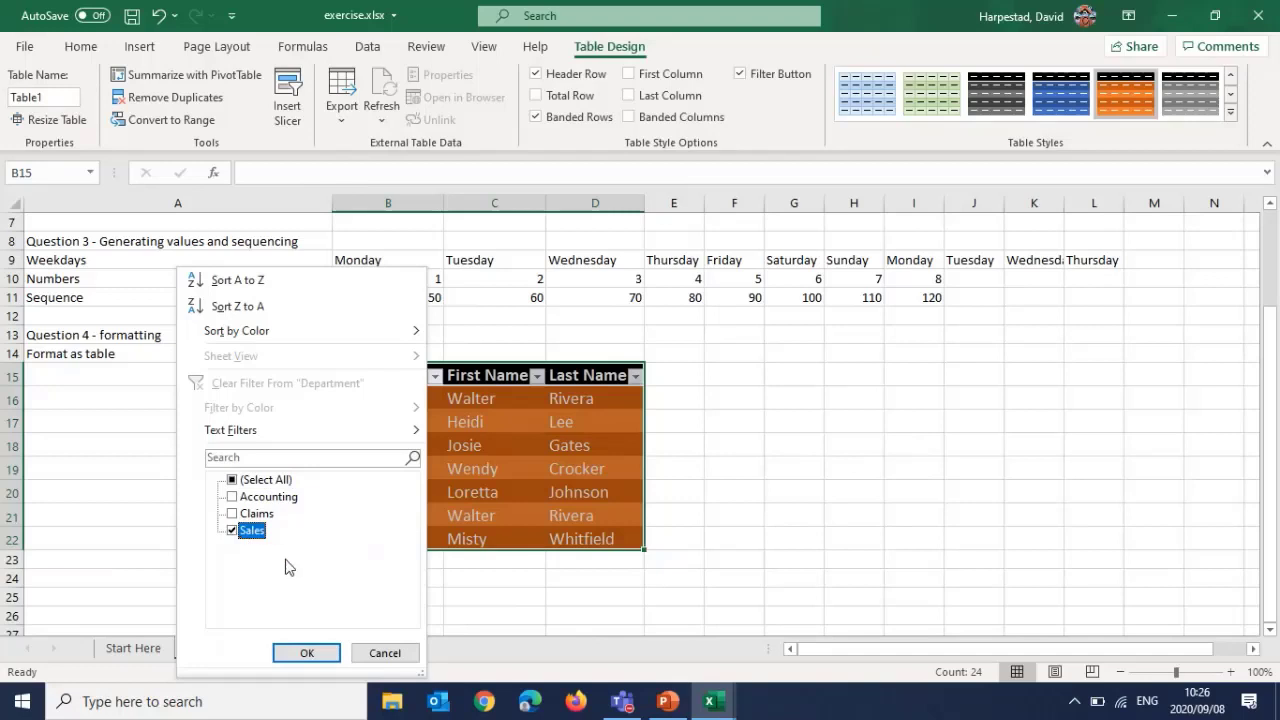
click(309, 652)
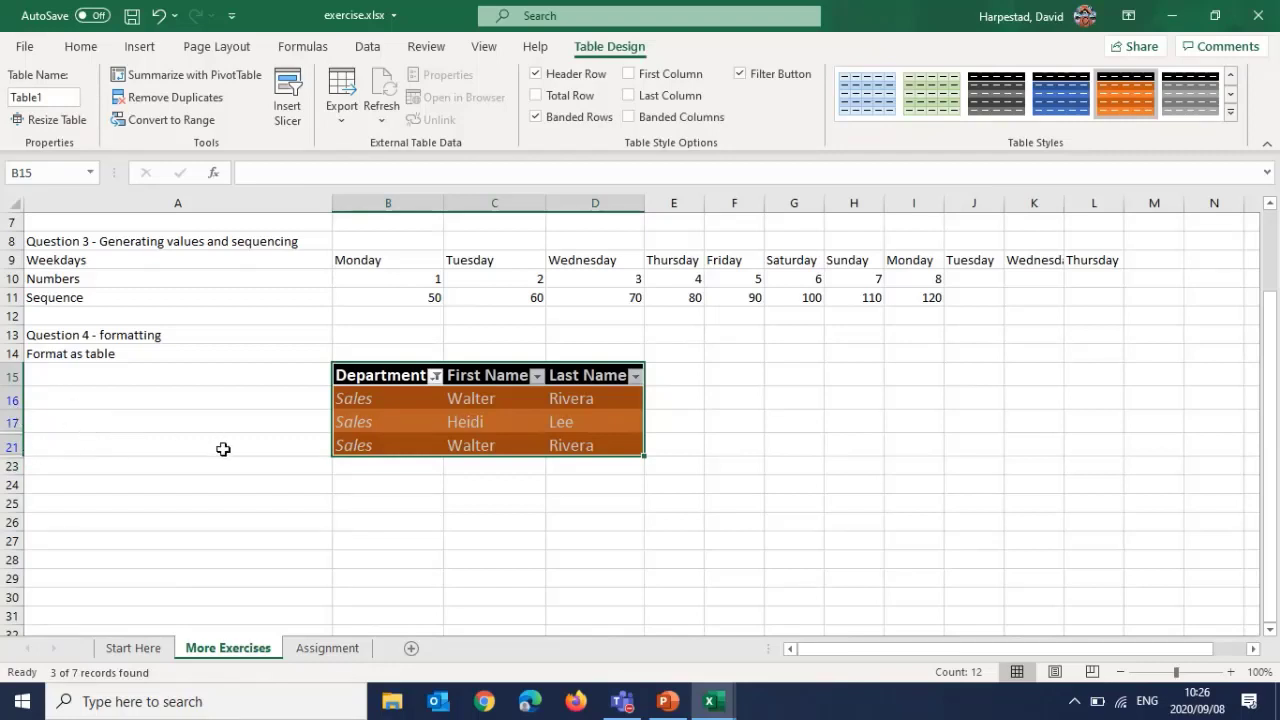
Add Claims to the Department filter alongside Sales
click(435, 377)
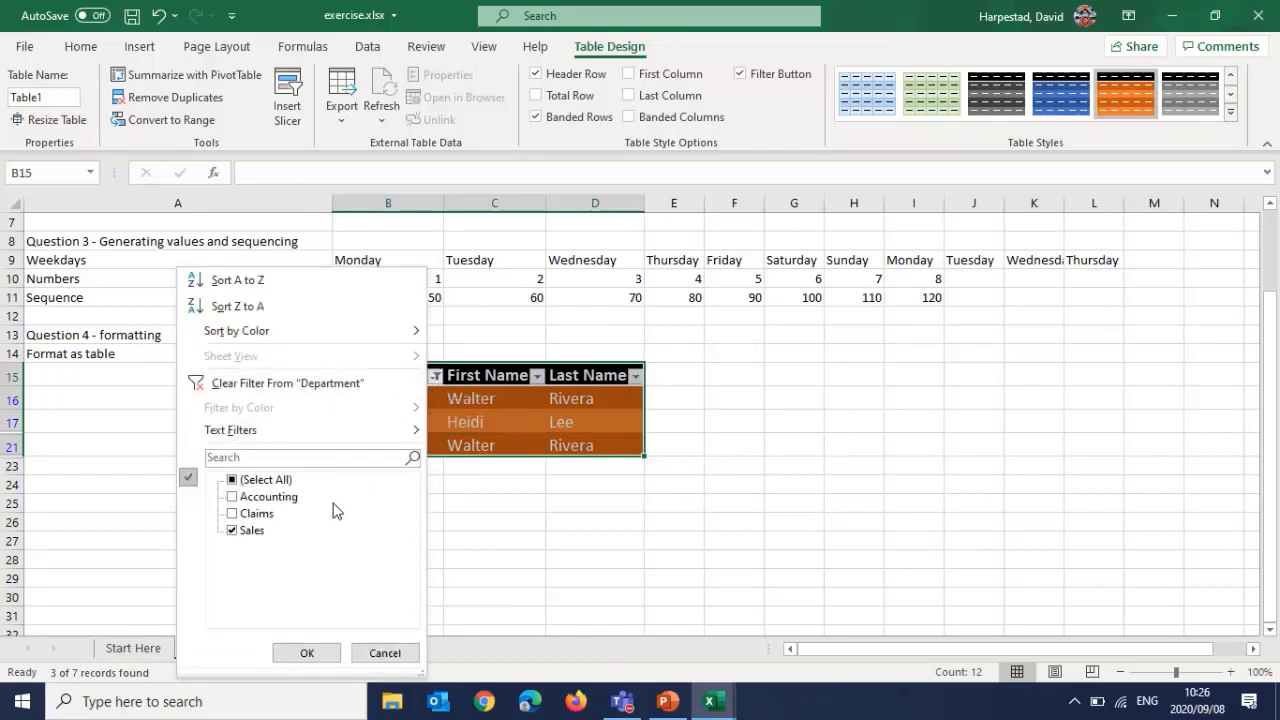
click(244, 514)
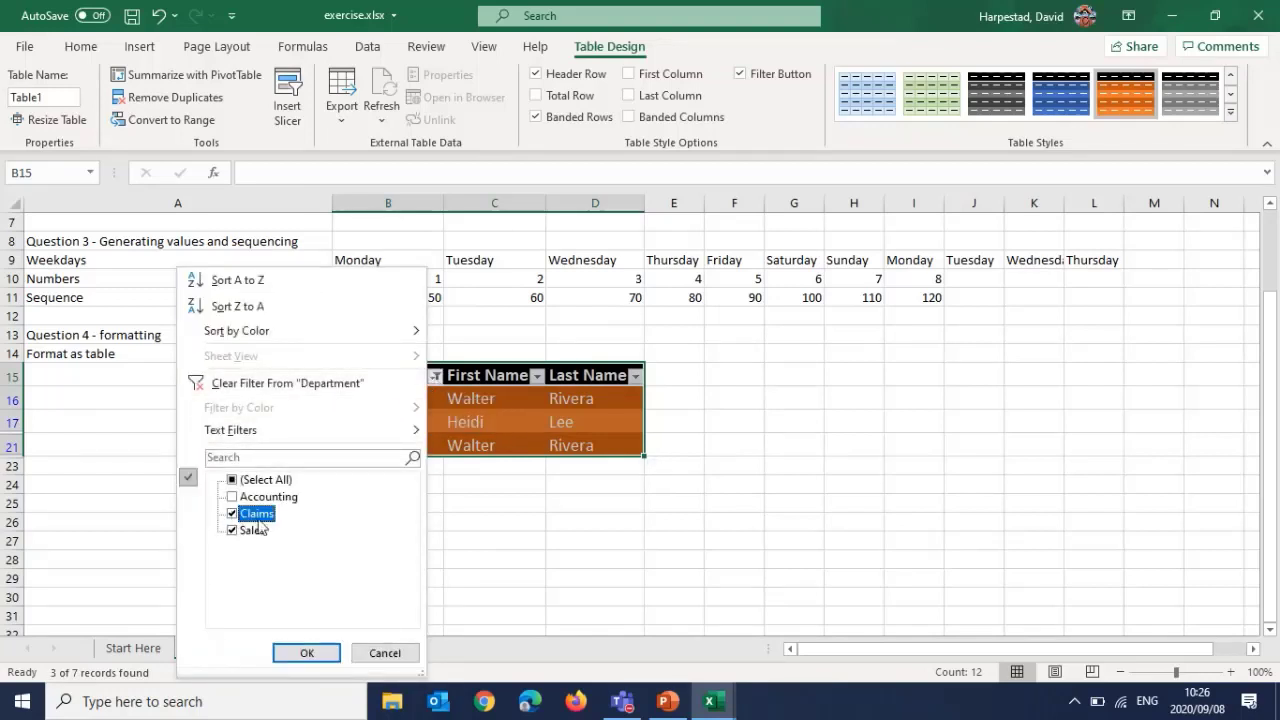
click(308, 653)
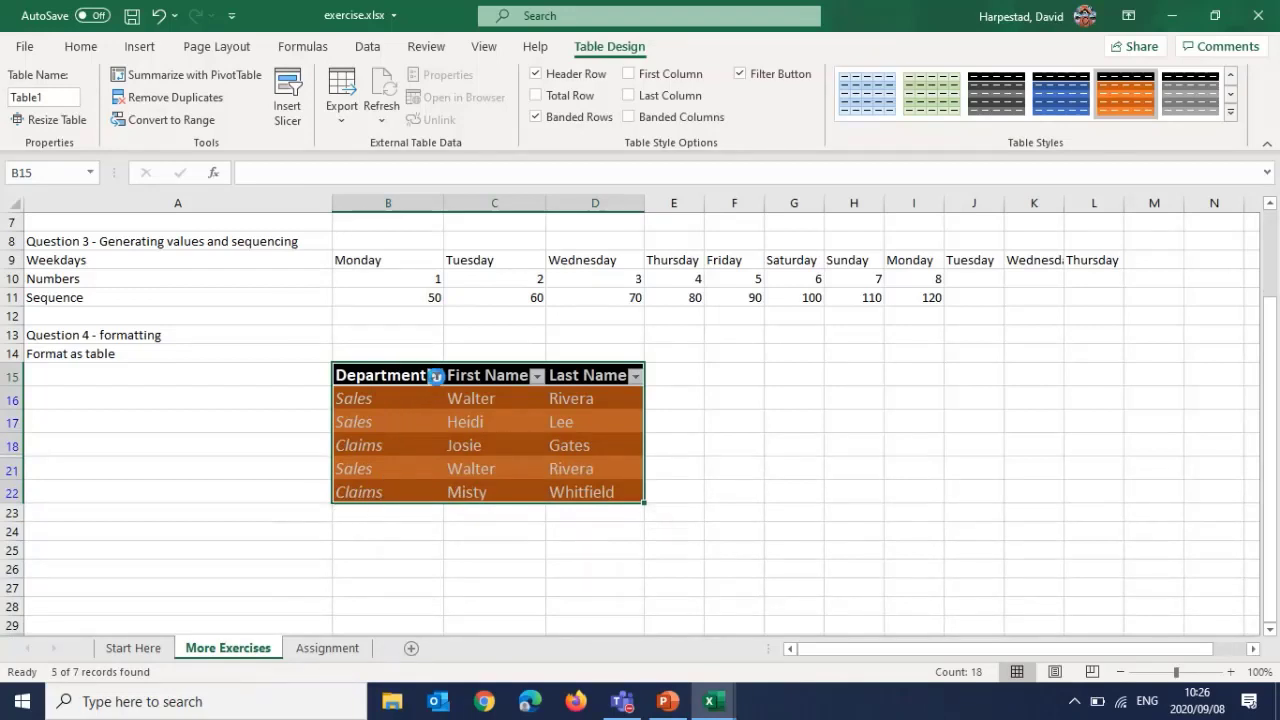
Include Accounting in the Department filter again so that all departments are selected, and deselect the table
click(435, 375)
click(233, 496)
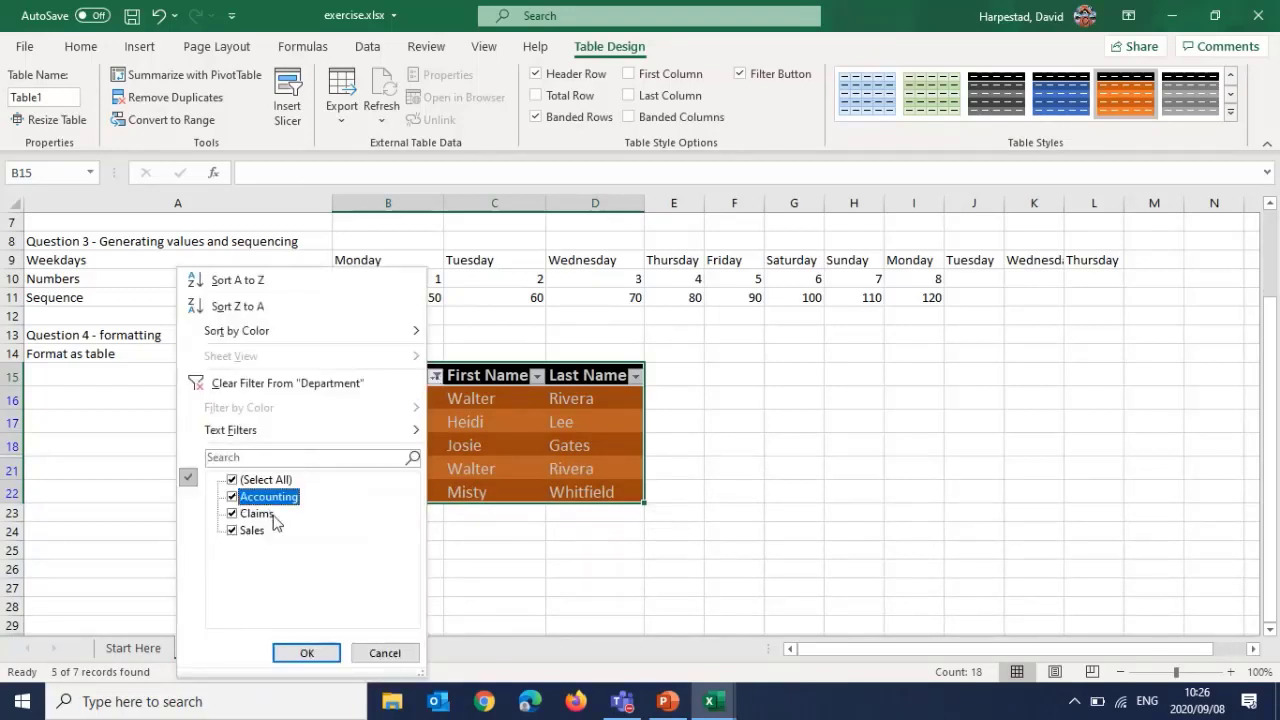
click(309, 653)
click(356, 560)
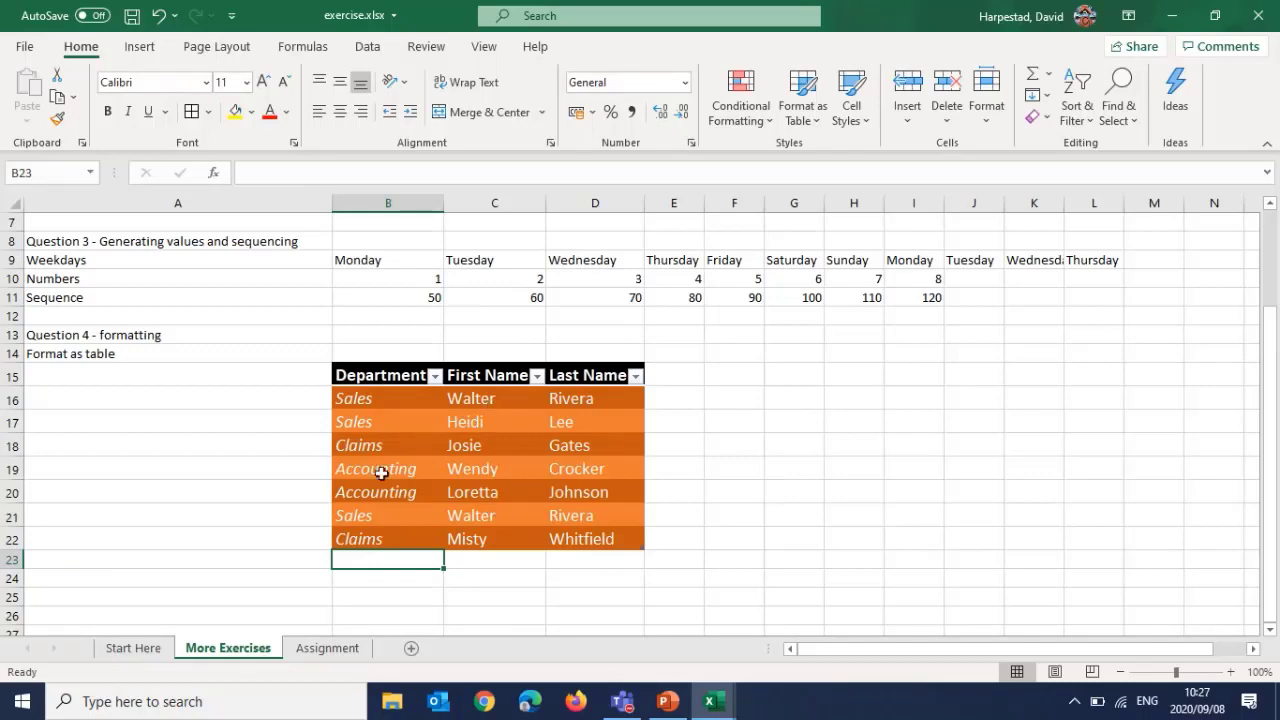
click(818, 120)
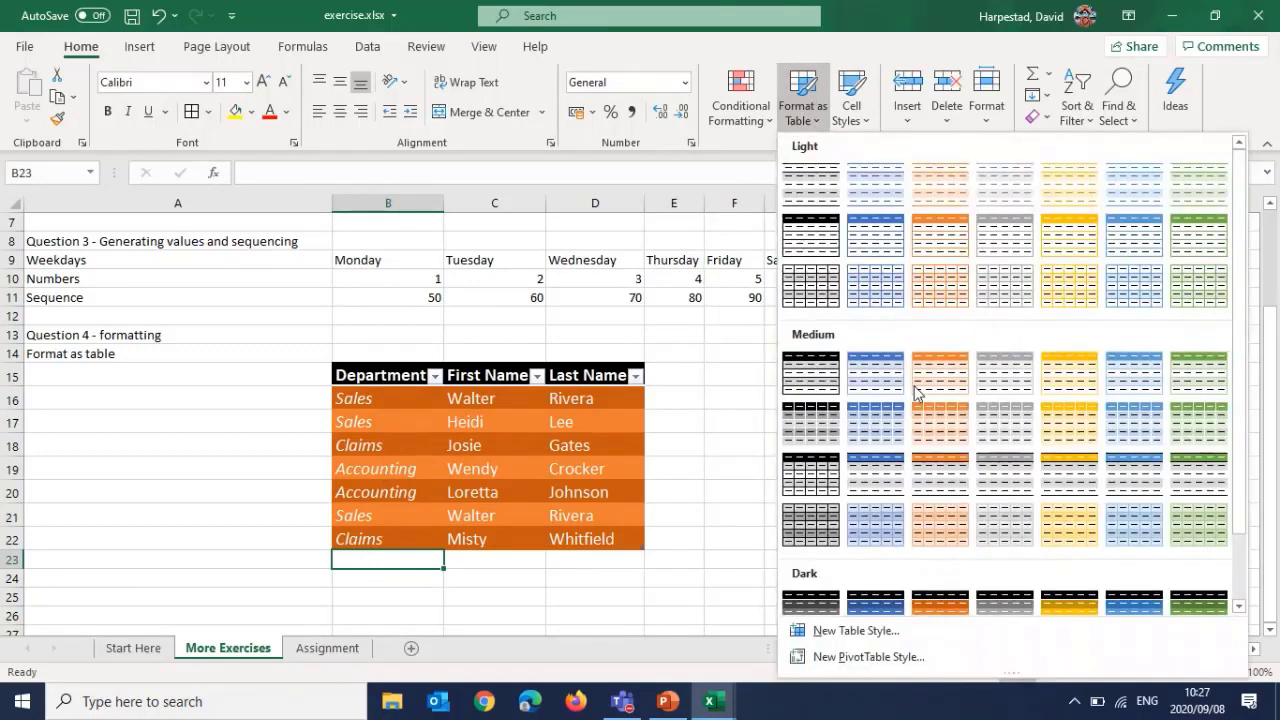
click(688, 380)
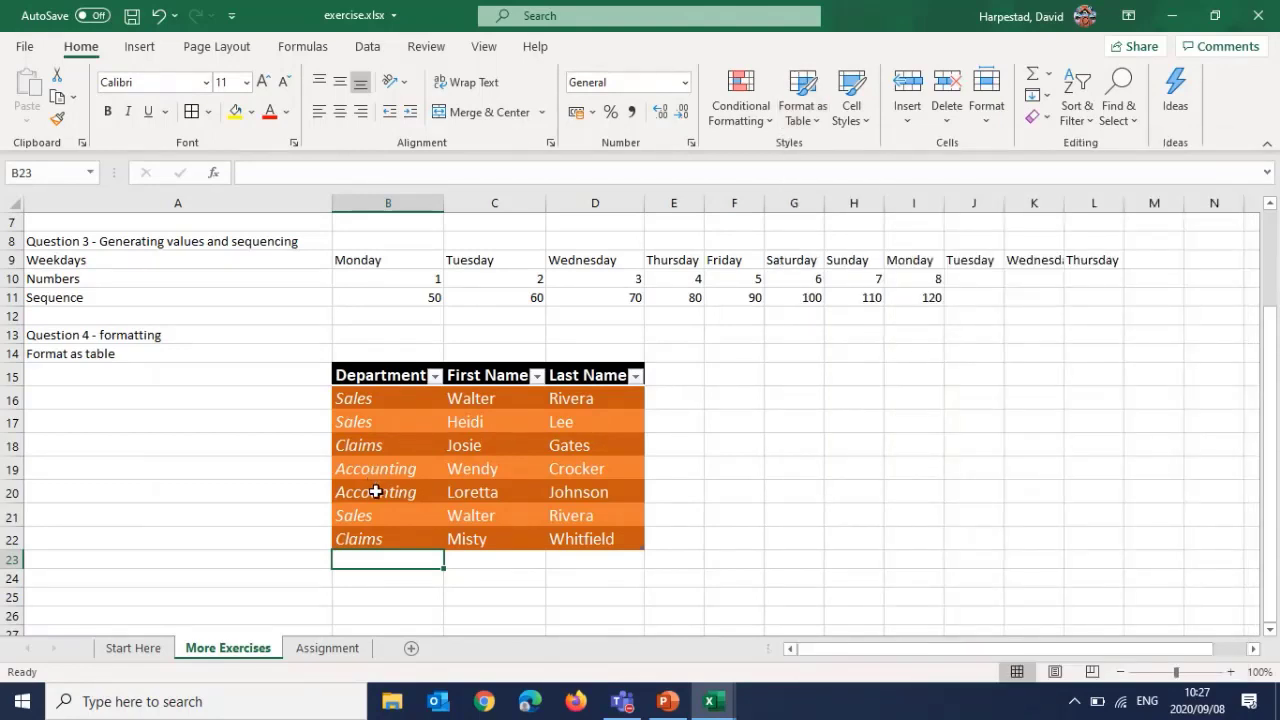
Clear the surplus weekday entries Wednesday and Thursday in K9:L9, beneath the Question 5 heading, and deselect the range
scroll(375, 494, up, 2)
scroll(375, 494, up, 1)
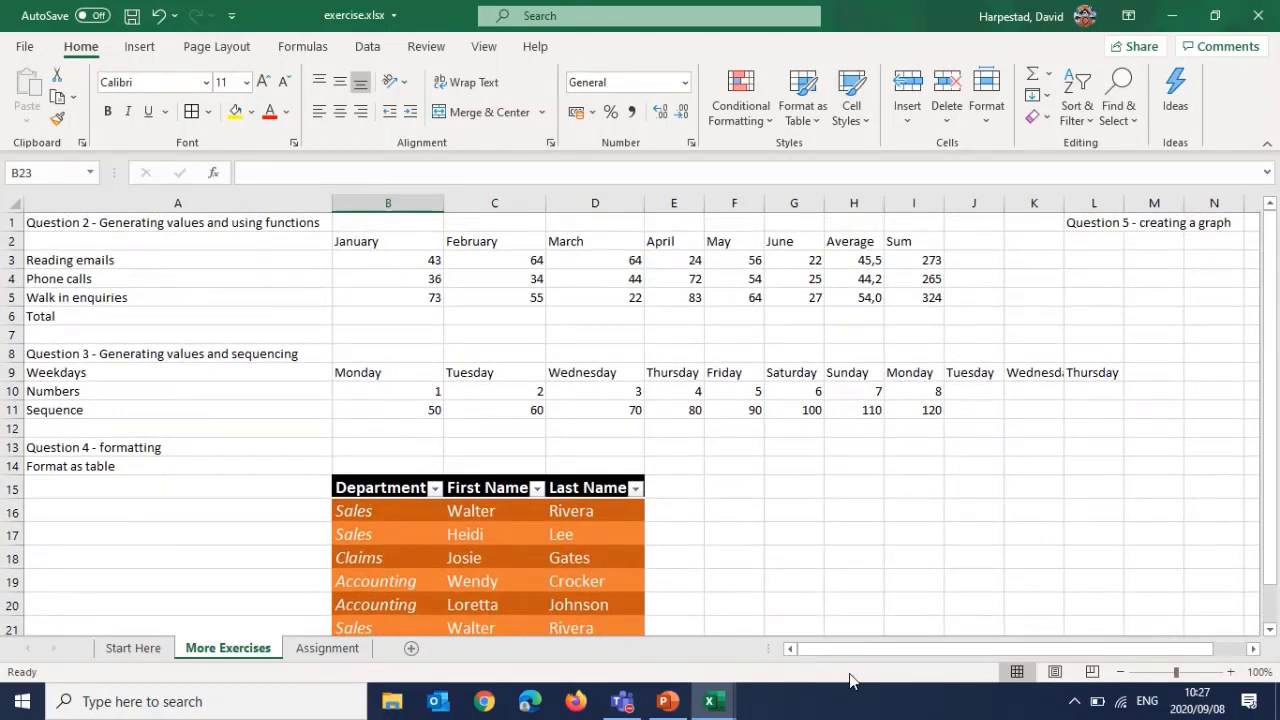
drag(848, 655, 898, 658)
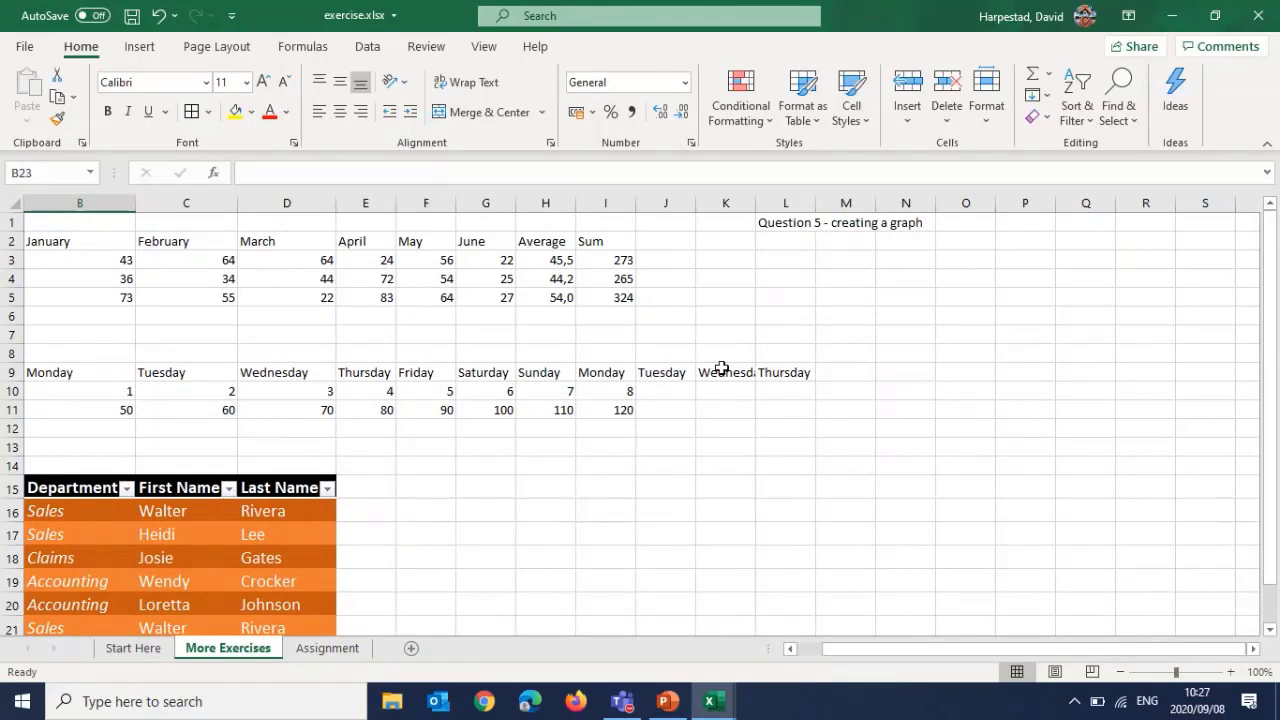
drag(704, 342, 800, 431)
key(Delete)
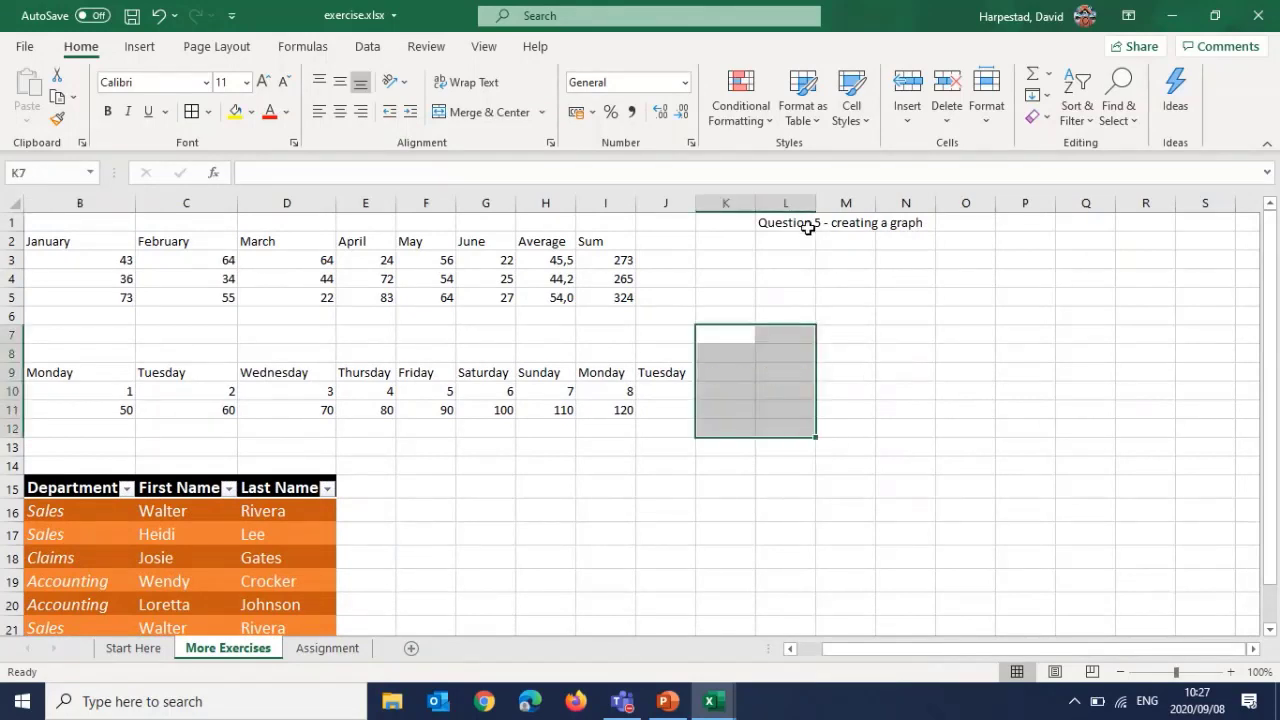
click(799, 261)
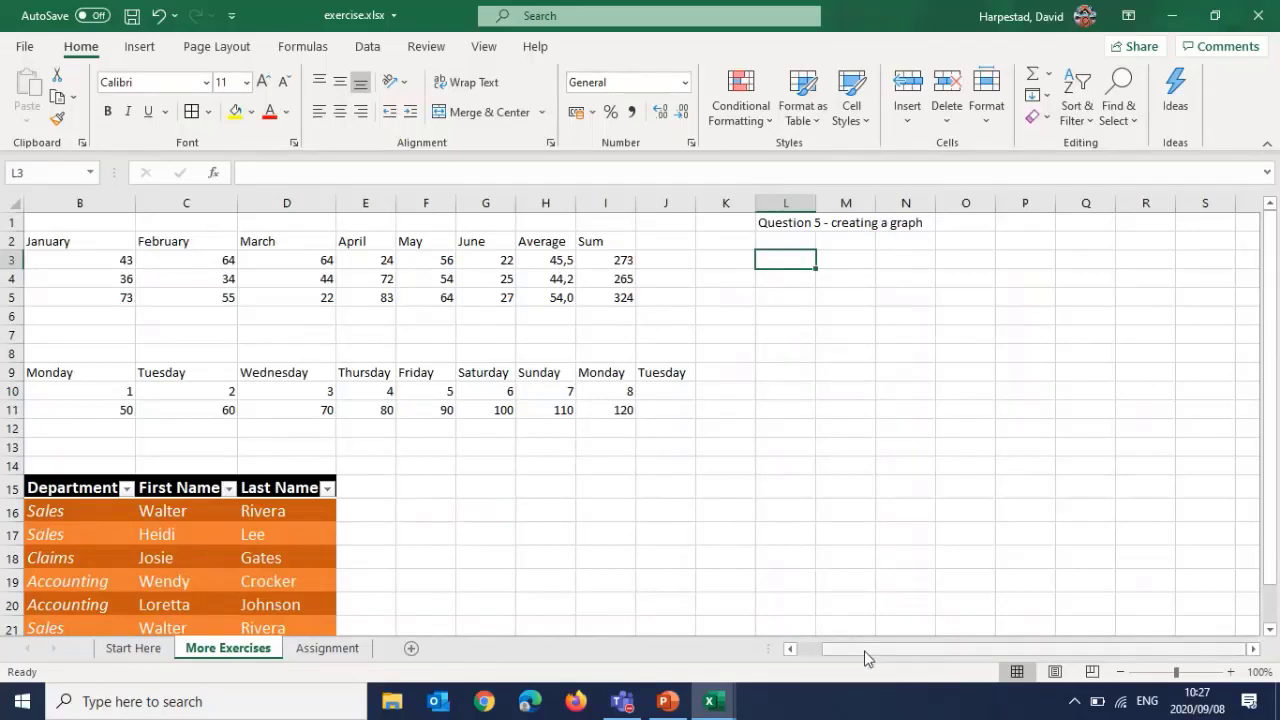
Open the recommended charts for the January to June activity data in A2:G5, including its row and column labels
drag(866, 657, 838, 652)
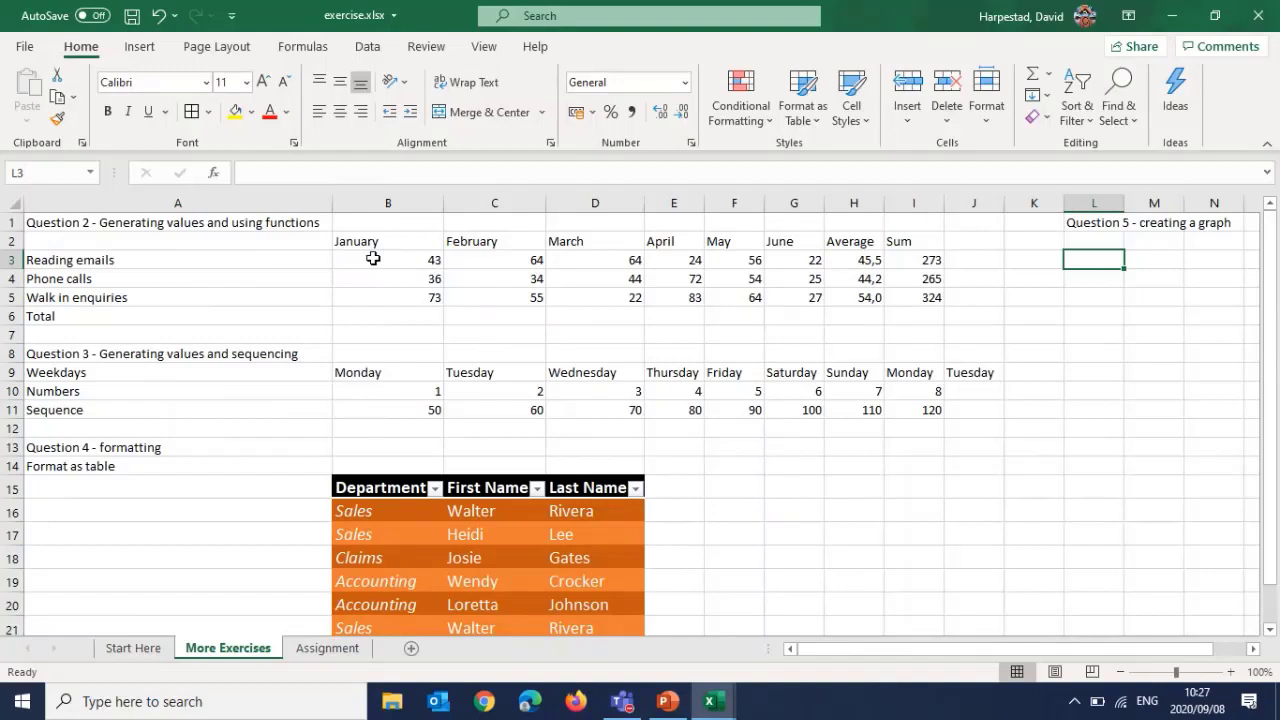
click(143, 260)
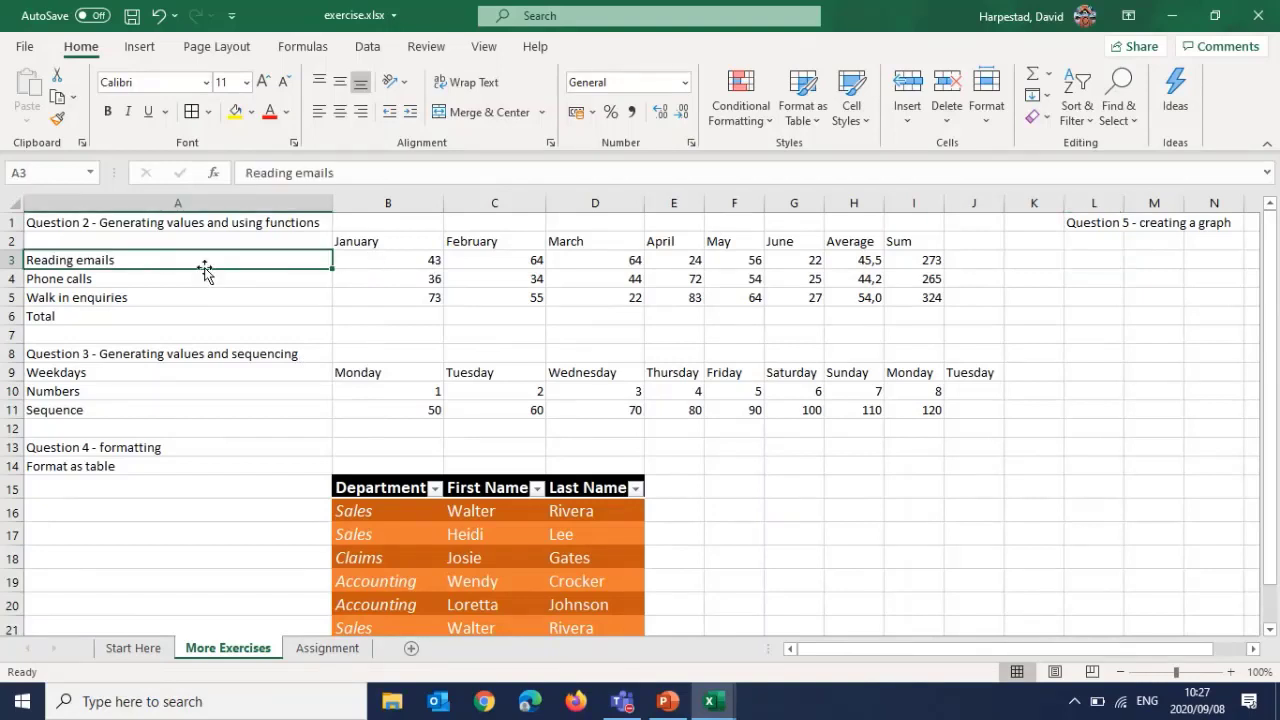
click(420, 257)
click(406, 243)
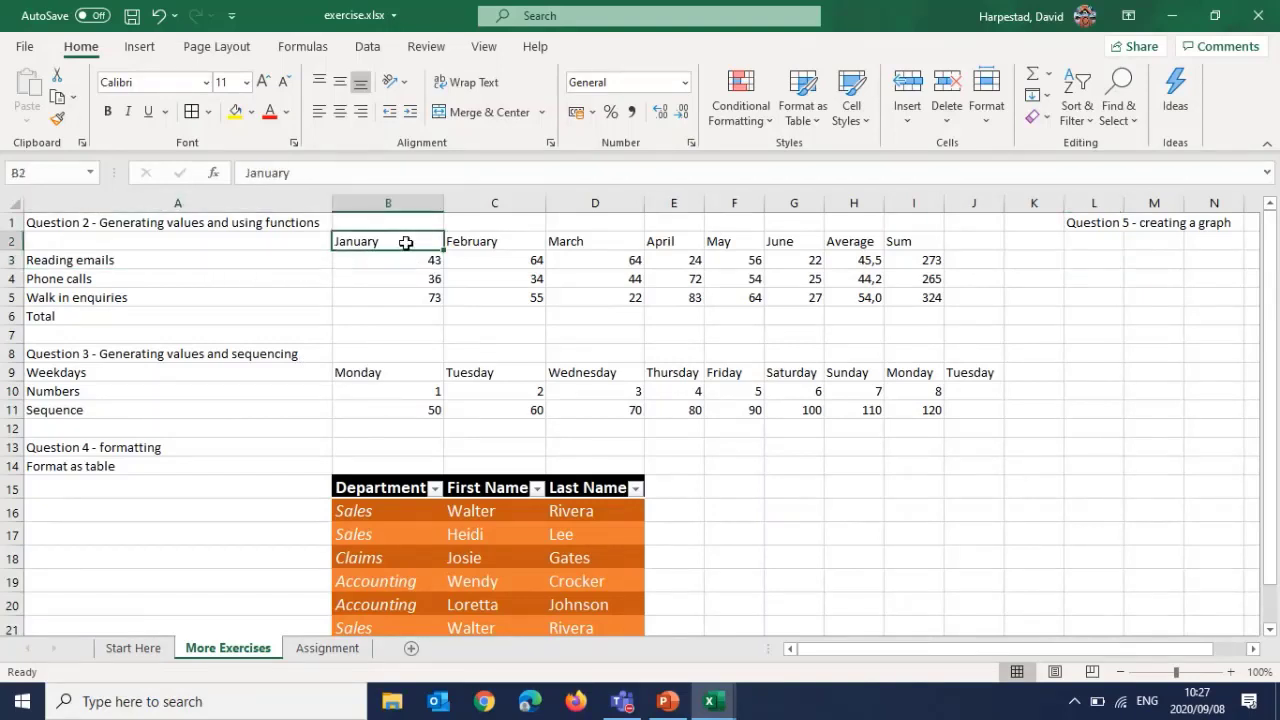
click(402, 257)
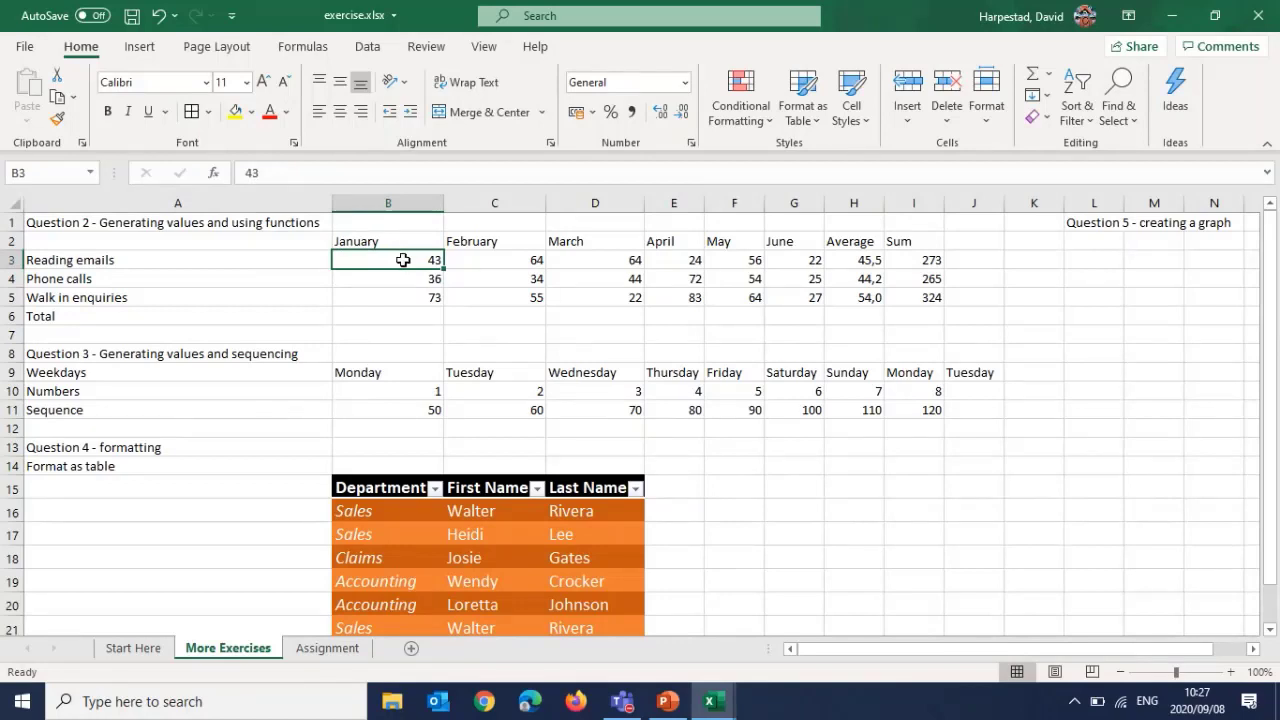
drag(234, 246, 808, 289)
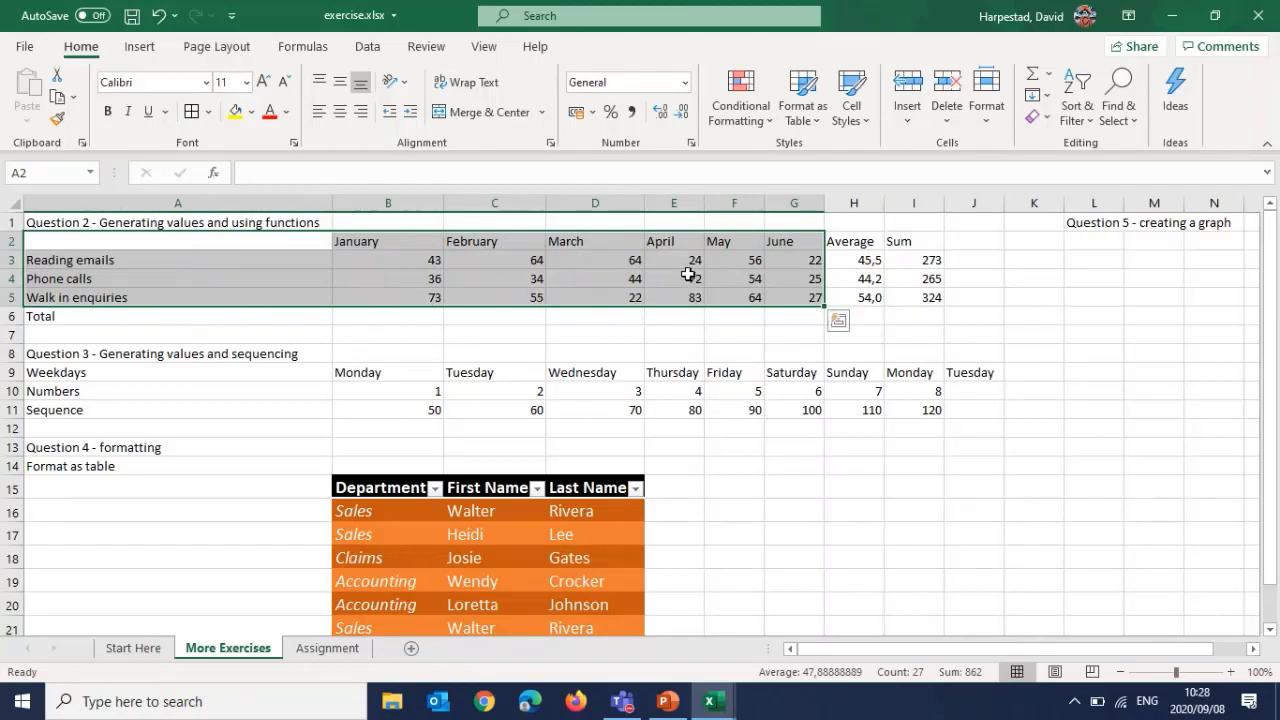
drag(825, 649, 851, 650)
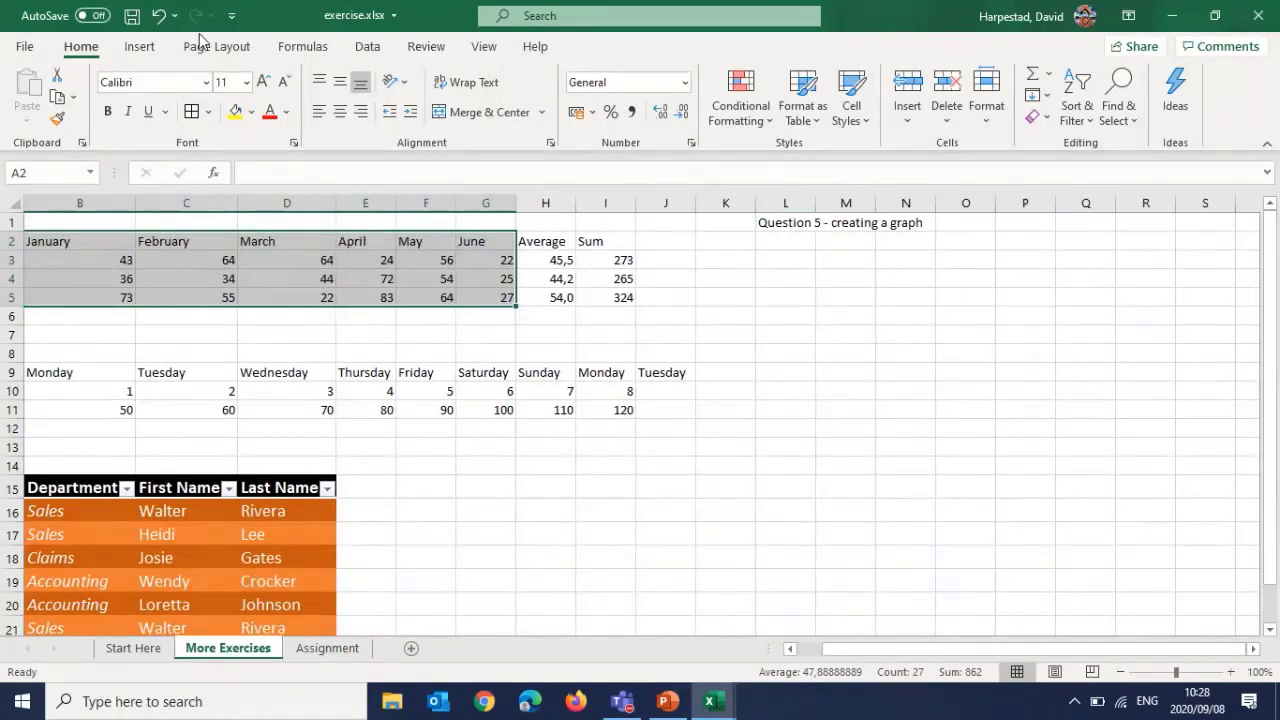
click(140, 47)
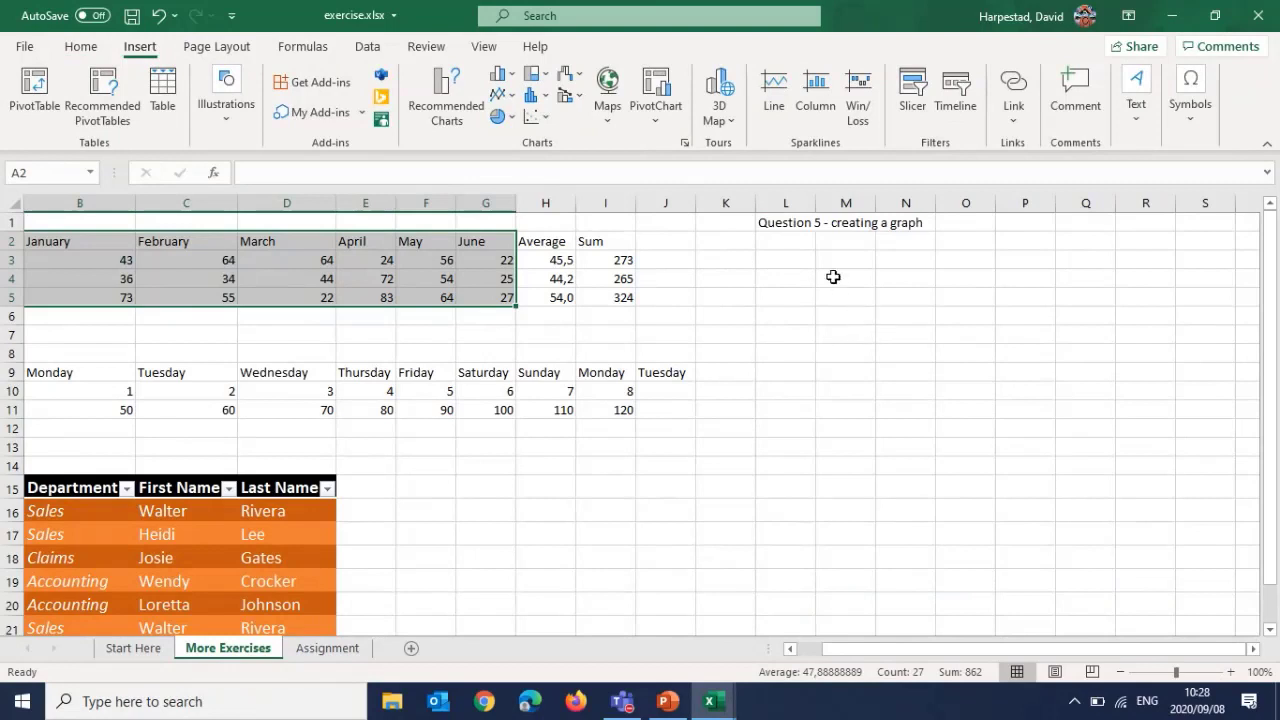
click(446, 95)
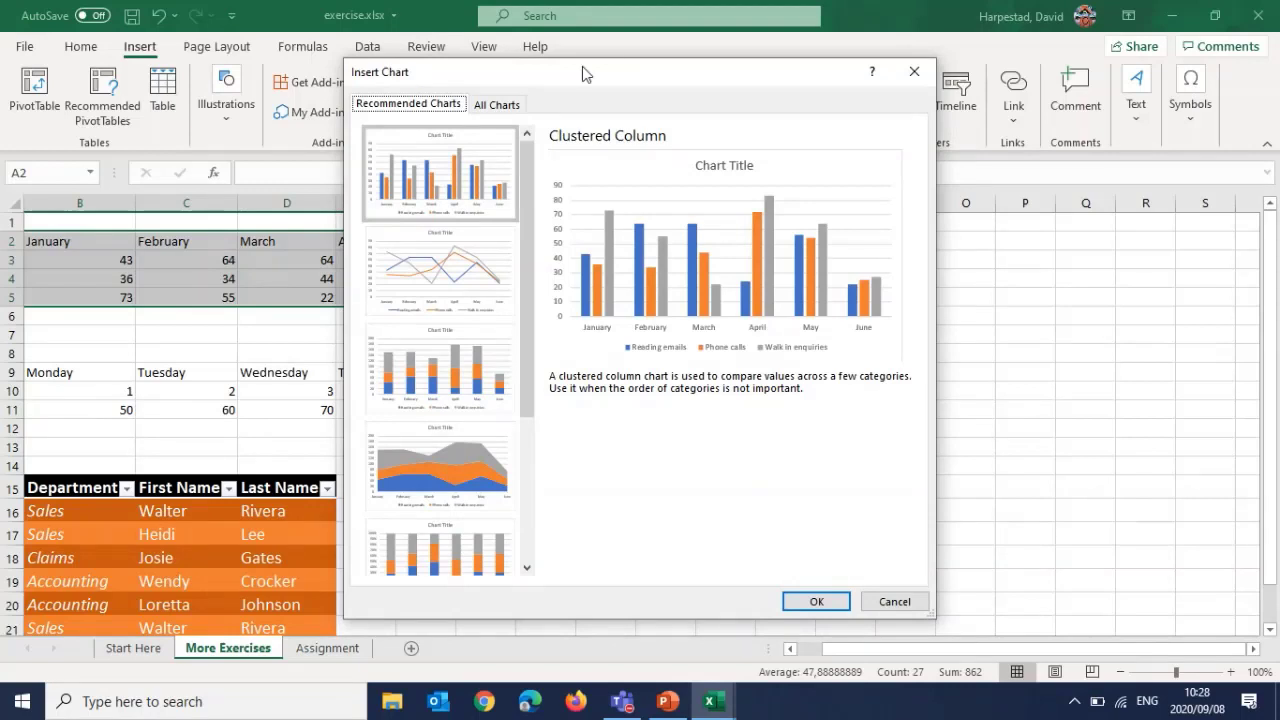
drag(588, 82, 818, 86)
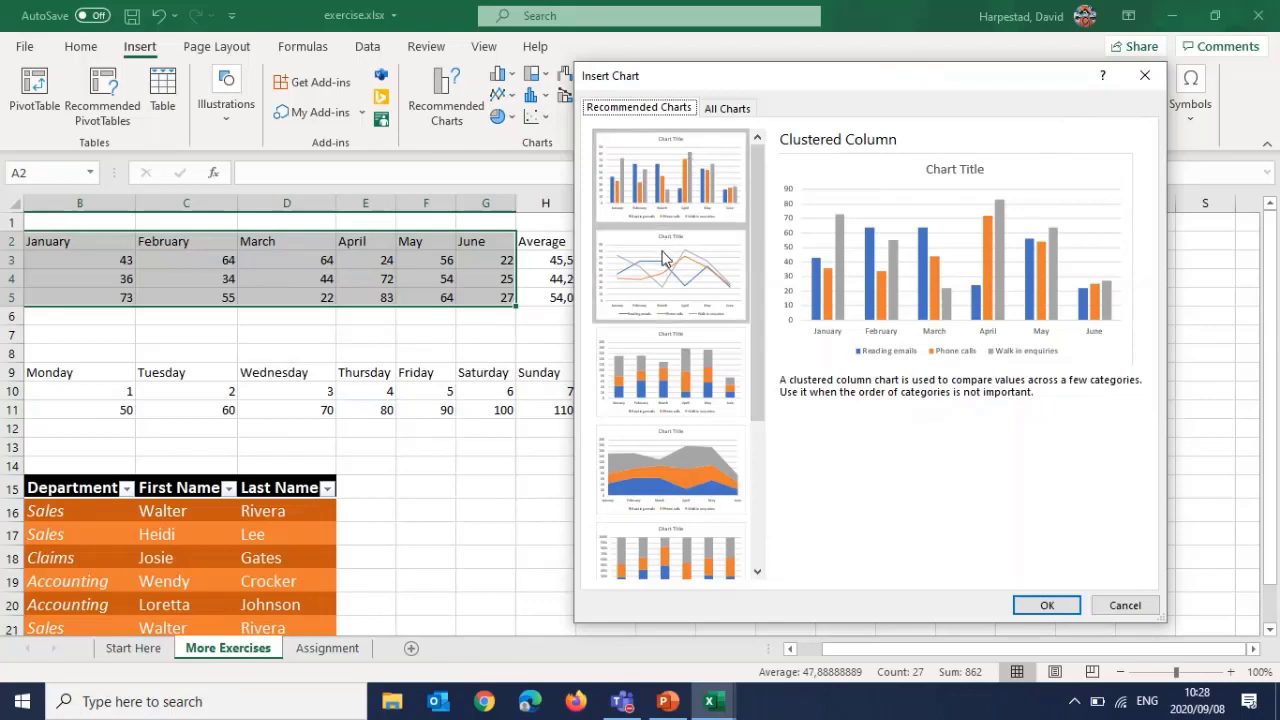
Preview the recommended chart types for the activity data, including Line, Stacked Area, 100% Stacked Column and Pareto
click(668, 260)
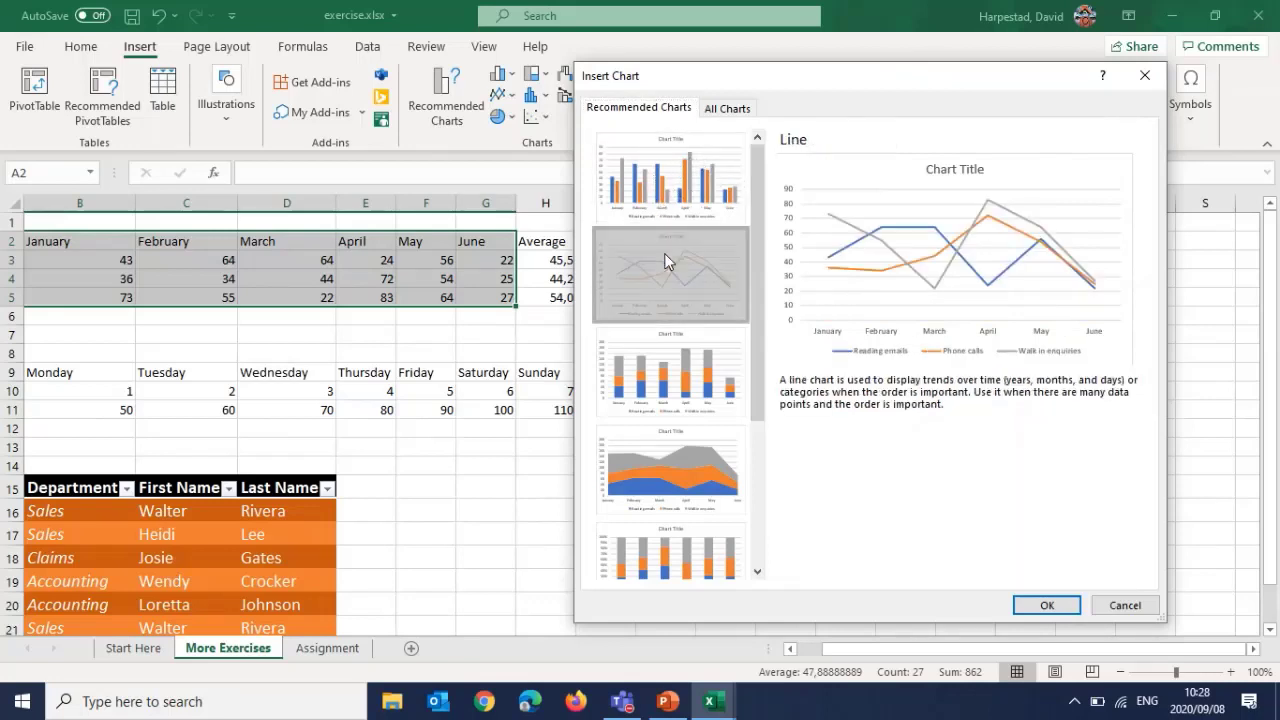
click(682, 350)
click(677, 450)
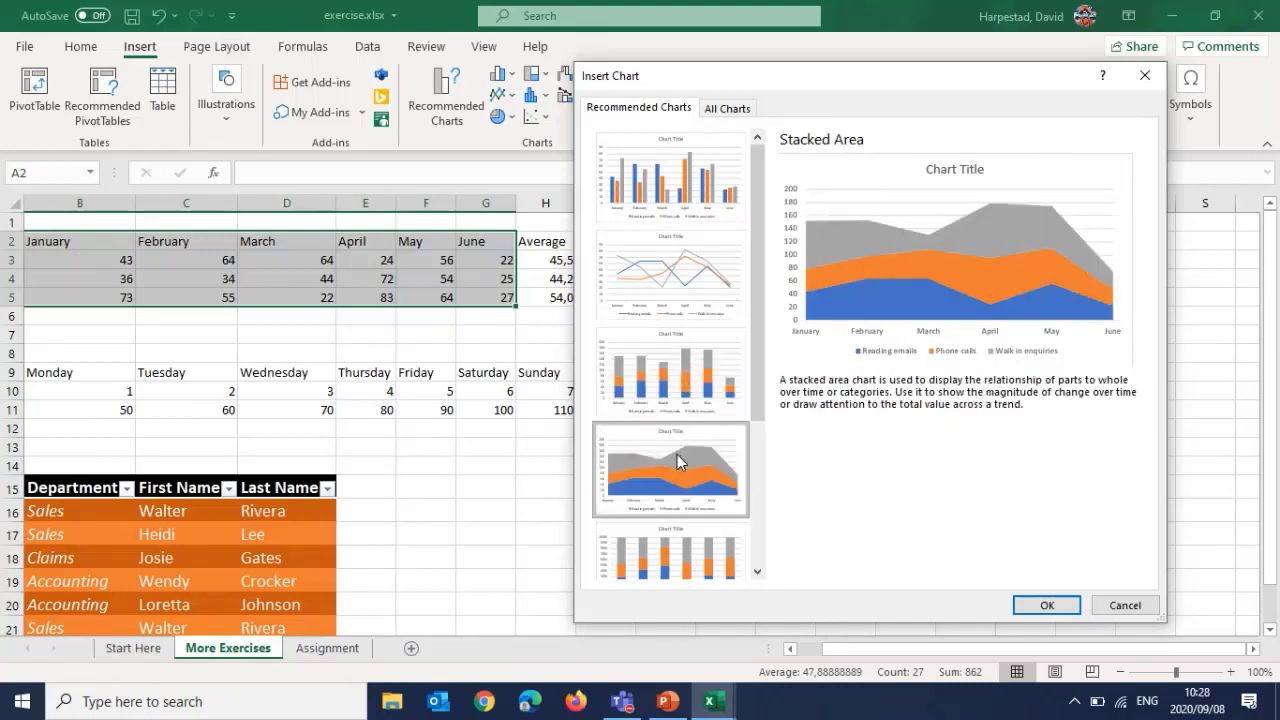
scroll(677, 456, down, 3)
click(657, 370)
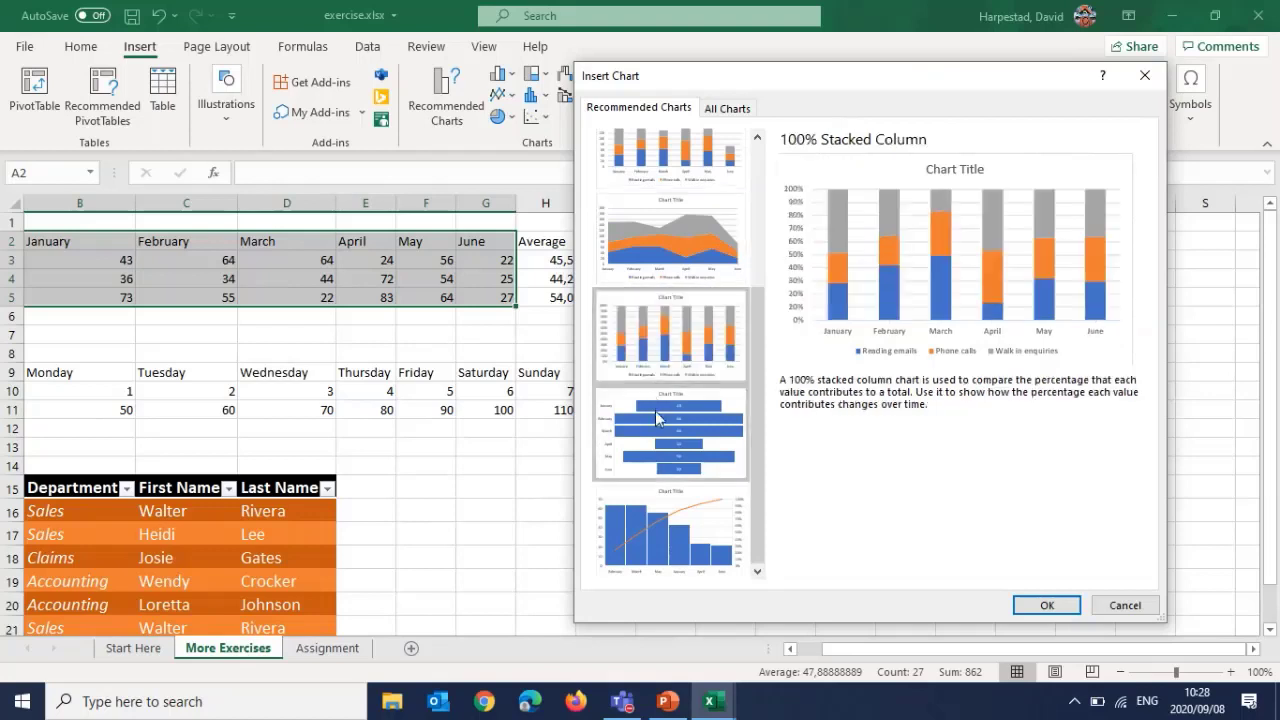
click(655, 435)
click(654, 512)
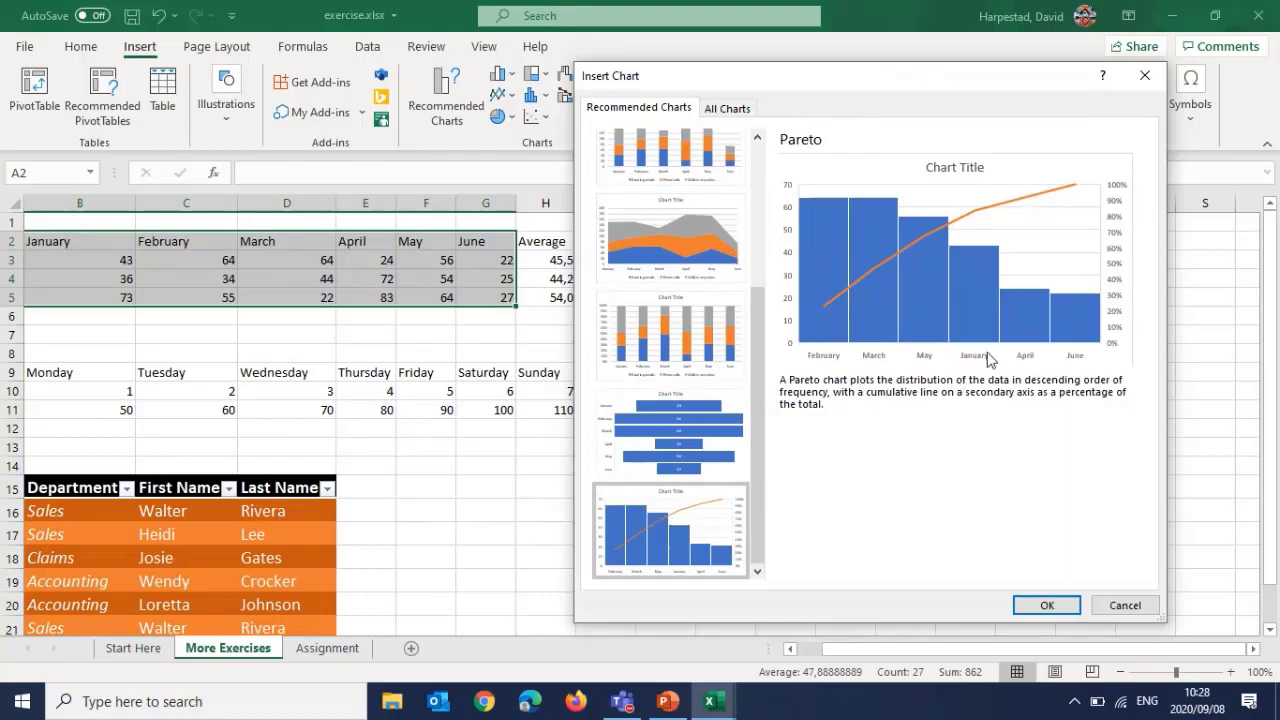
scroll(636, 360, up, 5)
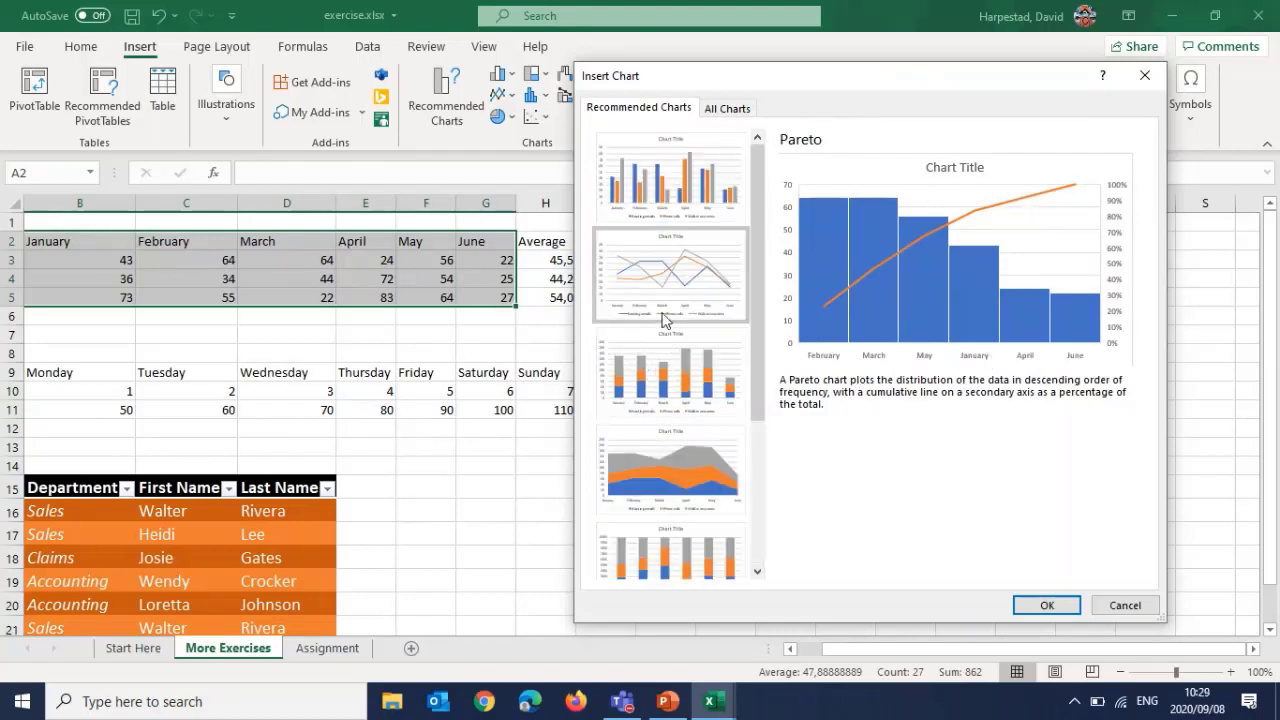
Insert a Clustered Column chart of the activity data and place it below the Question 5 heading
click(659, 196)
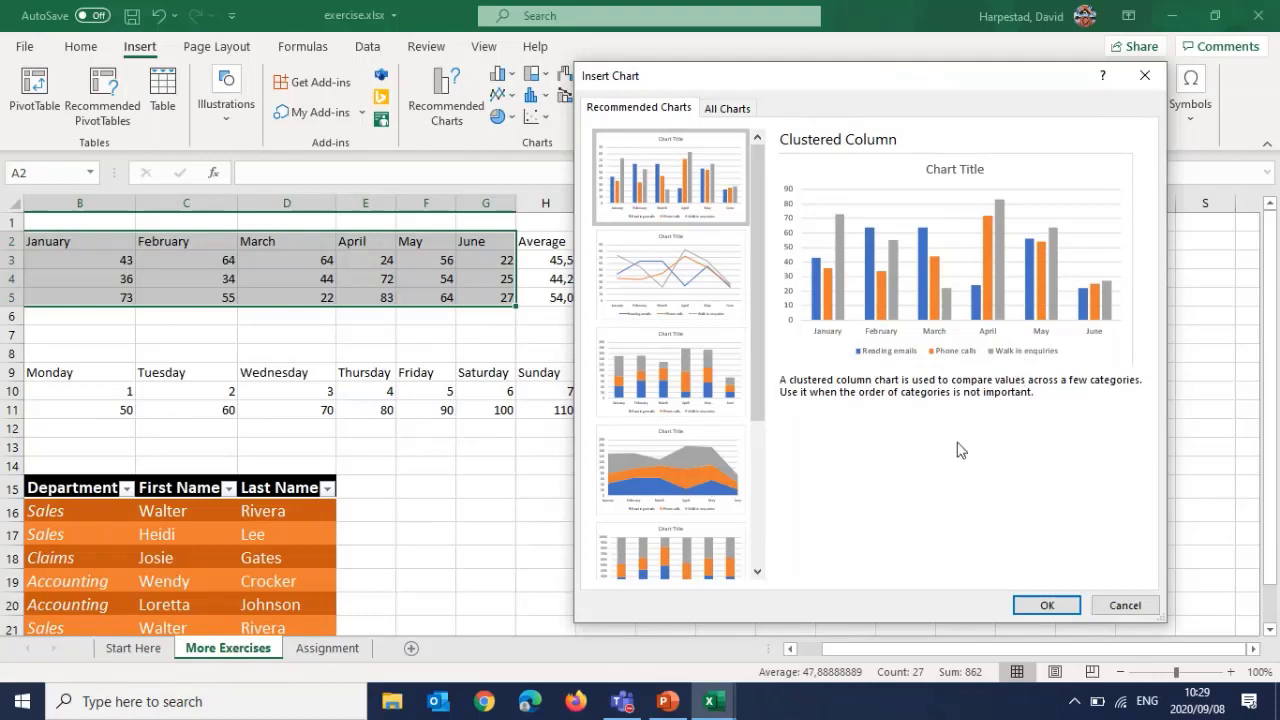
click(1046, 605)
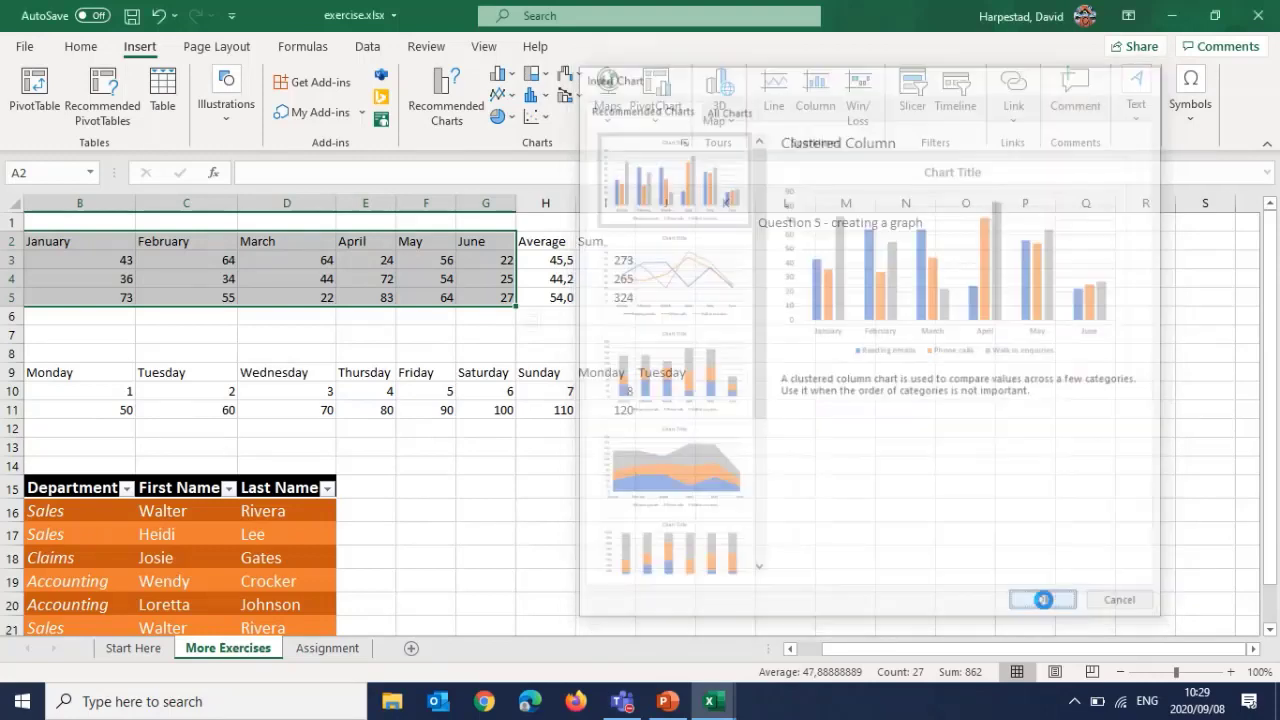
drag(734, 309, 1023, 274)
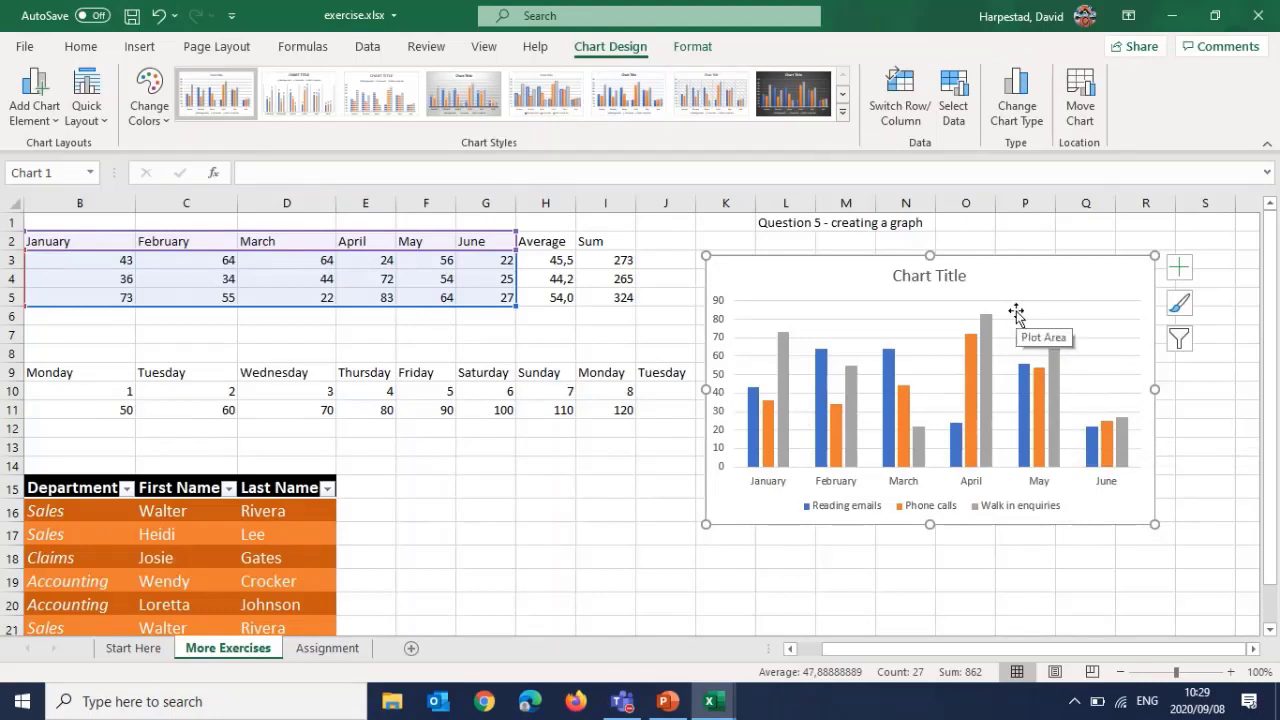
Change the chart title to "My Data - Jan to June 2020" and leave title editing
click(921, 285)
triple_click(921, 285)
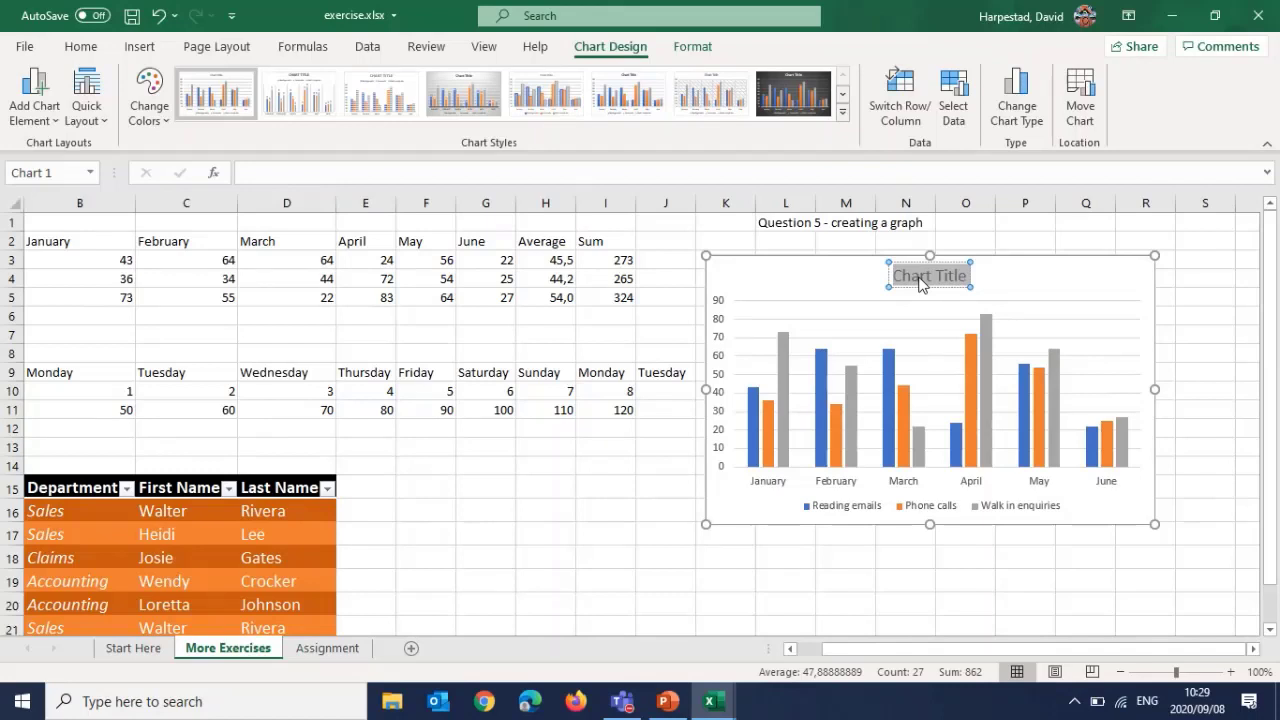
text(My Data)
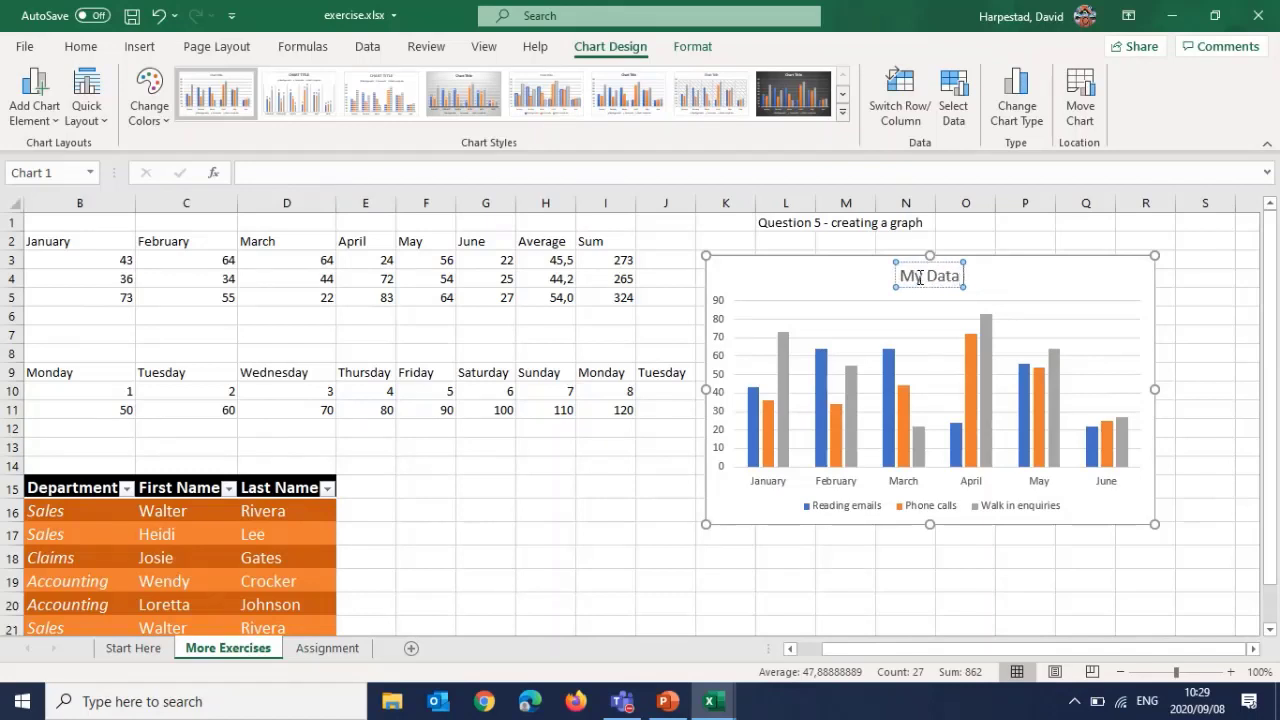
text( -)
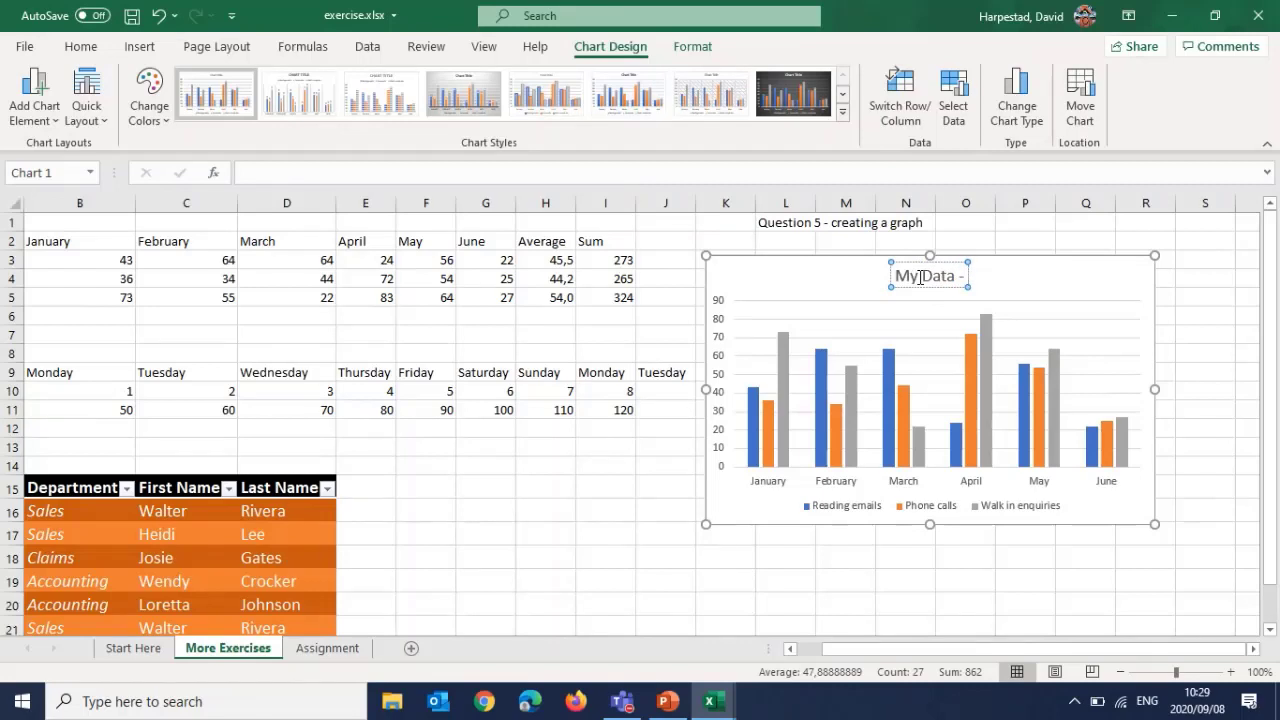
text( Jan to)
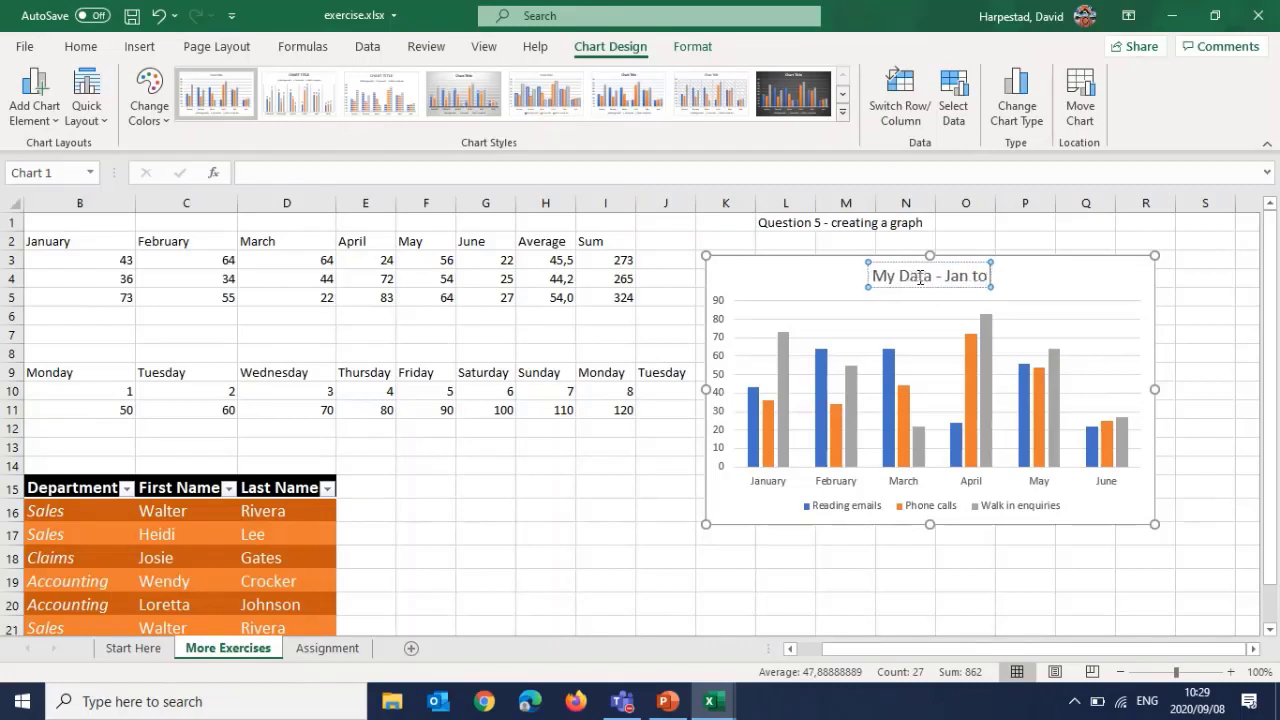
text( June)
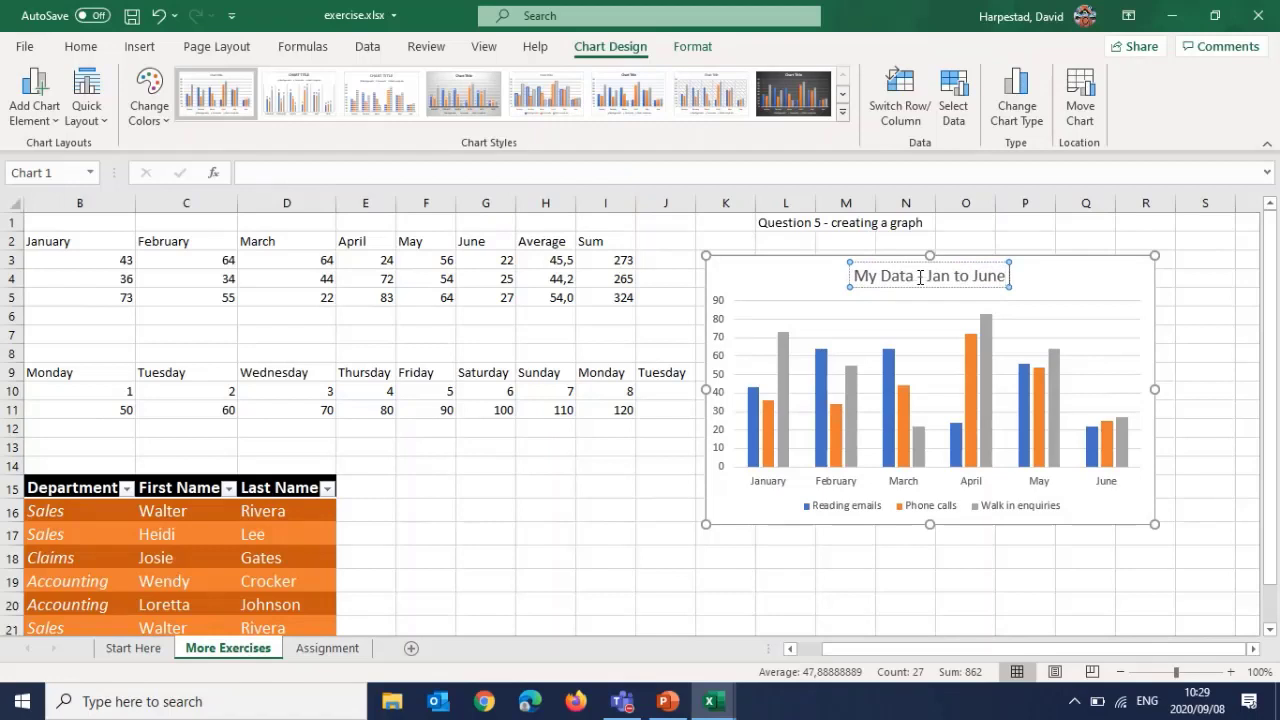
text( 2020)
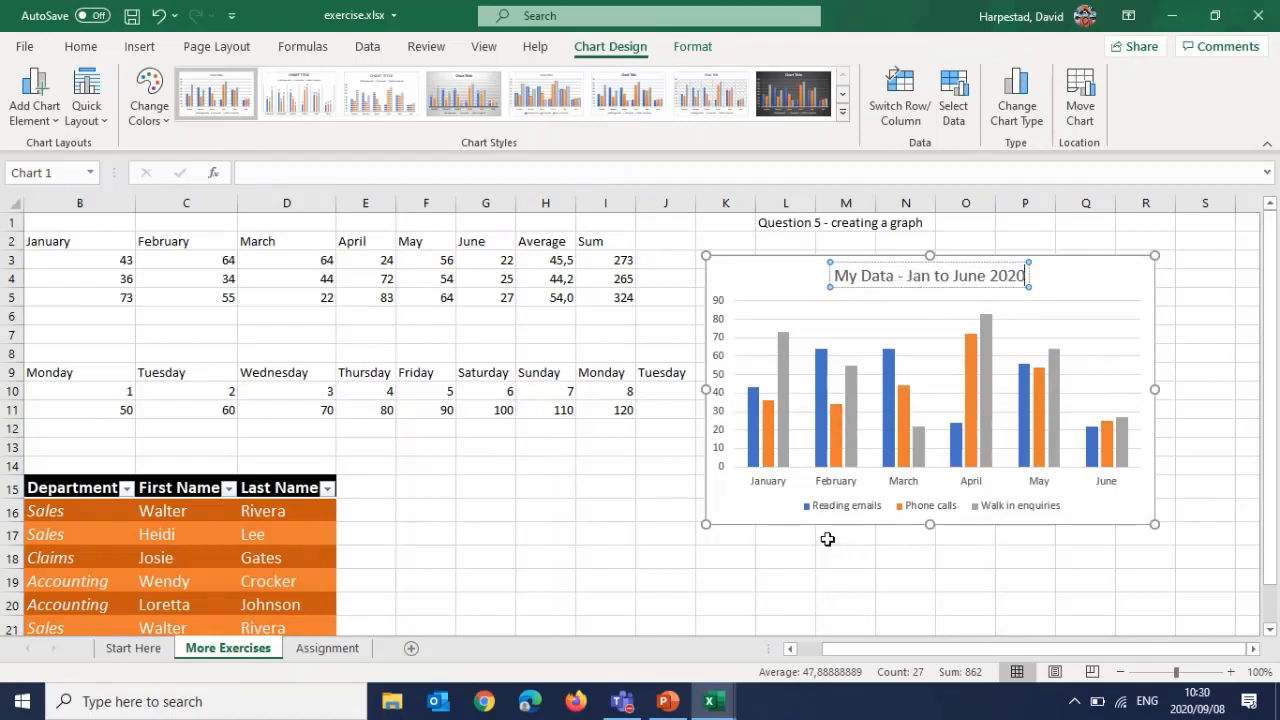
click(763, 510)
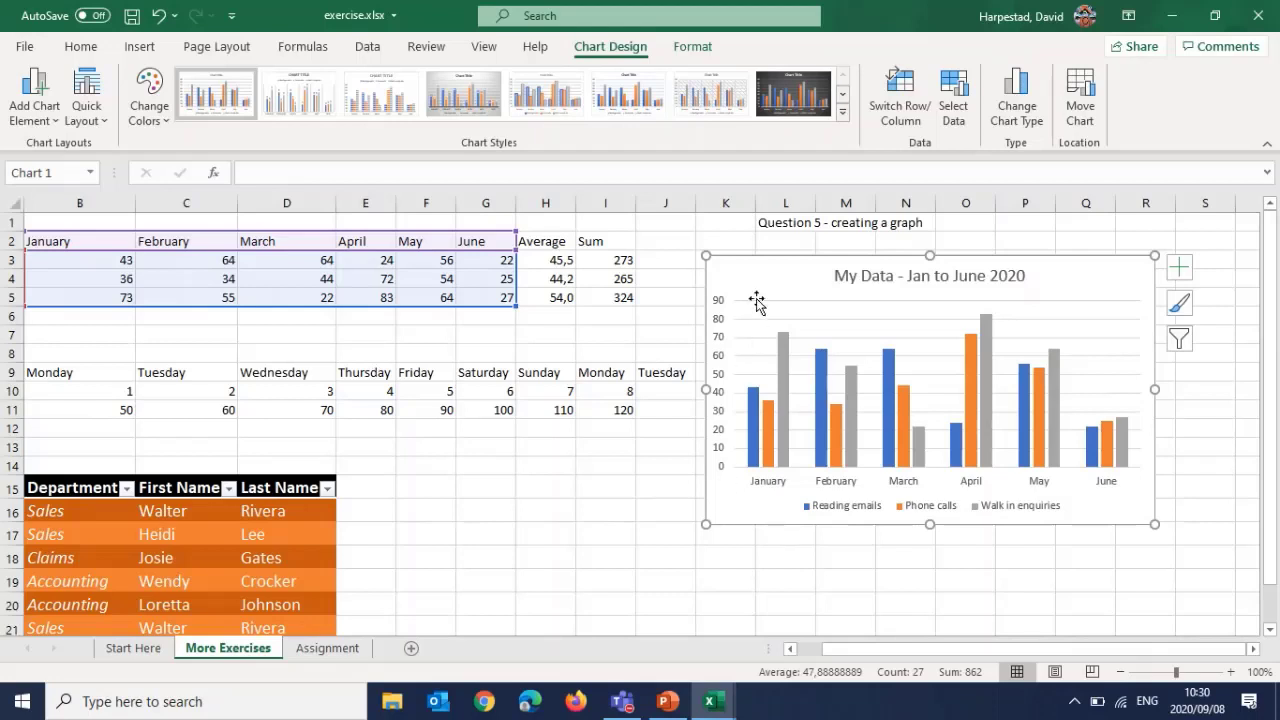
click(842, 278)
click(838, 314)
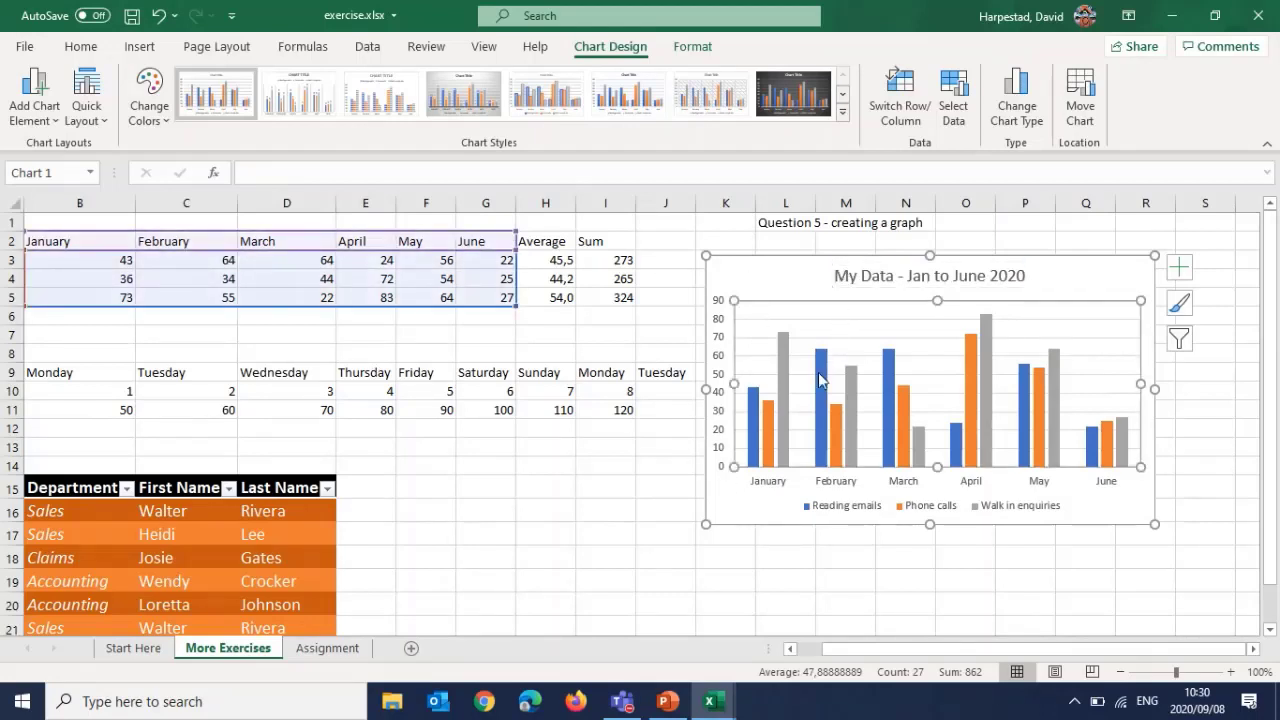
click(822, 505)
click(808, 483)
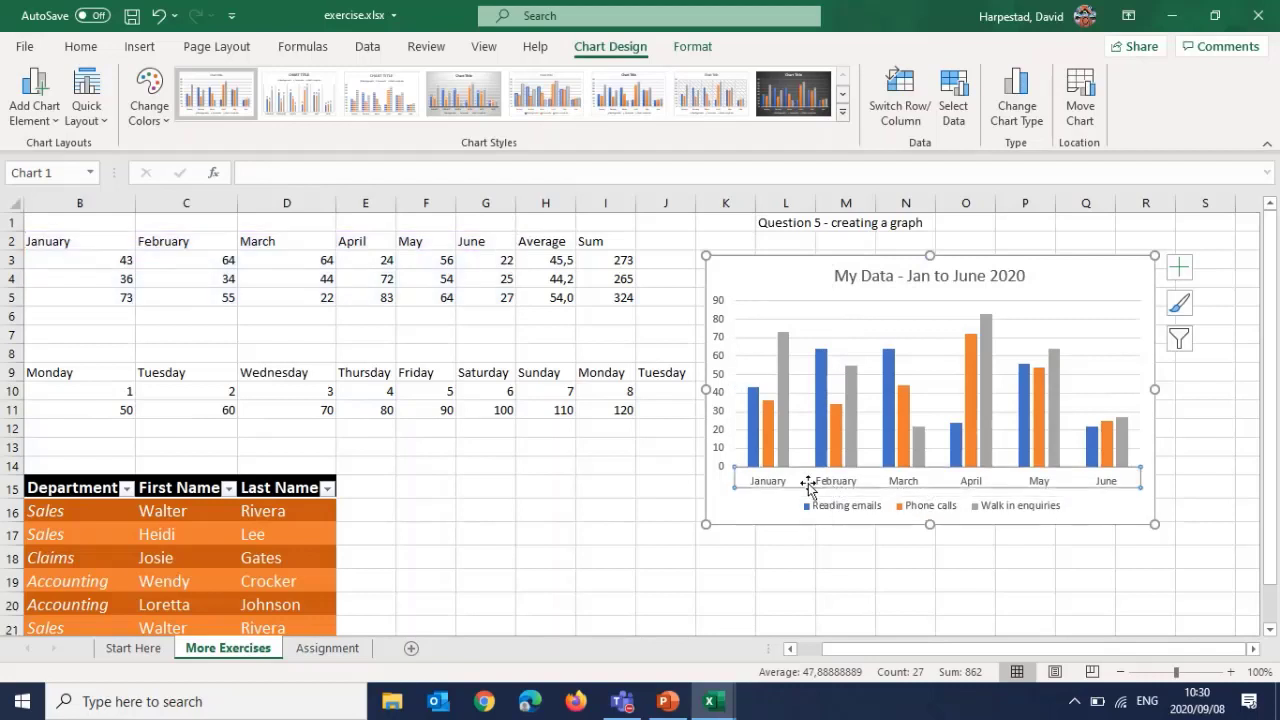
right_click(776, 481)
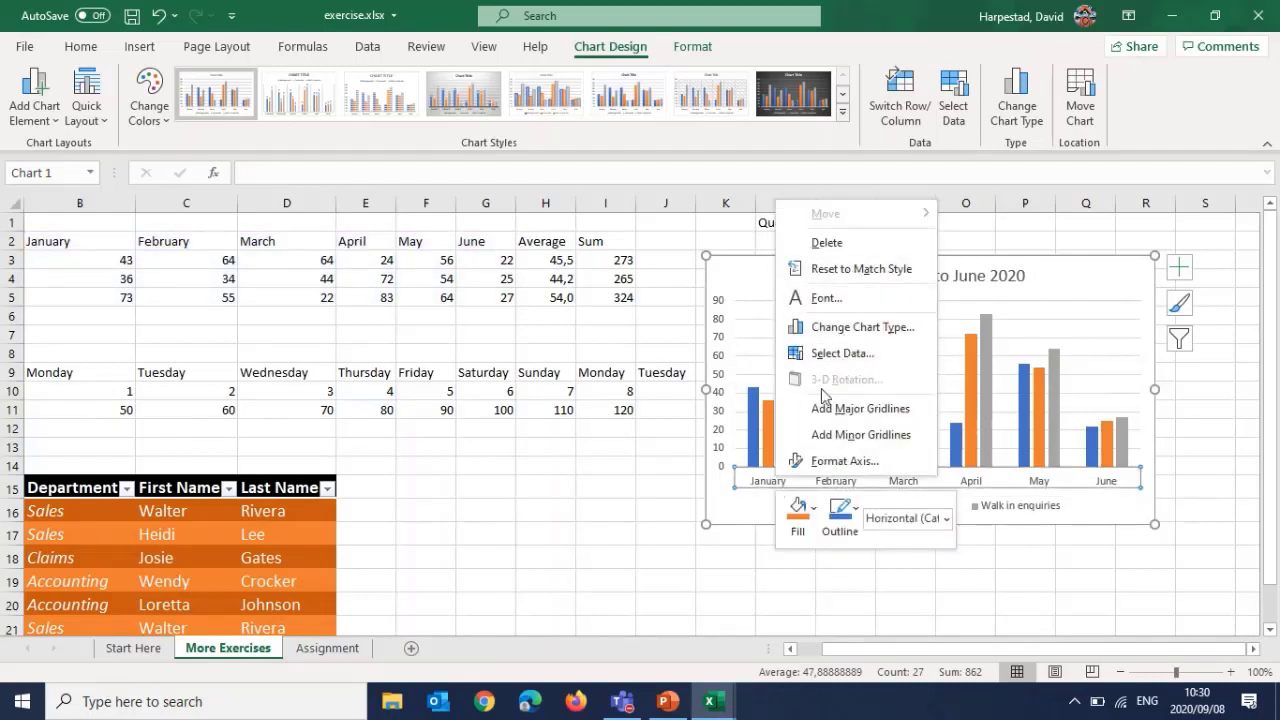
click(728, 275)
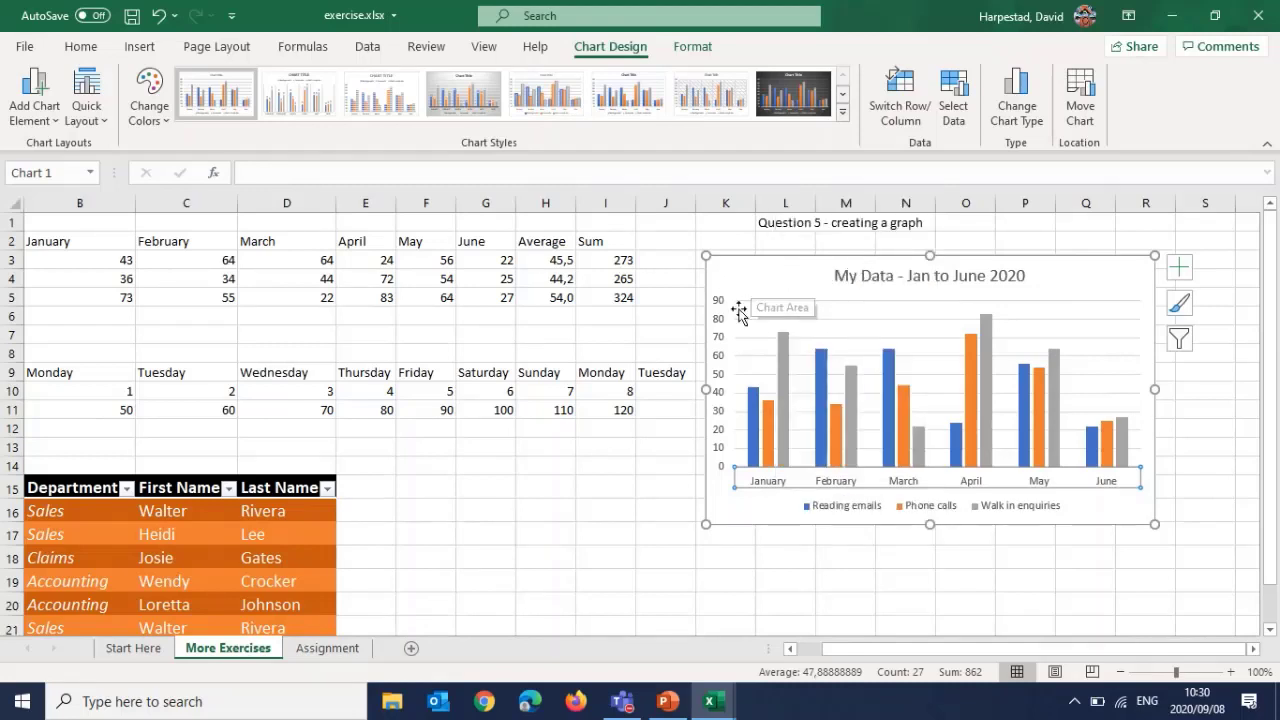
Move the activity chart from the More Exercises sheet to a new sheet named "my chart"
right_click(742, 275)
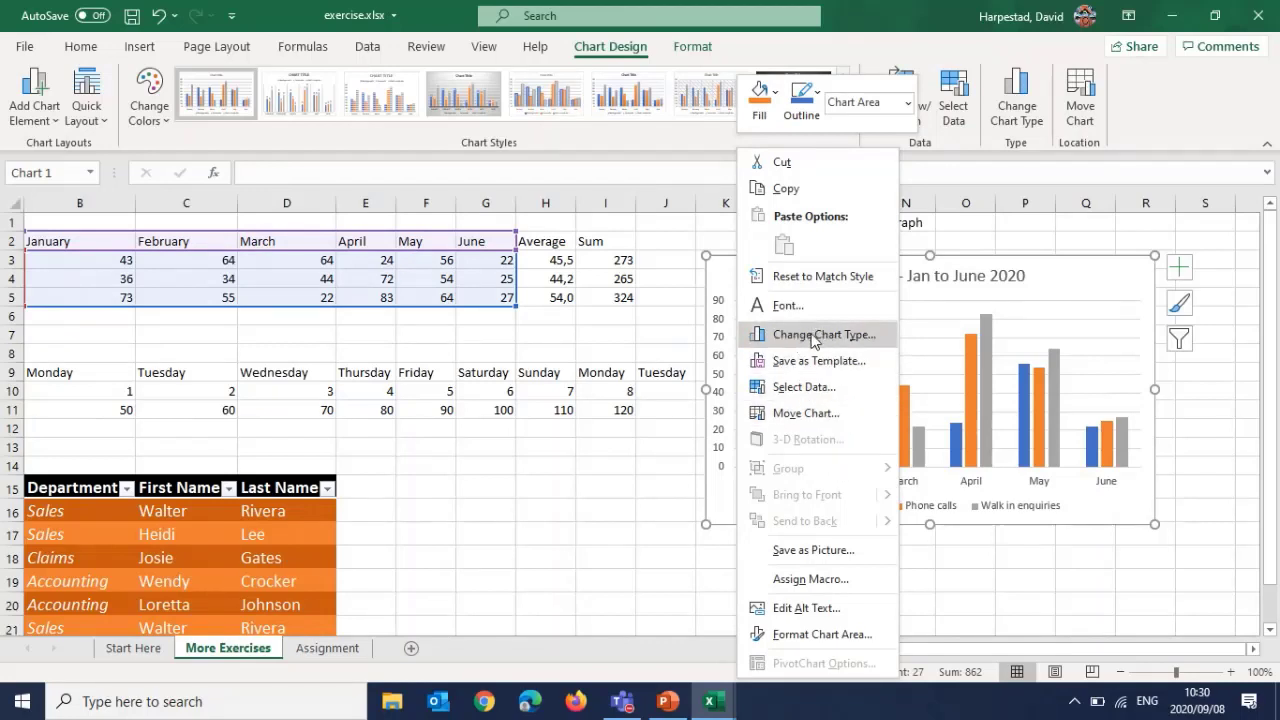
click(807, 411)
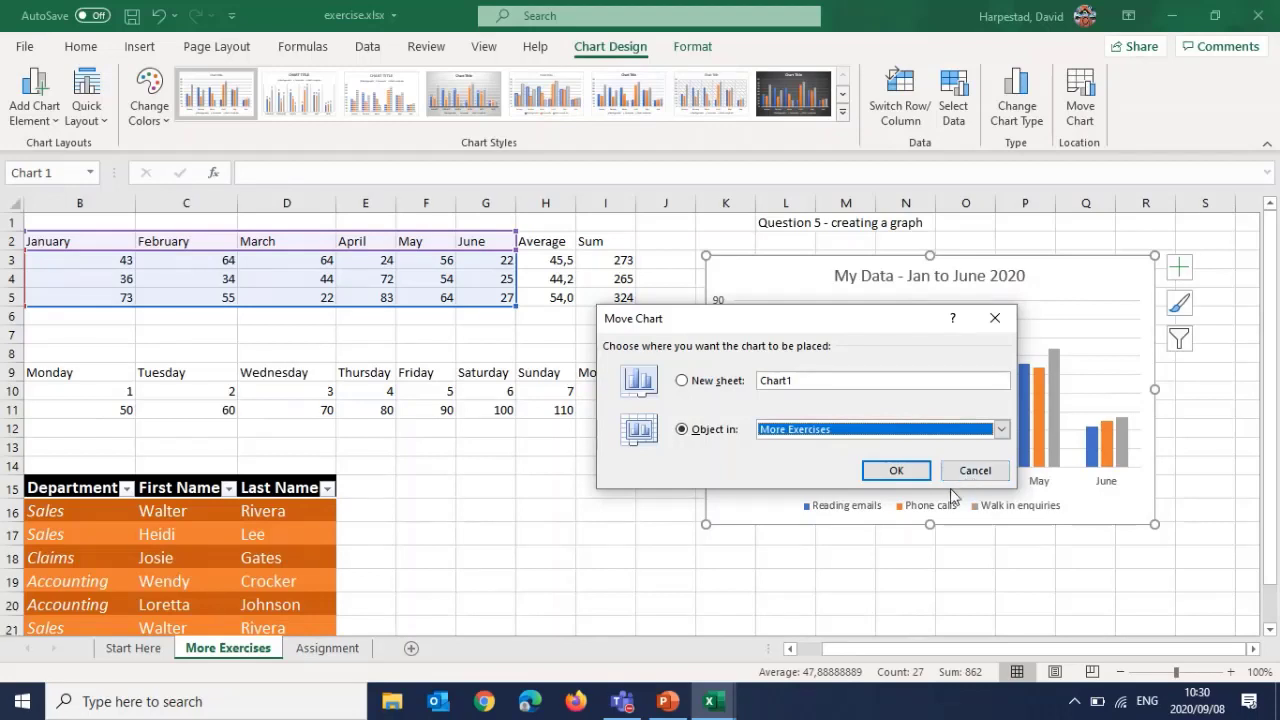
click(716, 385)
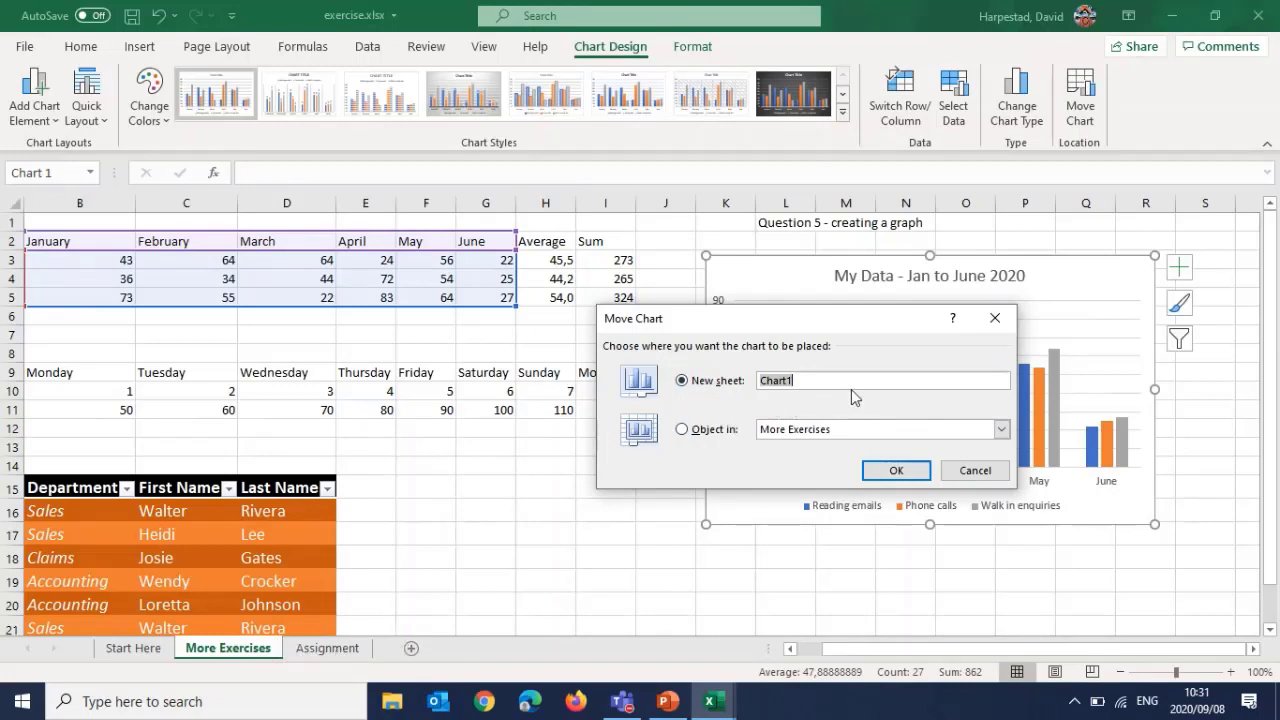
text(my chart)
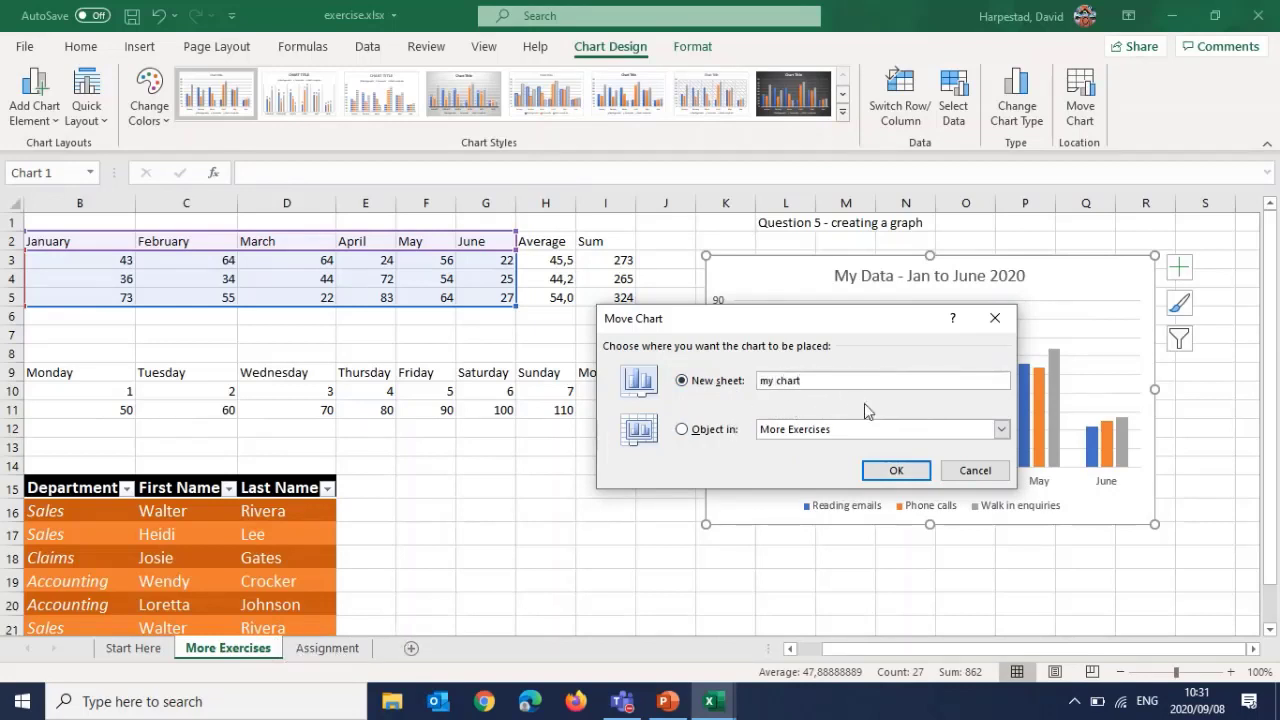
click(885, 471)
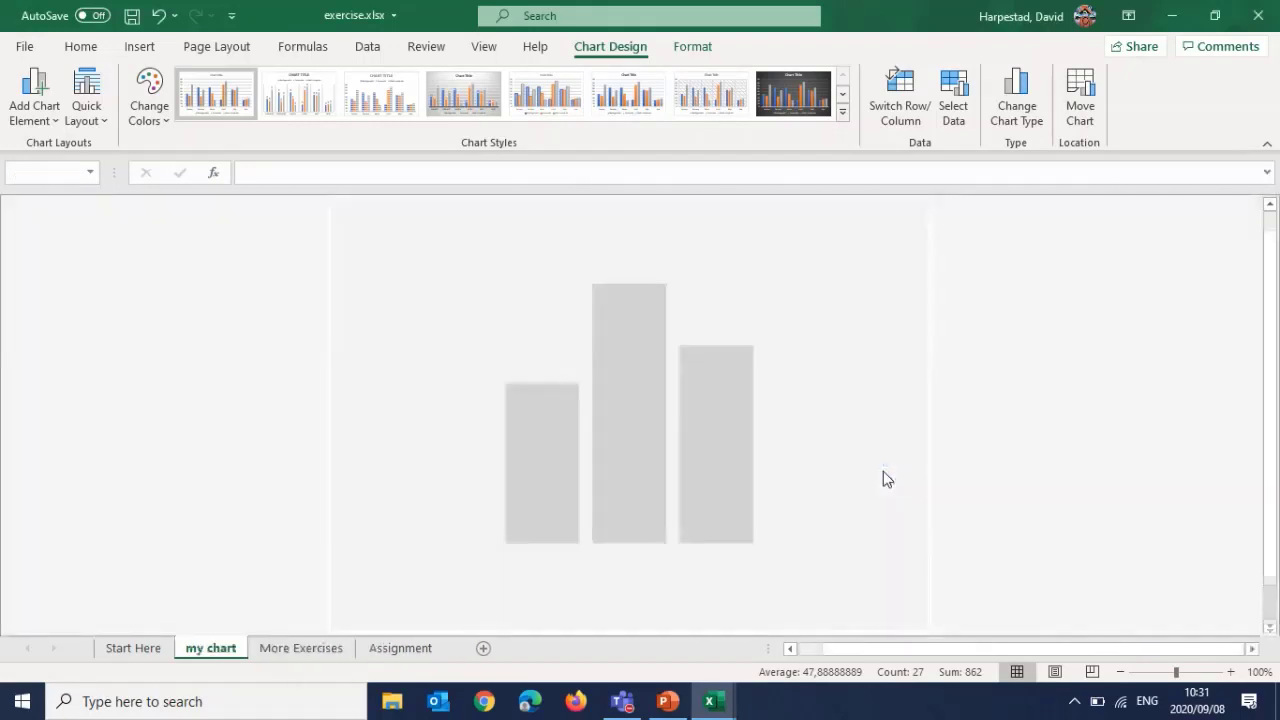
Check the More Exercises sheet without its chart, then reorder the my chart sheet to follow Assignment
click(272, 651)
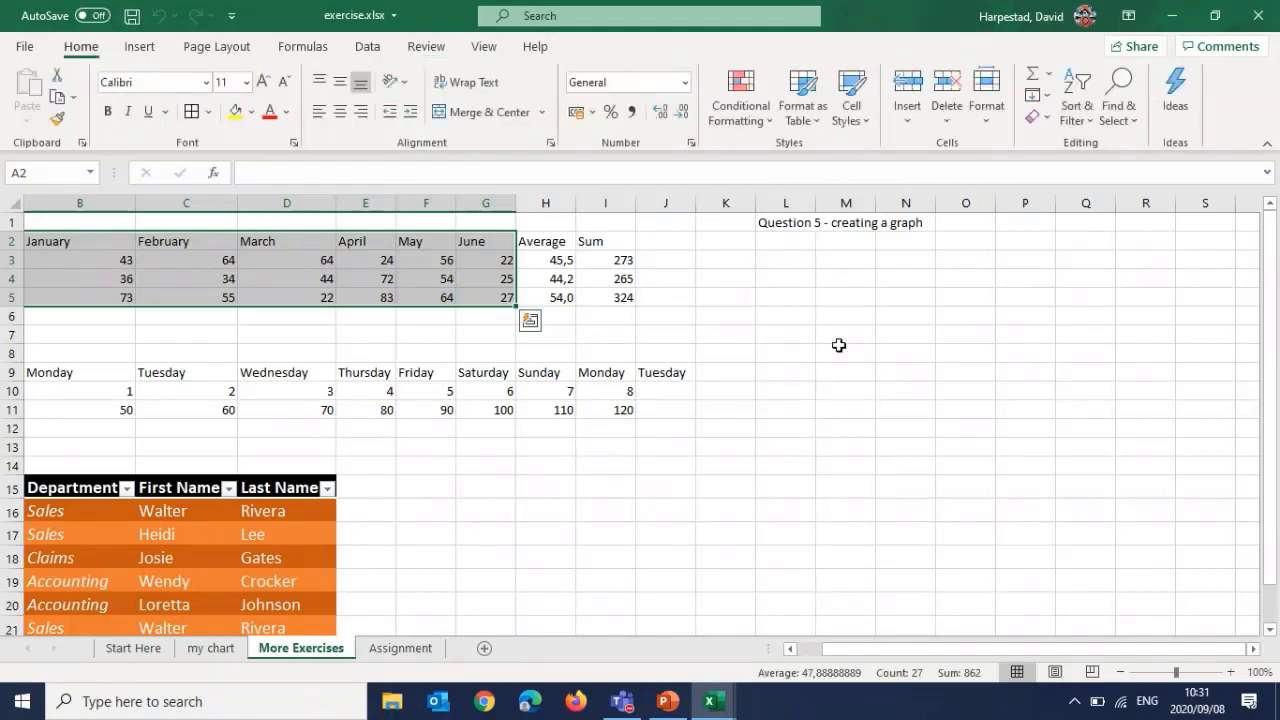
click(212, 651)
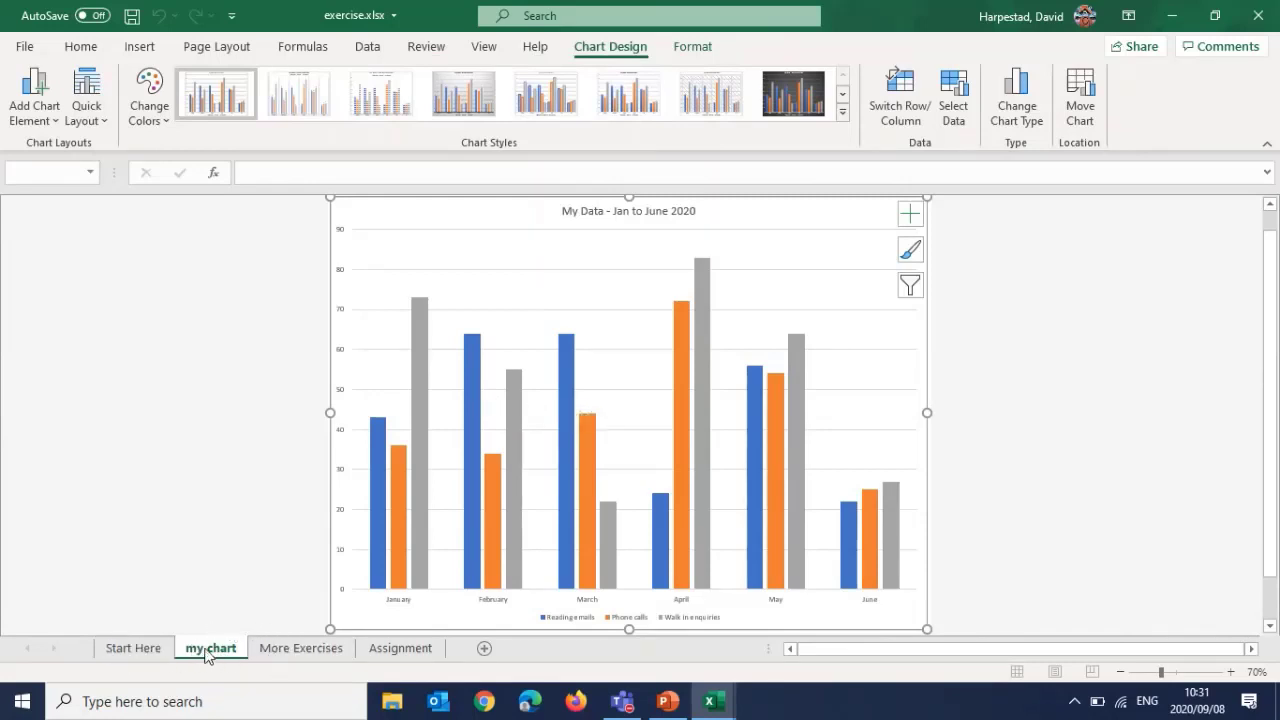
drag(207, 652, 448, 656)
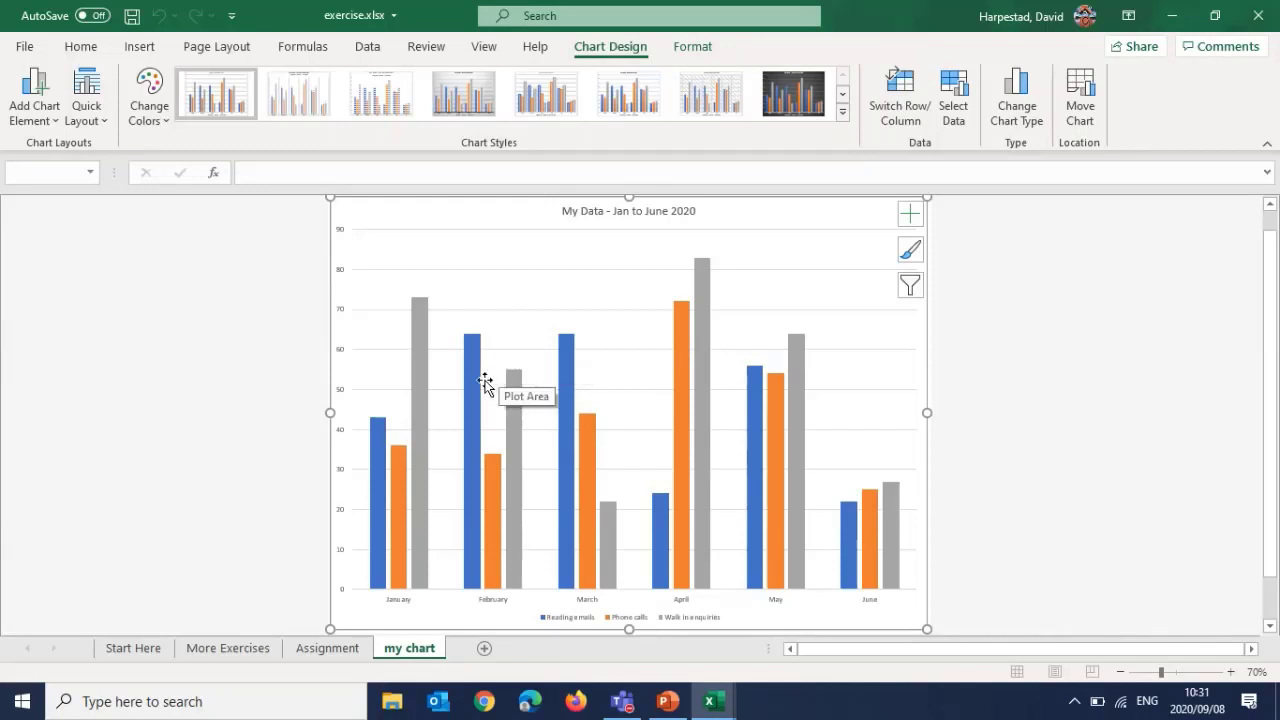
Check individual column values in the chart and add data labels to the Reading emails series
mouse_move(478, 397)
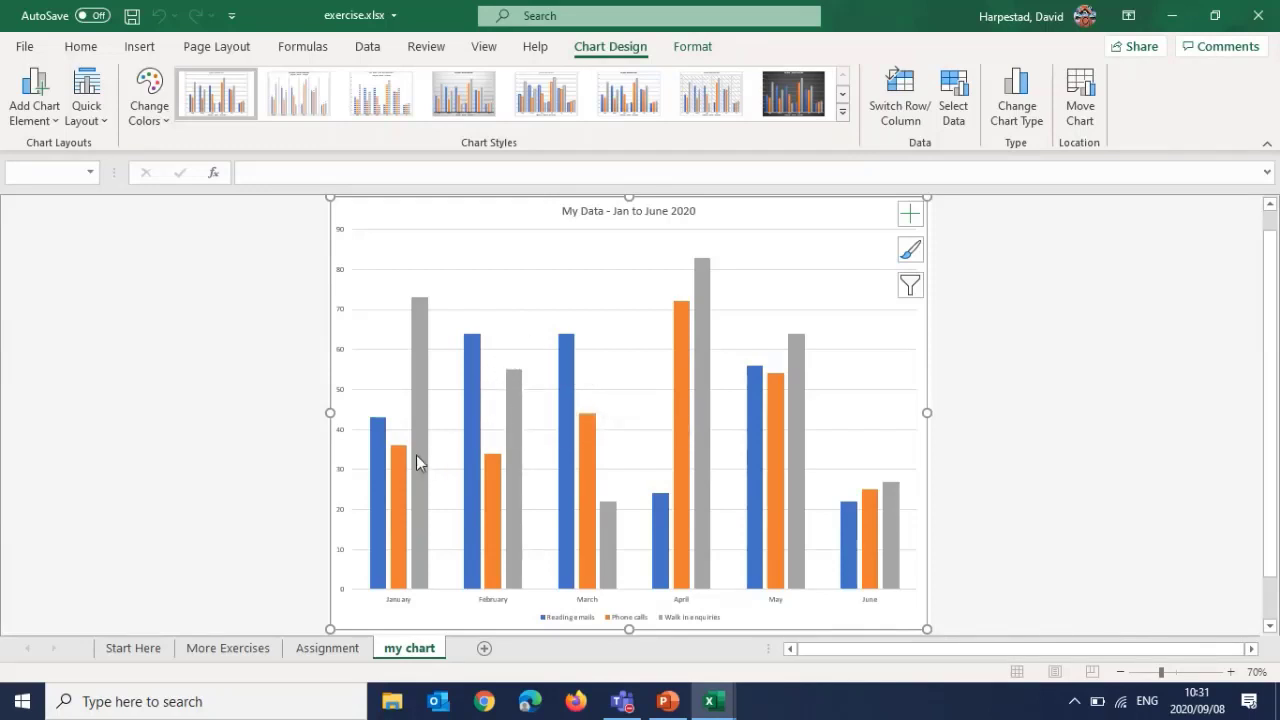
mouse_move(379, 430)
mouse_move(395, 465)
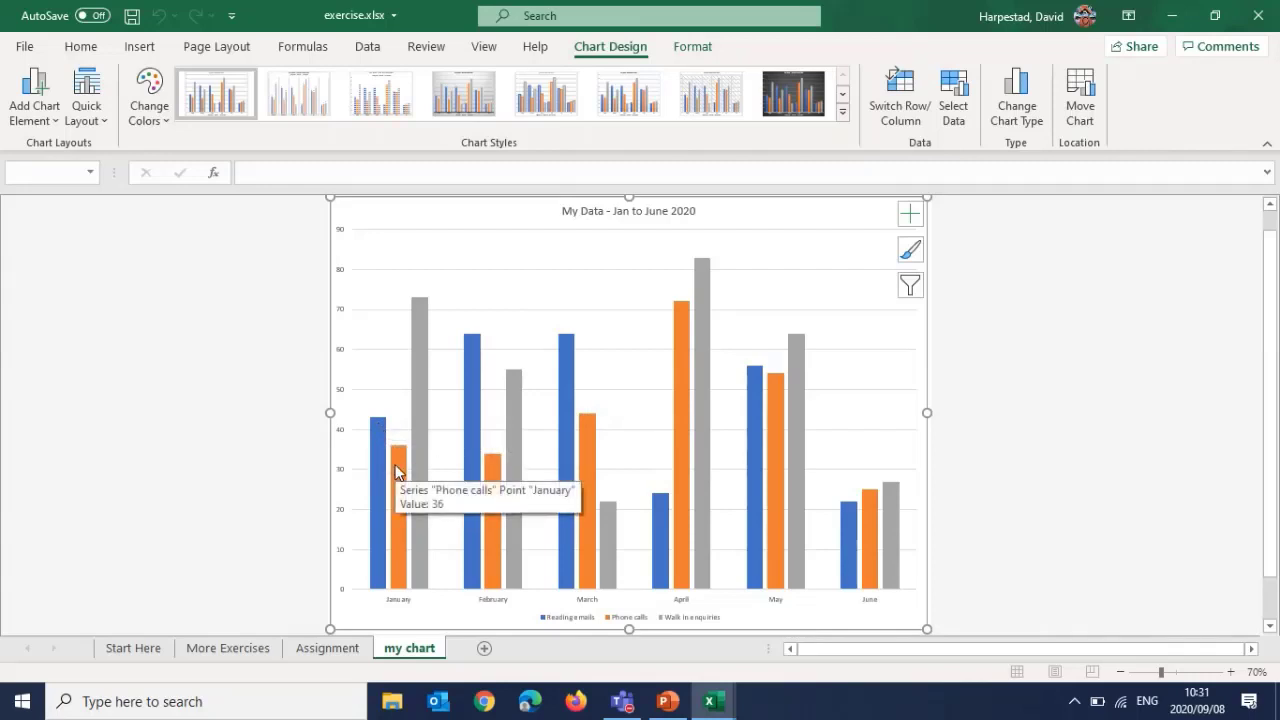
mouse_move(425, 407)
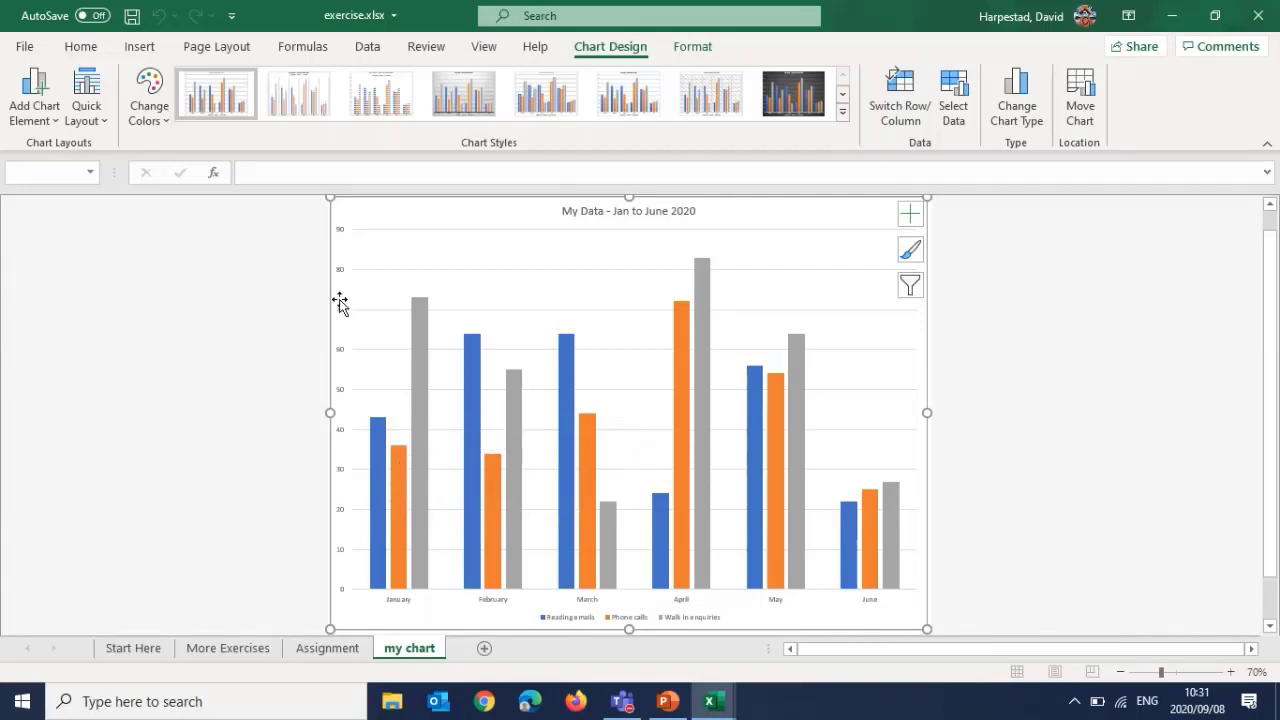
mouse_move(422, 316)
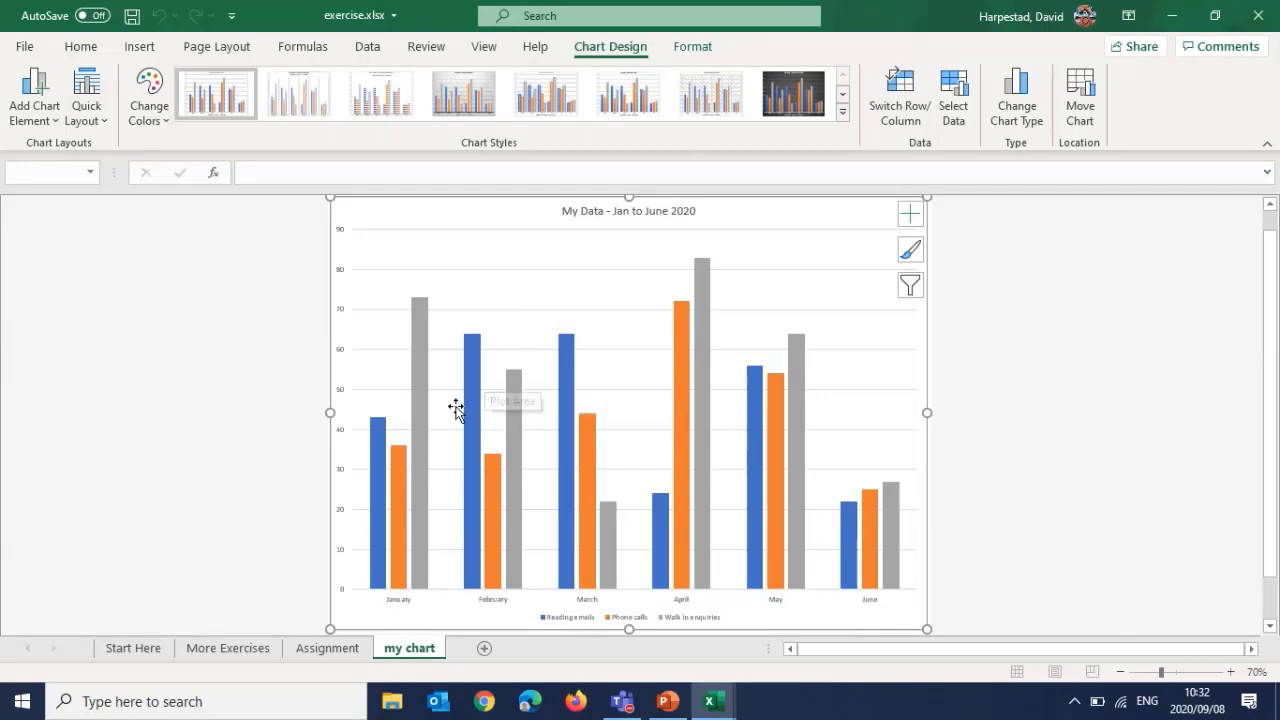
mouse_move(558, 418)
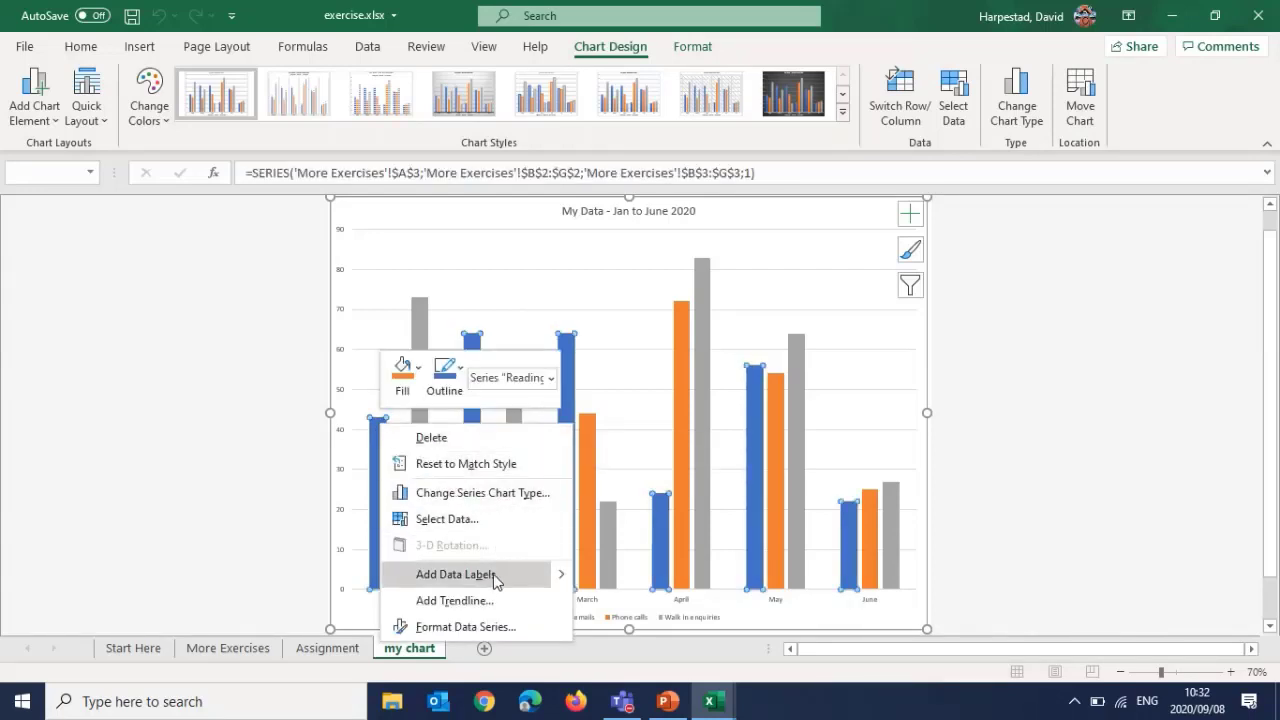
mouse_move(565, 574)
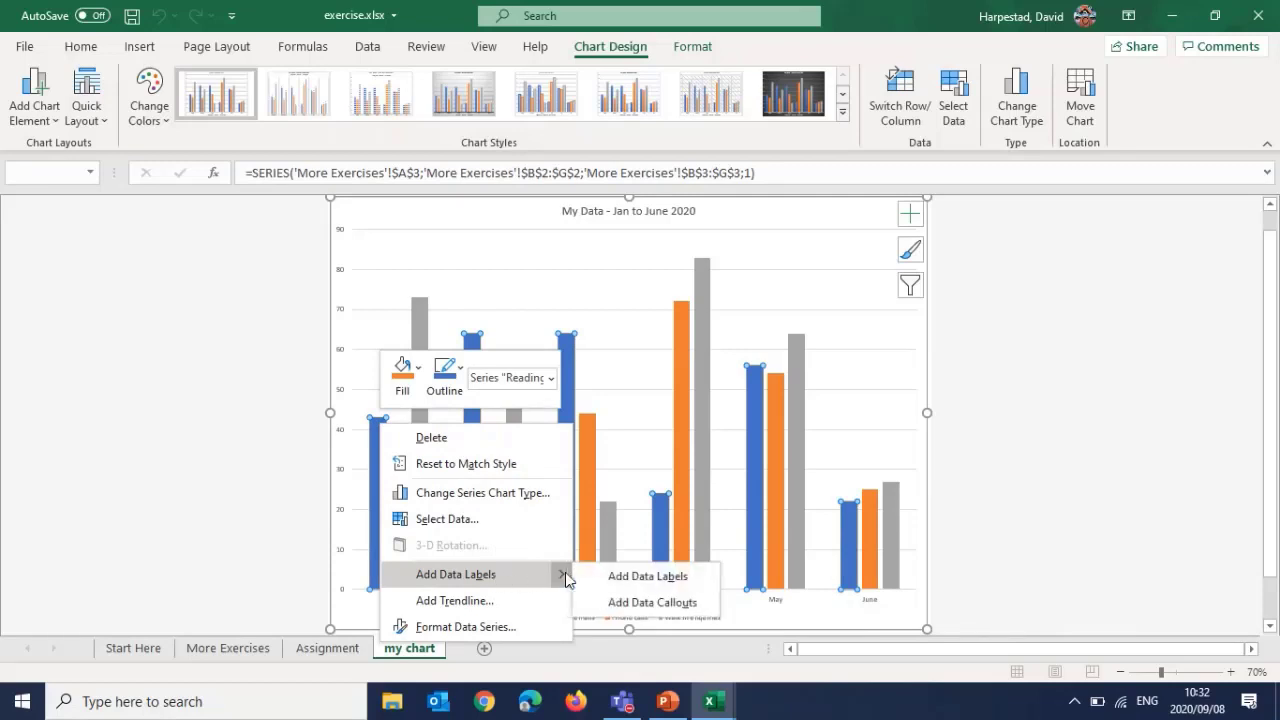
click(668, 580)
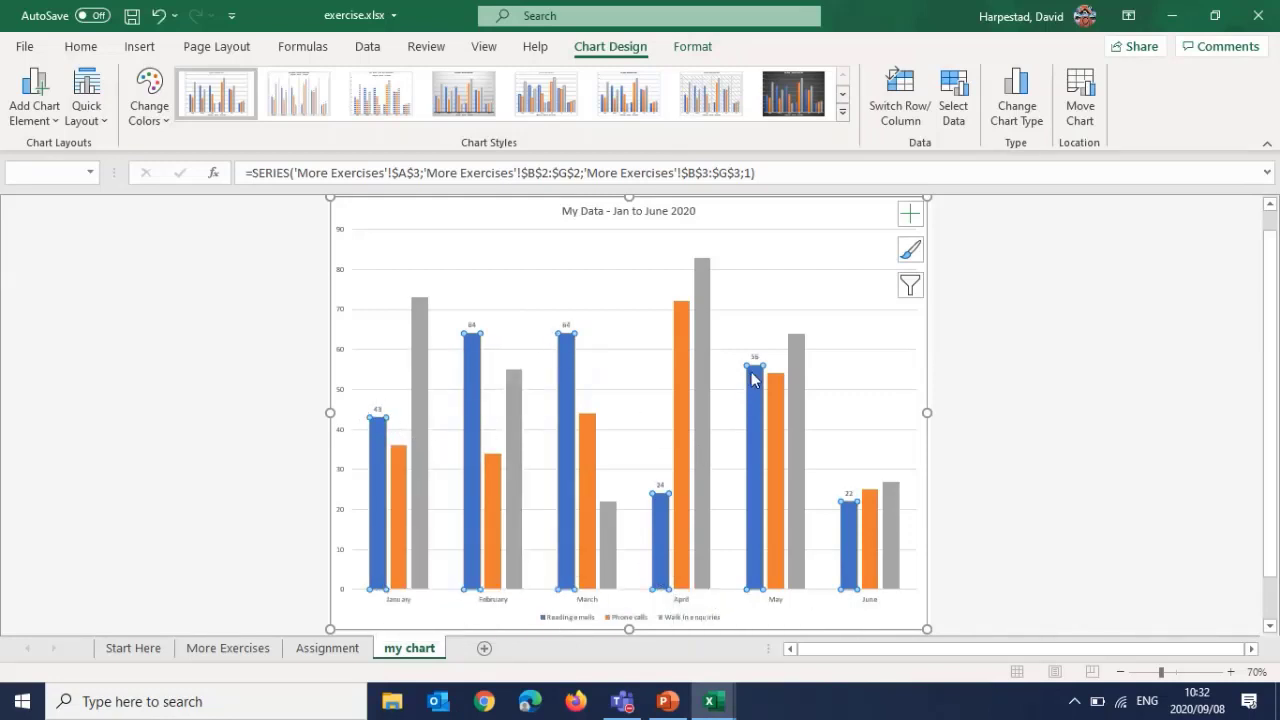
Add data labels to the Phone calls and Walk in enquiries series
right_click(397, 476)
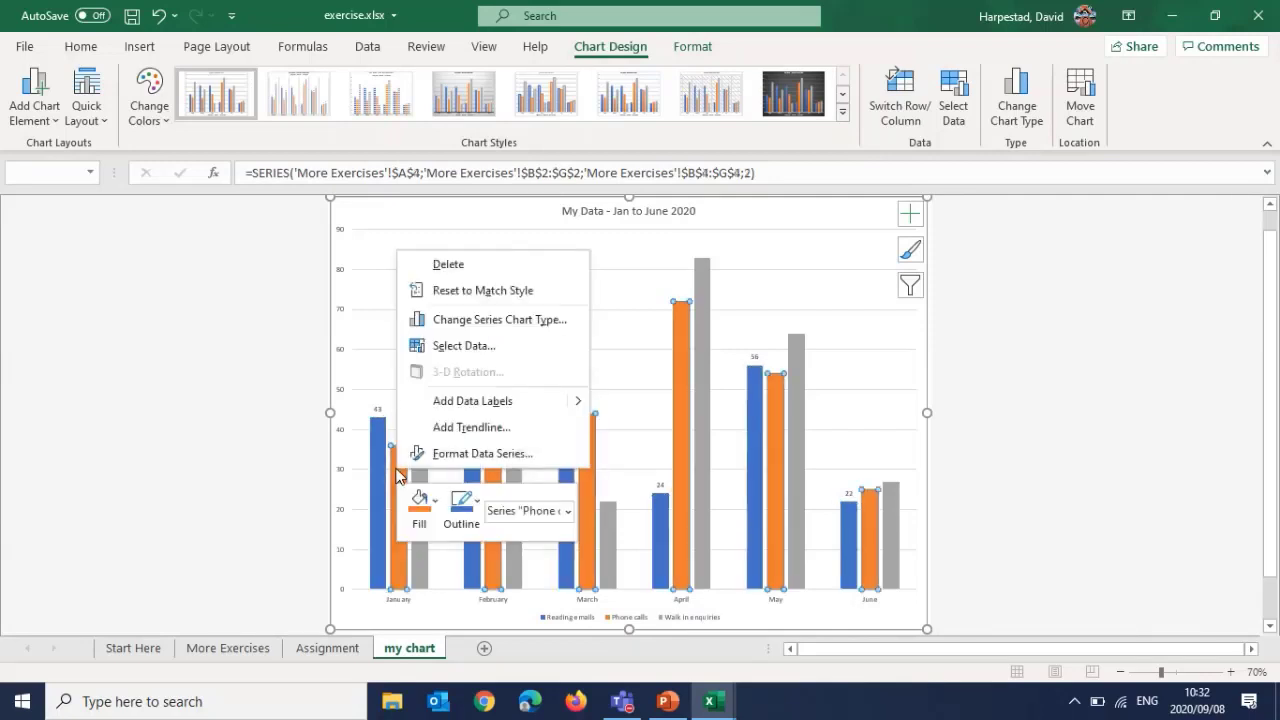
mouse_move(575, 403)
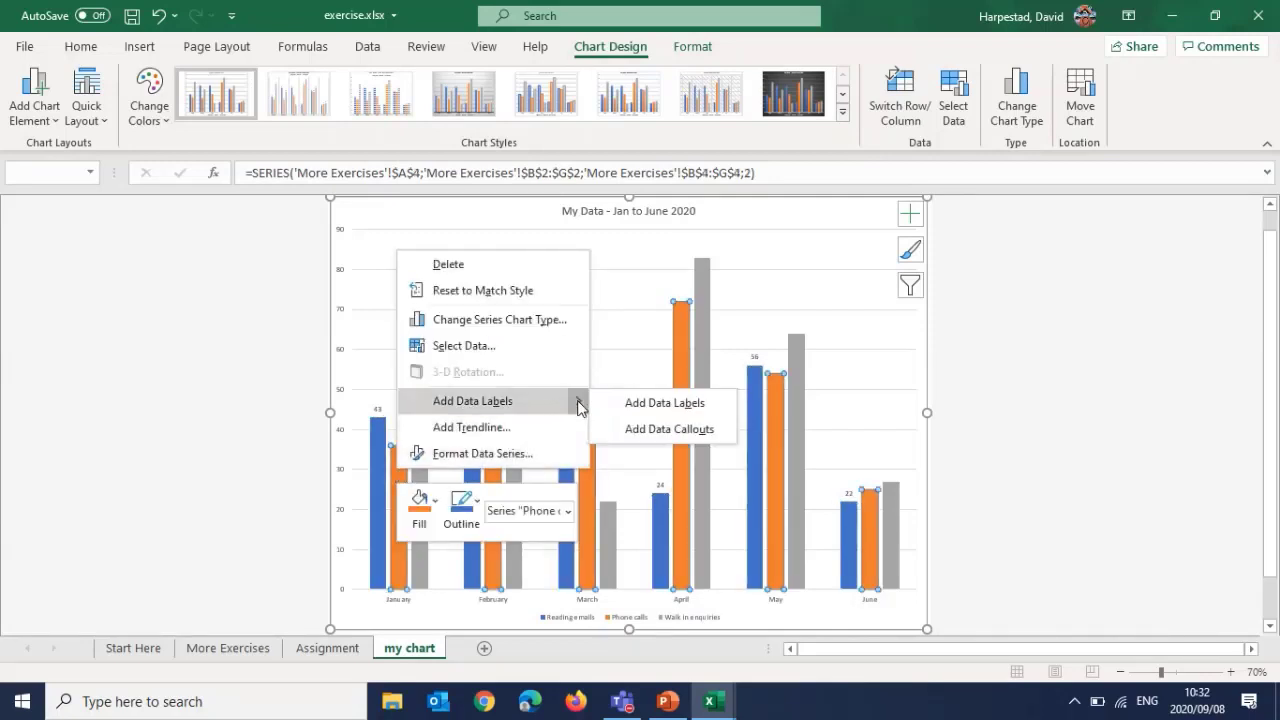
click(617, 405)
right_click(421, 424)
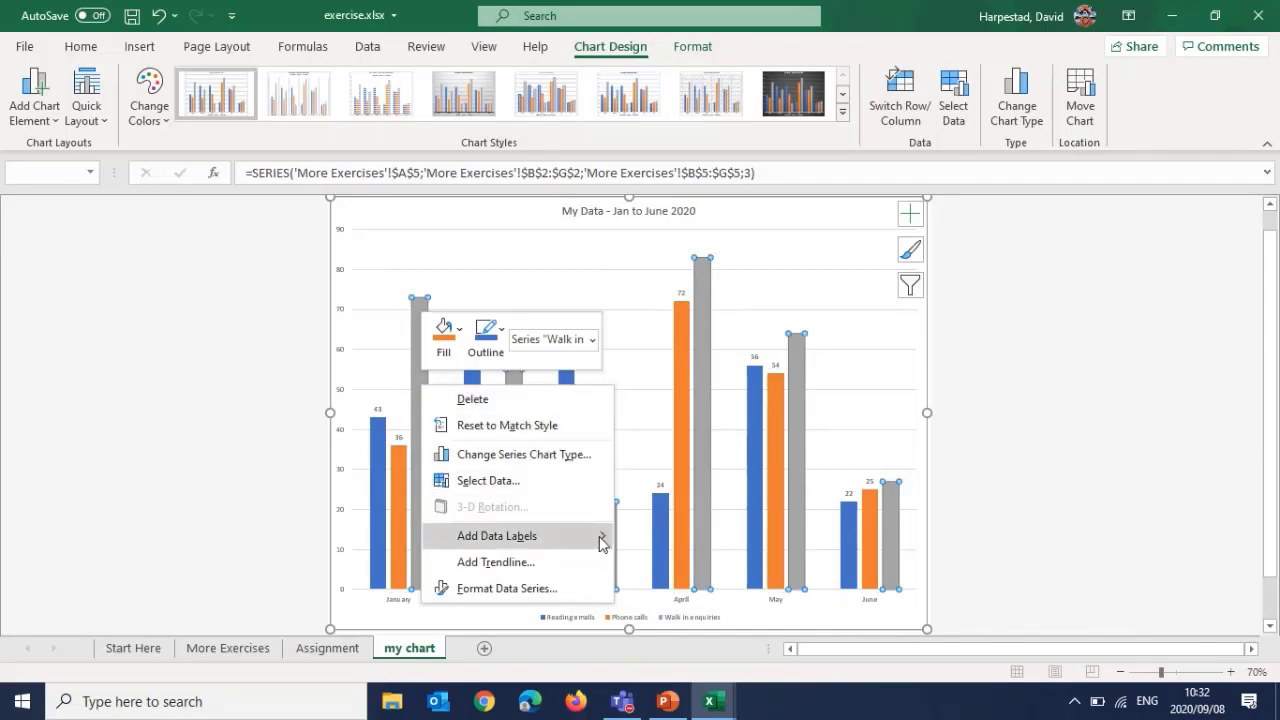
mouse_move(598, 537)
click(643, 538)
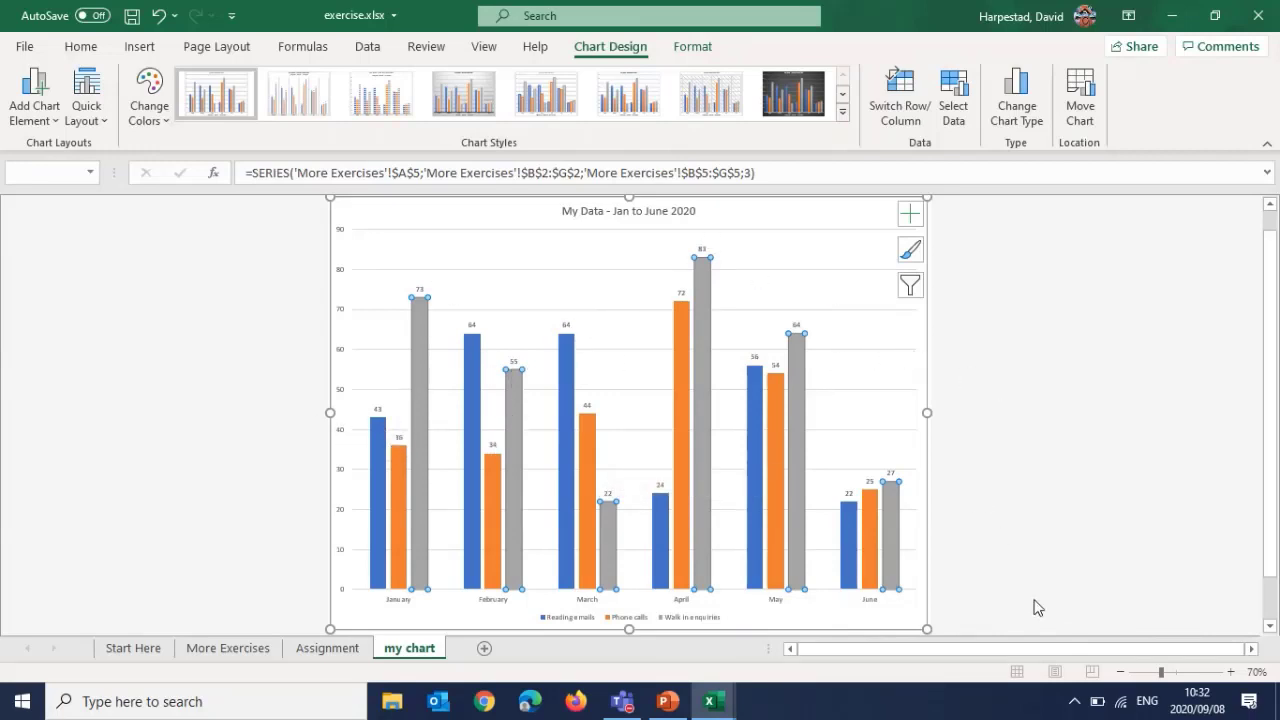
Apply the dark chart style with outlined, unfilled columns and the legend under the title
drag(1161, 674, 1169, 674)
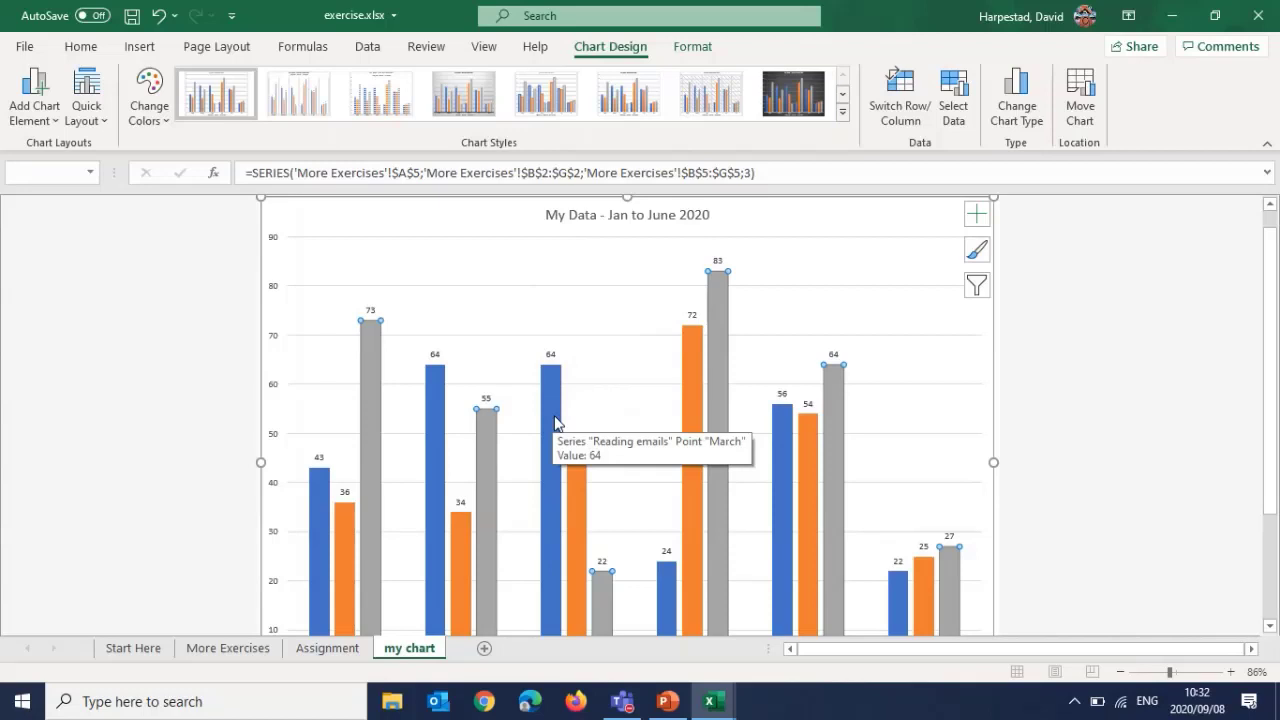
click(843, 113)
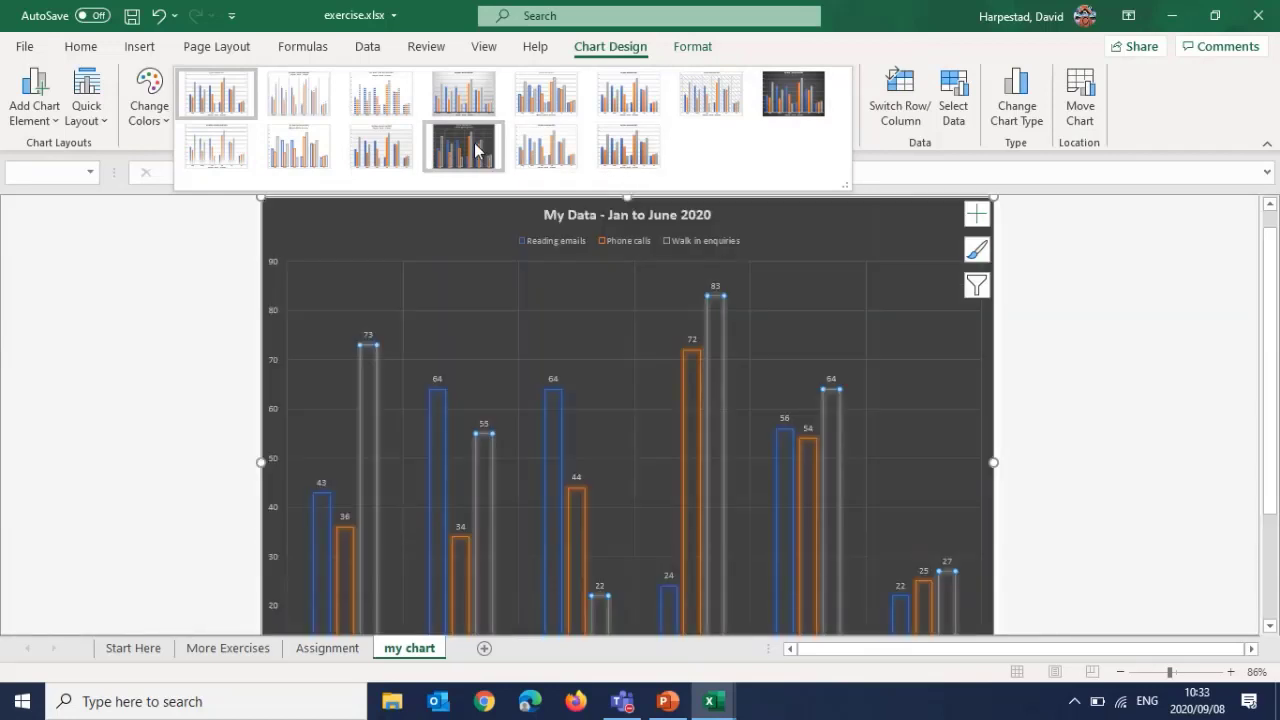
click(474, 148)
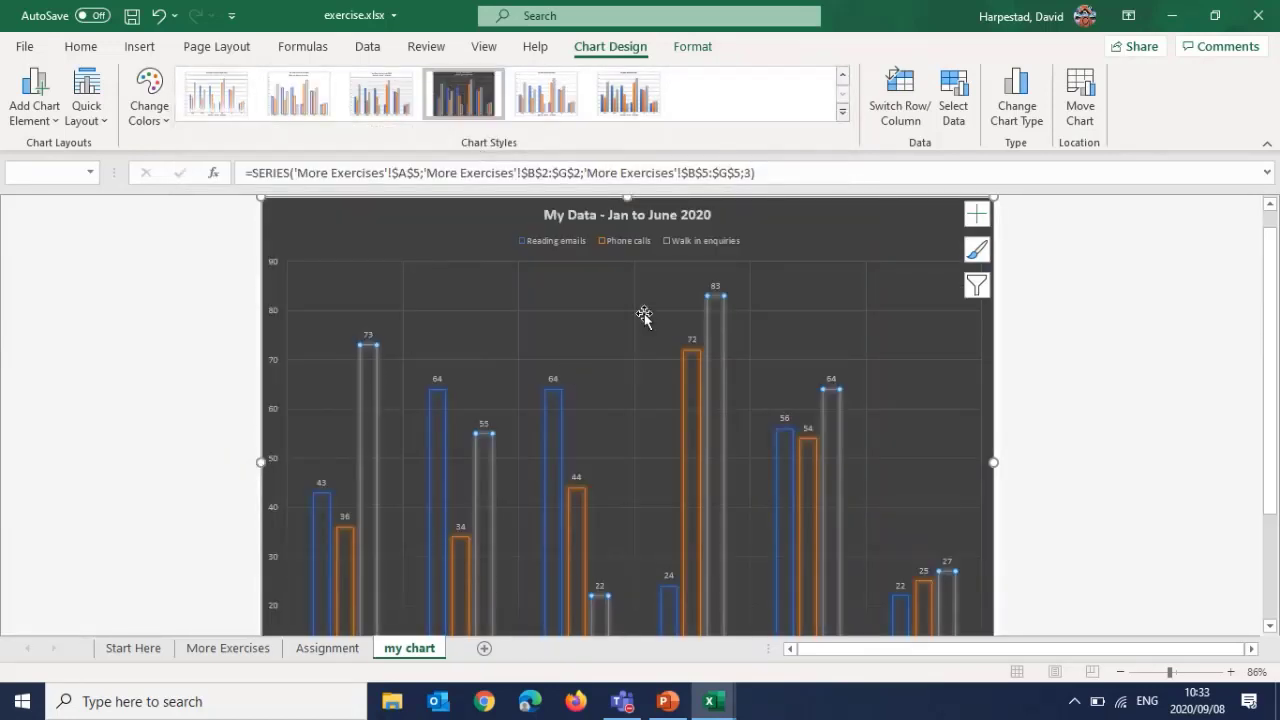
Shift the chart legend leftward beneath the title and look over the restyled chart
click(612, 244)
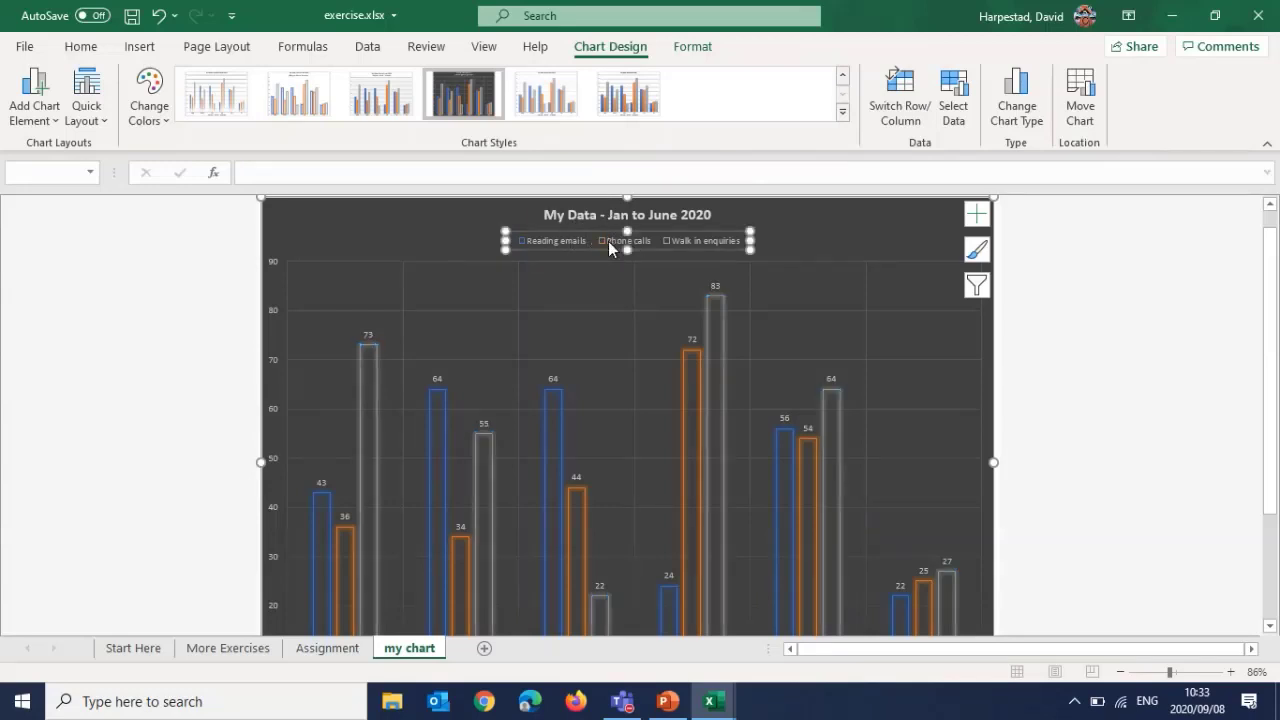
drag(578, 236, 505, 237)
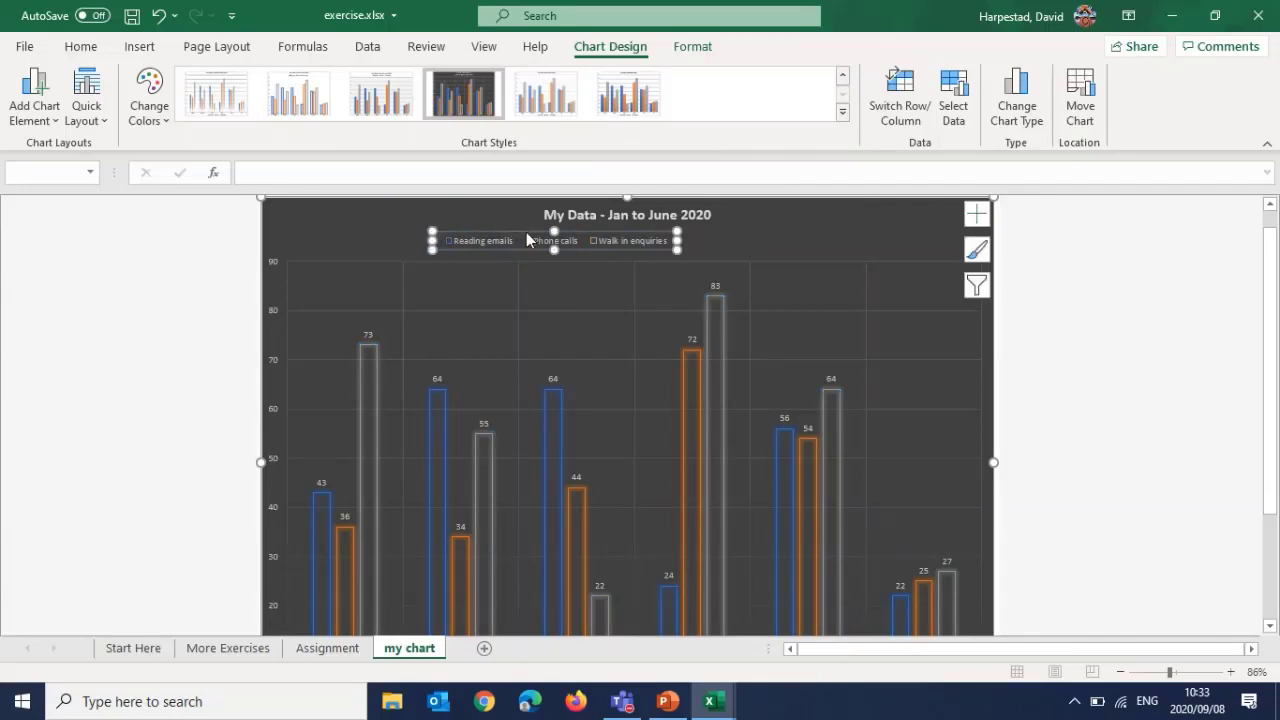
click(538, 228)
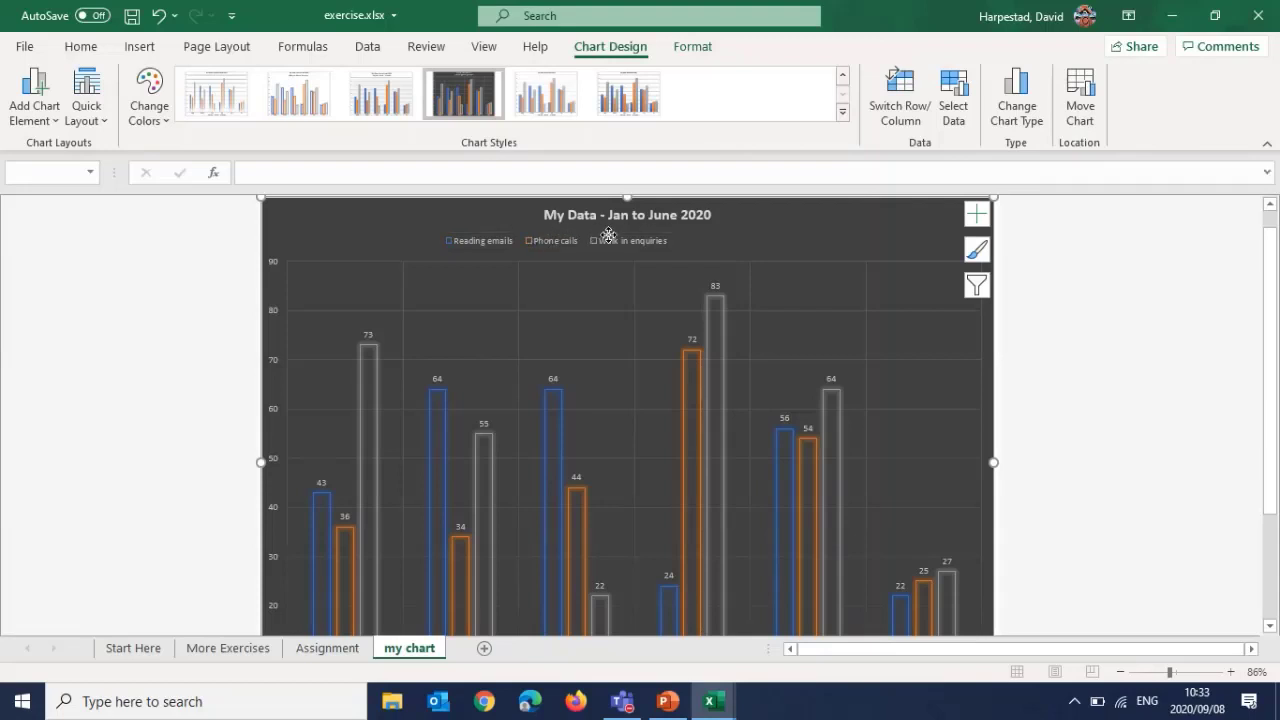
scroll(900, 396, down, 2)
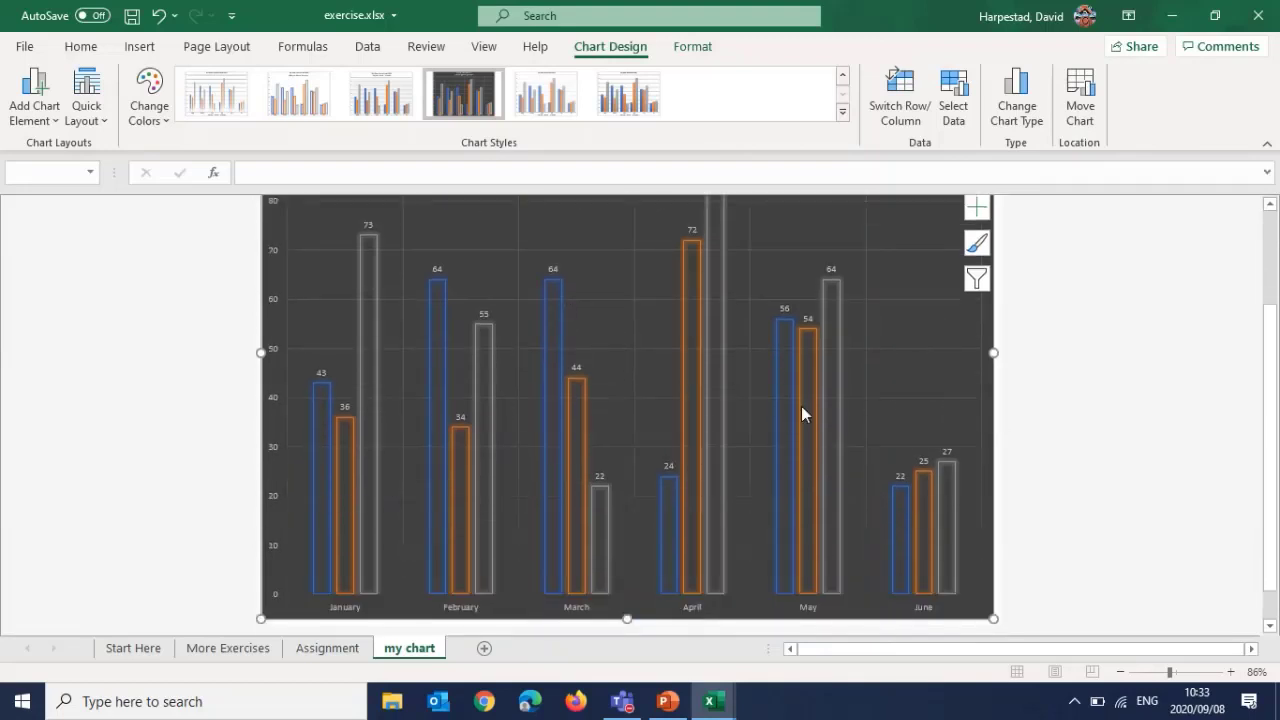
scroll(574, 459, up, 2)
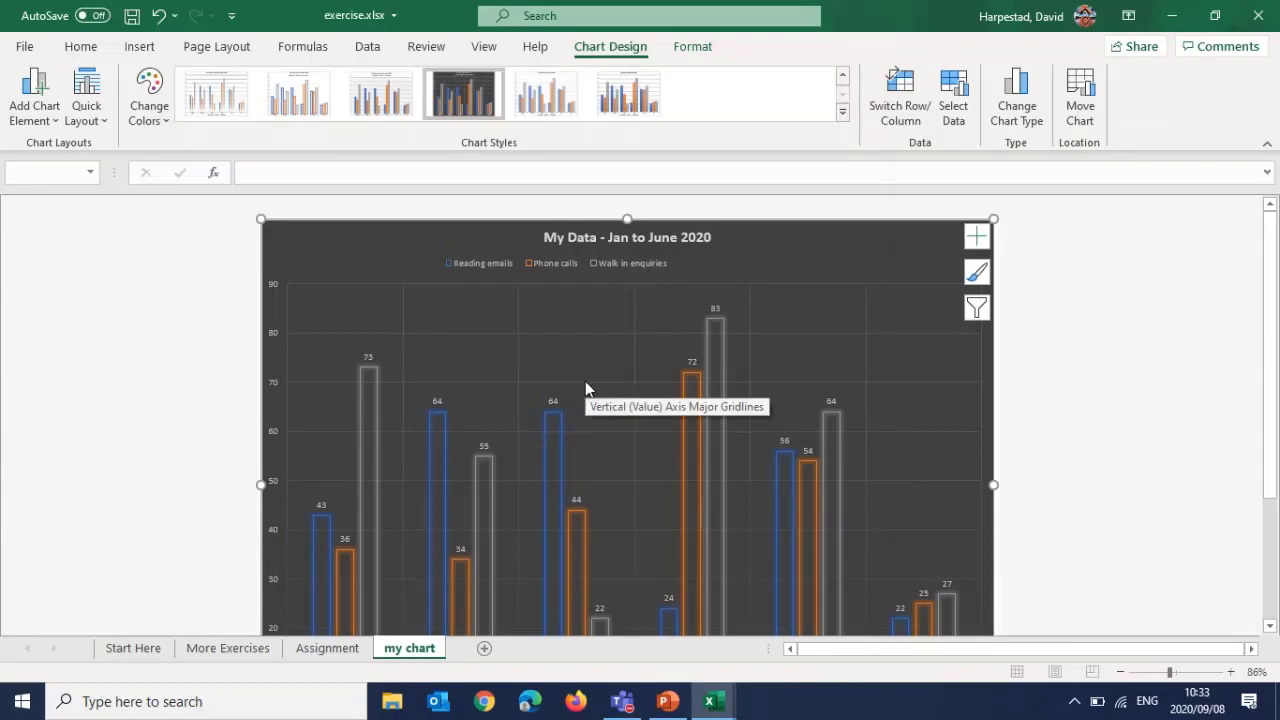
Change the chart colours to the monochromatic gold palette that runs from light to dark
click(153, 122)
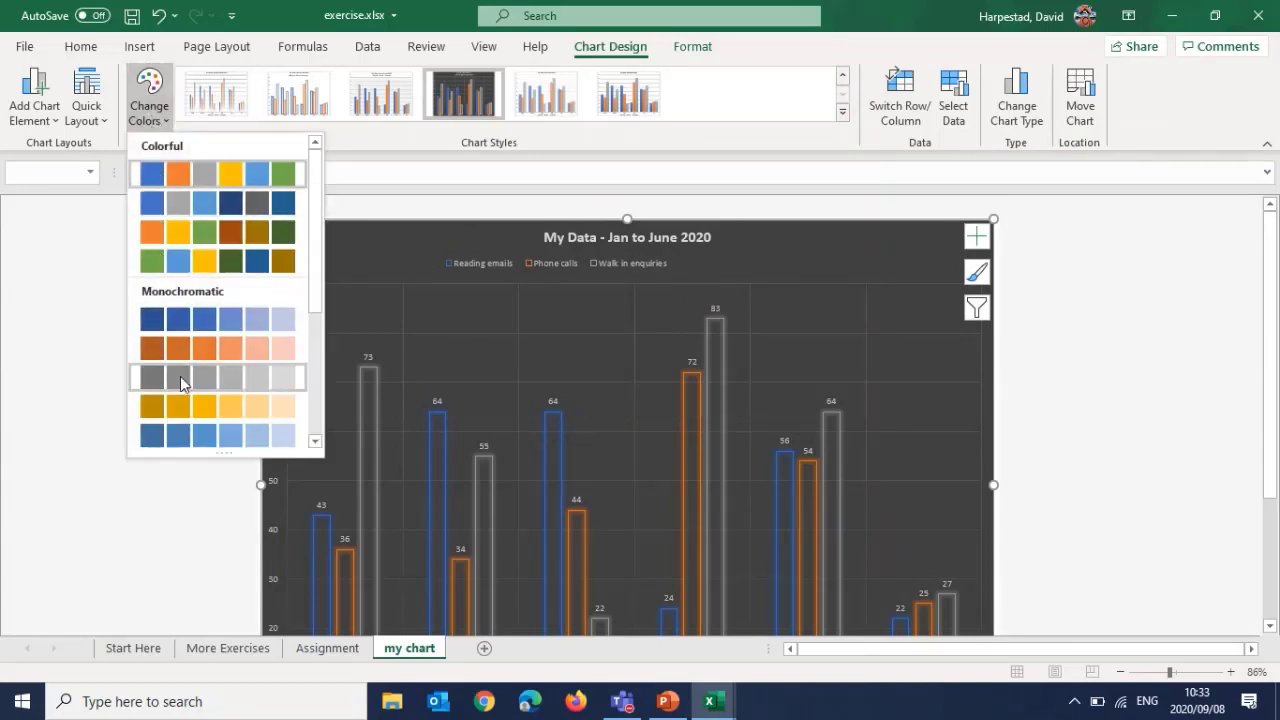
scroll(180, 376, down, 3)
click(212, 378)
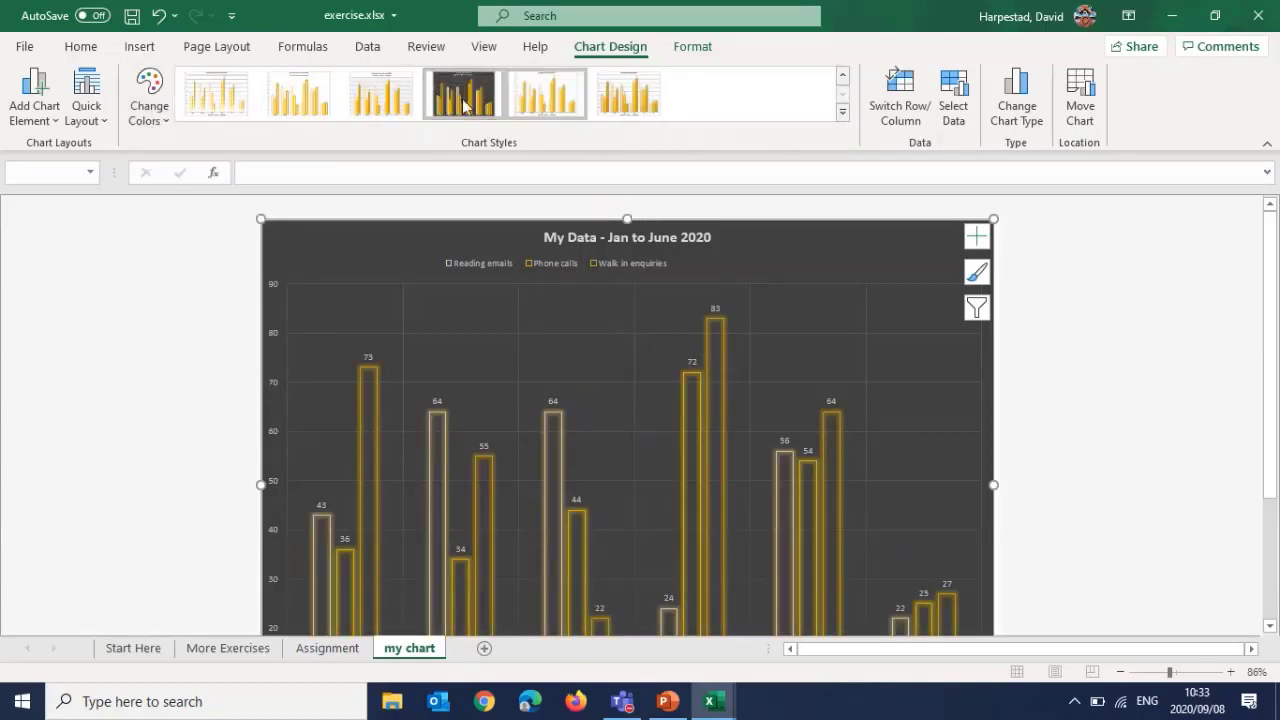
click(149, 102)
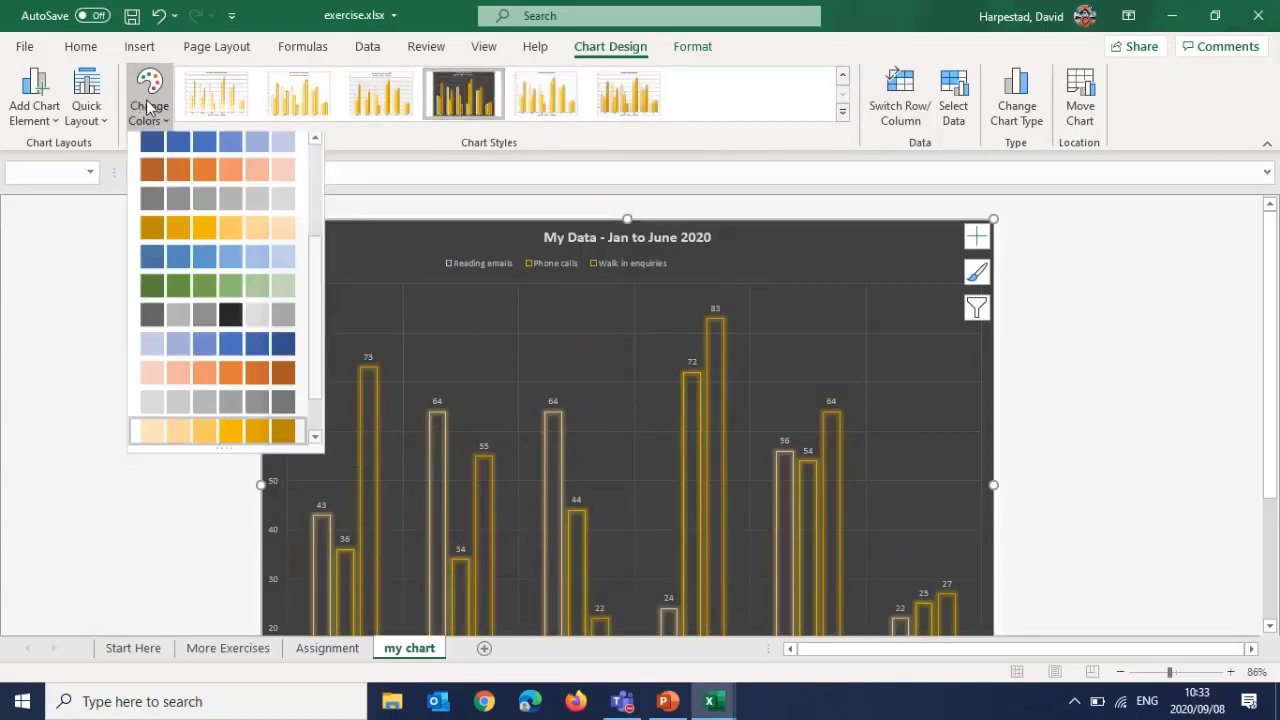
click(147, 106)
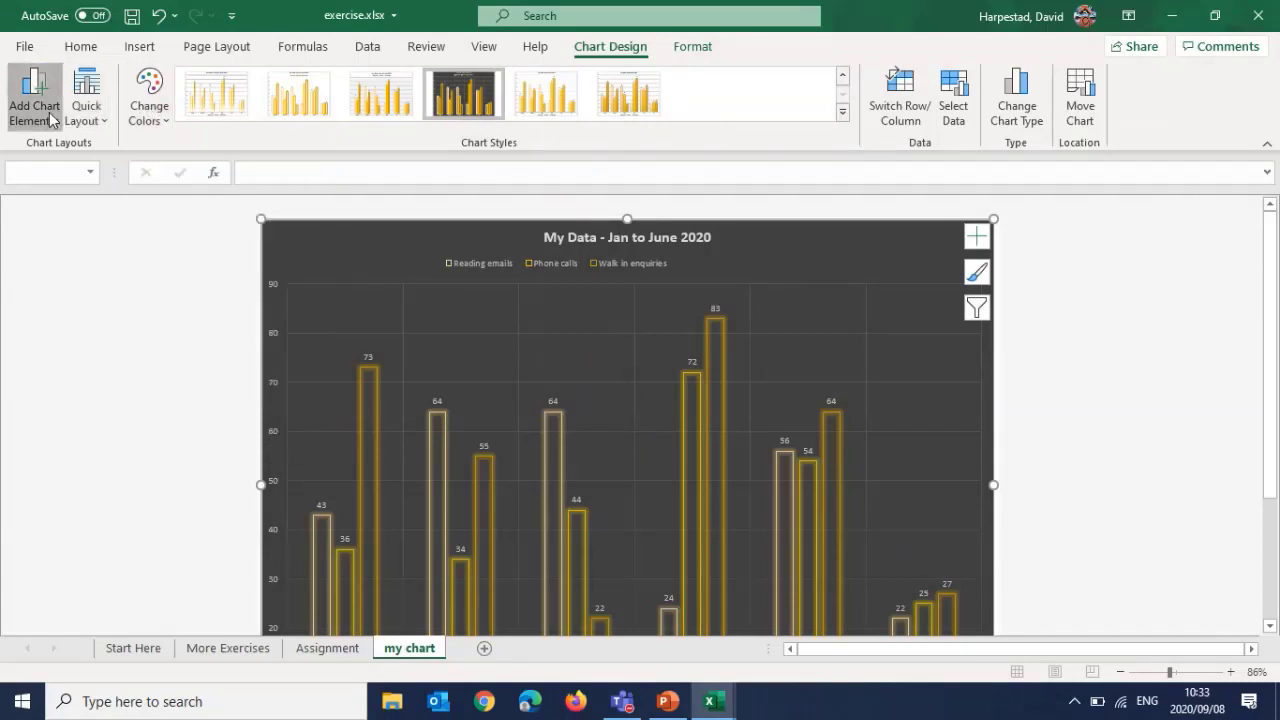
Examine the chart elements that can be added, including the data label, gridline and legend options
click(50, 118)
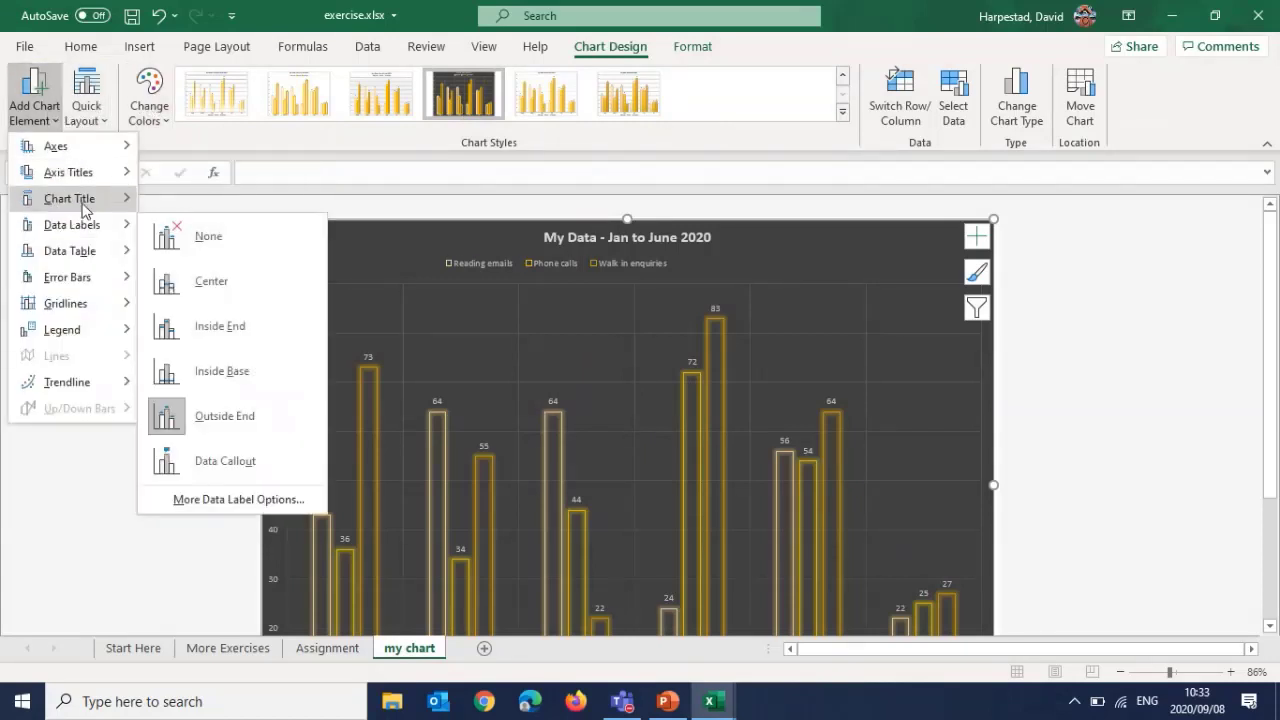
mouse_move(85, 205)
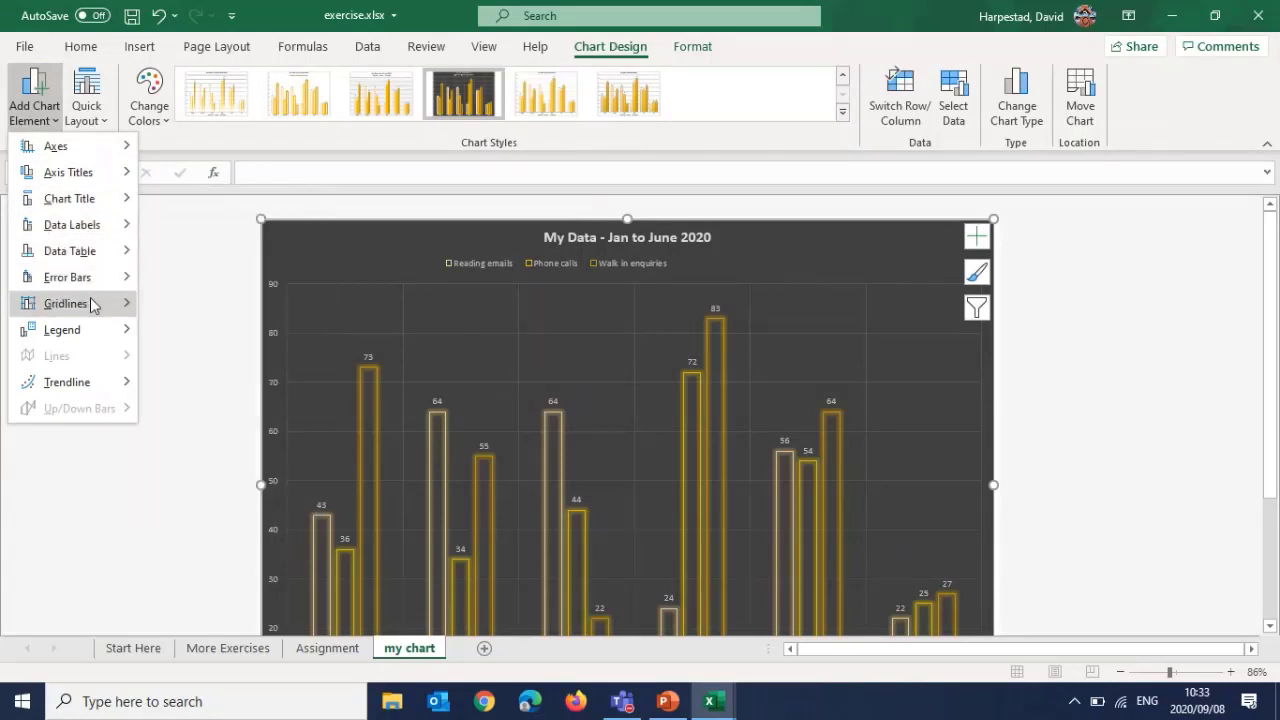
mouse_move(92, 305)
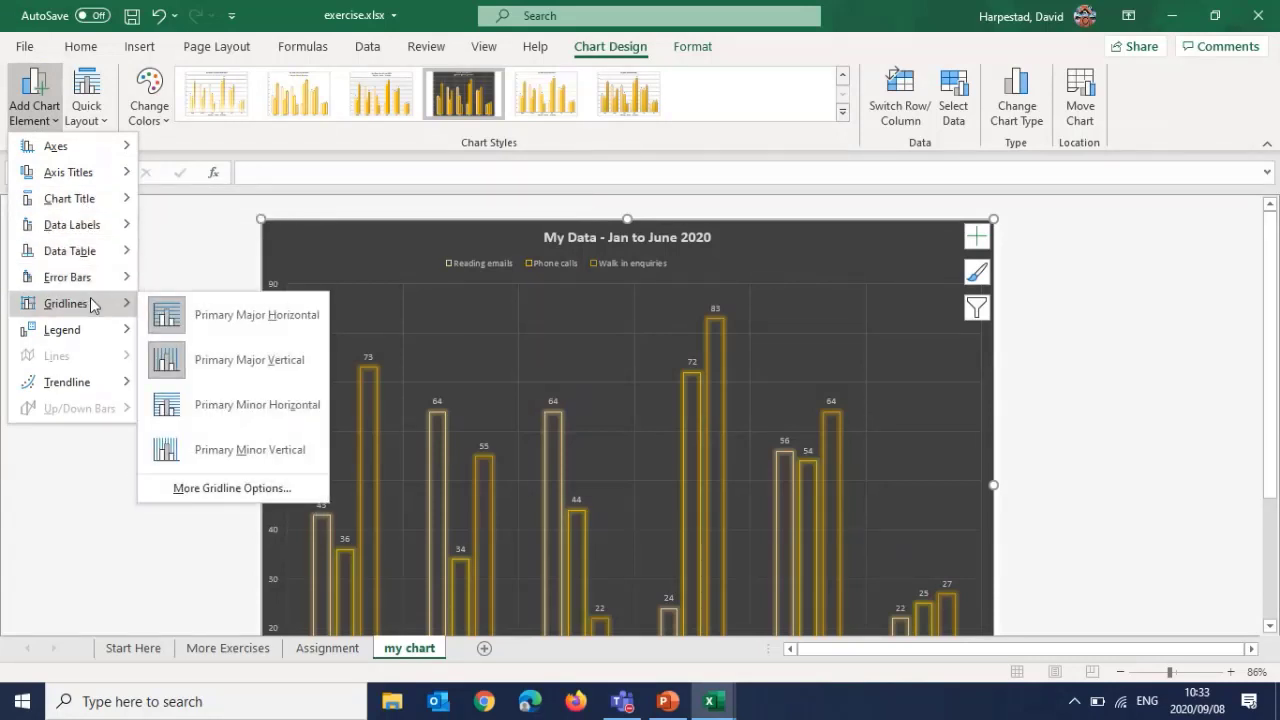
mouse_move(96, 333)
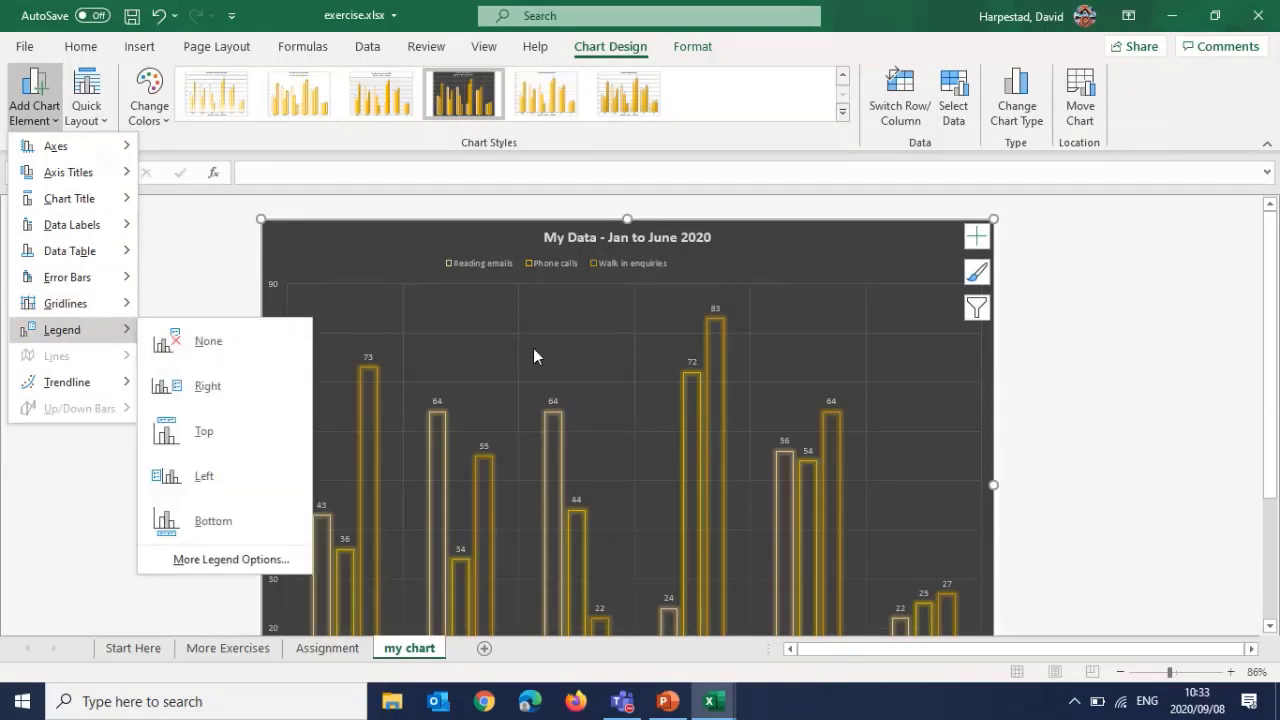
Look over the whole styled chart and return to the beginning of the Start Here sheet
scroll(551, 356, down, 3)
scroll(558, 362, down, 3)
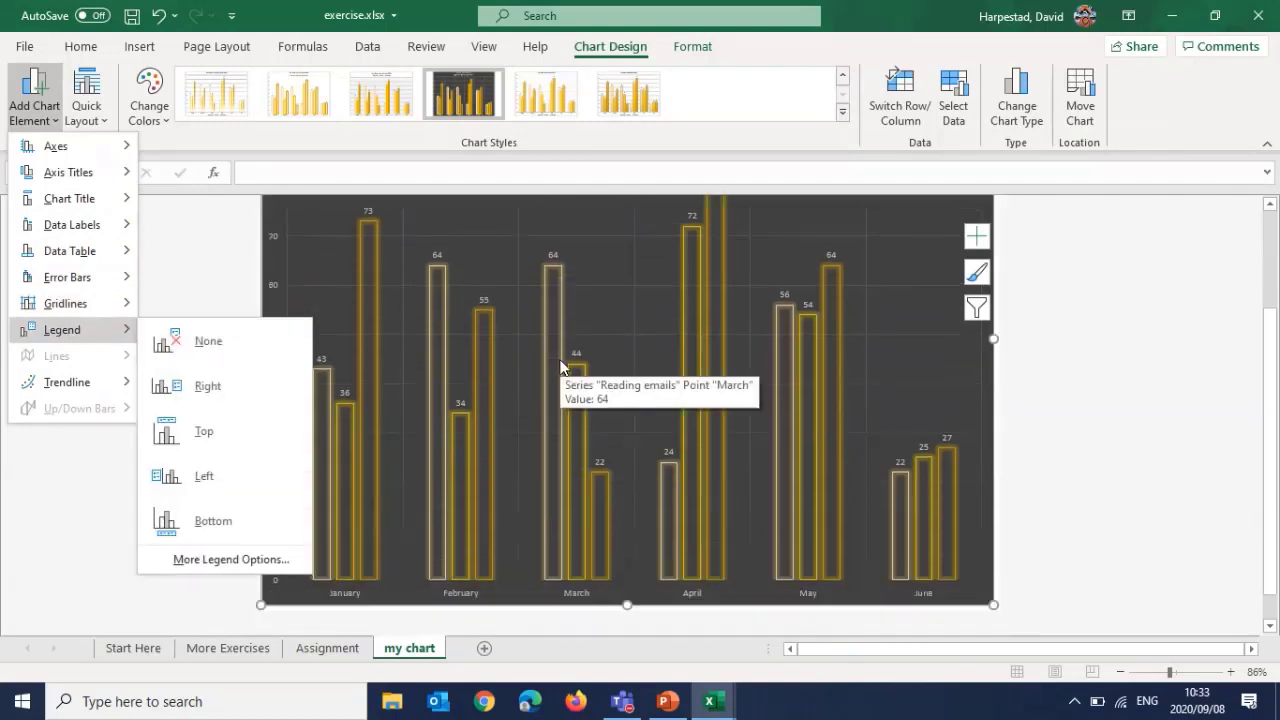
scroll(563, 391, up, 2)
scroll(563, 392, up, 2)
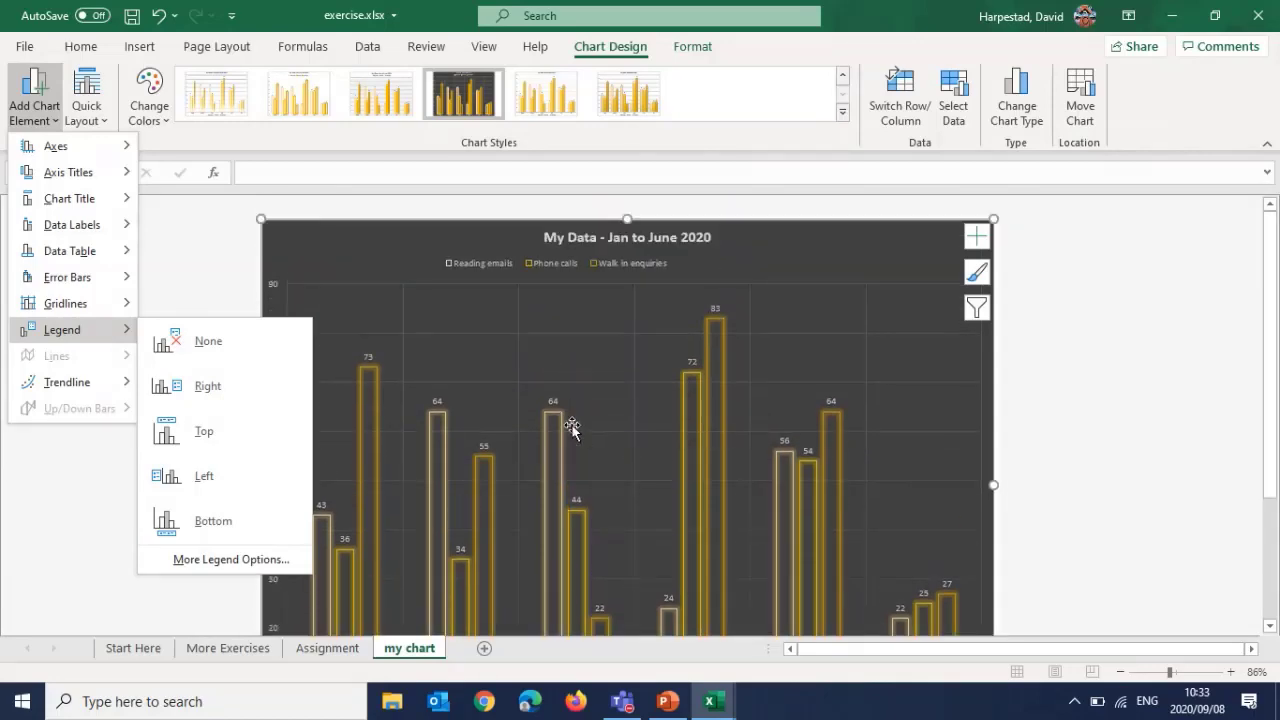
click(125, 652)
click(135, 650)
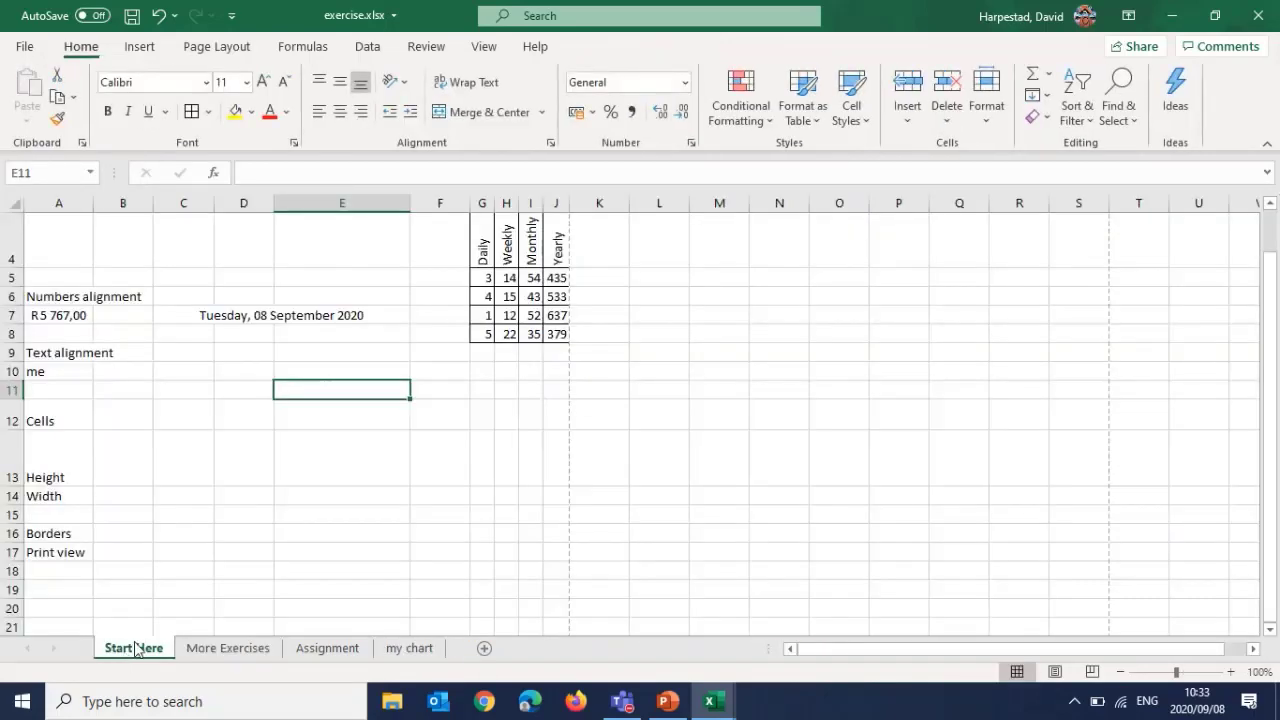
scroll(375, 457, up, 1)
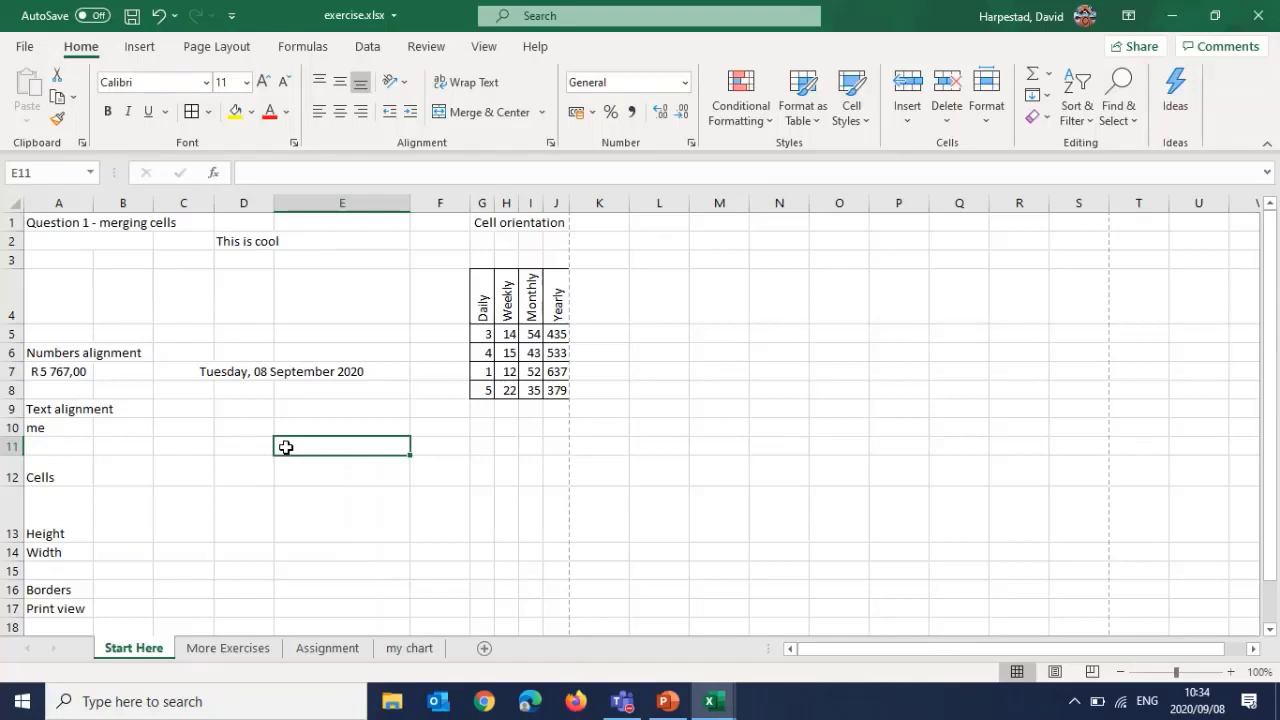
Switch to Firefox, search the web for gfclearnfree and accept the suggested spelling gcflearnfree
click(575, 701)
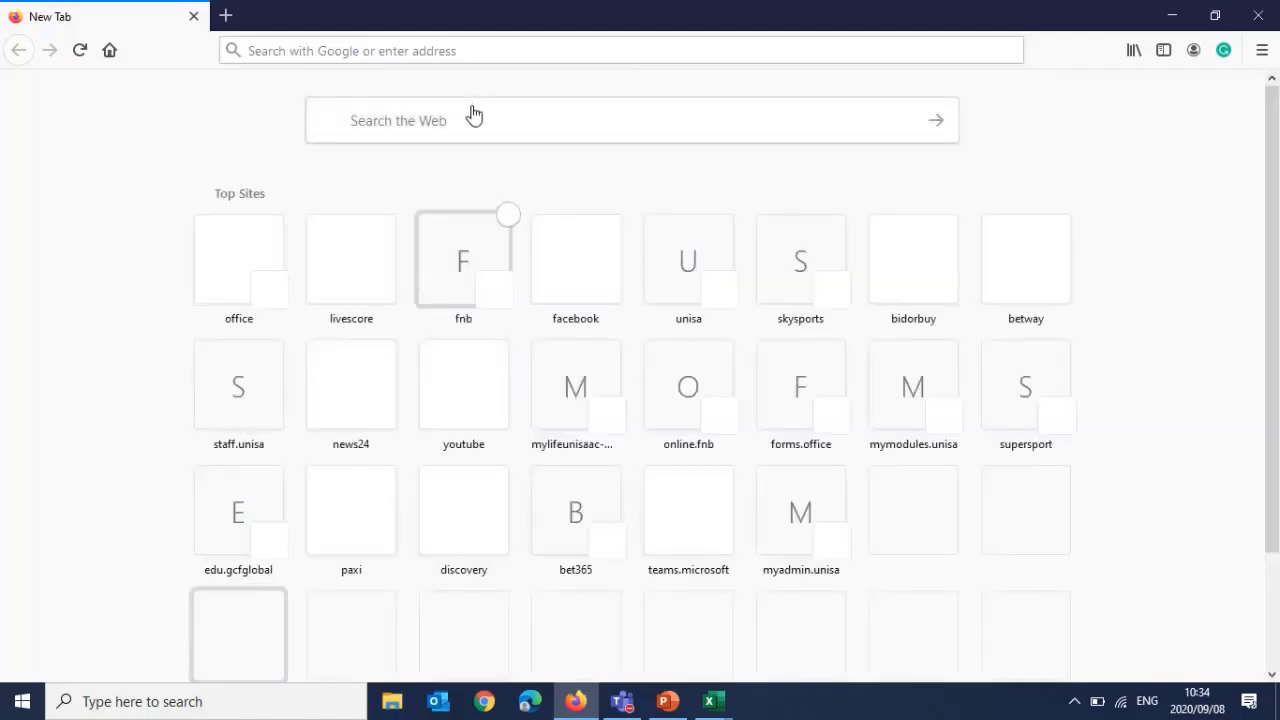
click(471, 118)
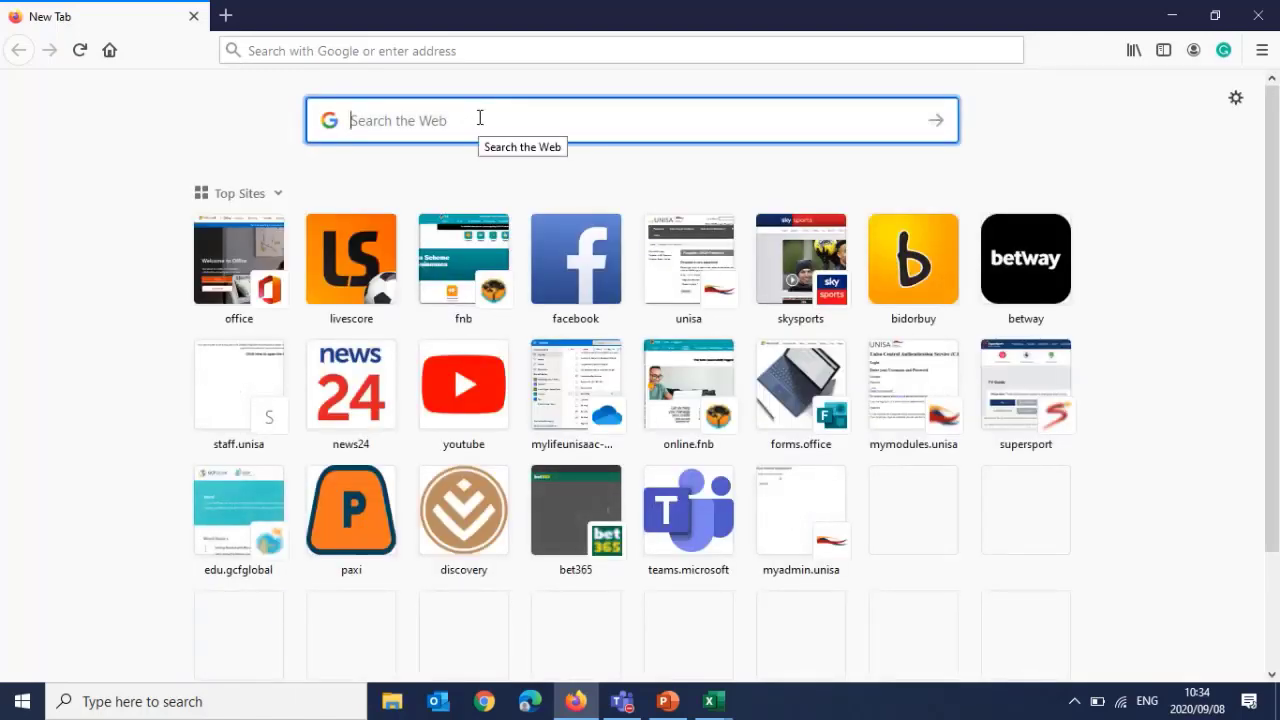
text(gf)
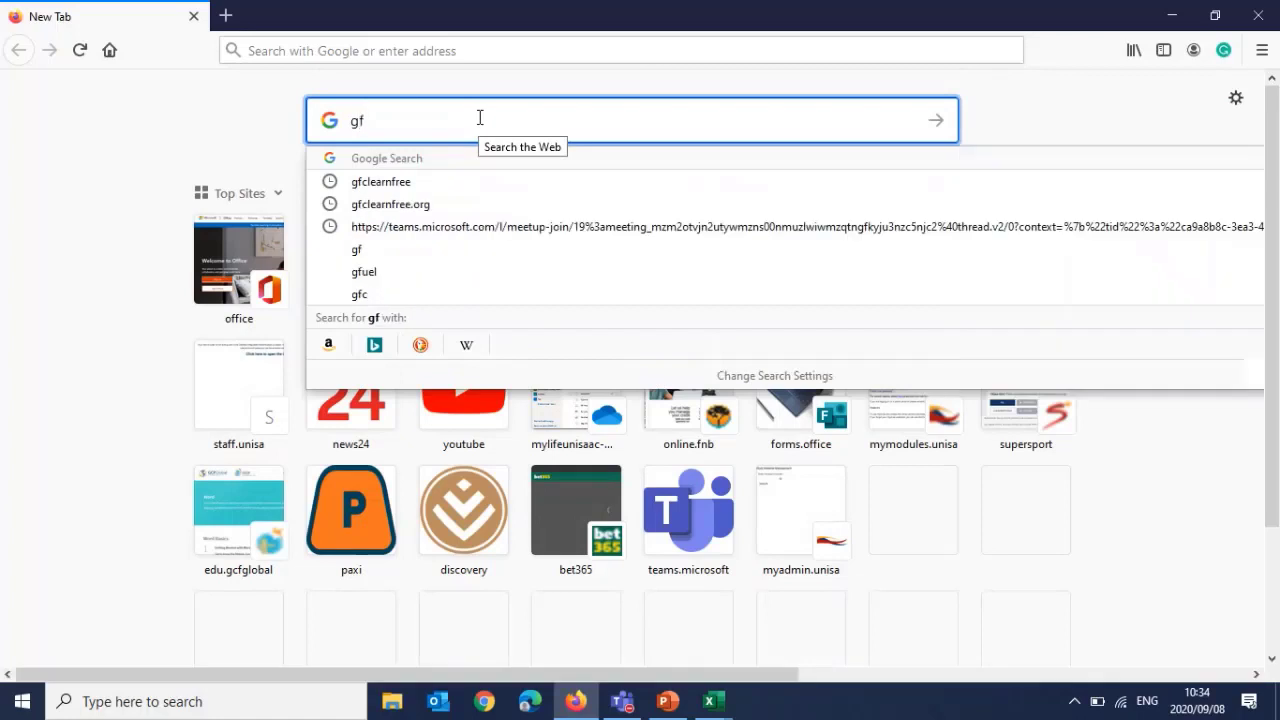
text(clearne)
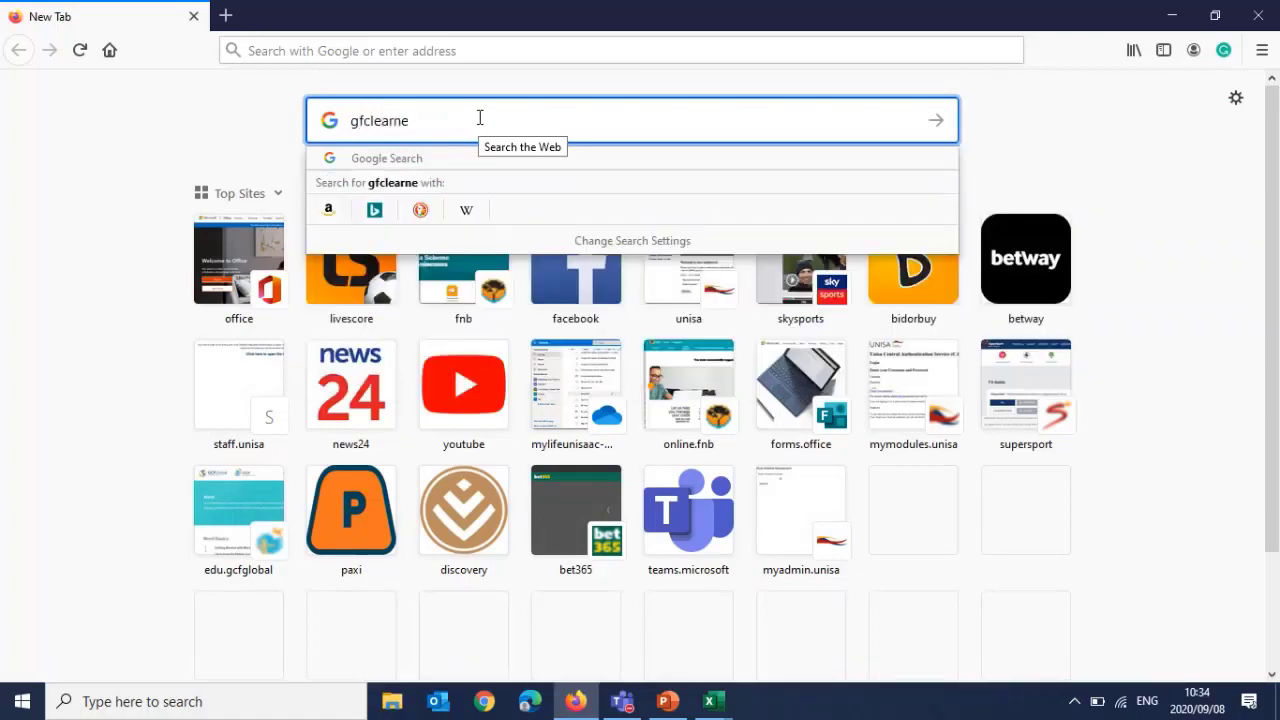
key(BackSpace)
text(free)
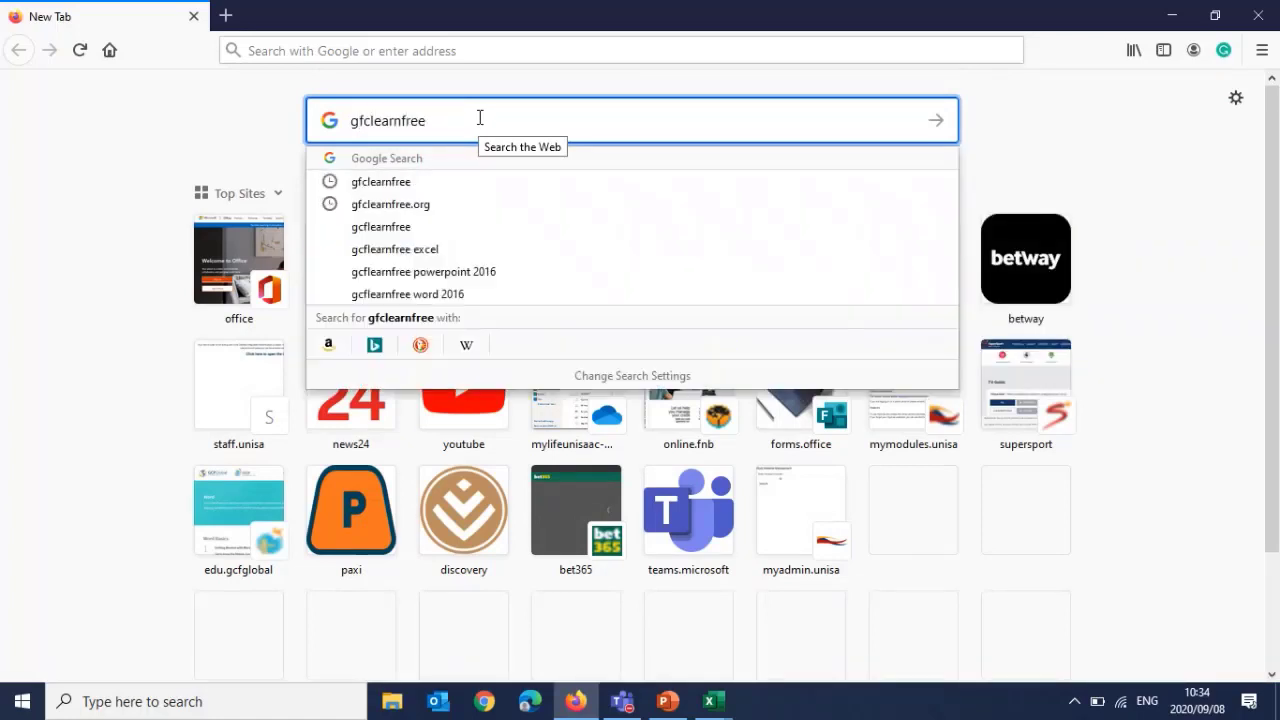
key(Return)
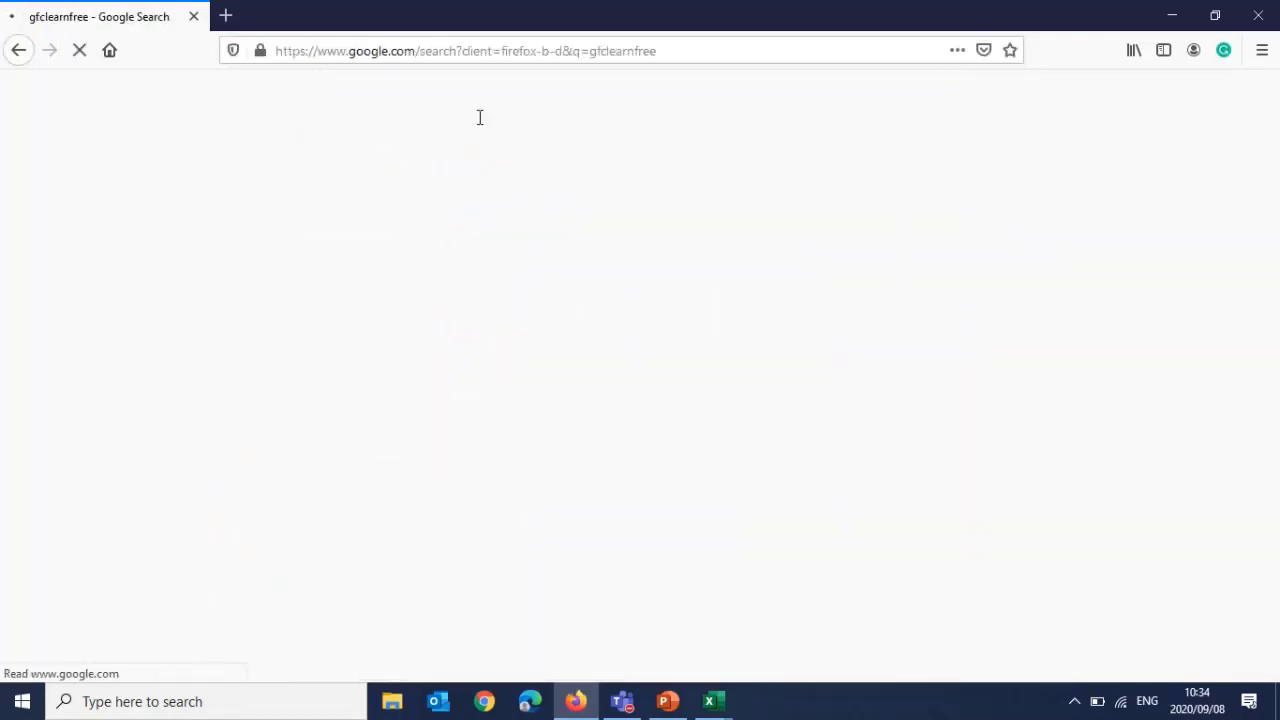
click(346, 252)
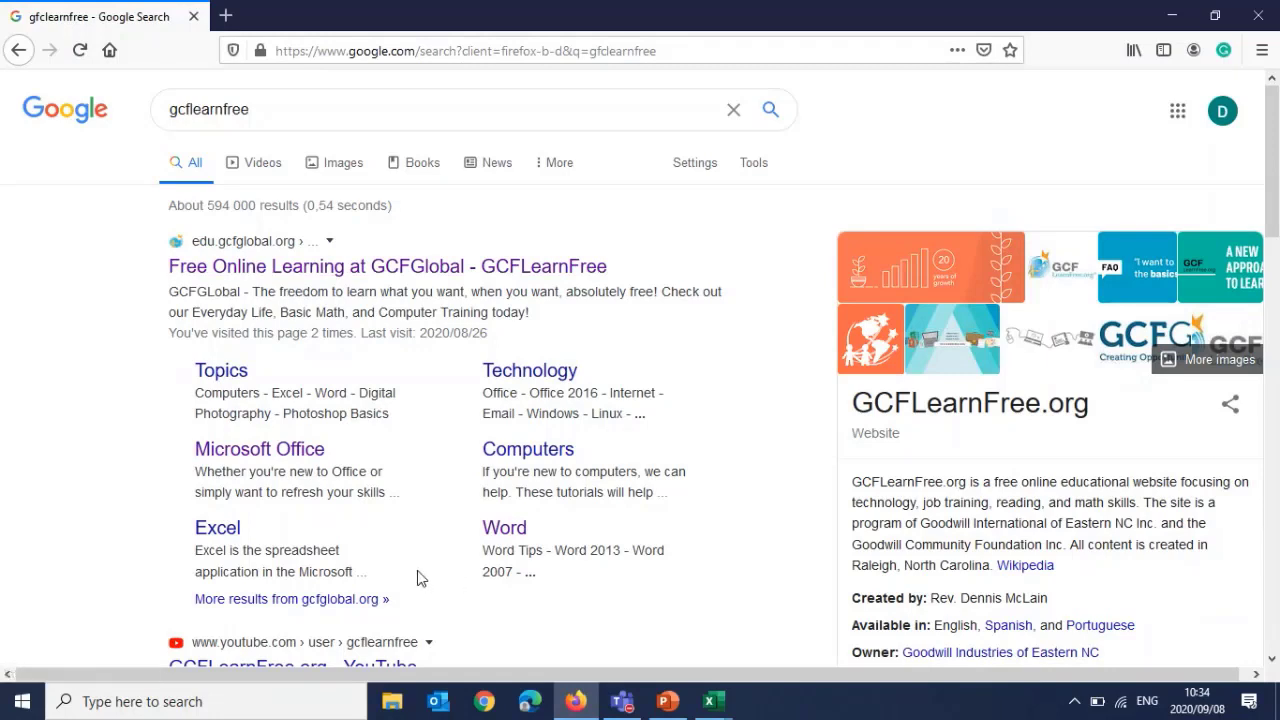
Open the GCFGlobal Excel tutorials page from the search results and look over the site's list of topics
click(215, 533)
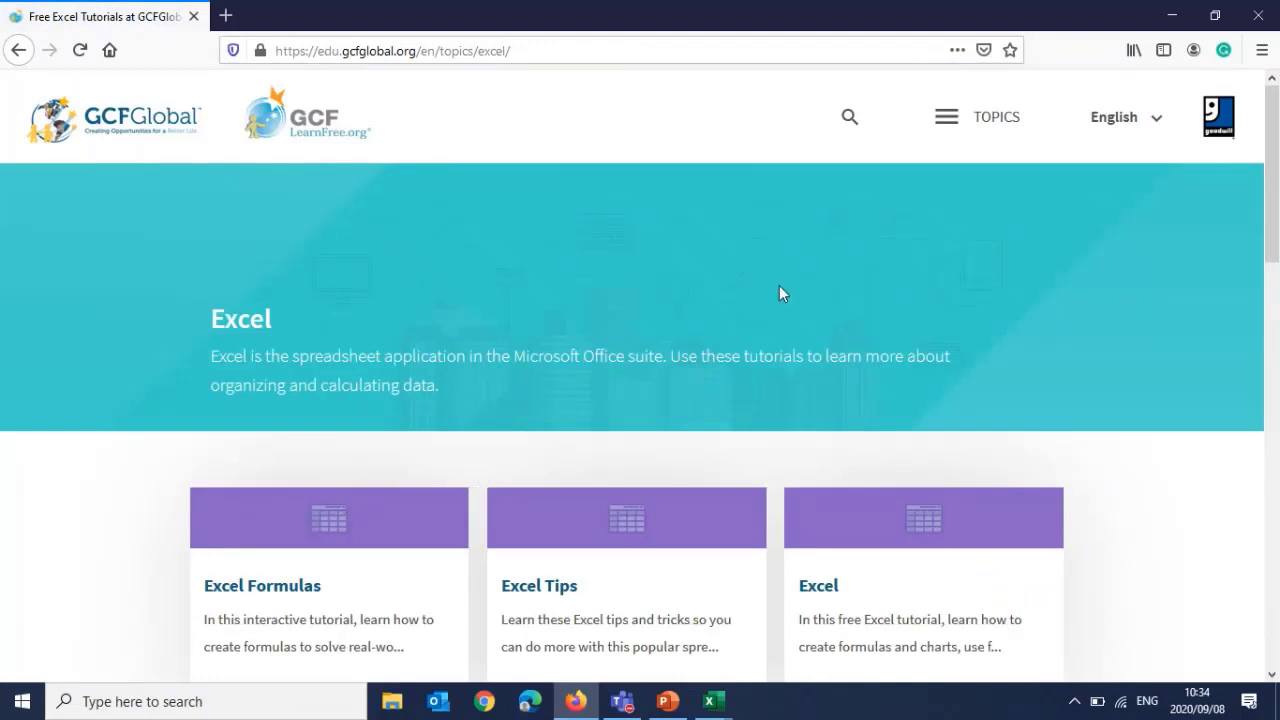
click(945, 127)
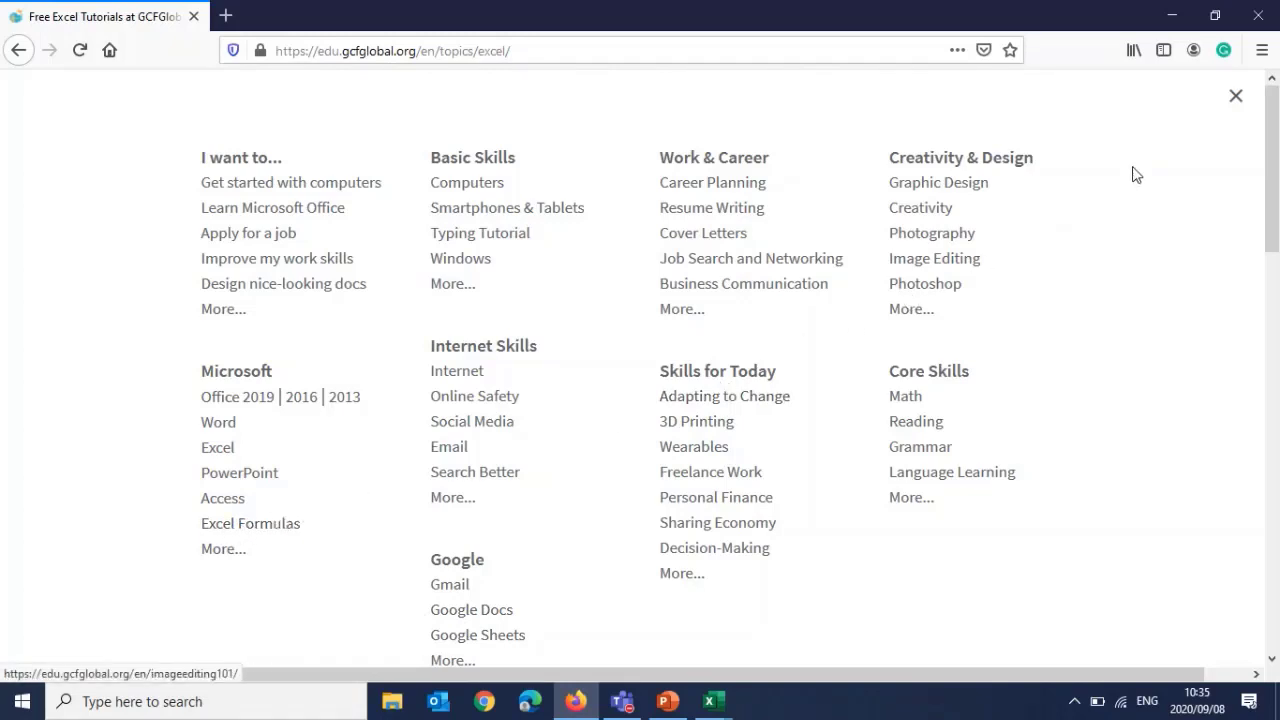
click(1233, 108)
Open the Excel Tips tutorial and look through its list of Excel Quick Tips
scroll(543, 397, down, 3)
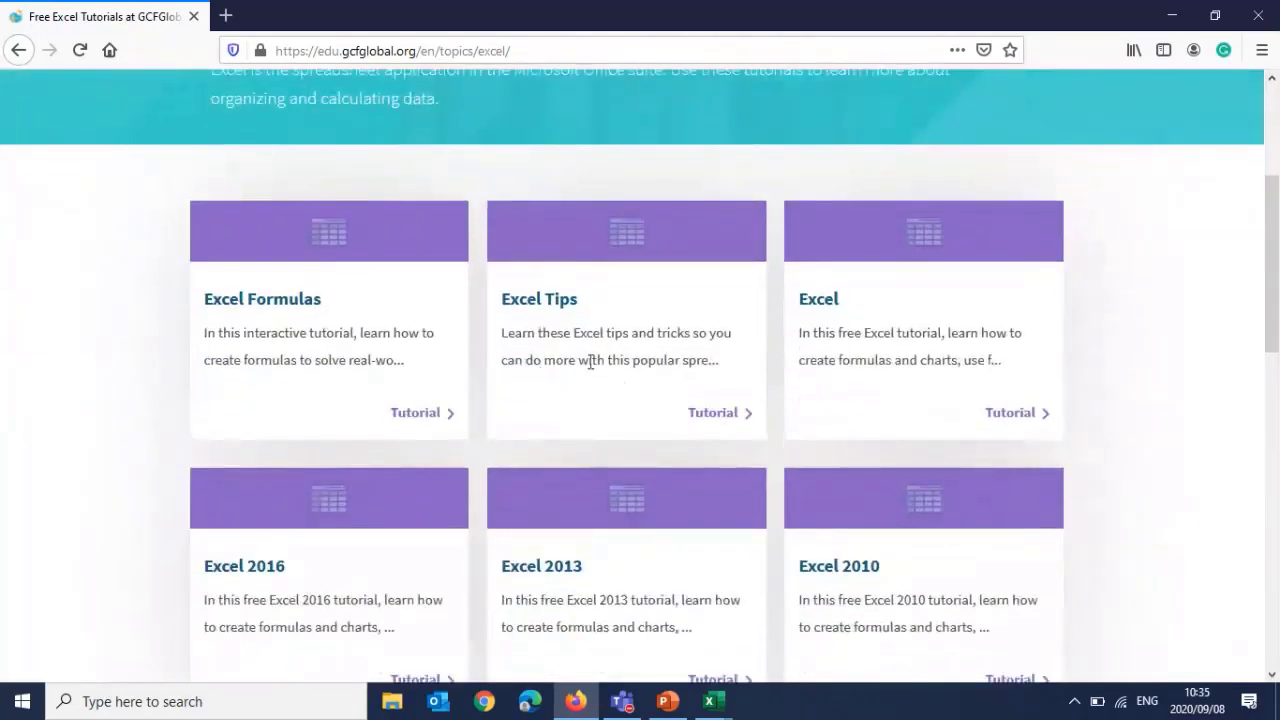
click(700, 413)
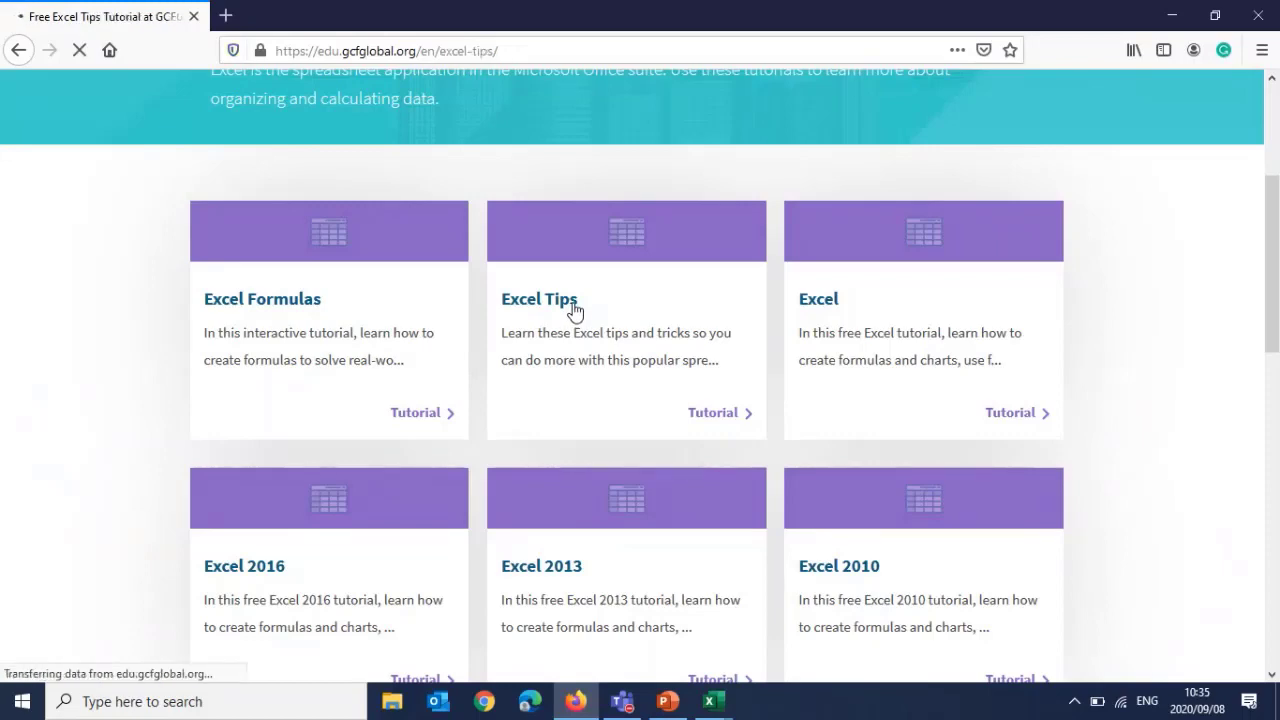
scroll(487, 452, down, 1)
scroll(480, 450, down, 3)
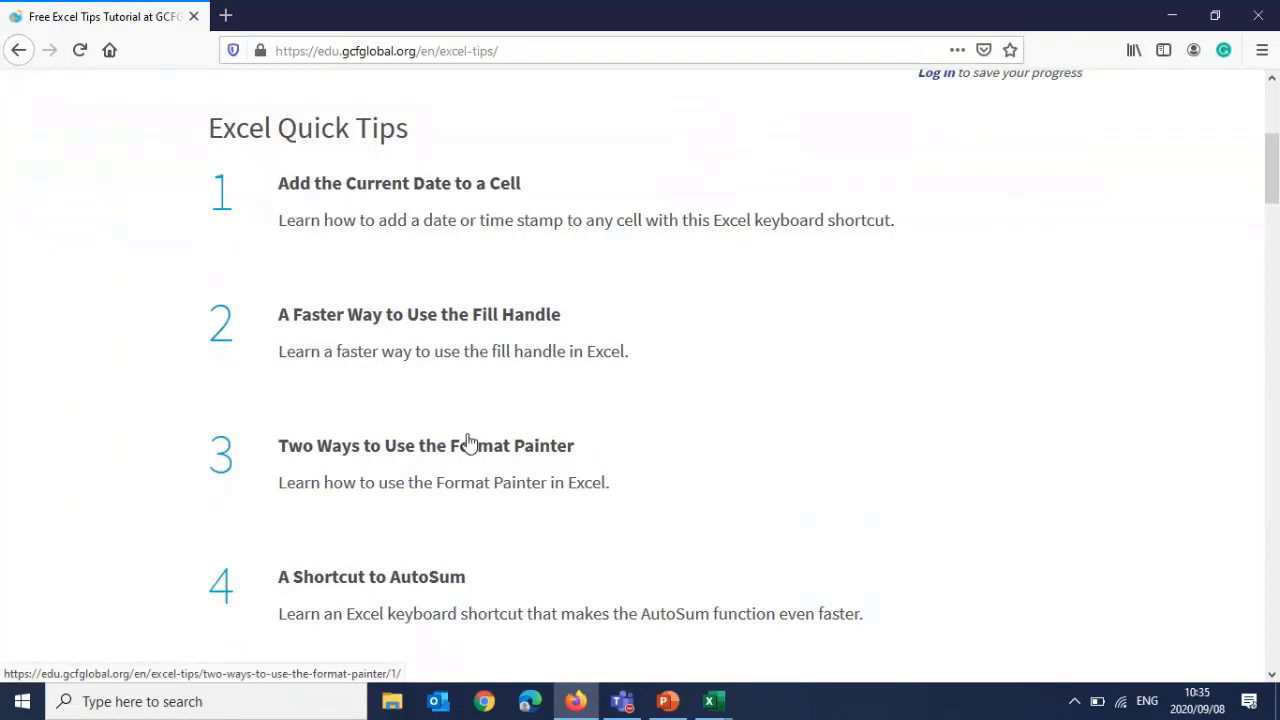
scroll(453, 430, down, 2)
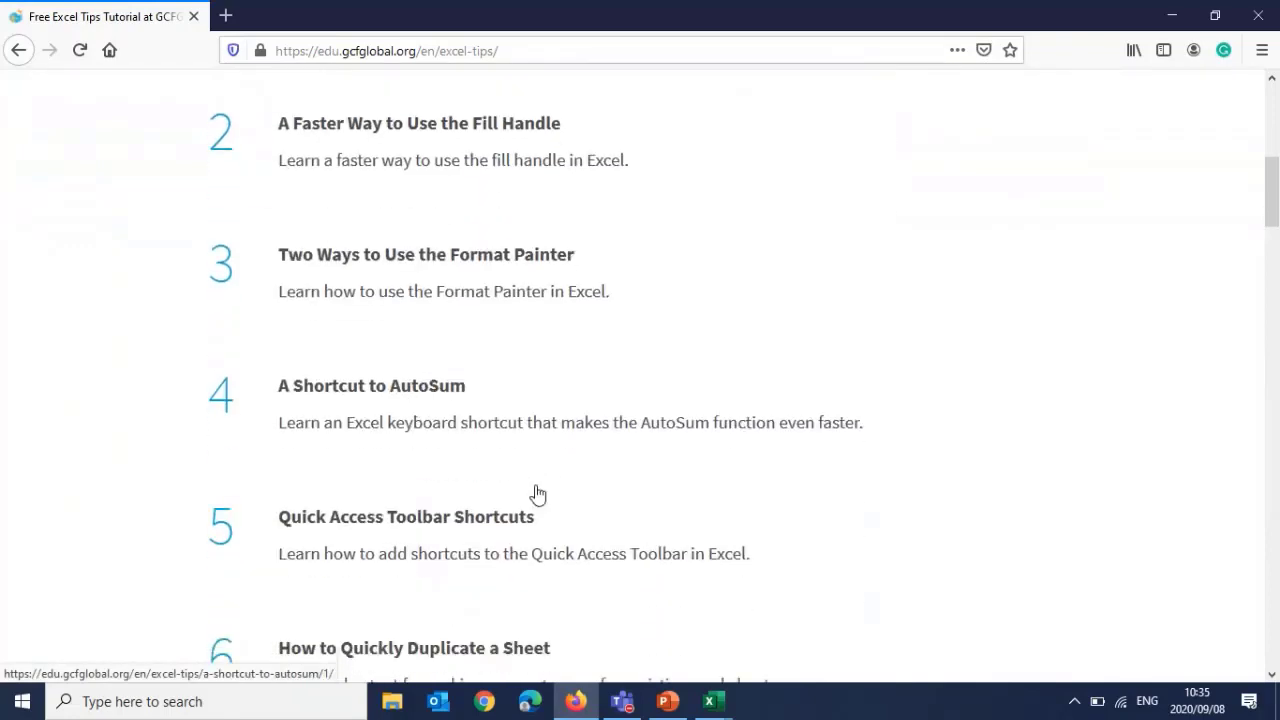
scroll(590, 478, down, 2)
scroll(597, 484, up, 7)
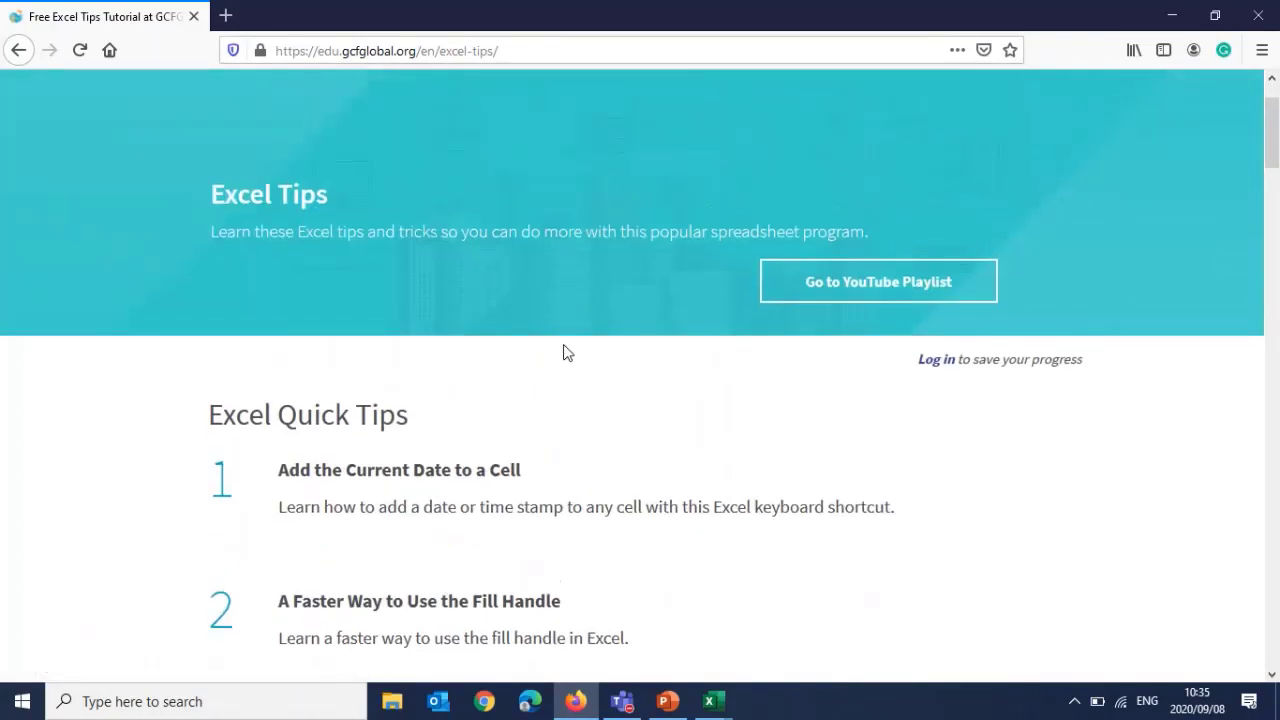
scroll(567, 352, up, 1)
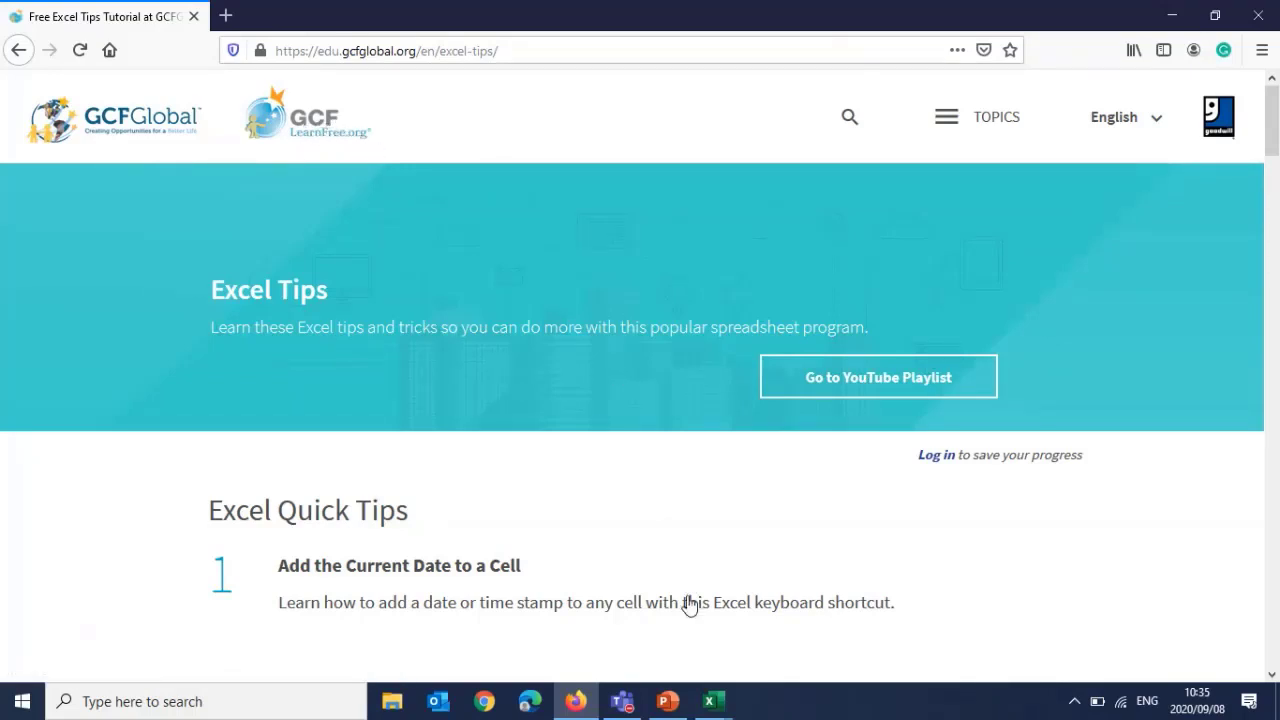
Switch to the PowerPoint presentation to show the closing "Thank you for watching." slide
click(670, 700)
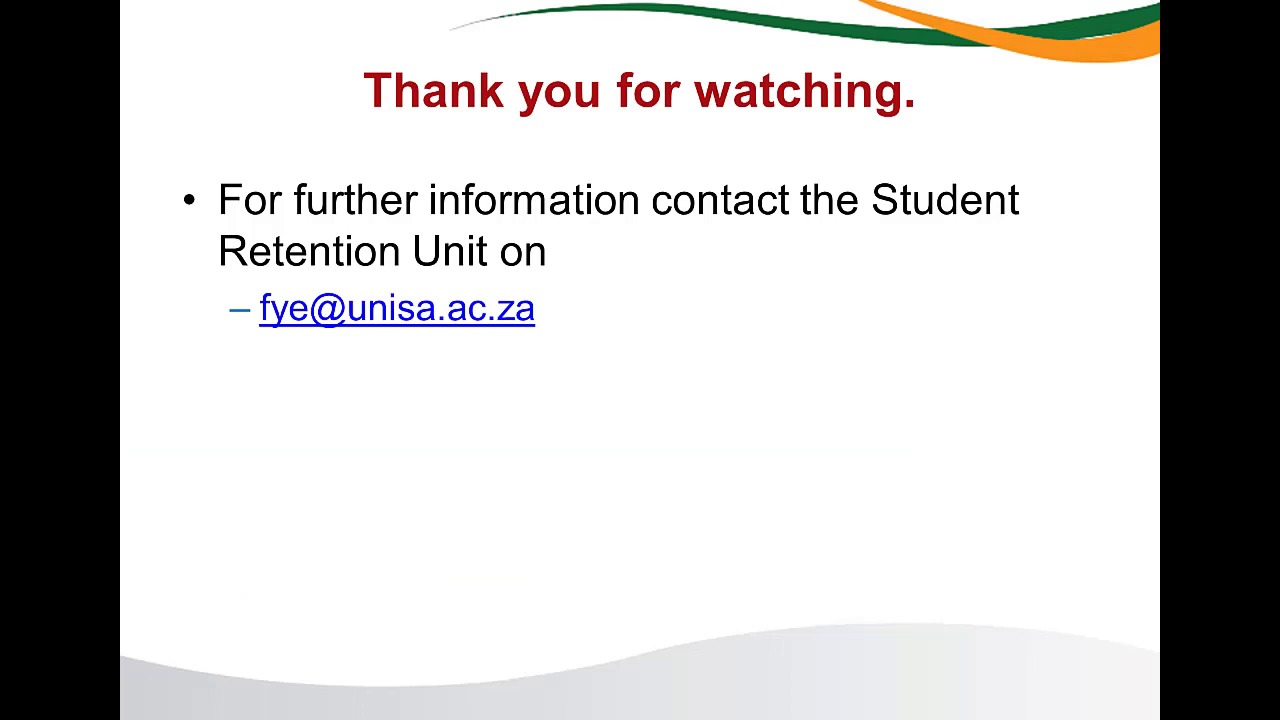